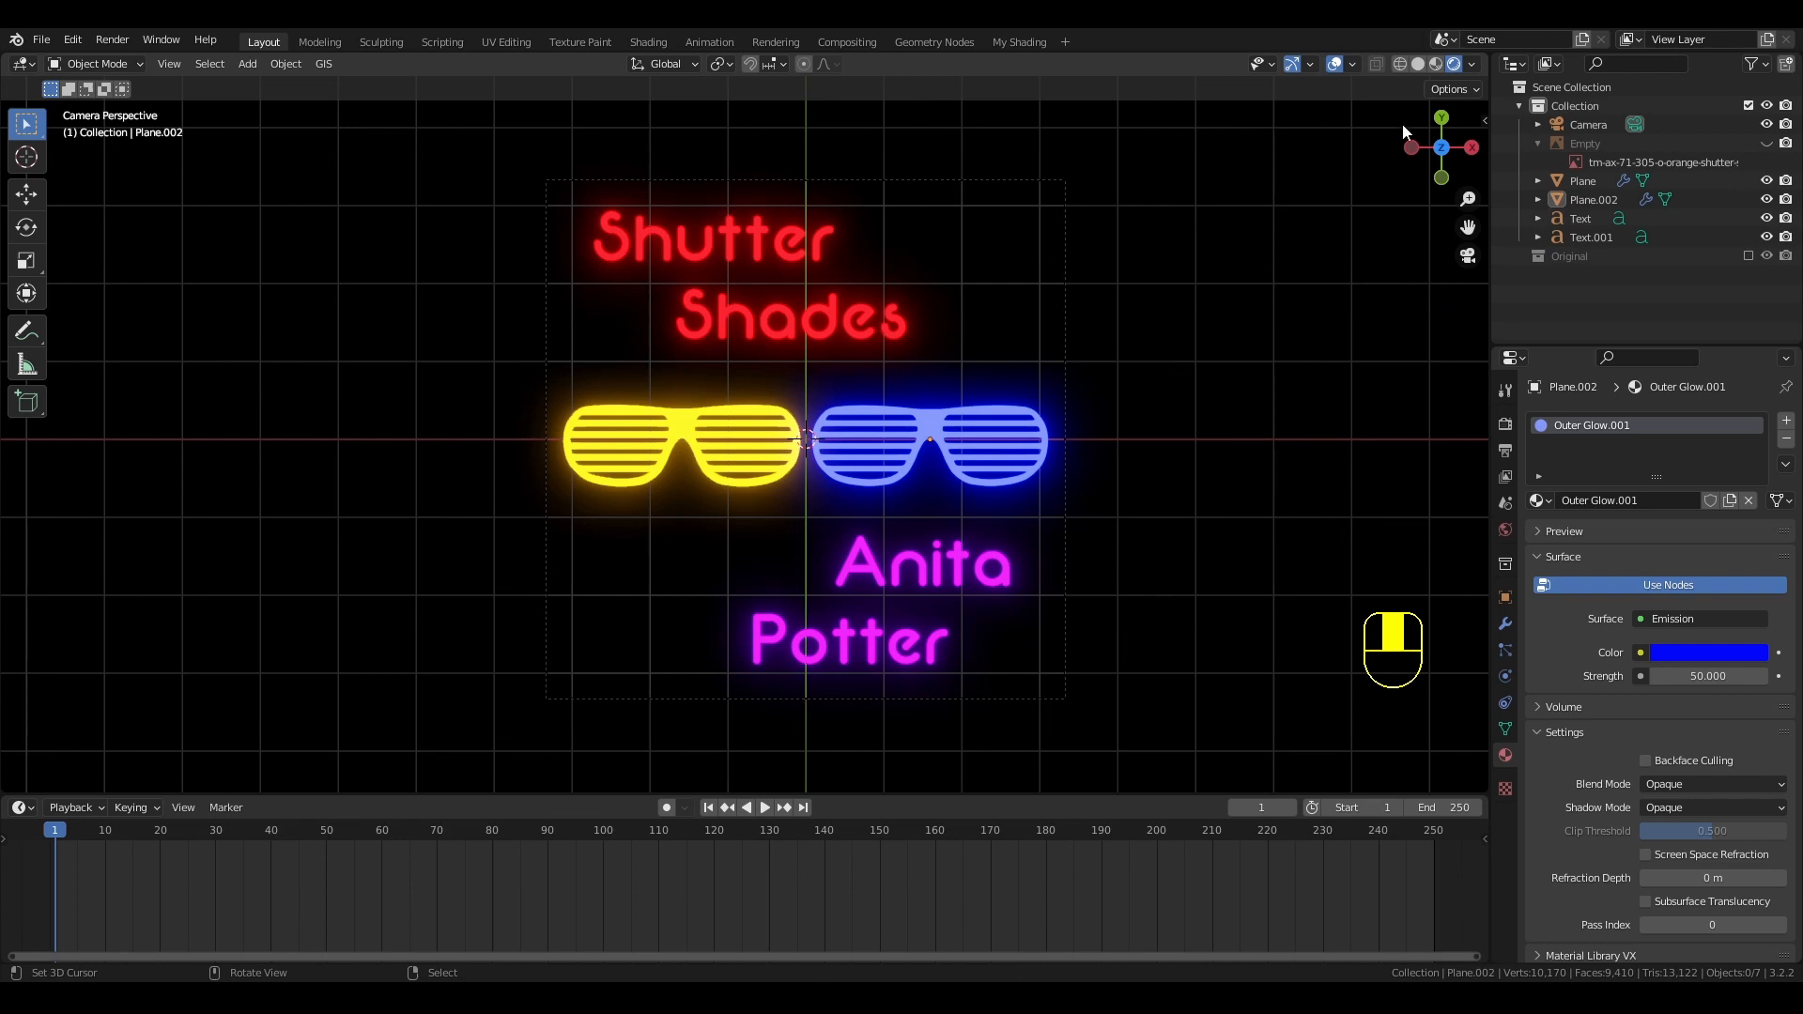
# Show the viewport in solid shading and set the render output resolution to 1080 × 1920 px
pyautogui.click(1418, 64)
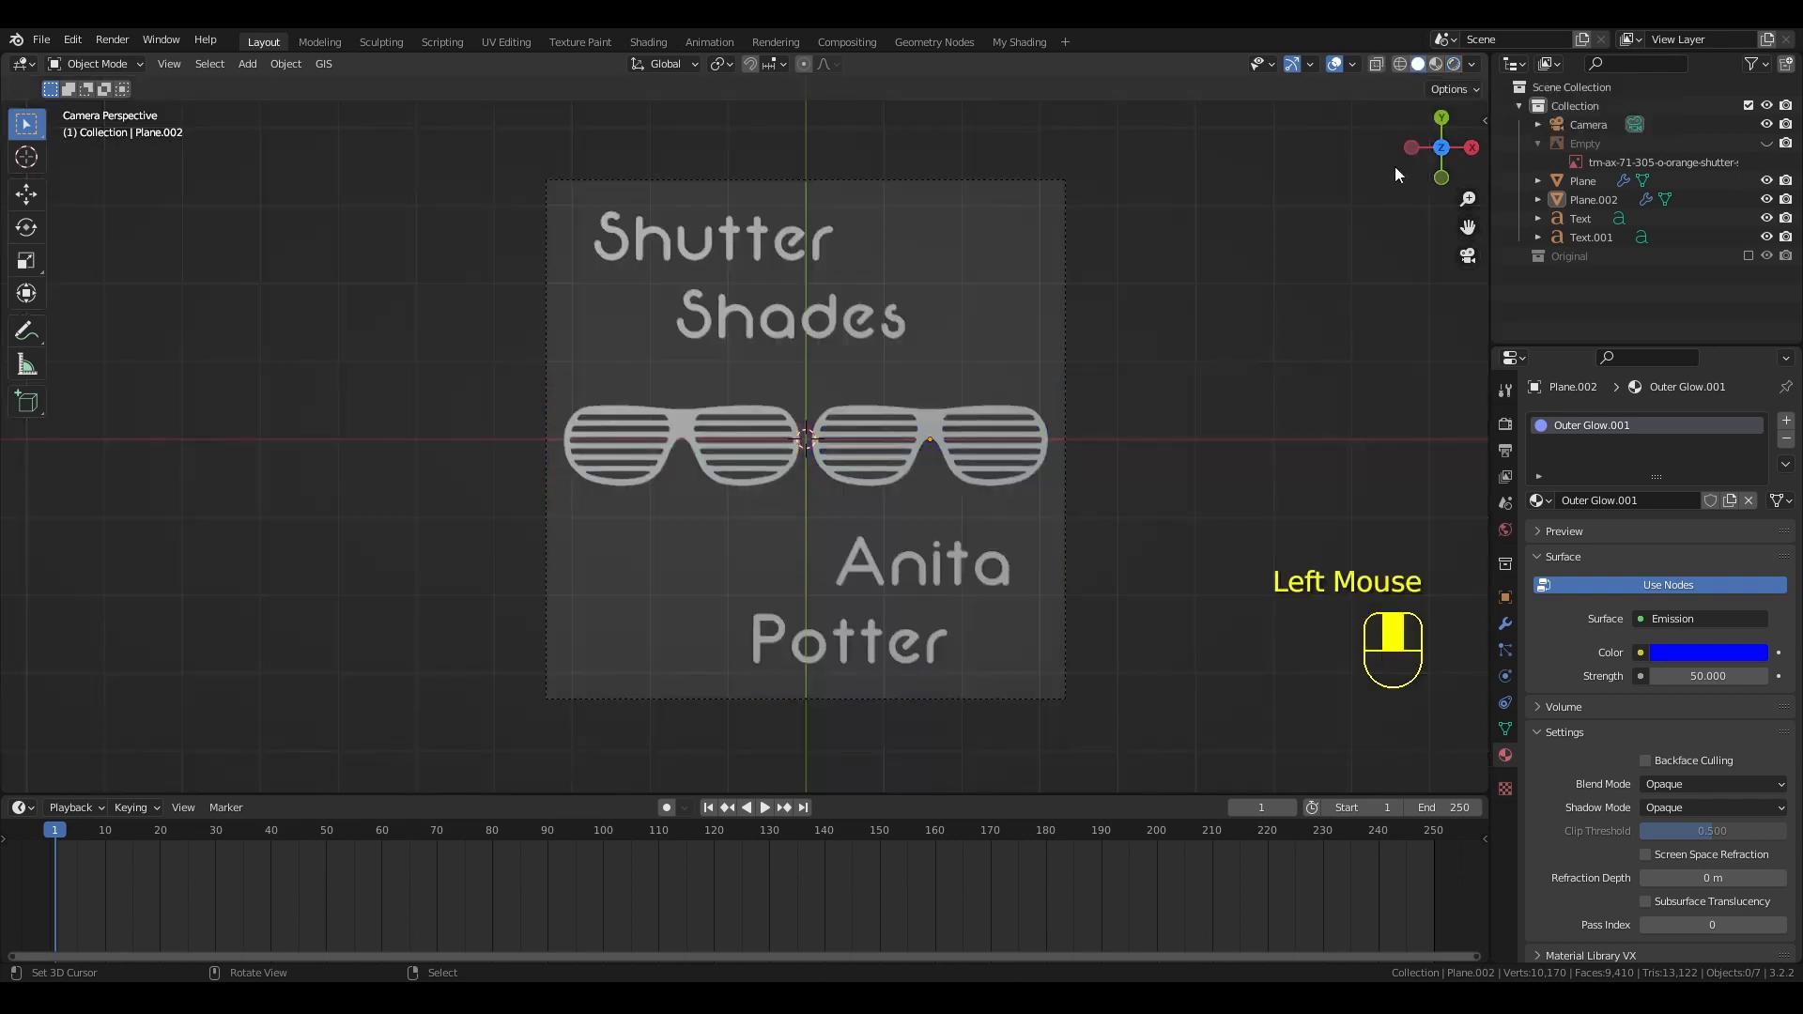
pyautogui.click(1064, 391)
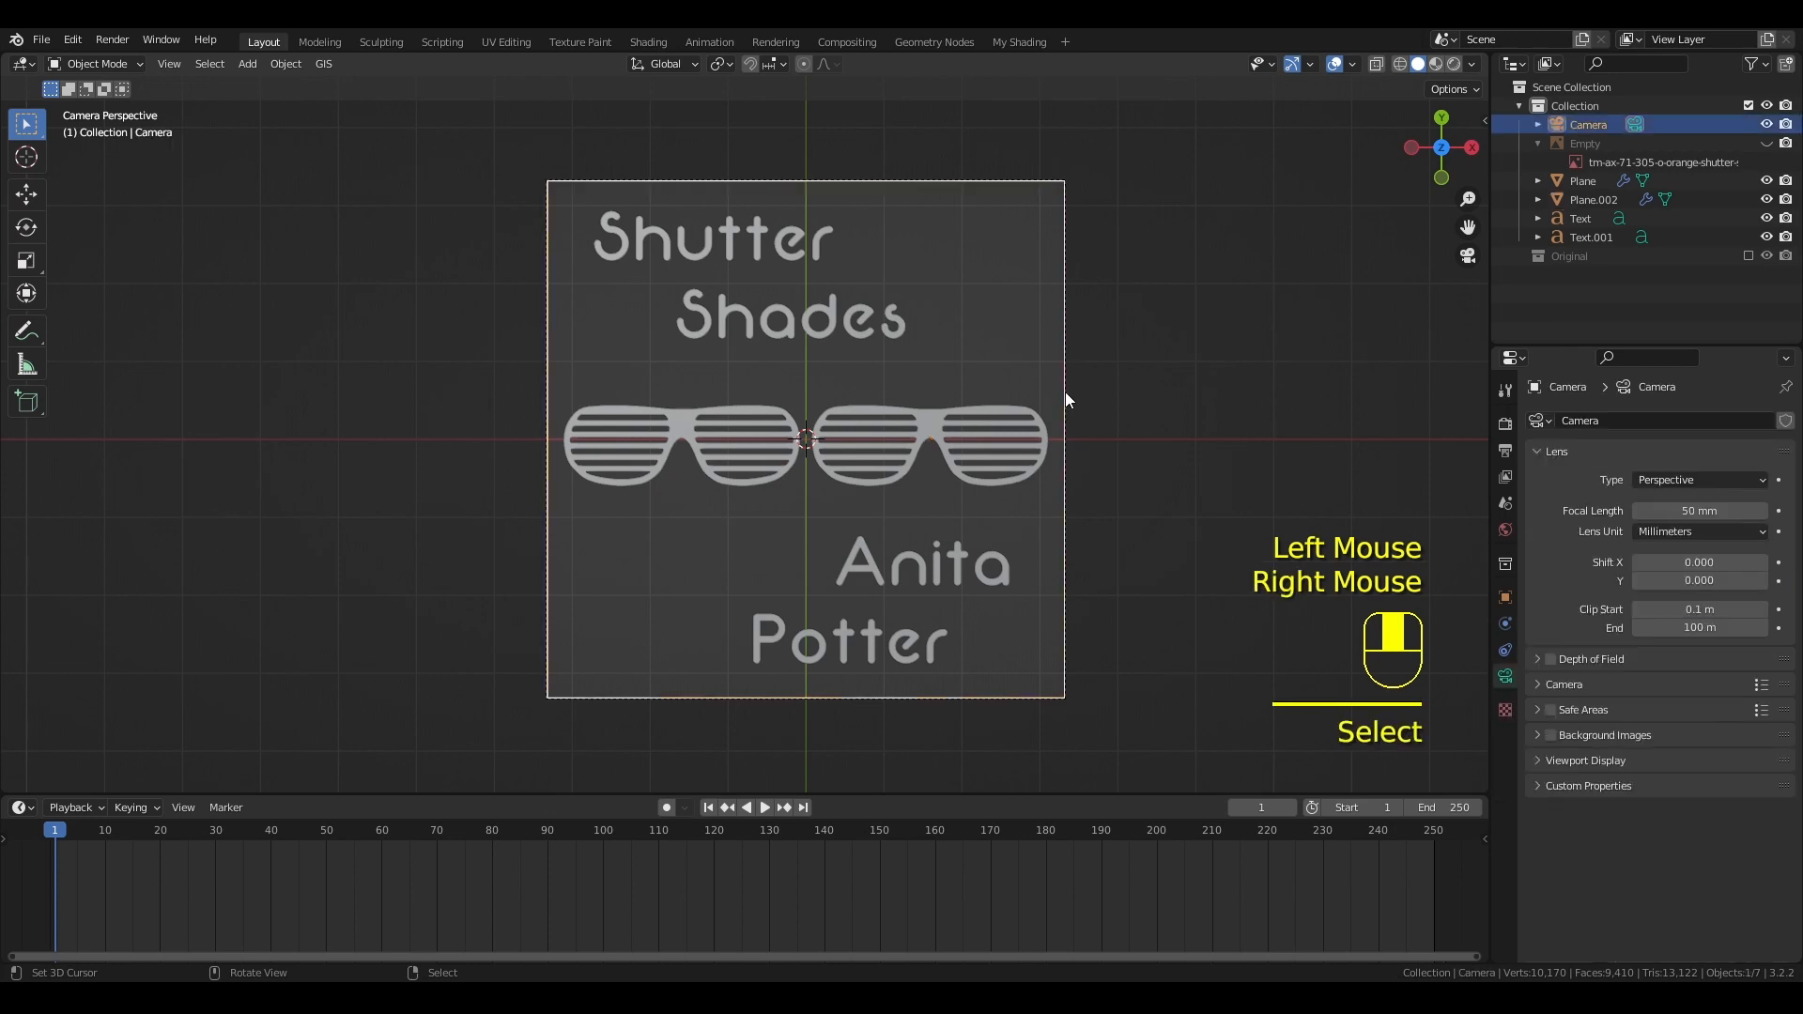
pyautogui.click(1505, 427)
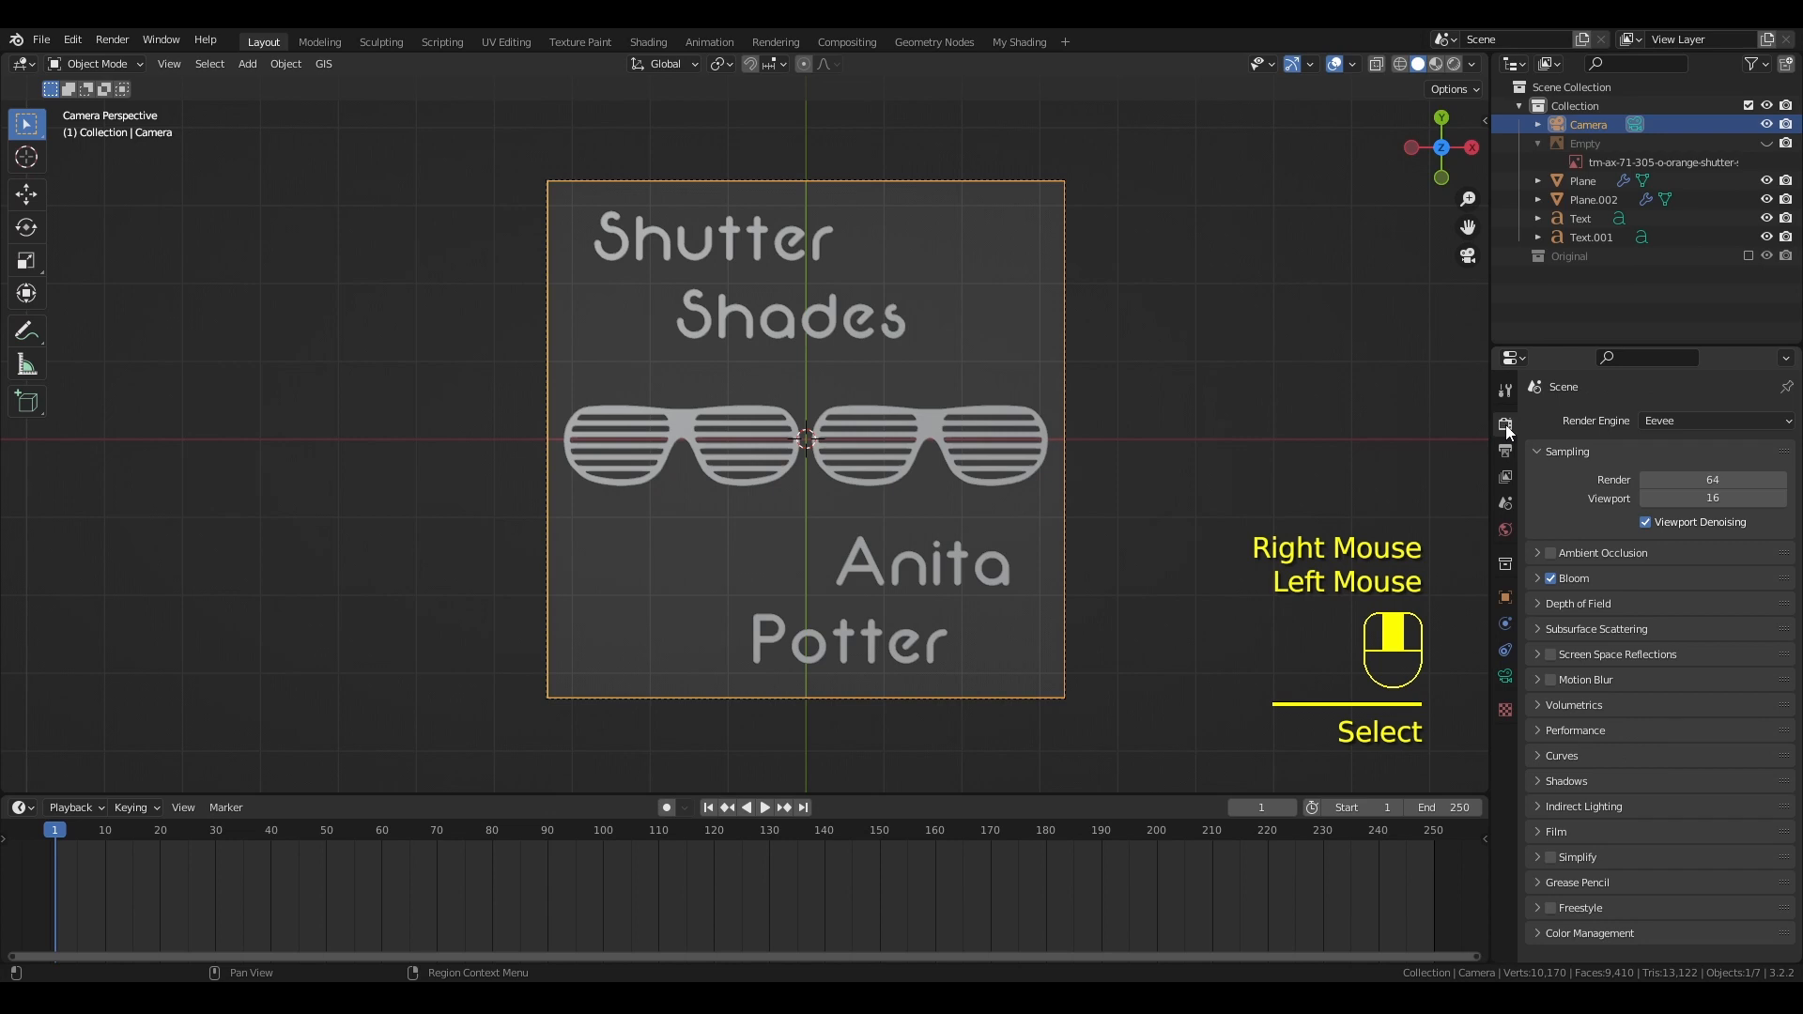
pyautogui.click(1504, 454)
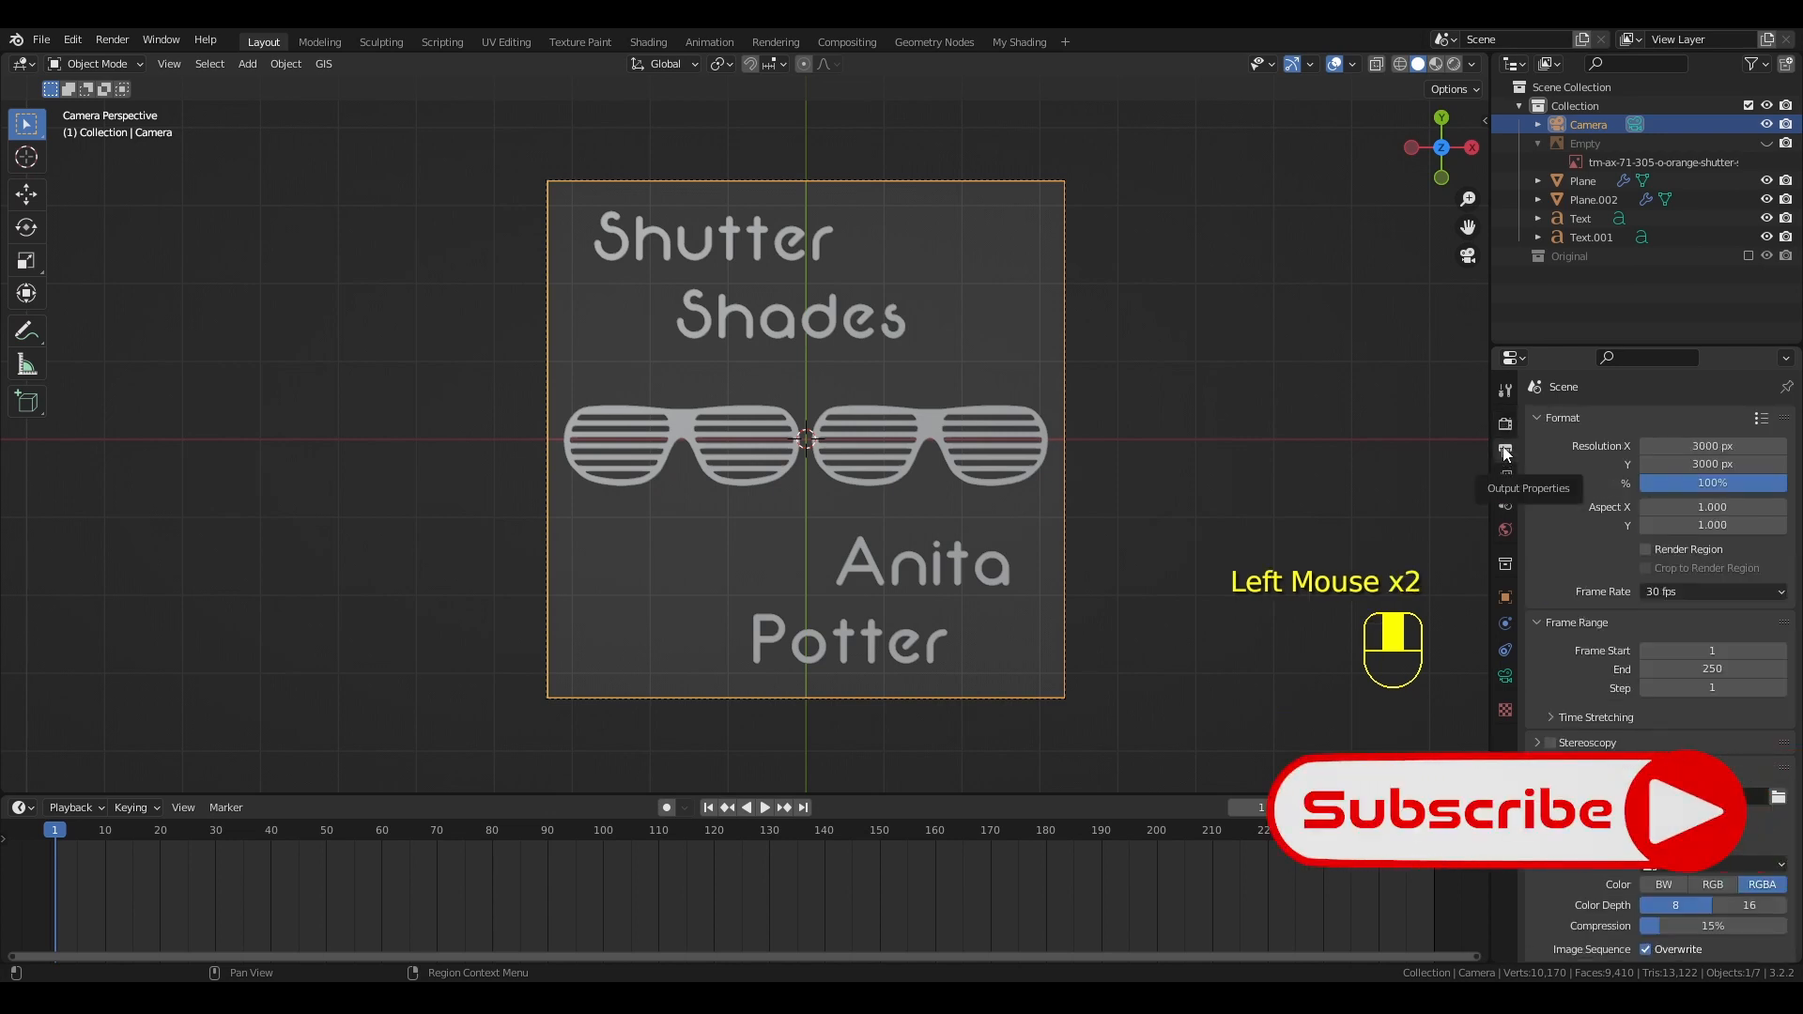
pyautogui.click(1704, 447)
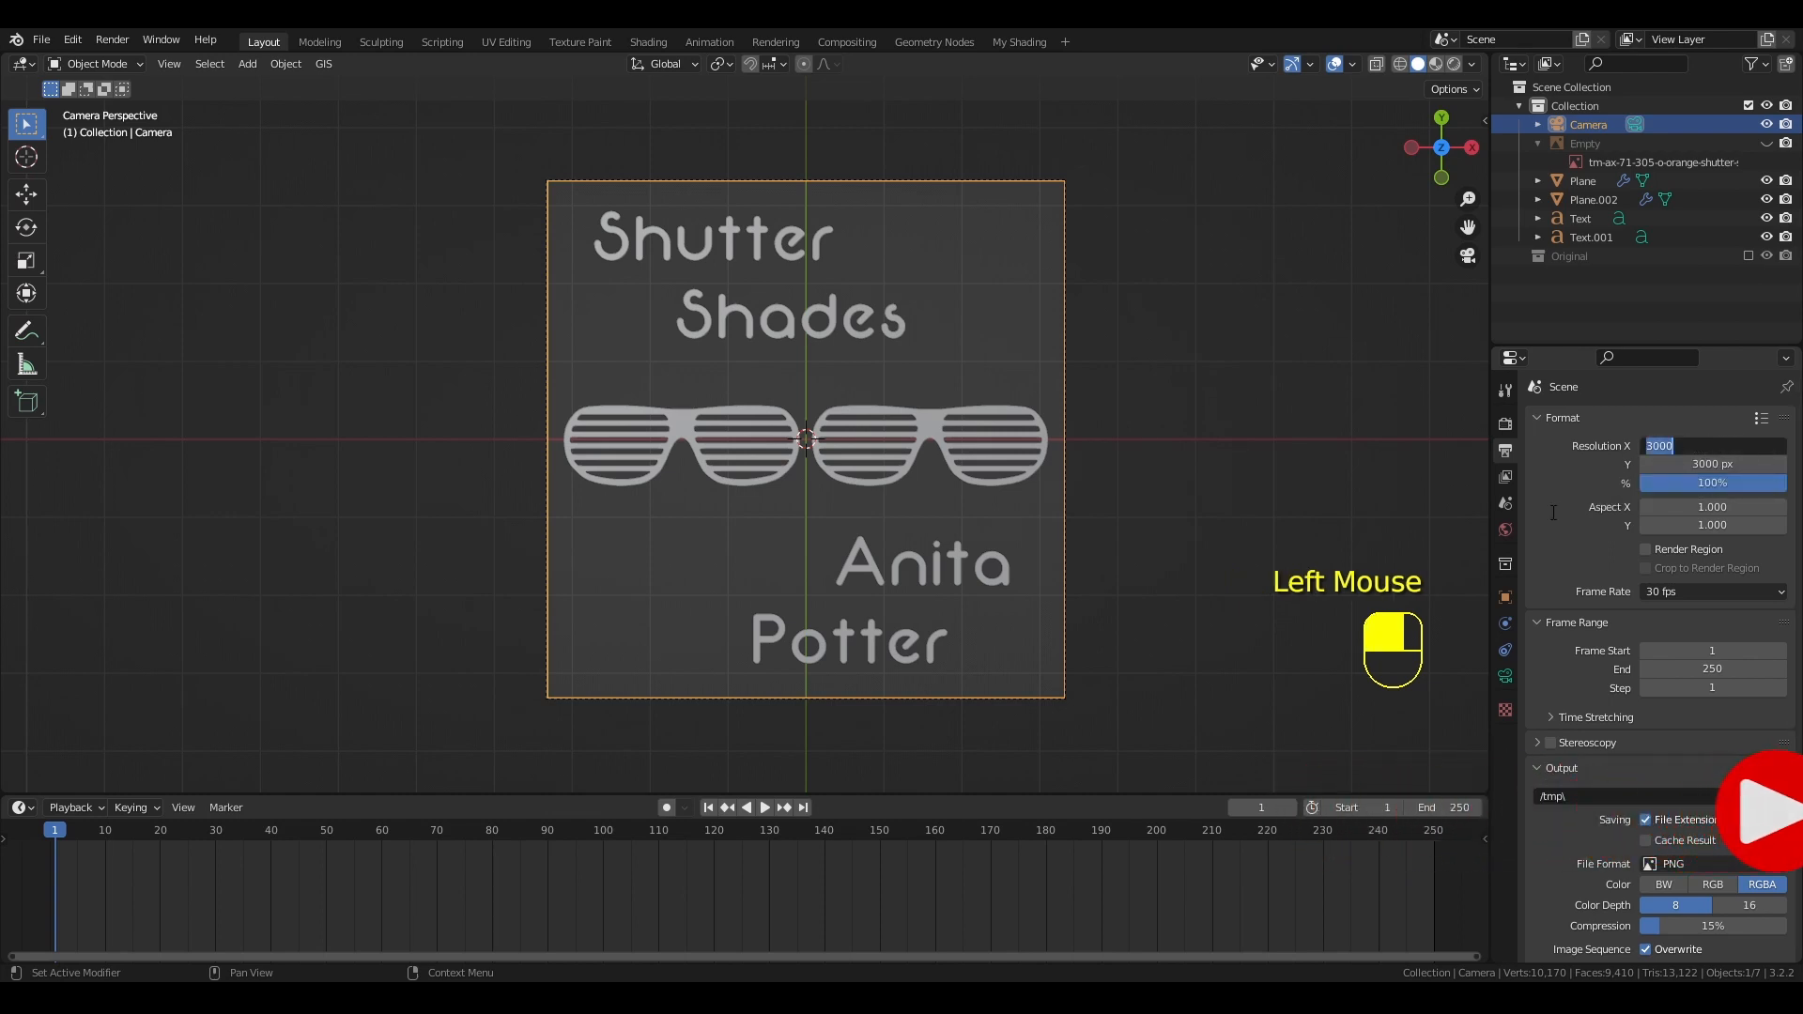
pyautogui.write('1080')
pyautogui.press('Tab')
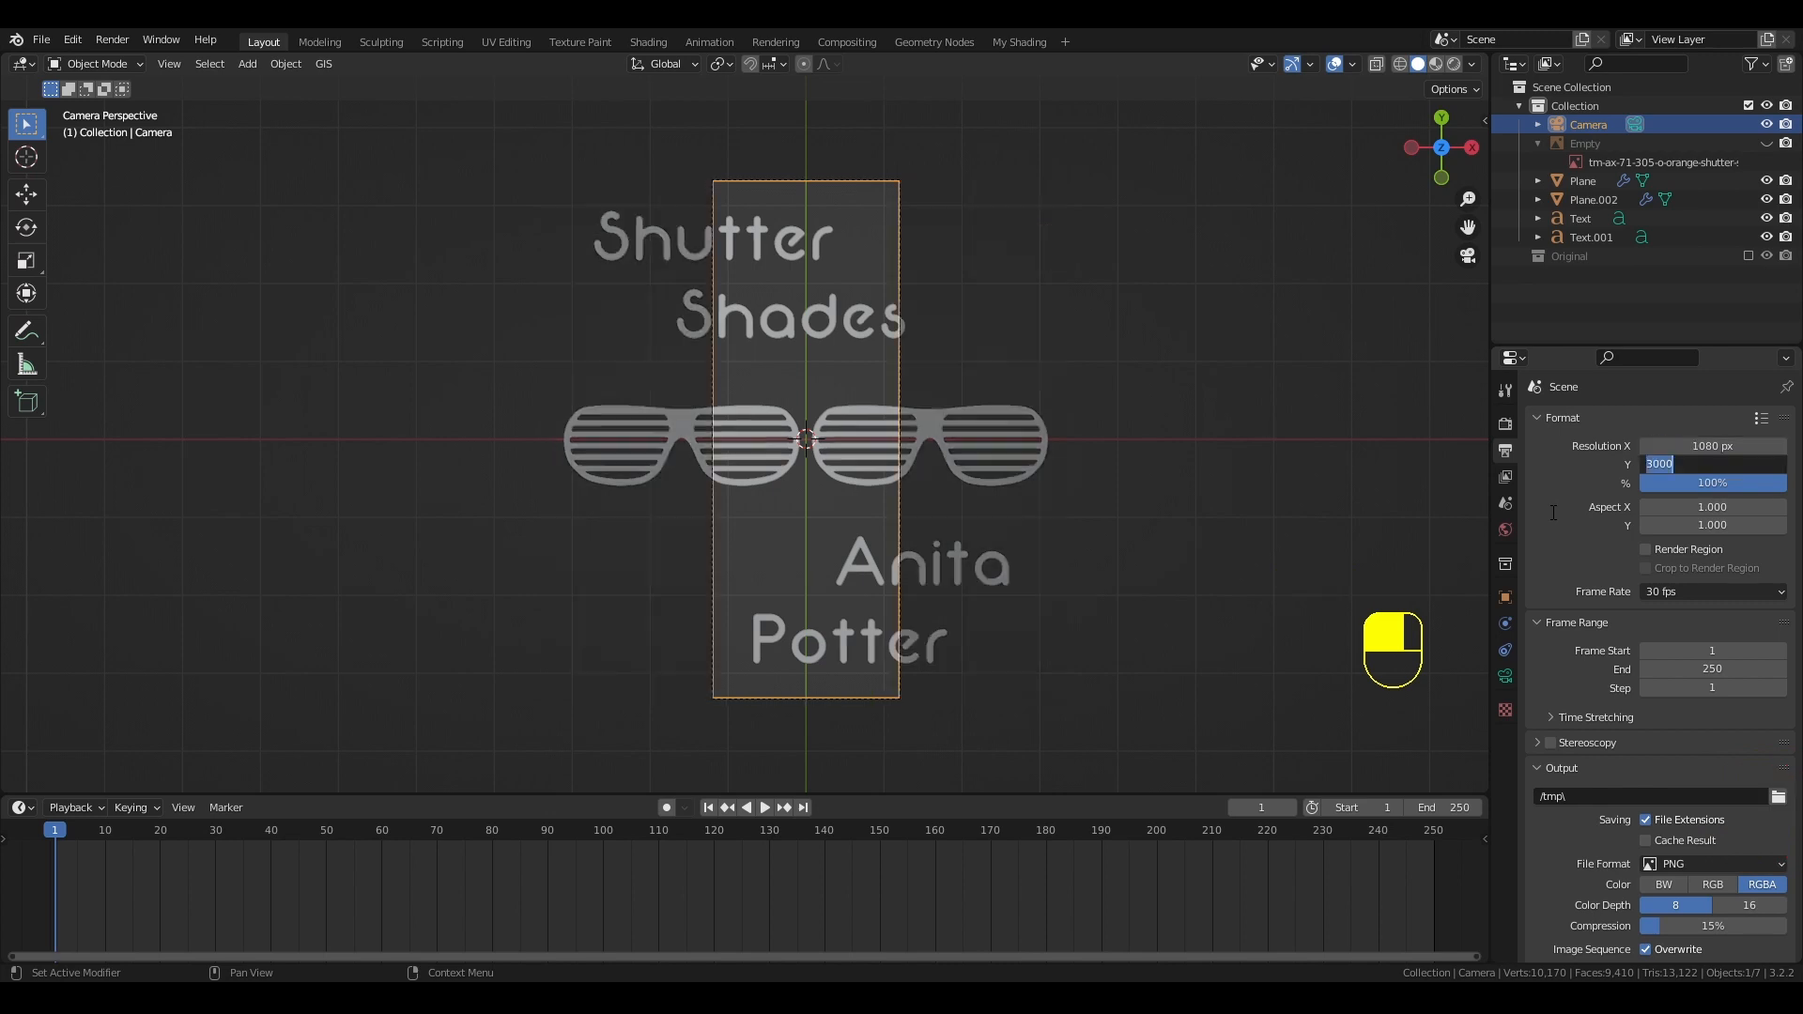
pyautogui.write('1920')
pyautogui.press('Return')
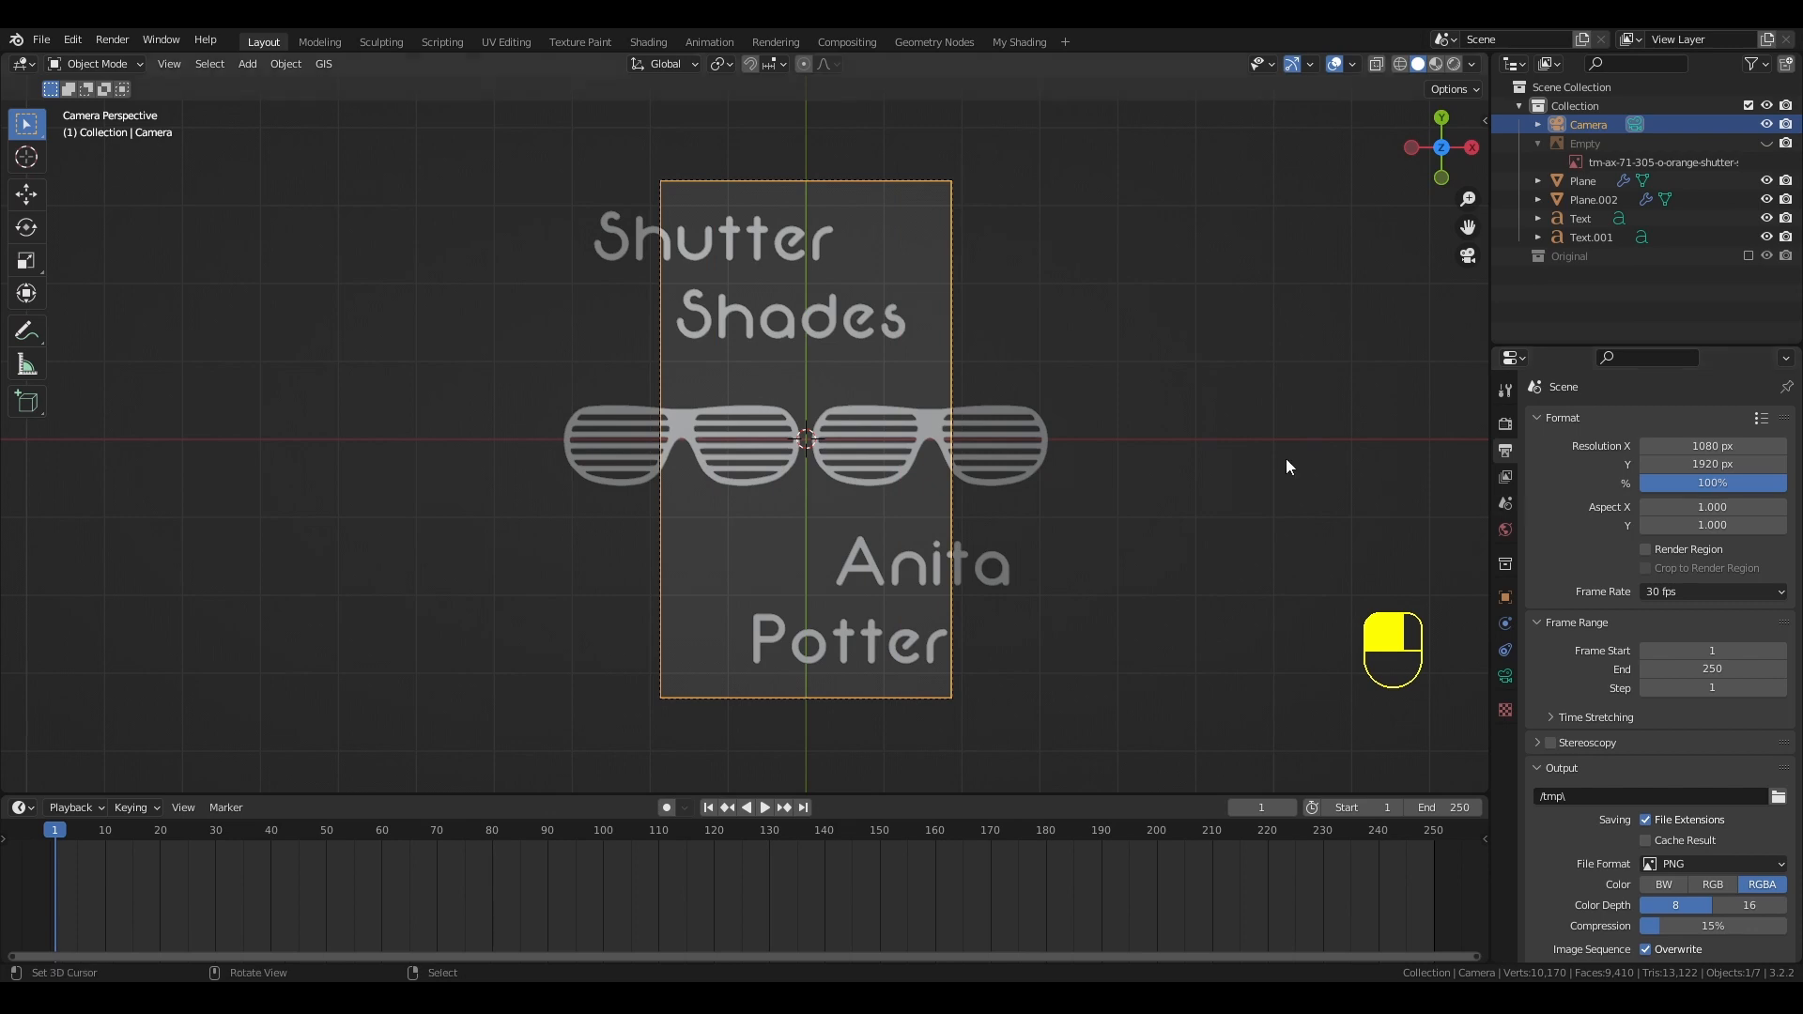
# Move both text objects together along X, out past the left side of the camera frame
pyautogui.rightClick(734, 323)
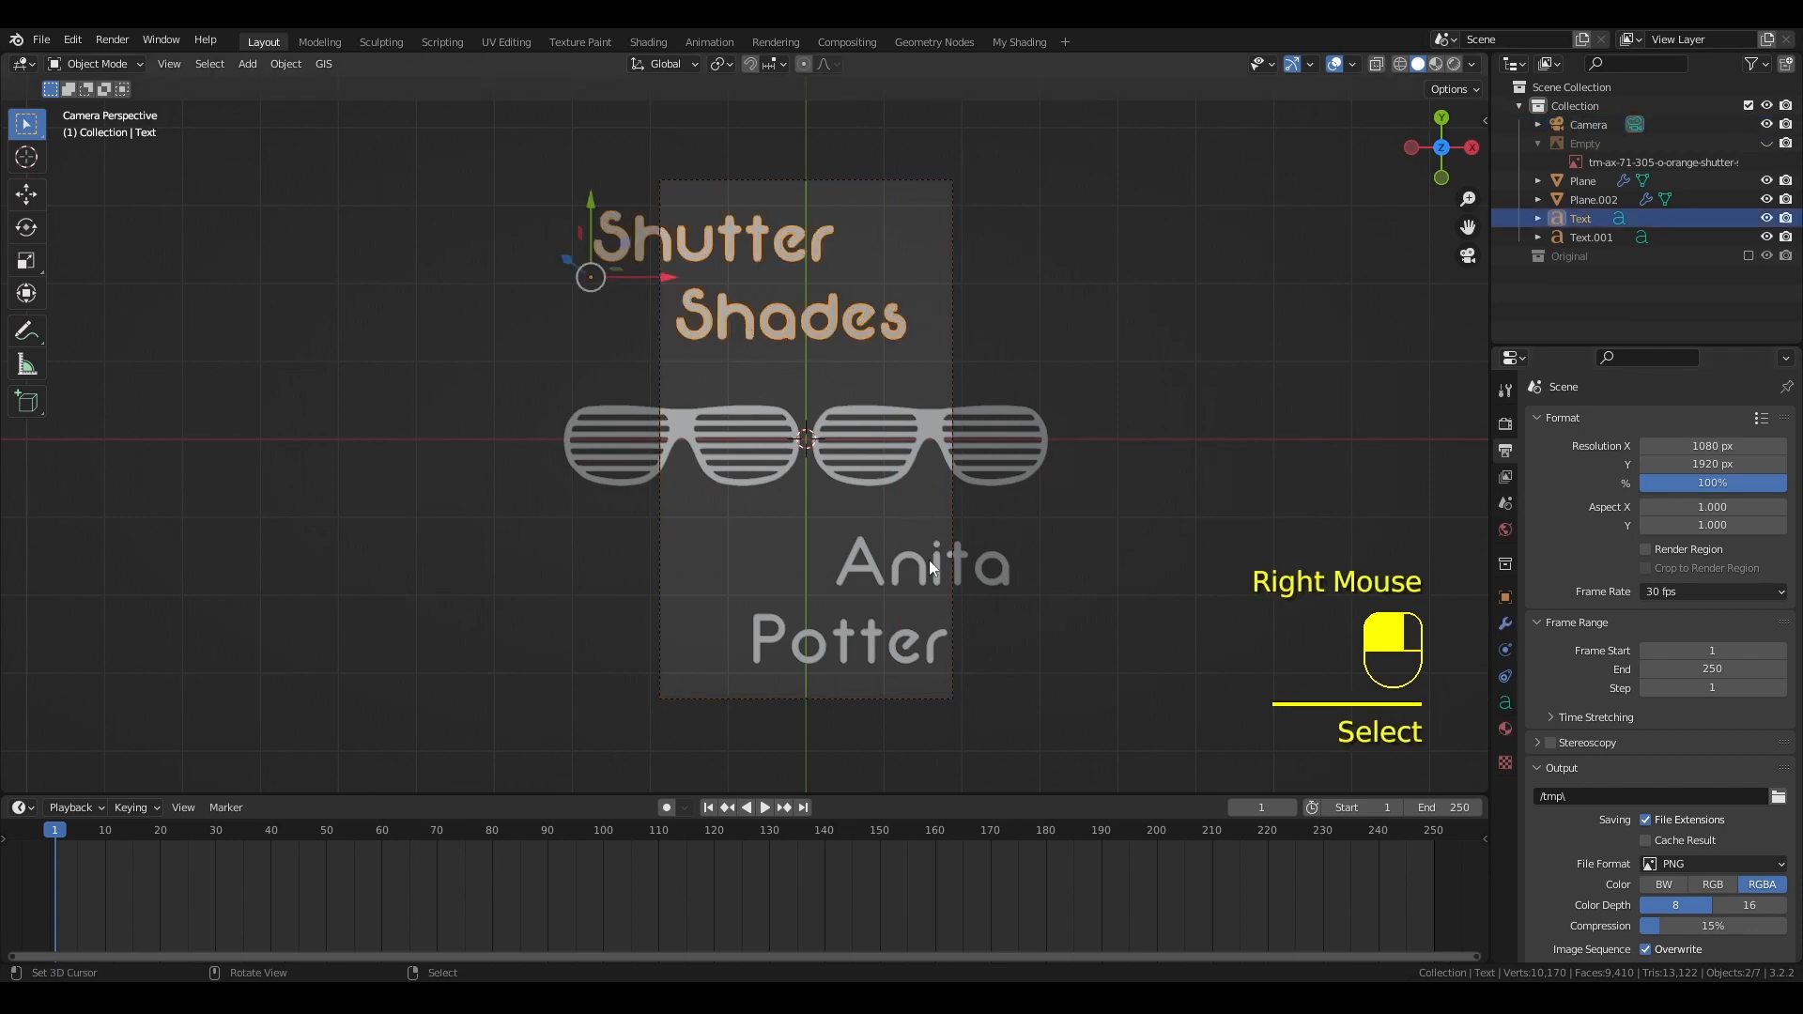
pyautogui.press('shift')
pyautogui.keyDown('shift'); pyautogui.rightClick(894, 573); pyautogui.keyUp('shift')
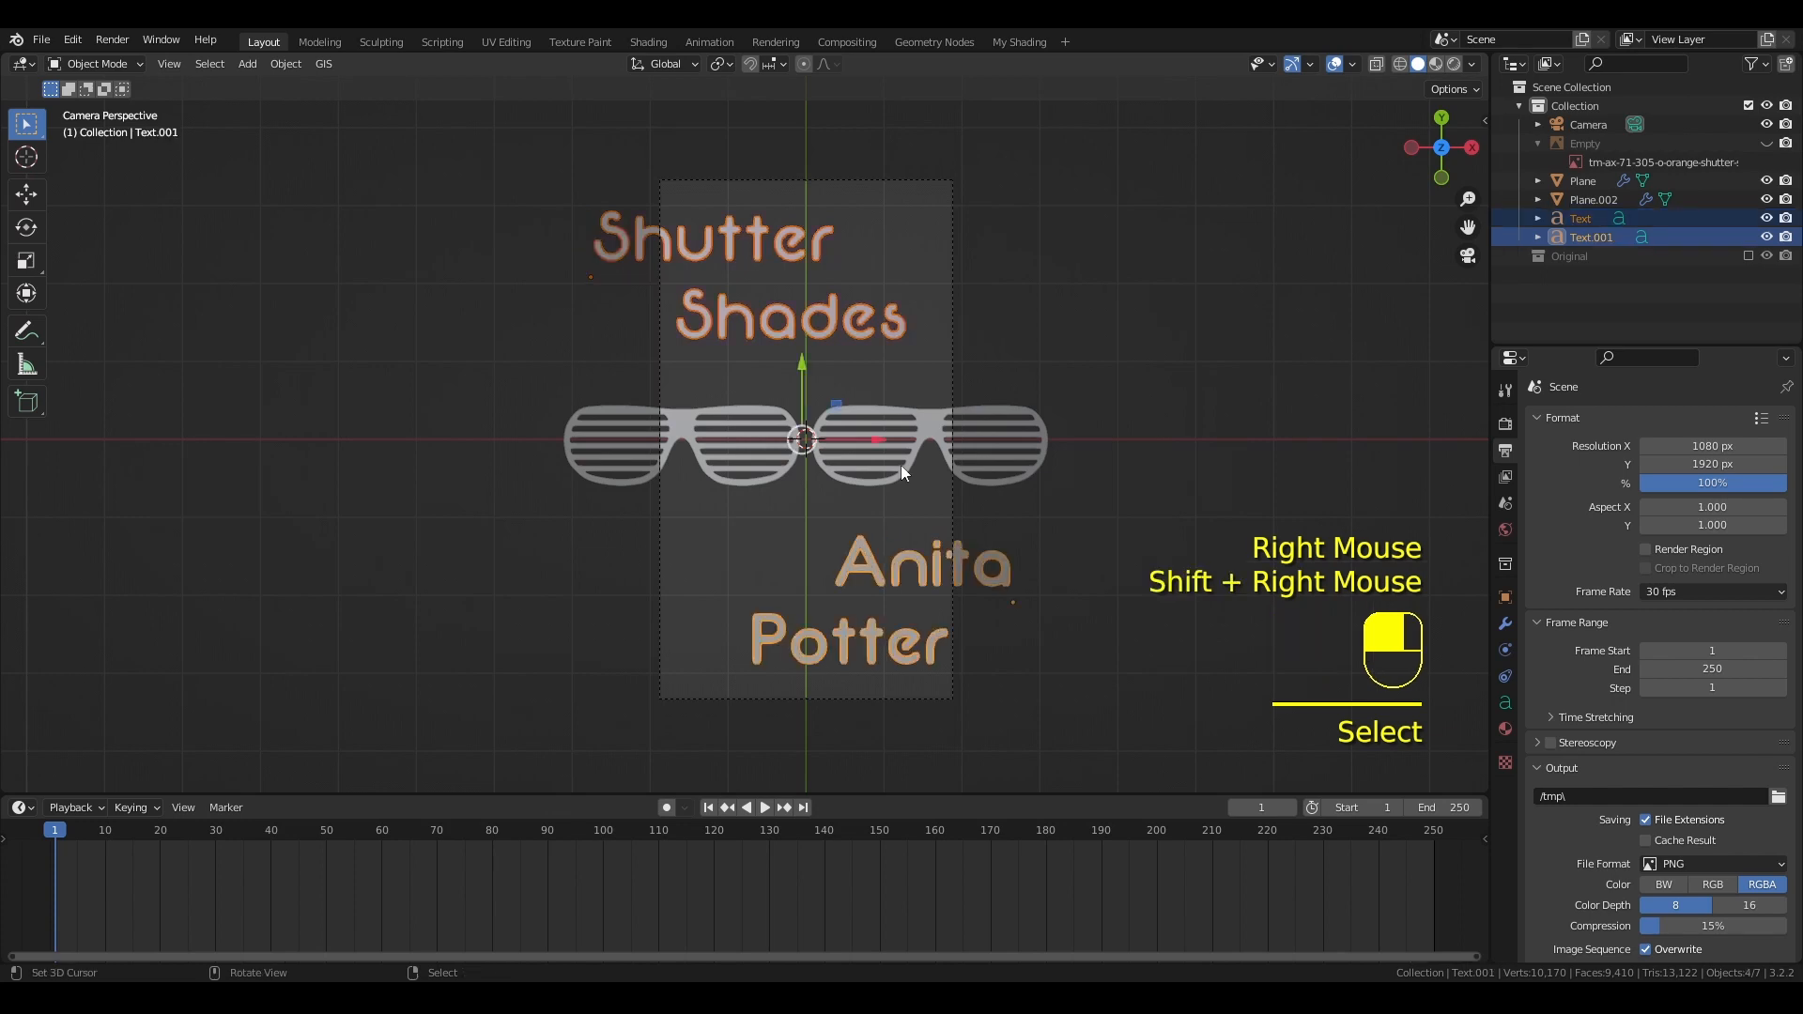
pyautogui.moveTo(899, 465); pyautogui.dragTo(344, 438)
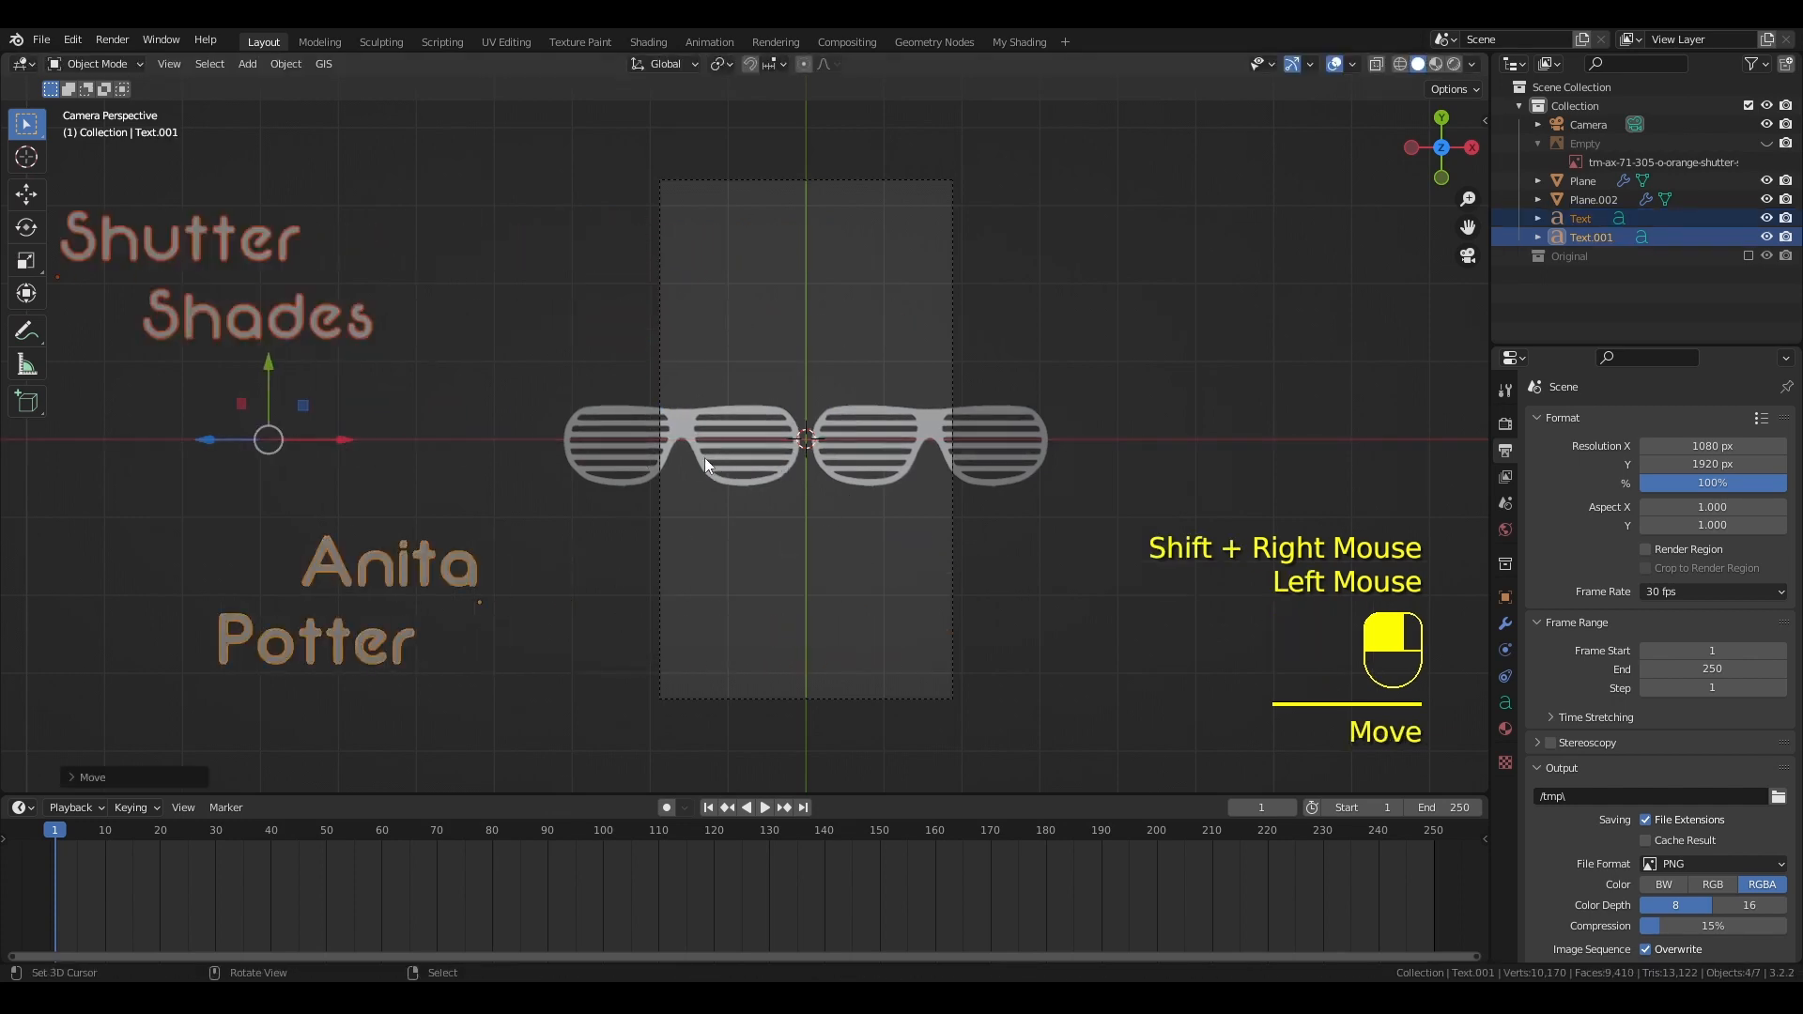
# Snap both pairs of shutter glasses to the 3D cursor at the centre of the camera frame
pyautogui.rightClick(680, 430)
pyautogui.press('shift')
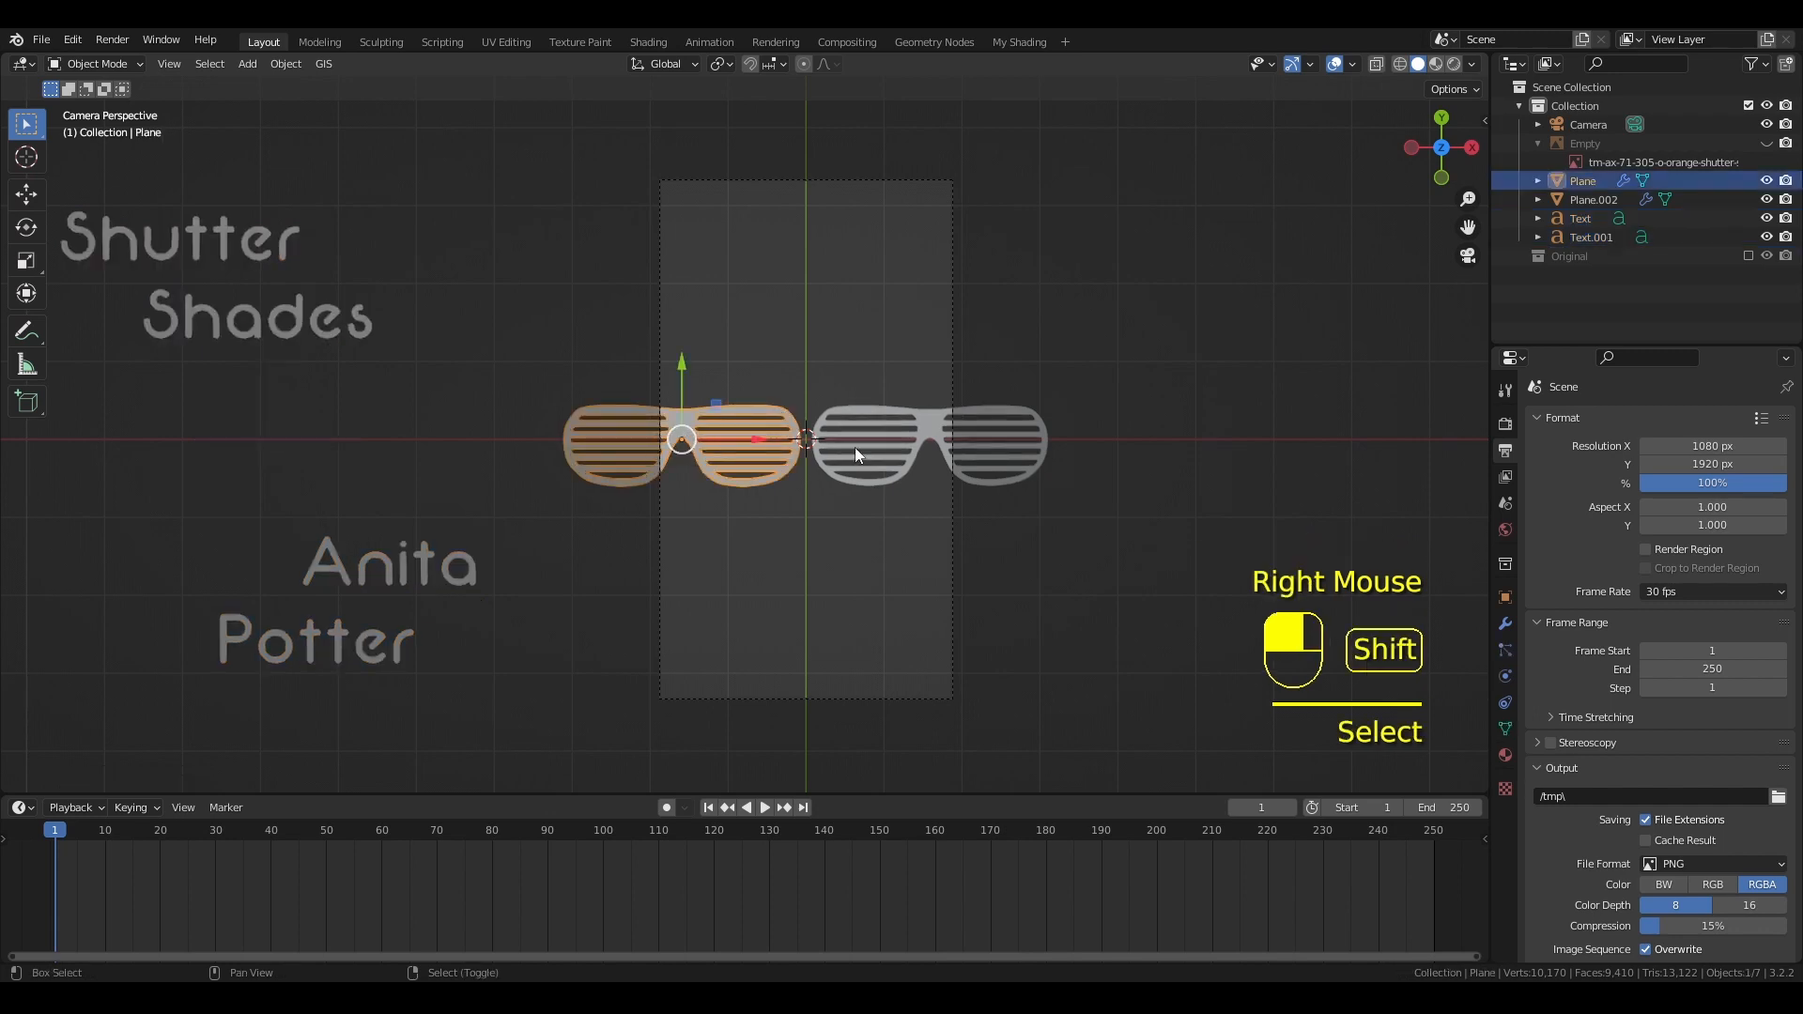
pyautogui.keyDown('shift'); pyautogui.rightClick(923, 424); pyautogui.keyUp('shift')
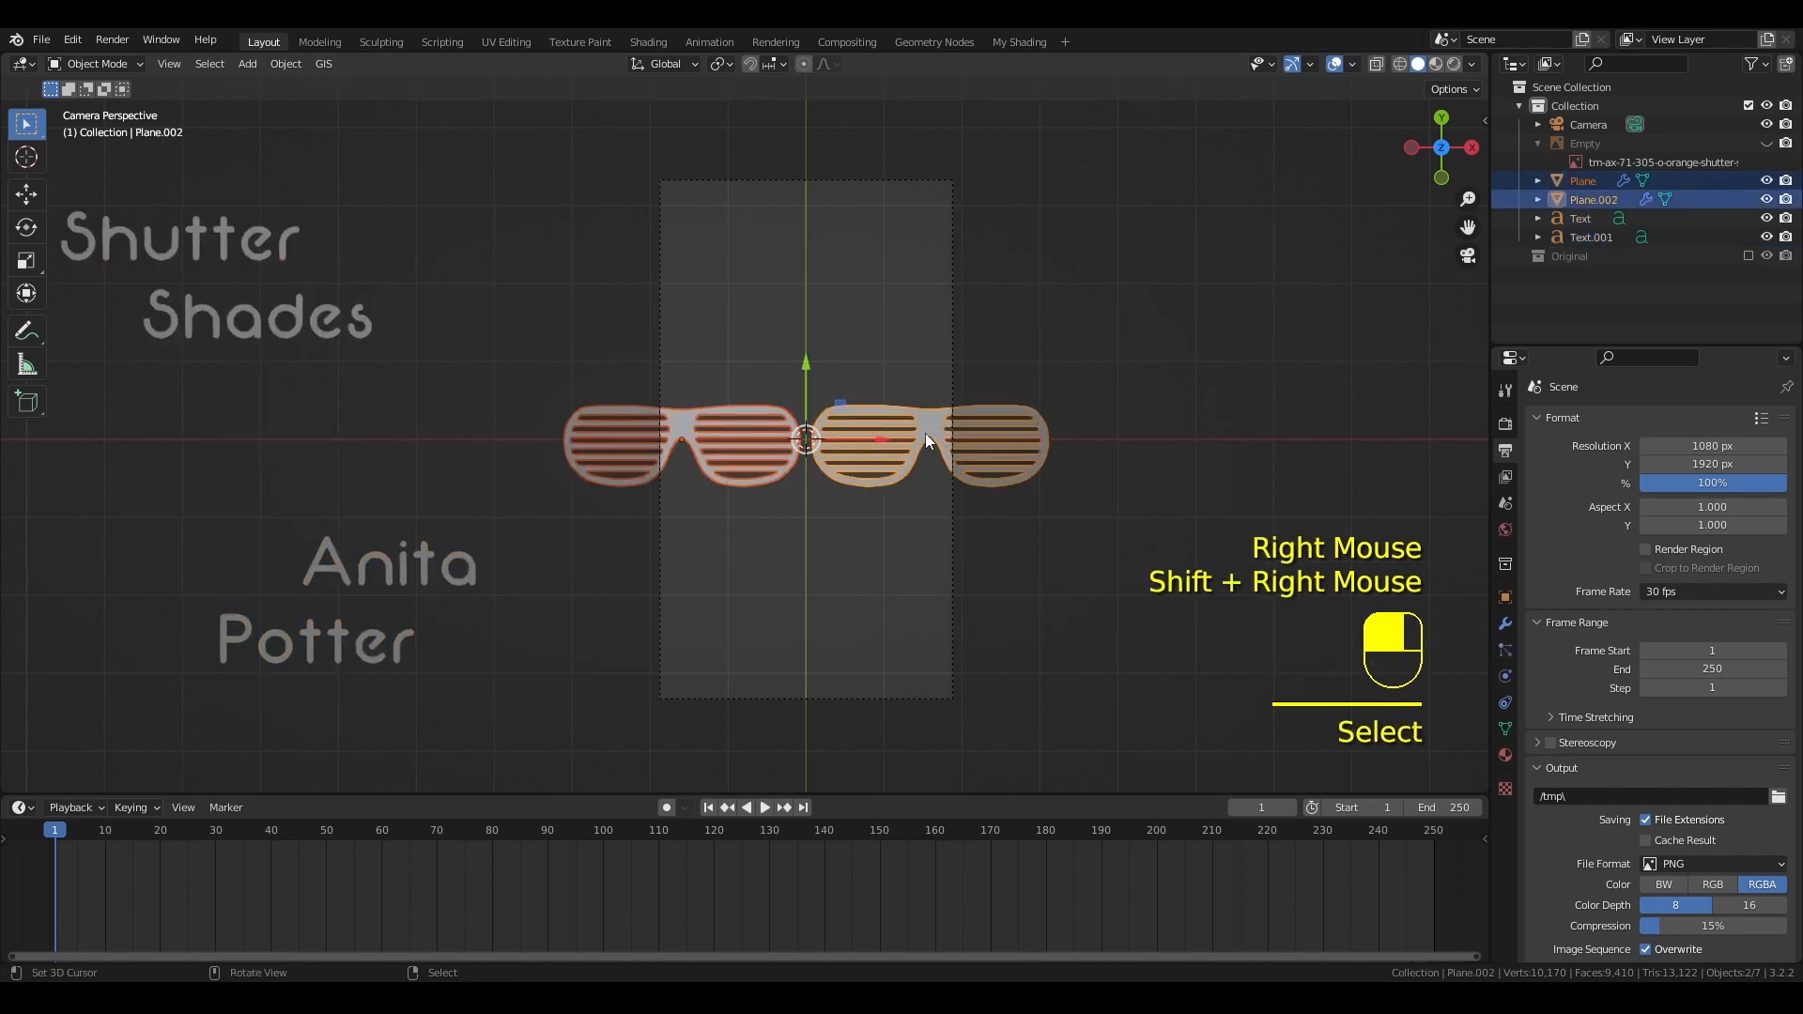
pyautogui.hotkey('shift', 's')
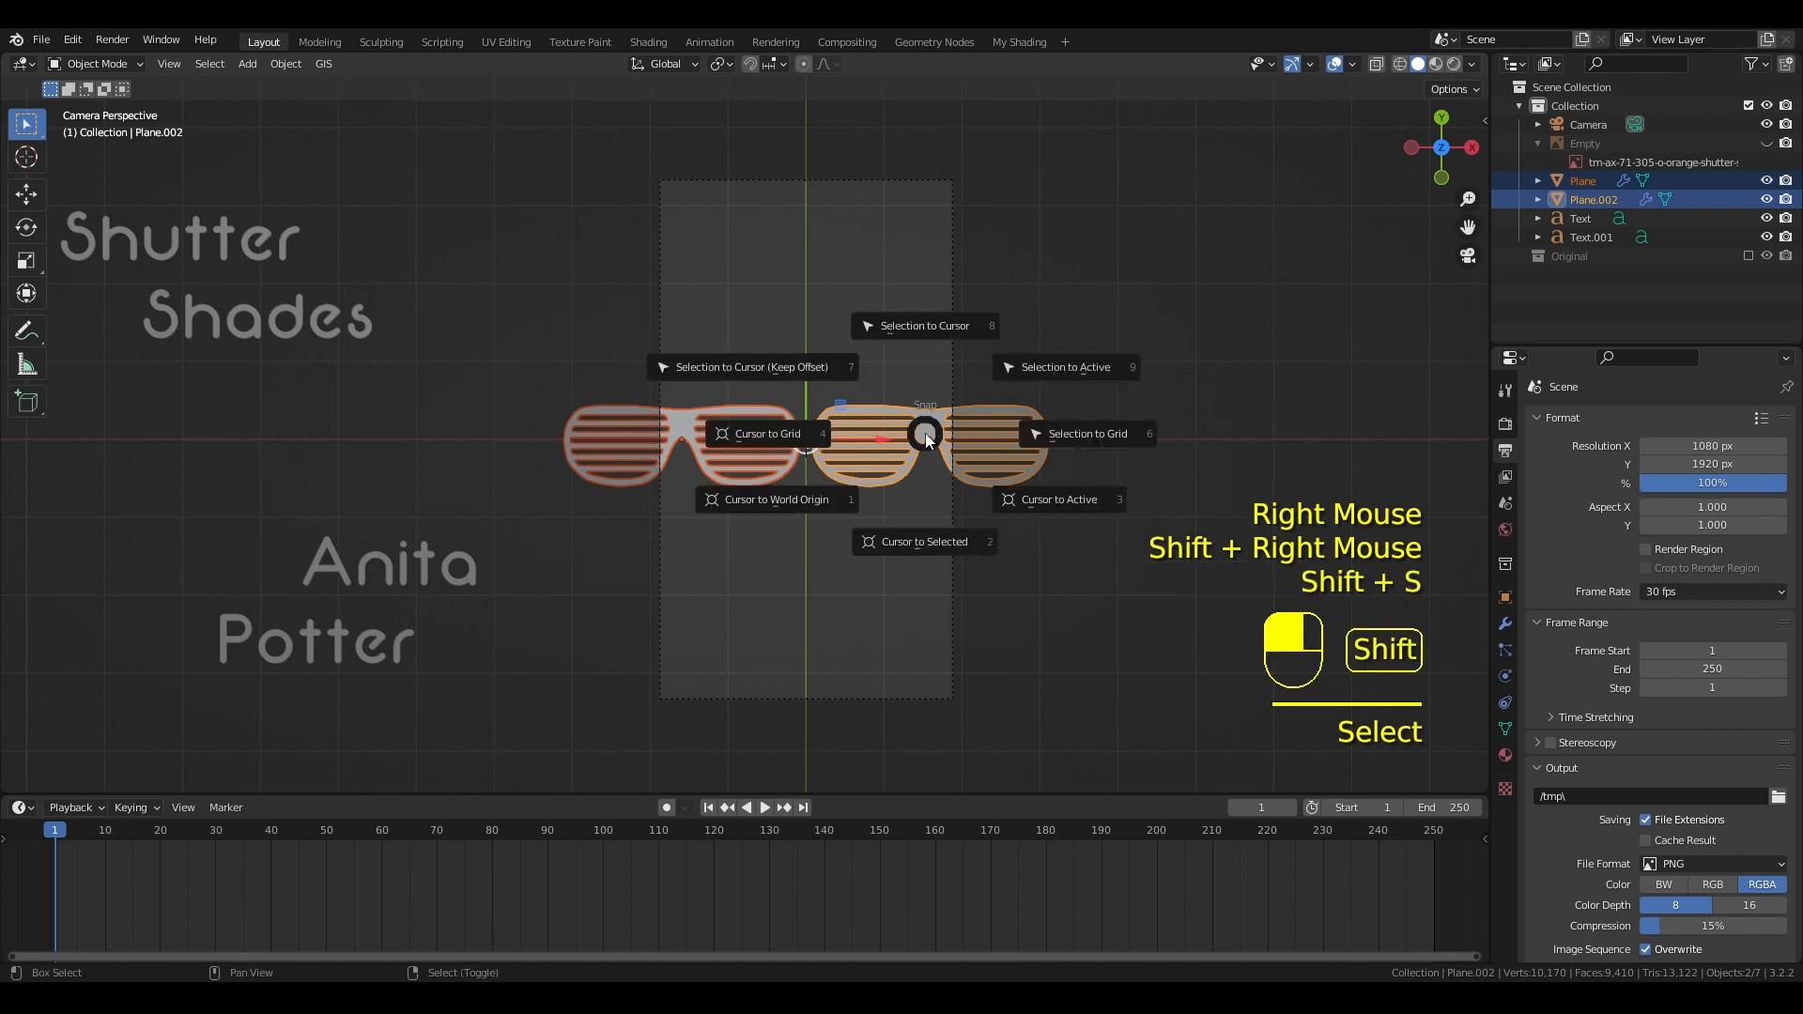
pyautogui.click(916, 329)
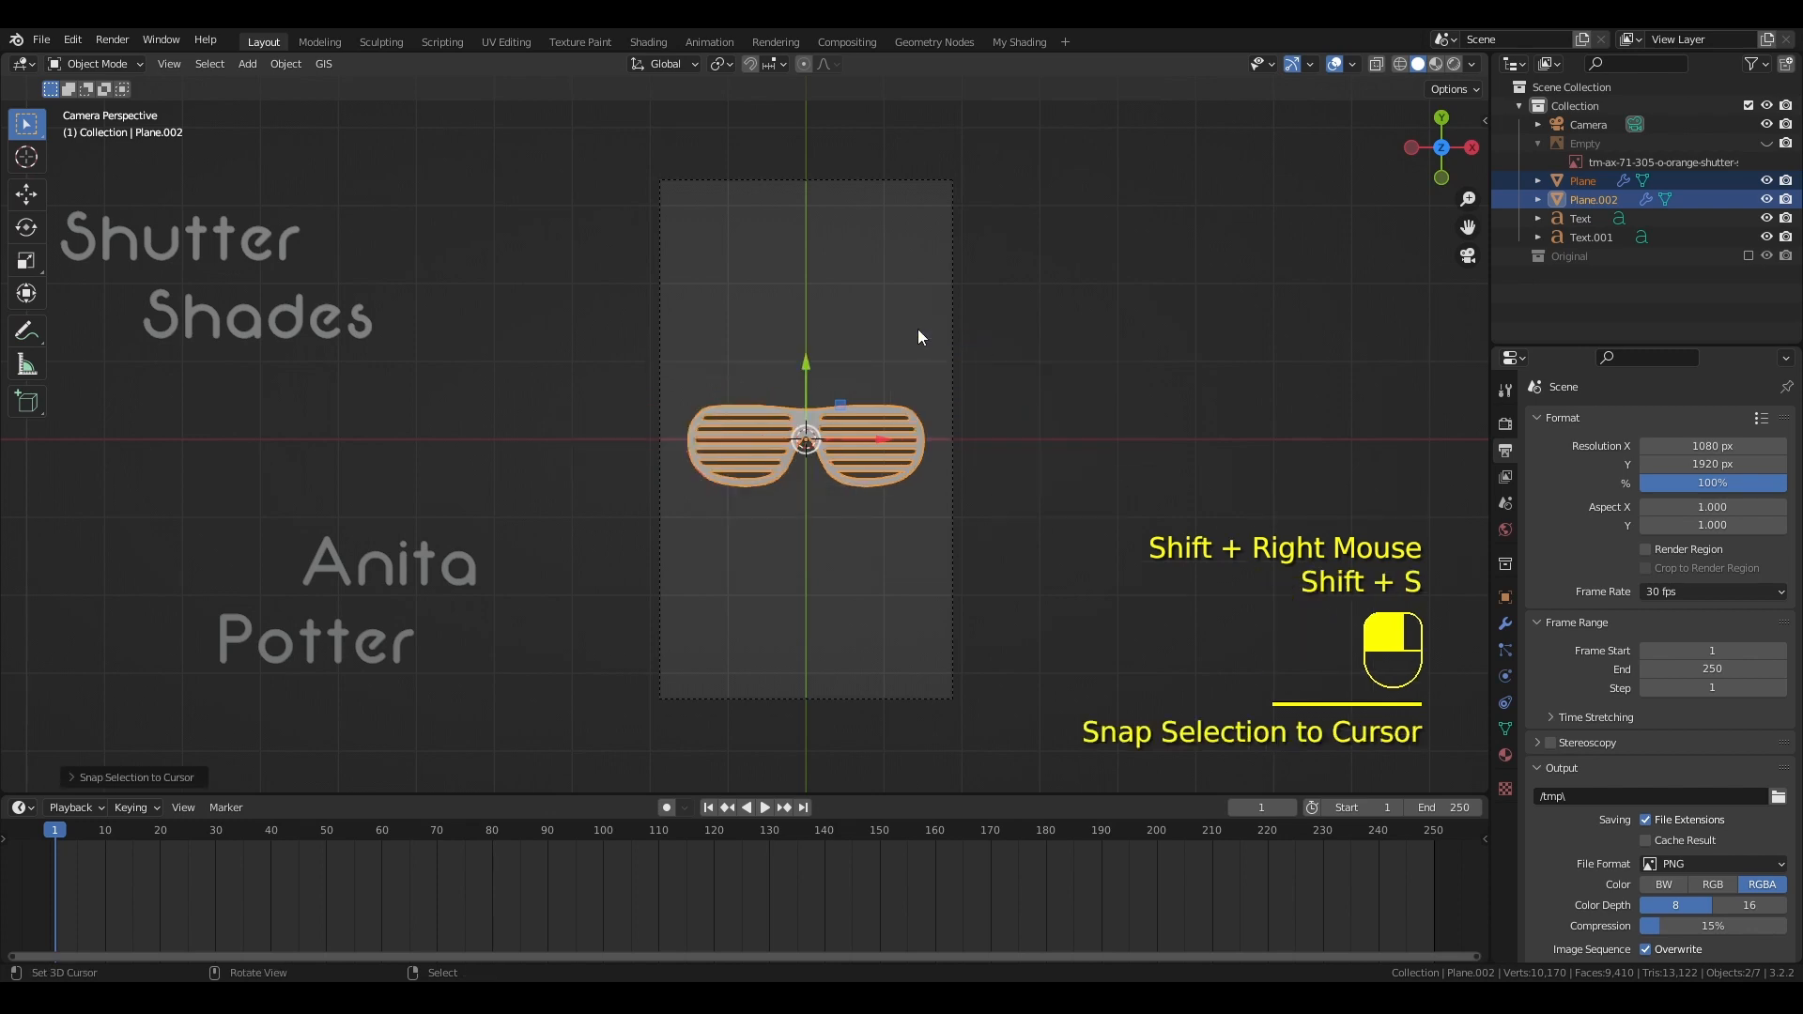
# Move Plane.002 up along Y near the top of the camera frame and Plane down near its bottom
pyautogui.rightClick(842, 518)
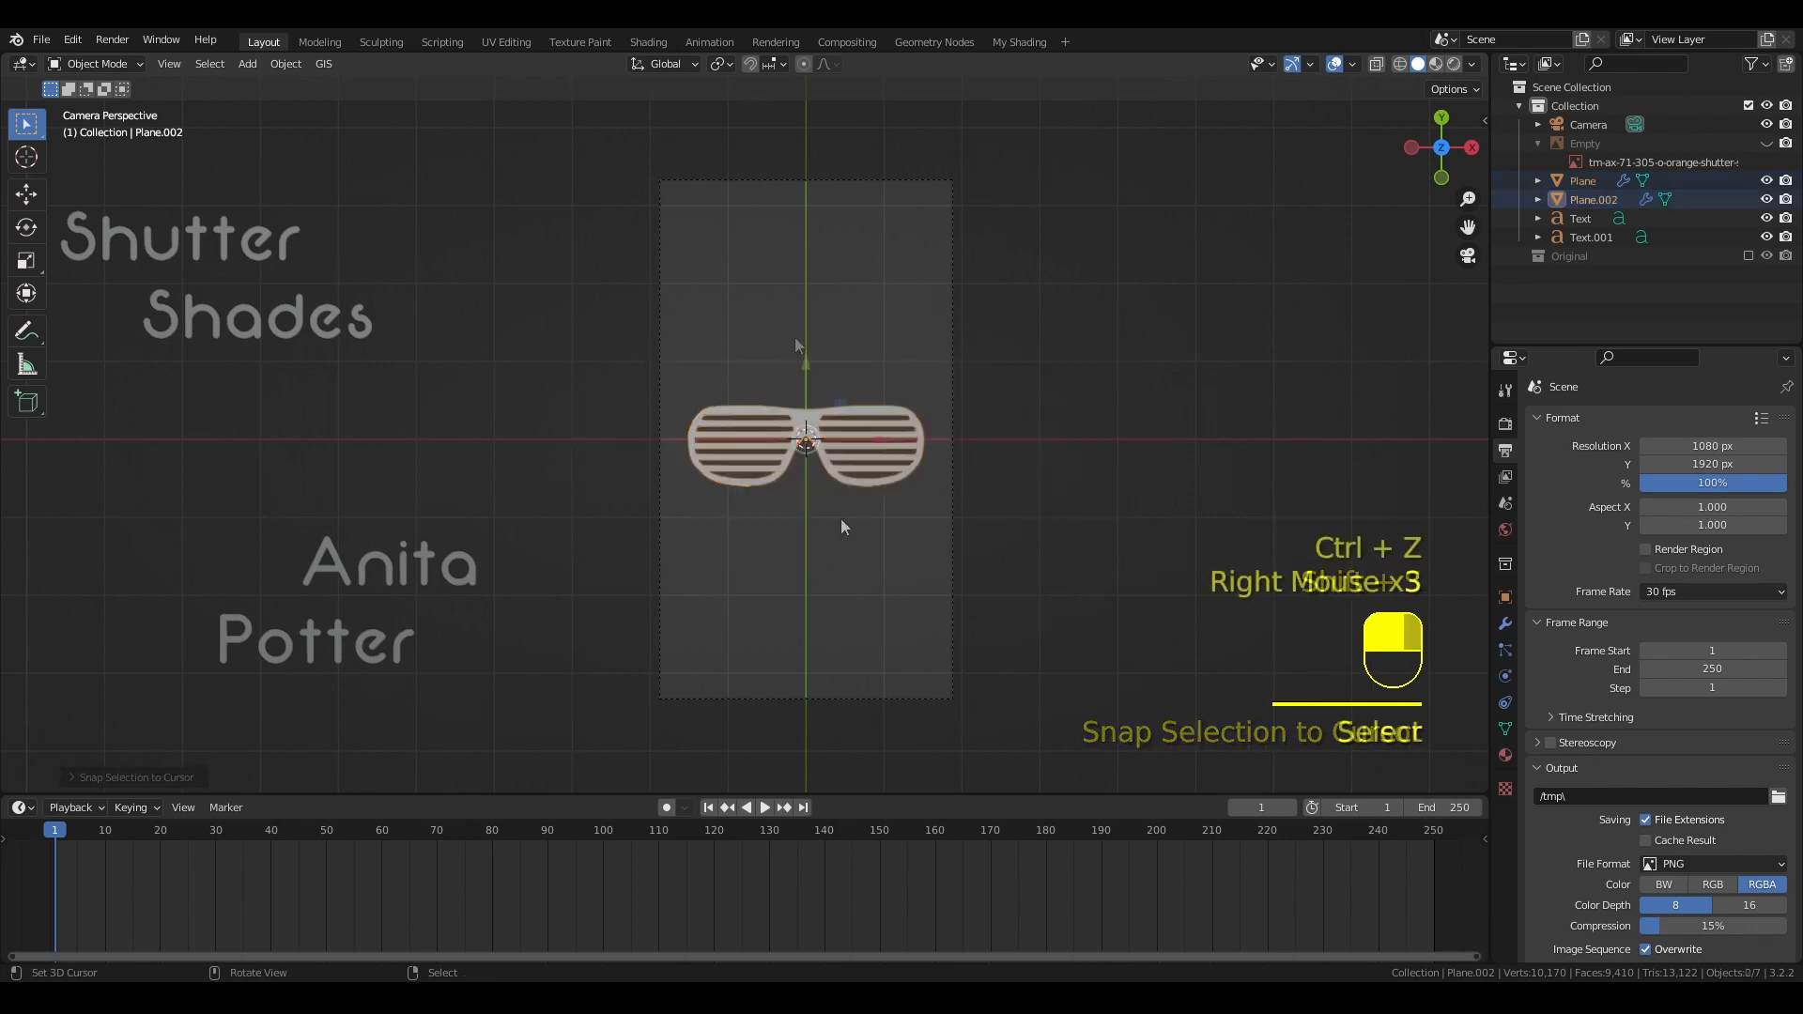
pyautogui.rightClick(815, 414)
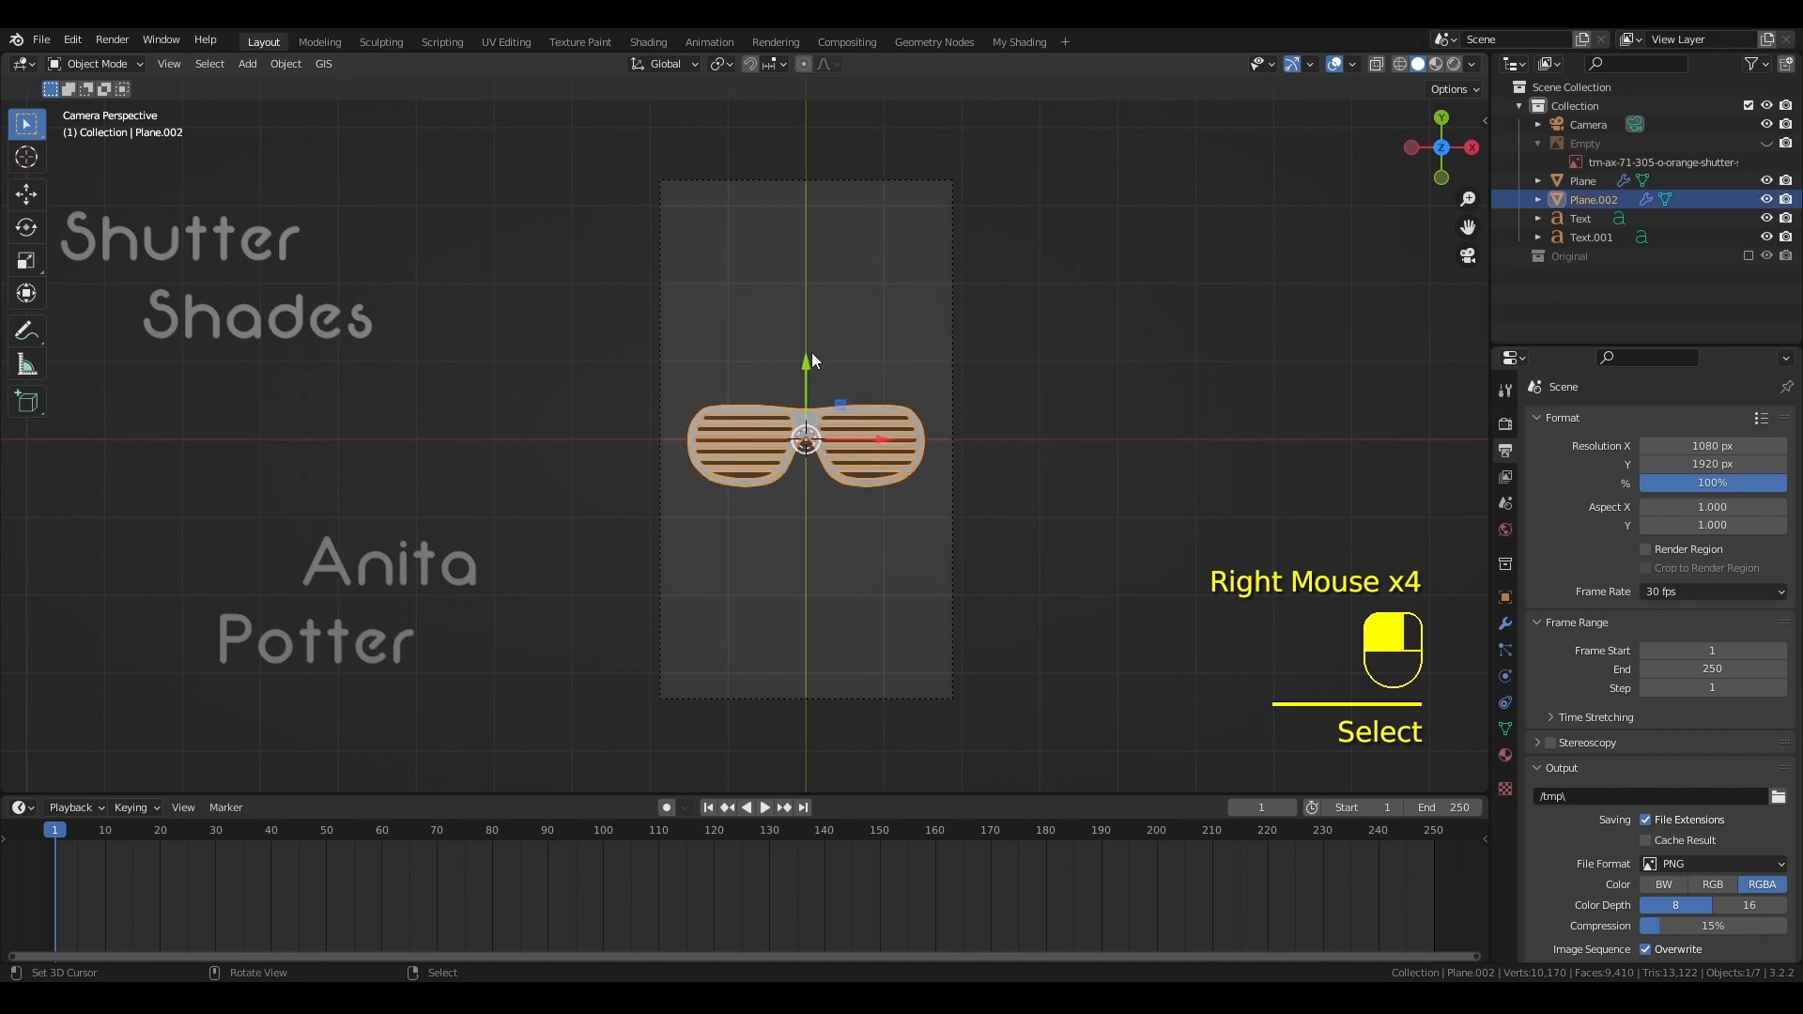
pyautogui.moveTo(806, 373); pyautogui.dragTo(797, 171)
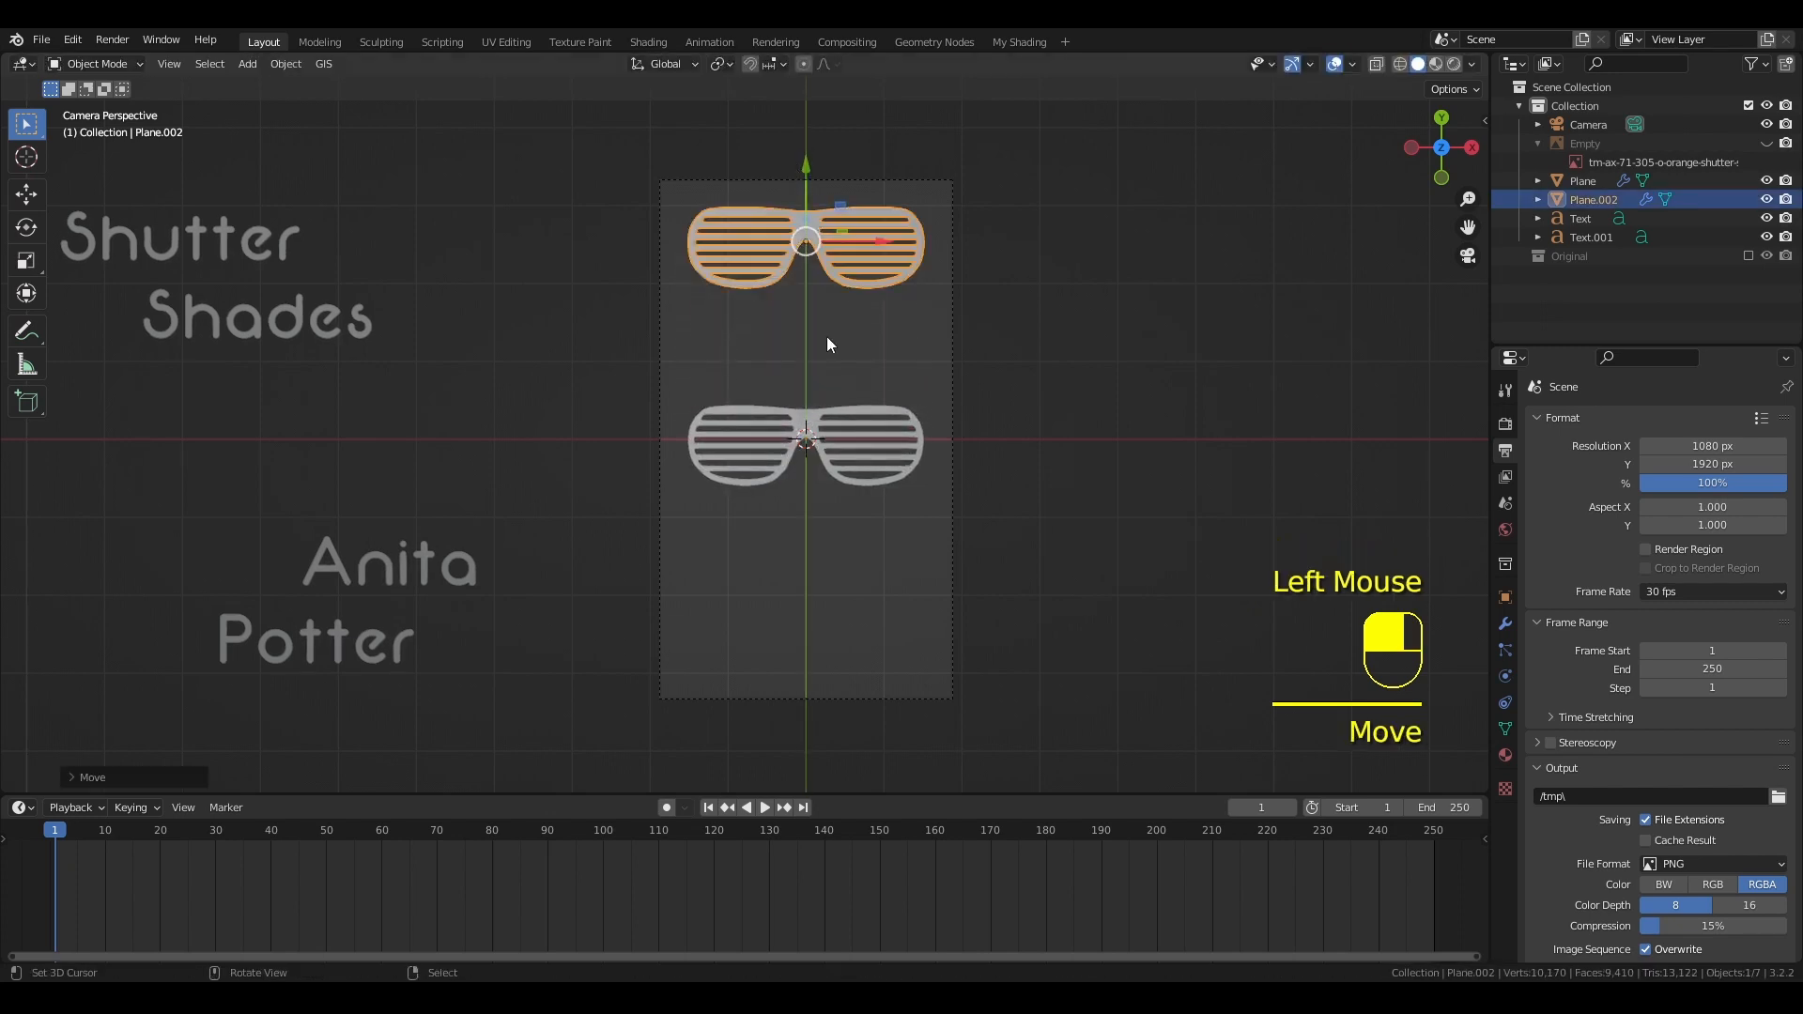
pyautogui.rightClick(805, 427)
pyautogui.moveTo(805, 362); pyautogui.dragTo(807, 550)
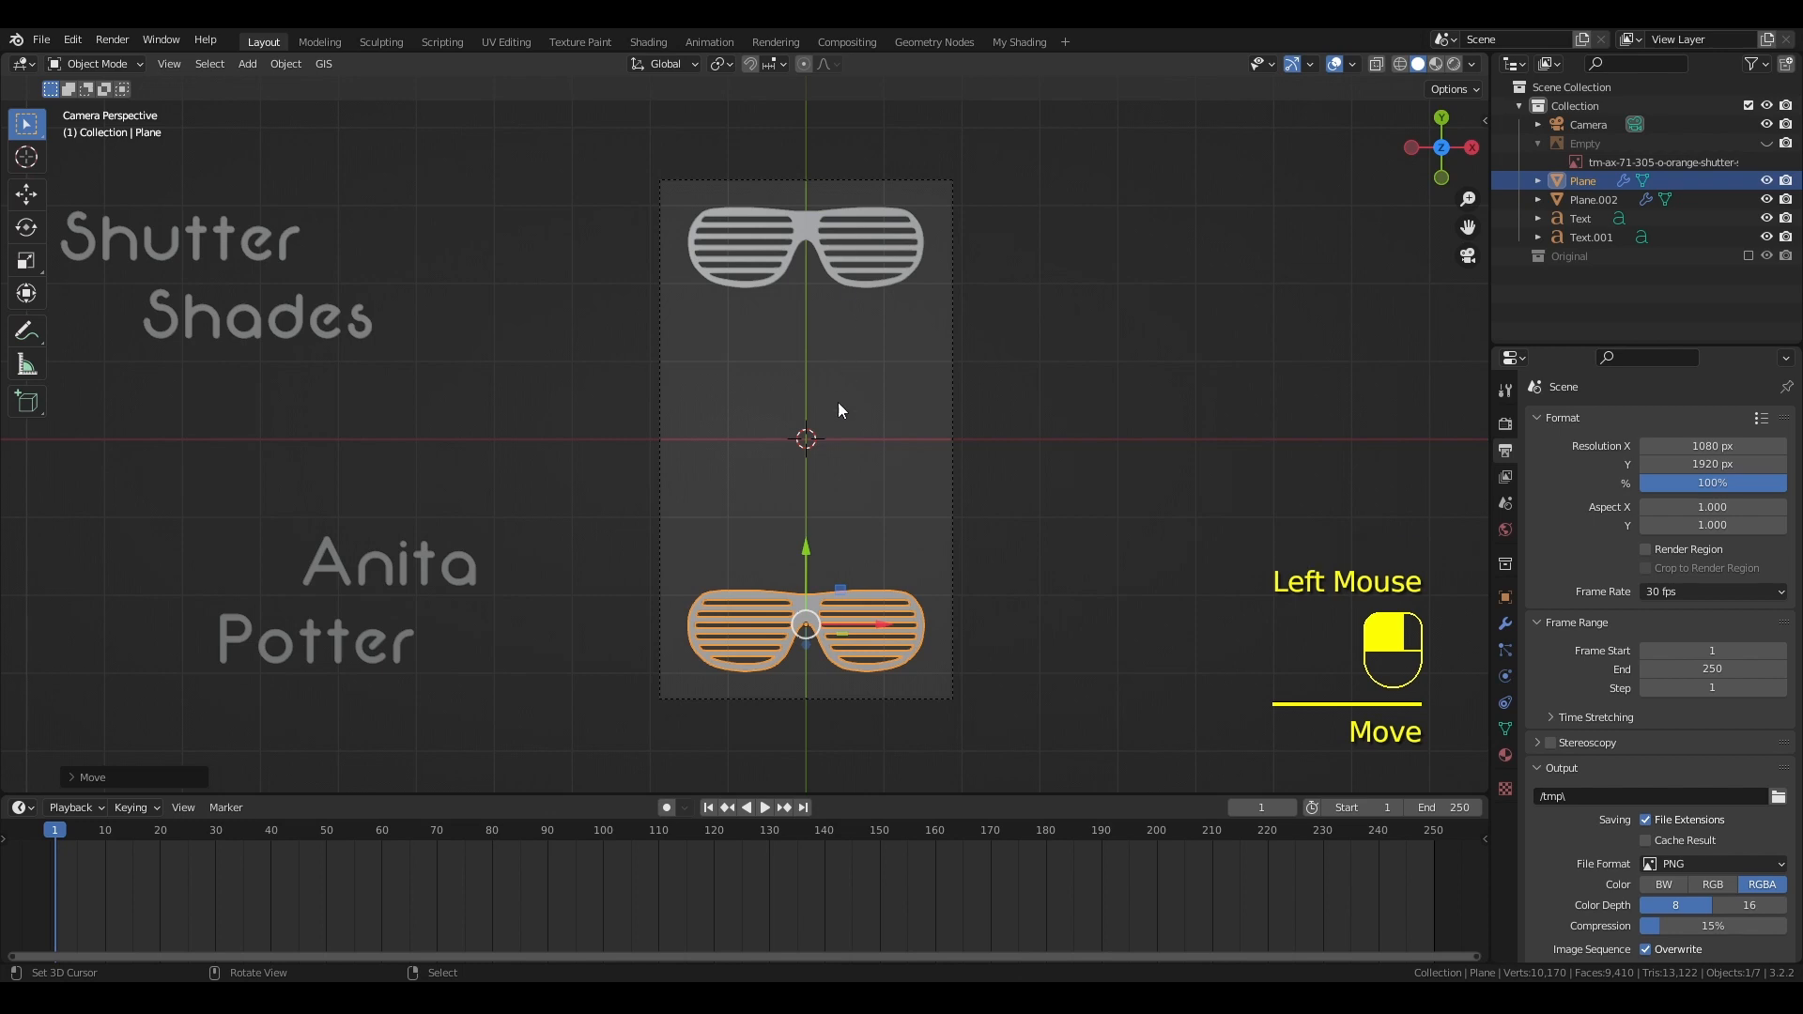
# Duplicate the upper pair of glasses and snap the copy to the 3D cursor, midway between the other two pairs
pyautogui.rightClick(808, 234)
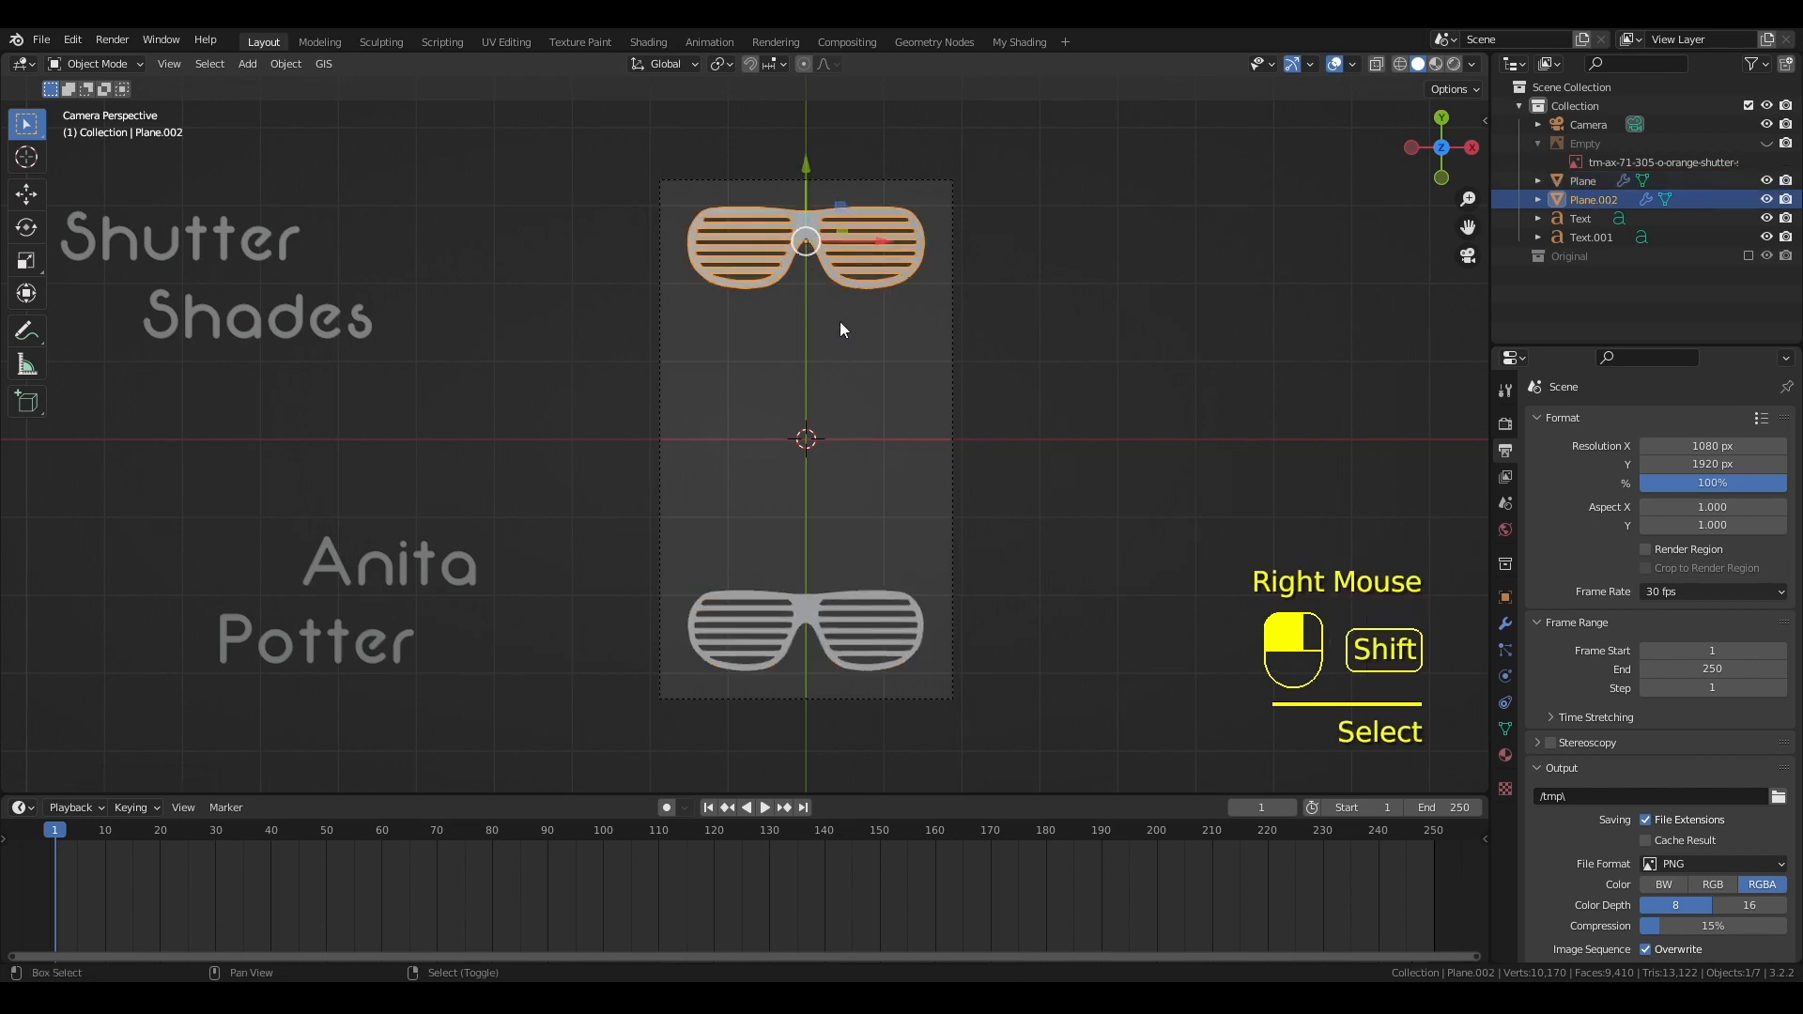
pyautogui.hotkey('shift', 'd')
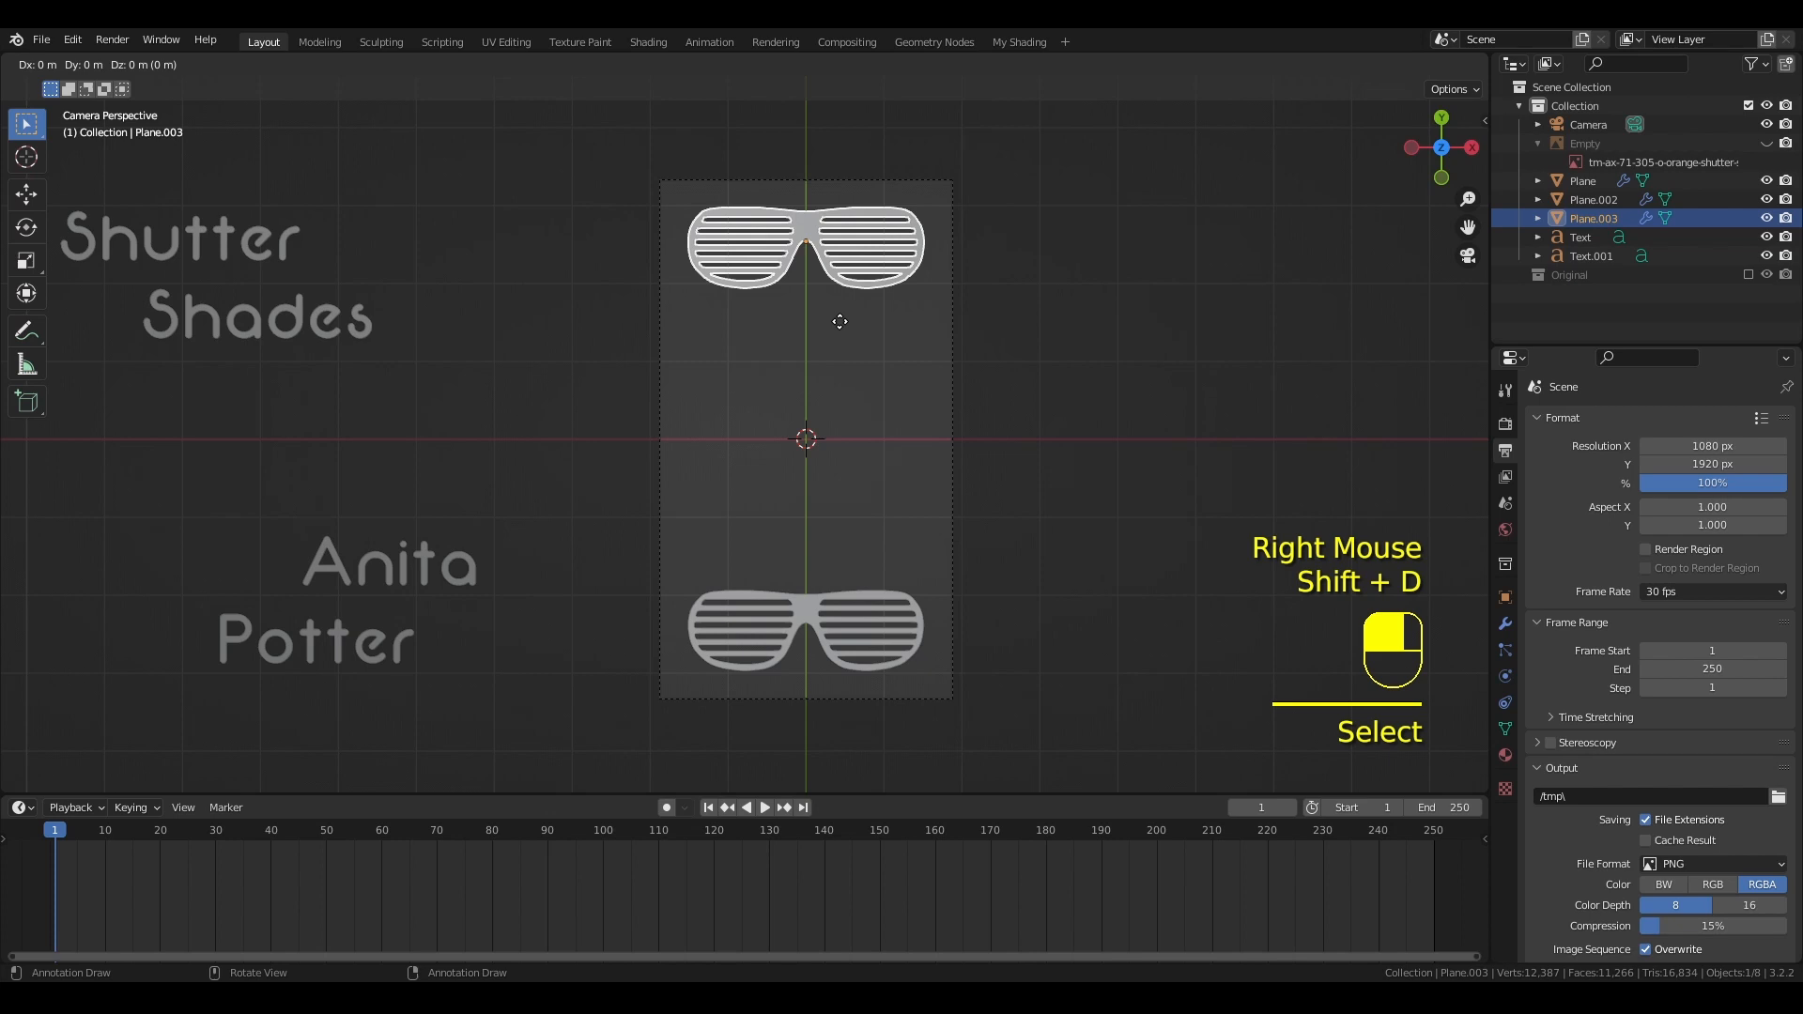
pyautogui.click(840, 321)
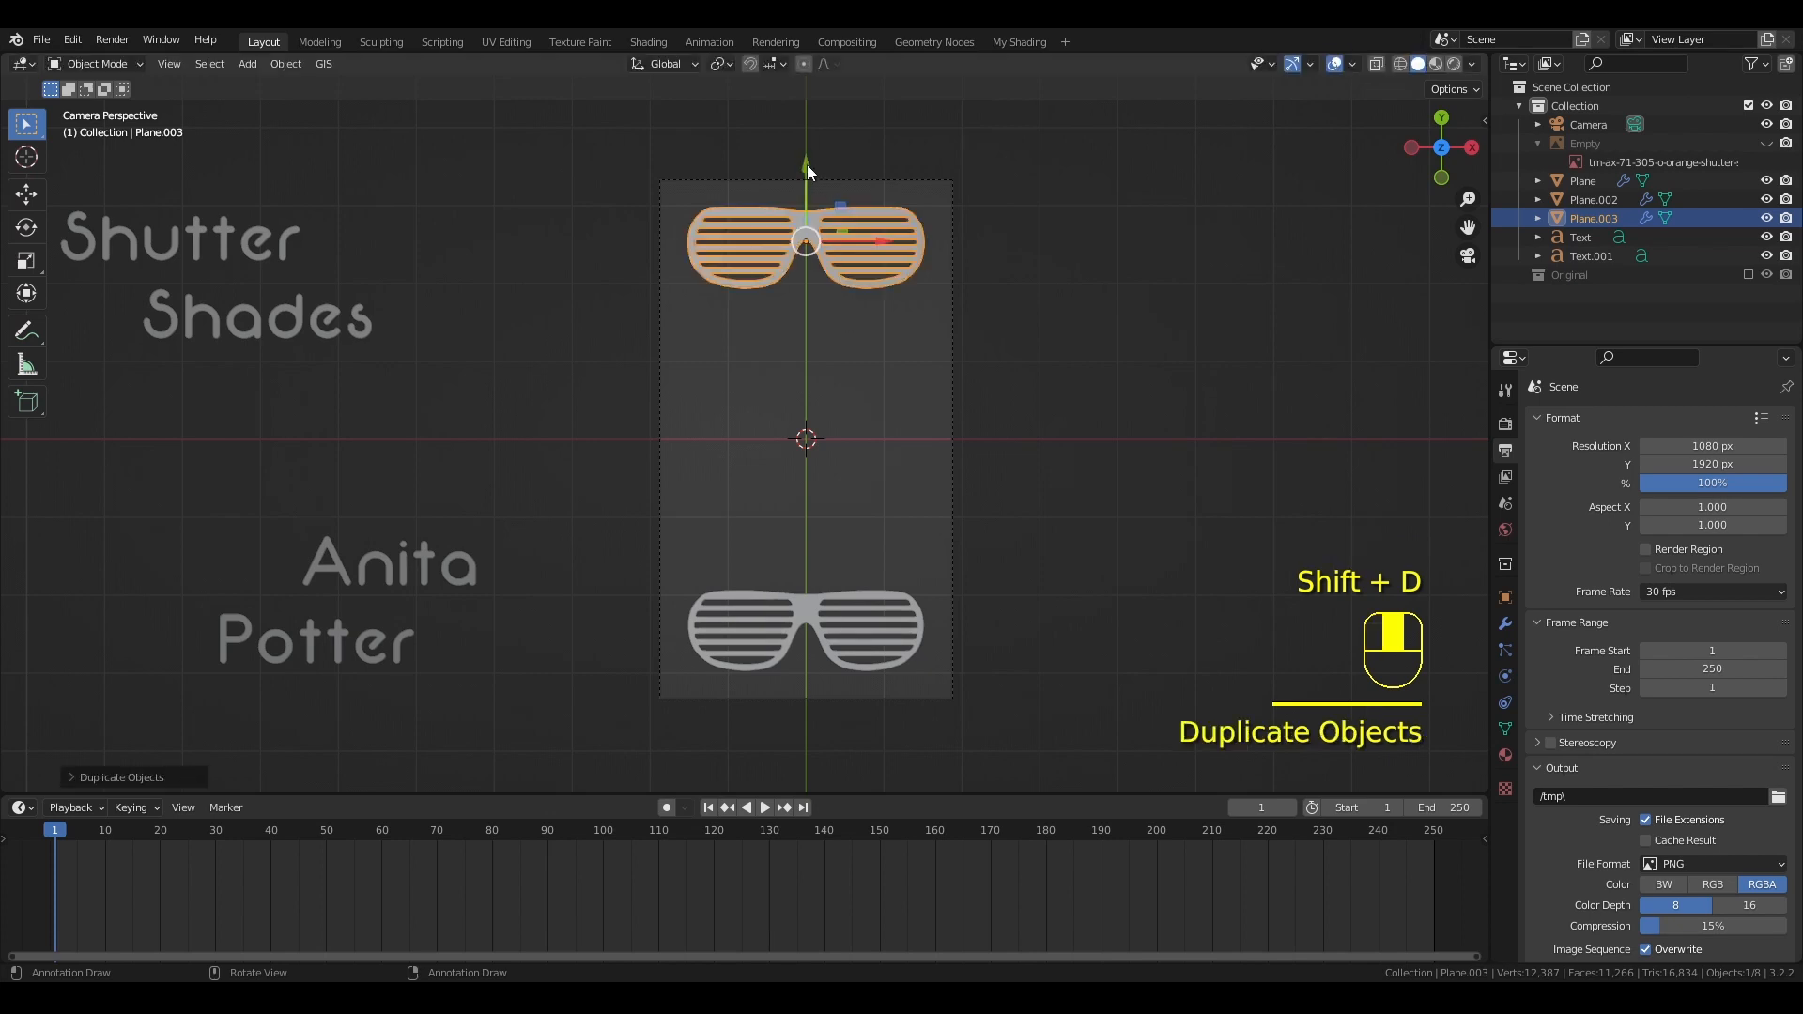
pyautogui.moveTo(807, 165); pyautogui.dragTo(841, 272)
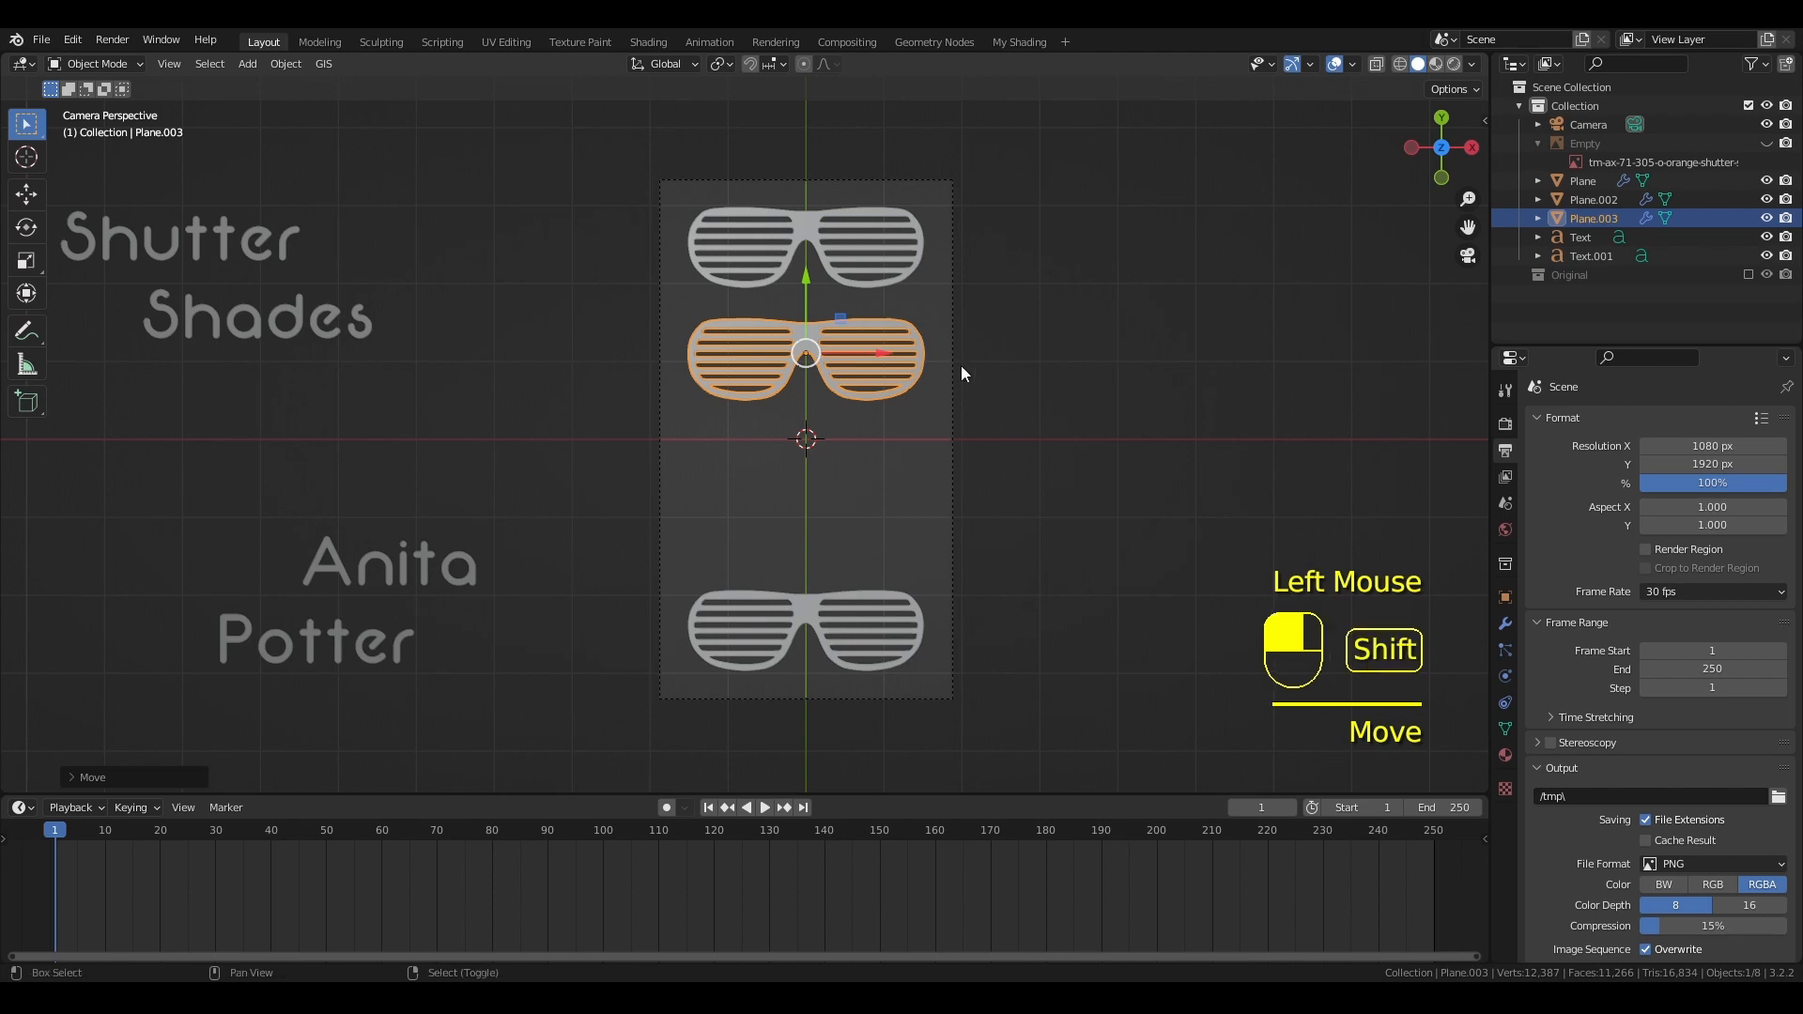
pyautogui.hotkey('shift', 's')
pyautogui.hotkey('shift', 's')
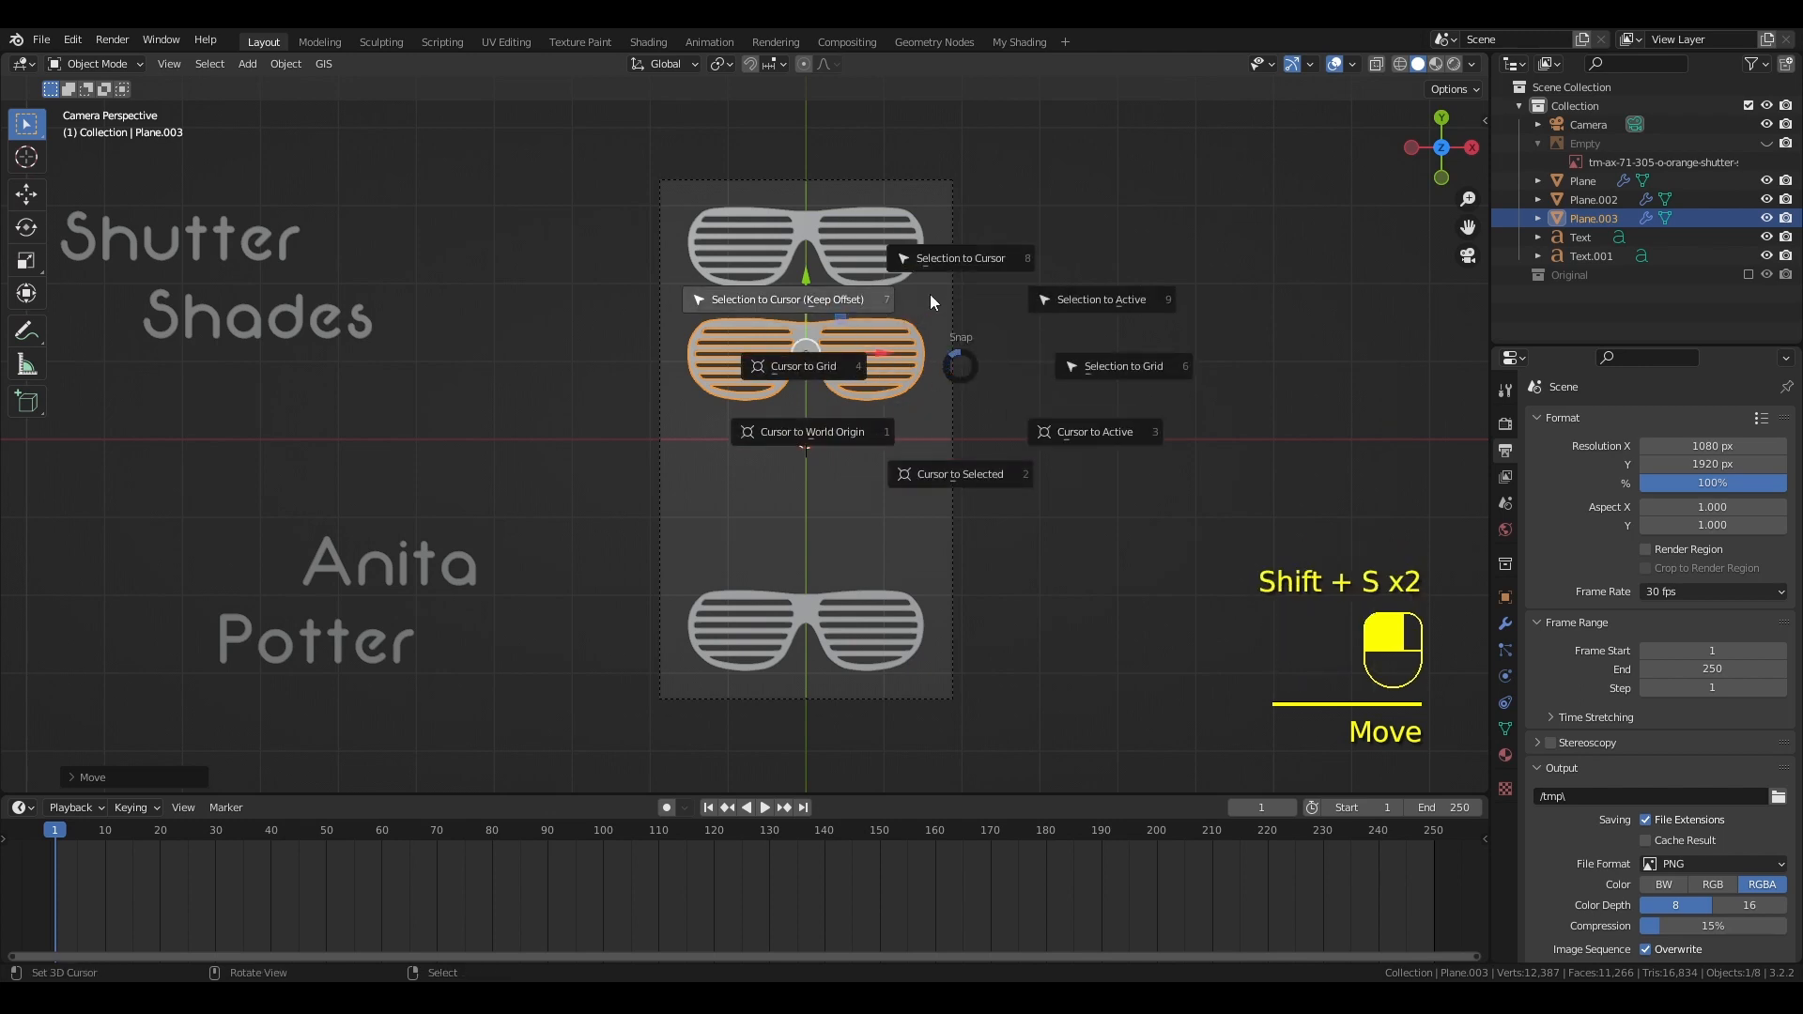
pyautogui.click(936, 260)
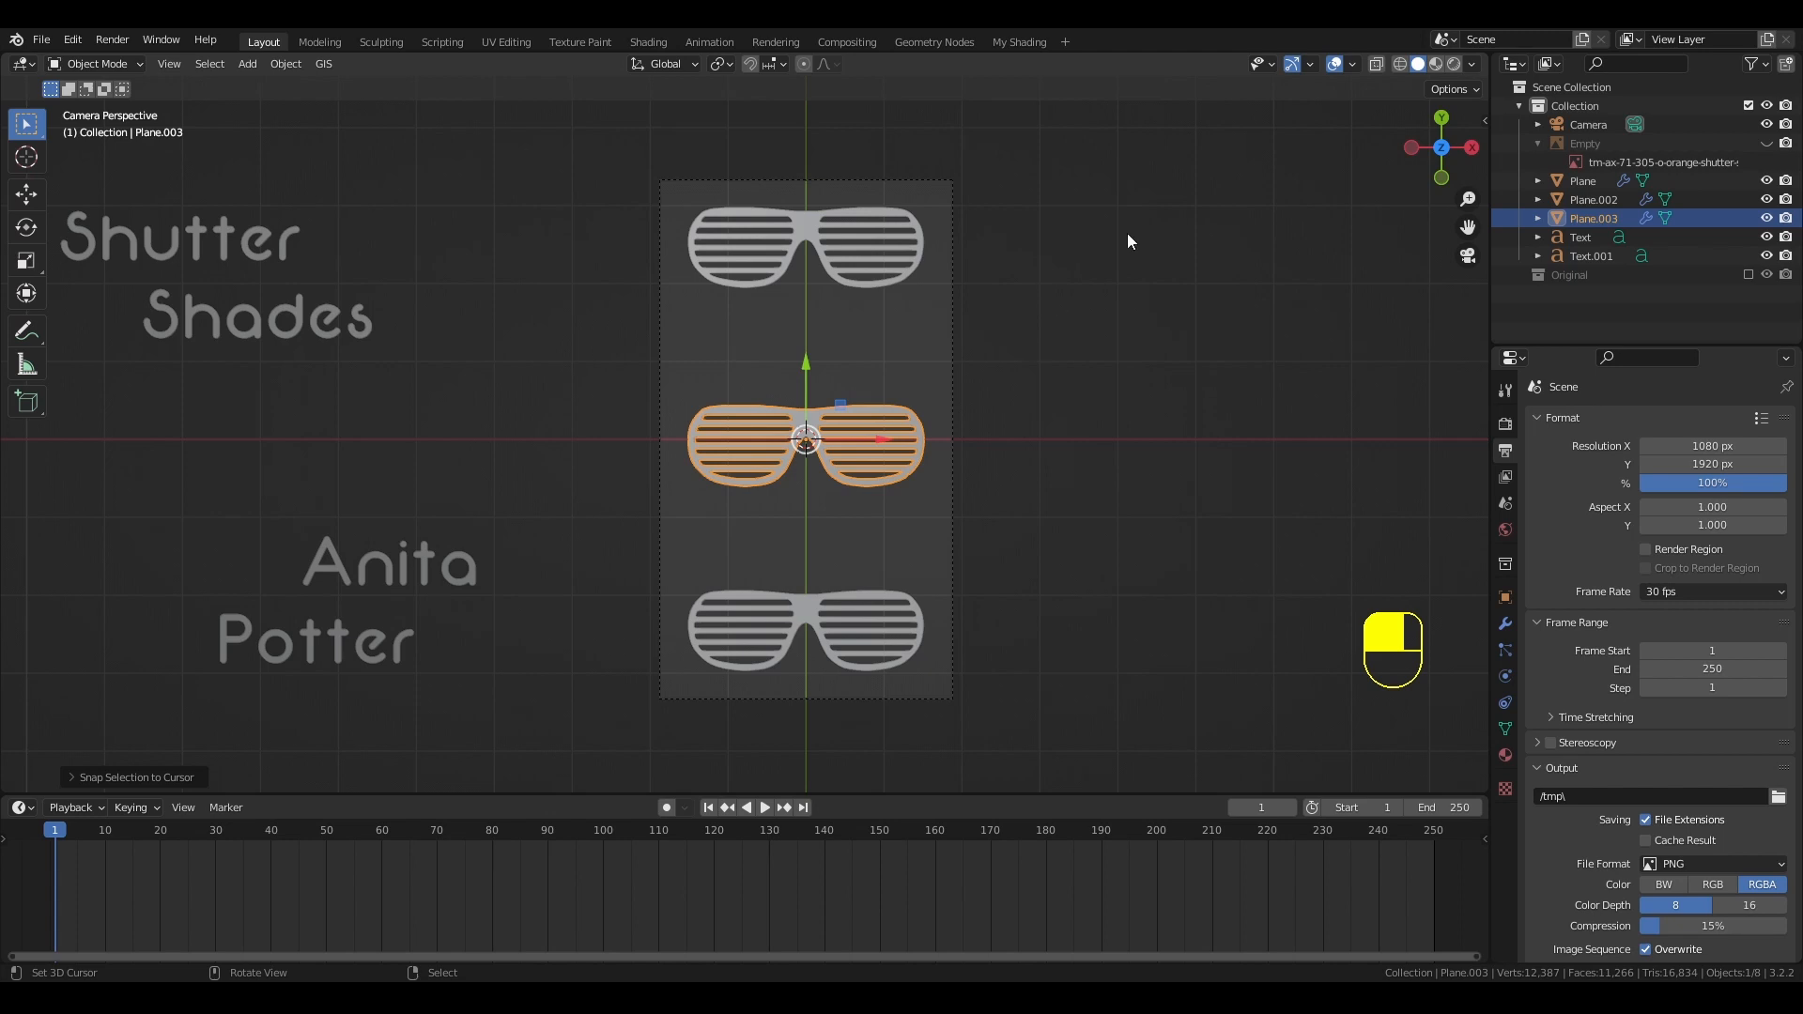
# Show the viewport in rendered shading and make the middle glasses' Outer Glow.001 material a single-user copy
pyautogui.click(1454, 64)
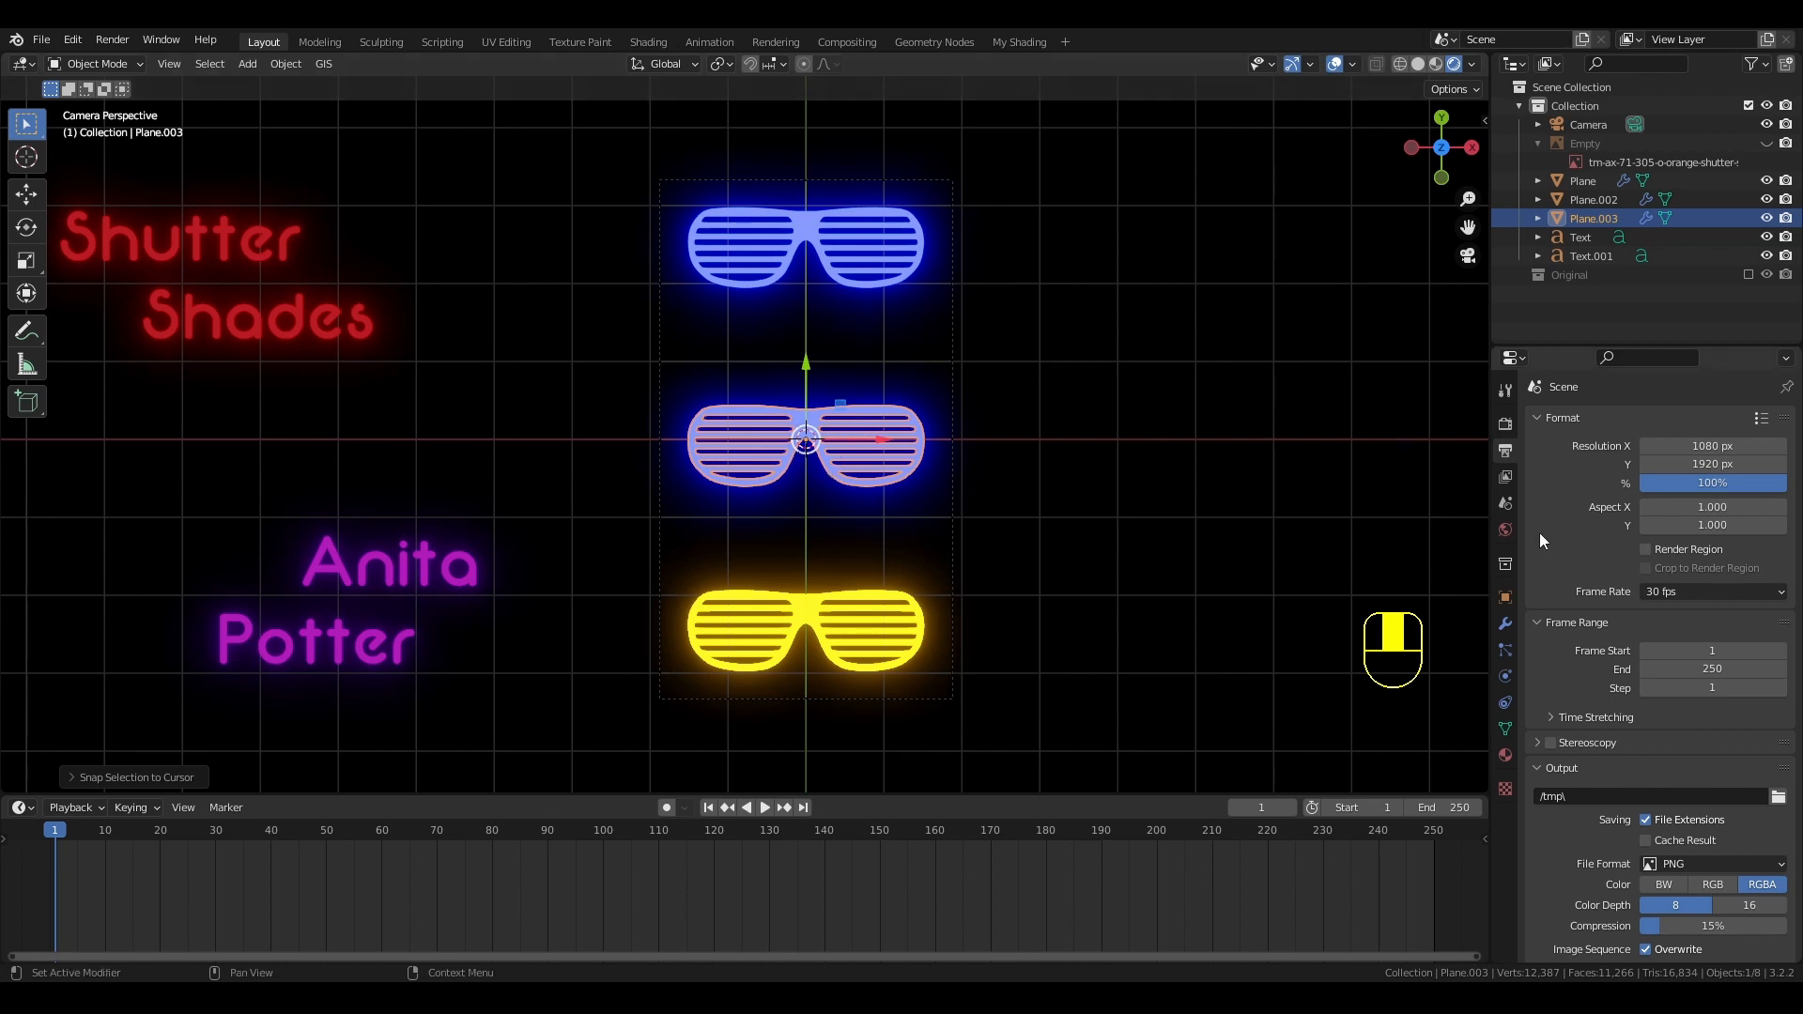
pyautogui.click(1505, 756)
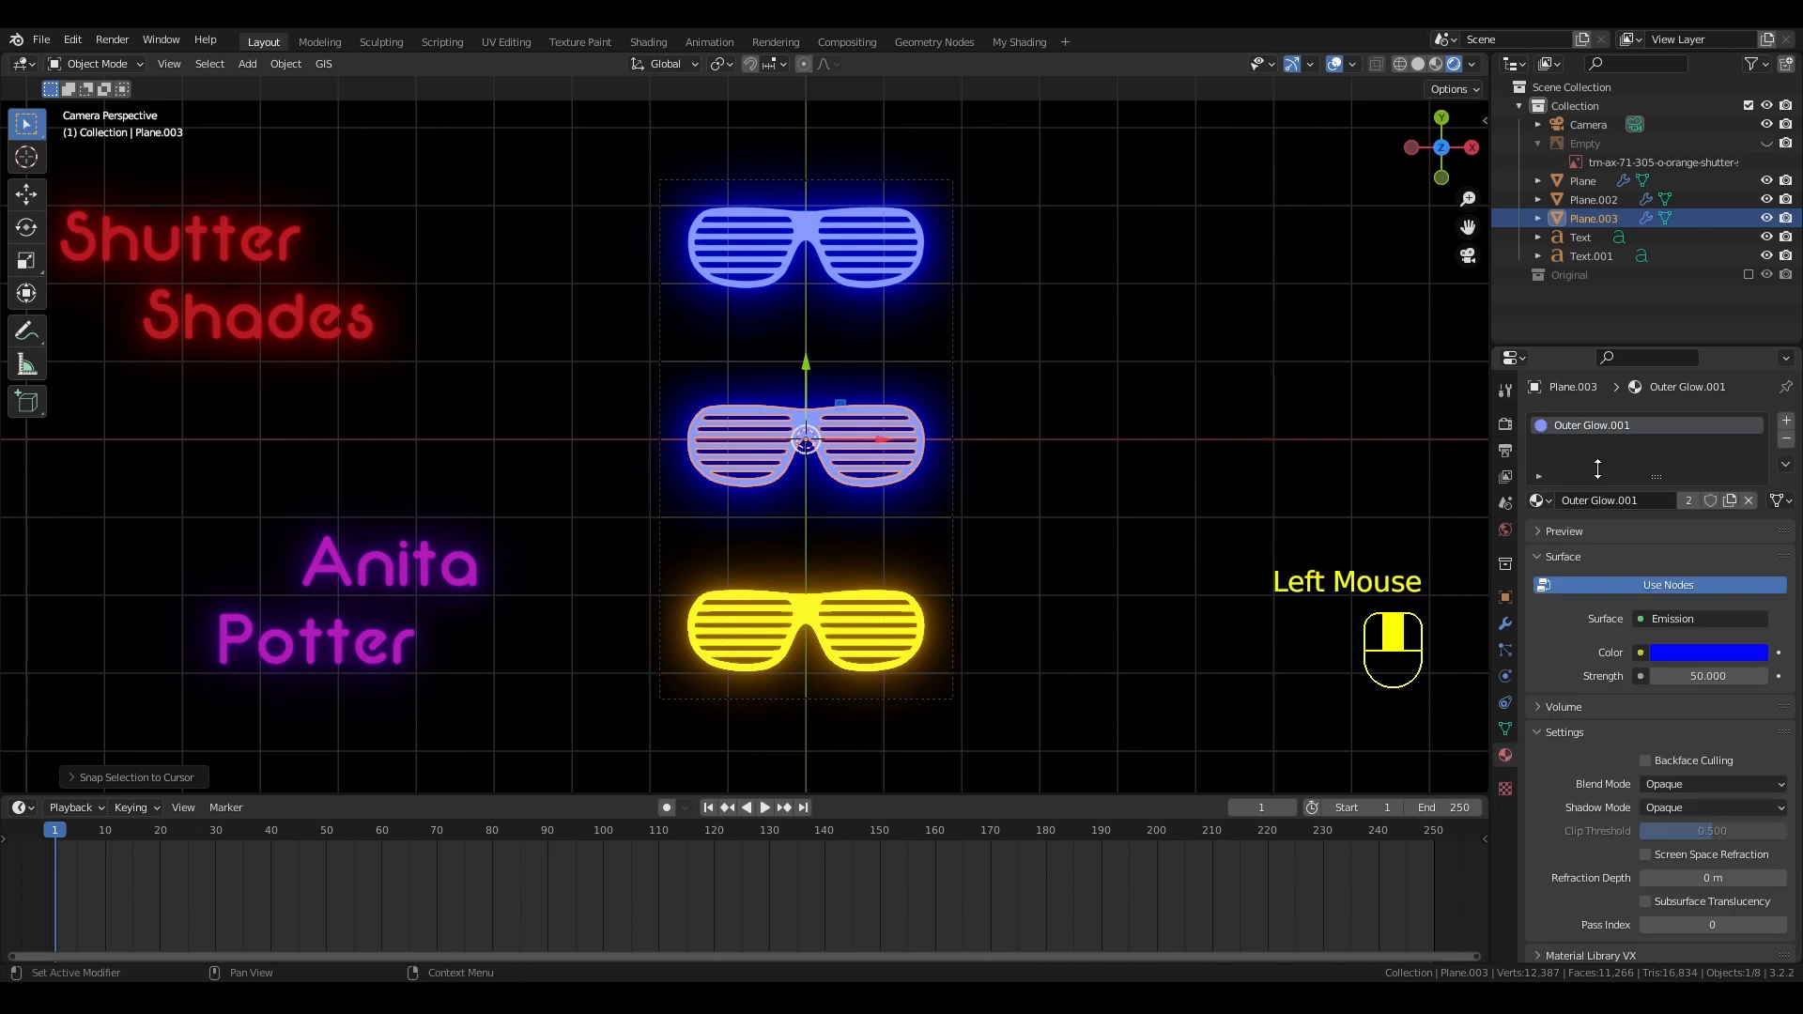
pyautogui.click(1688, 498)
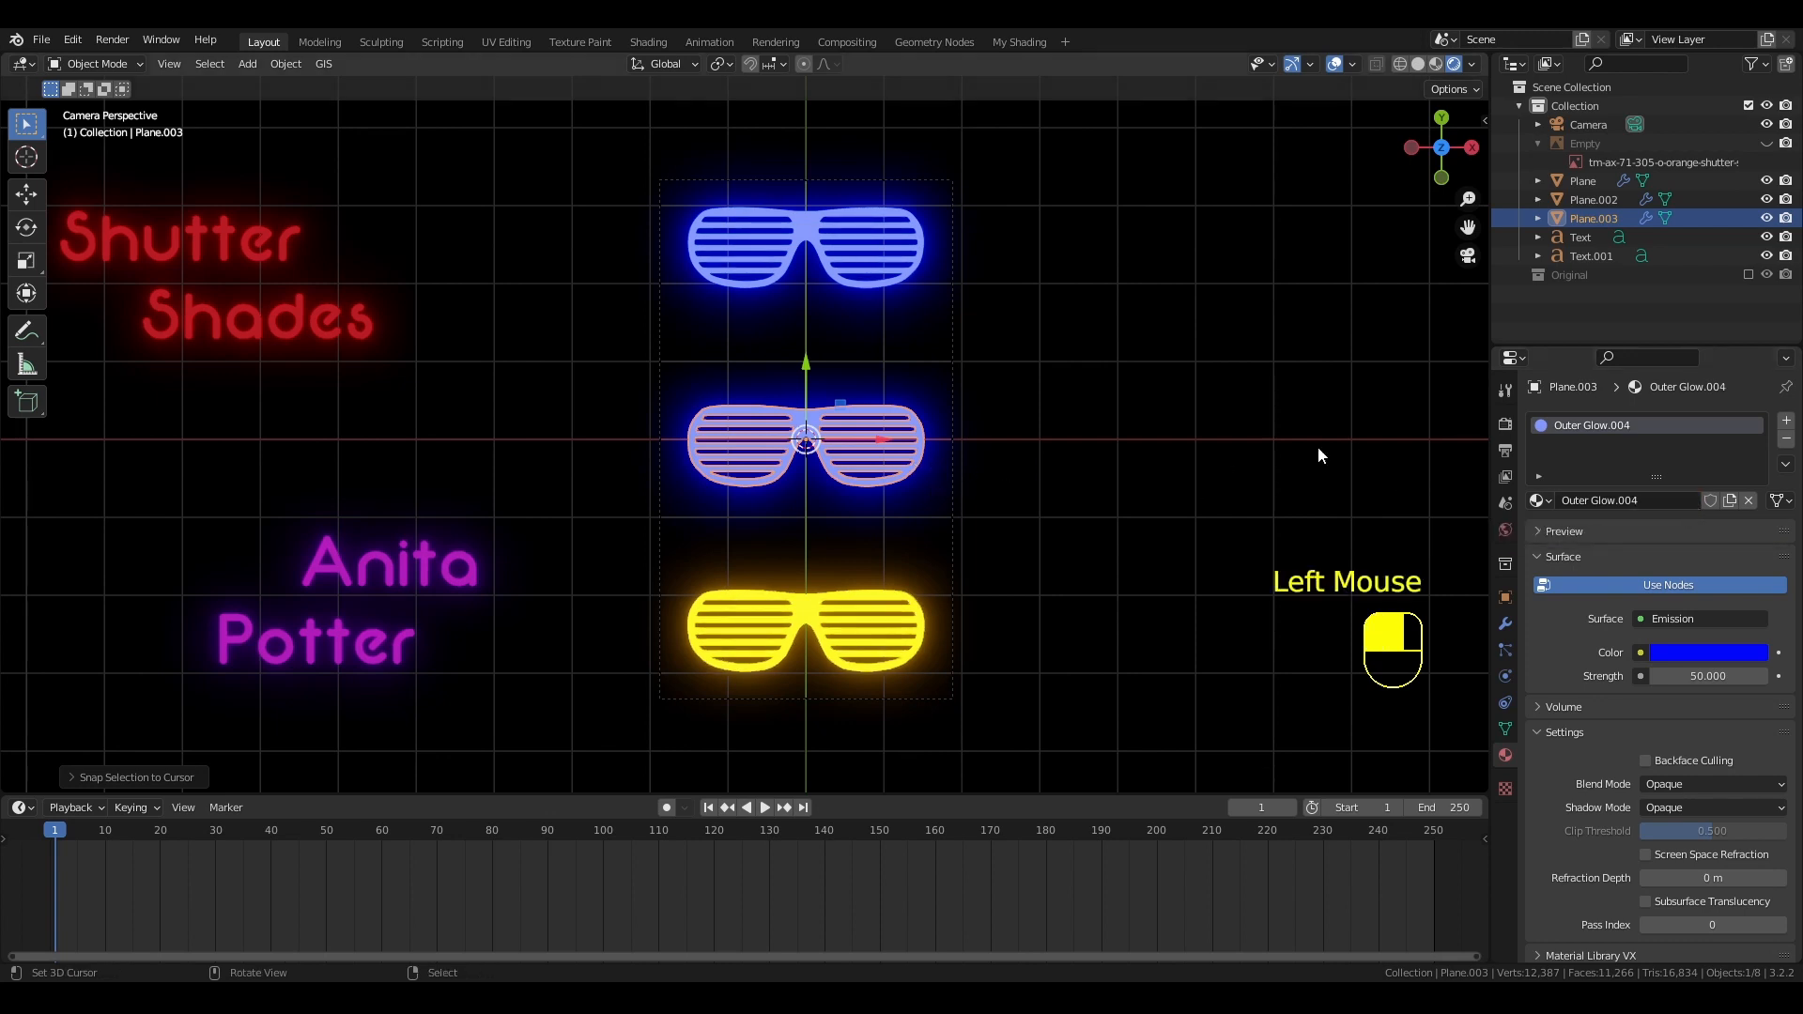
# Change the middle glasses' emission color to pure red, removing the remaining blue component
pyautogui.click(1709, 652)
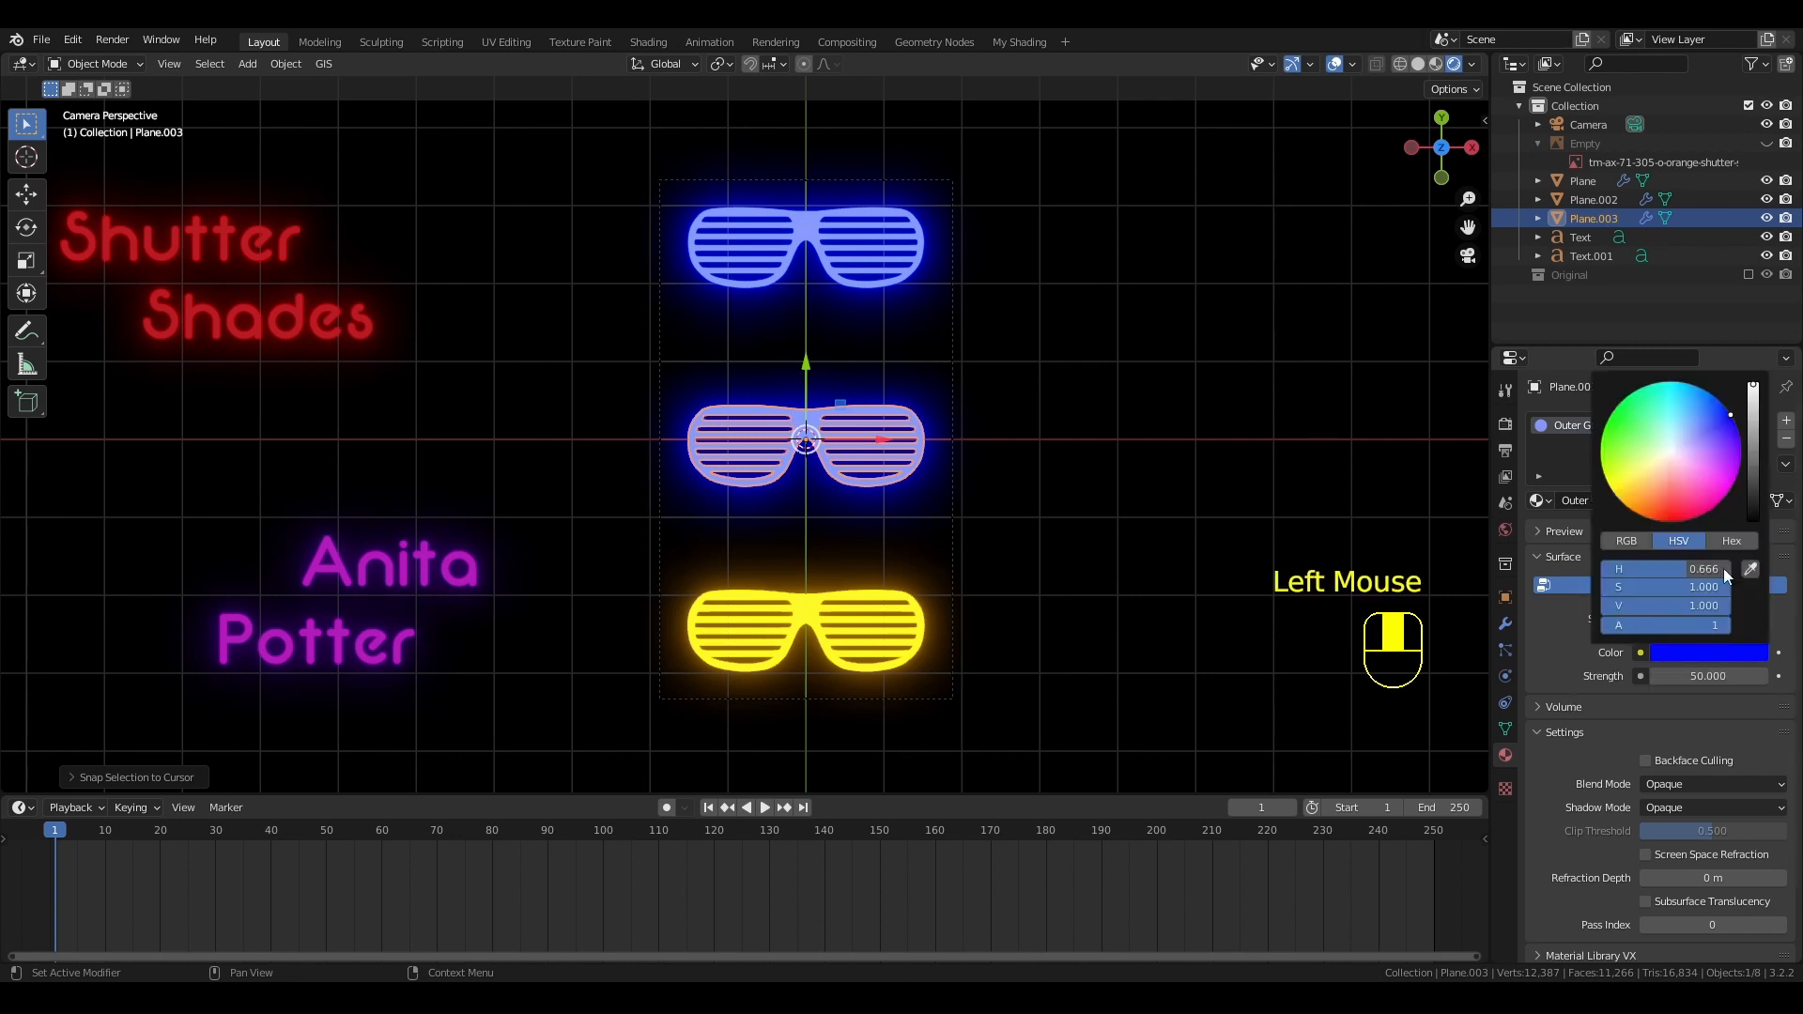
pyautogui.moveTo(1734, 417)
pyautogui.mouseDown()
pyautogui.moveTo(1716, 506)
pyautogui.moveTo(1682, 521)
pyautogui.mouseUp()
pyautogui.click(1638, 539)
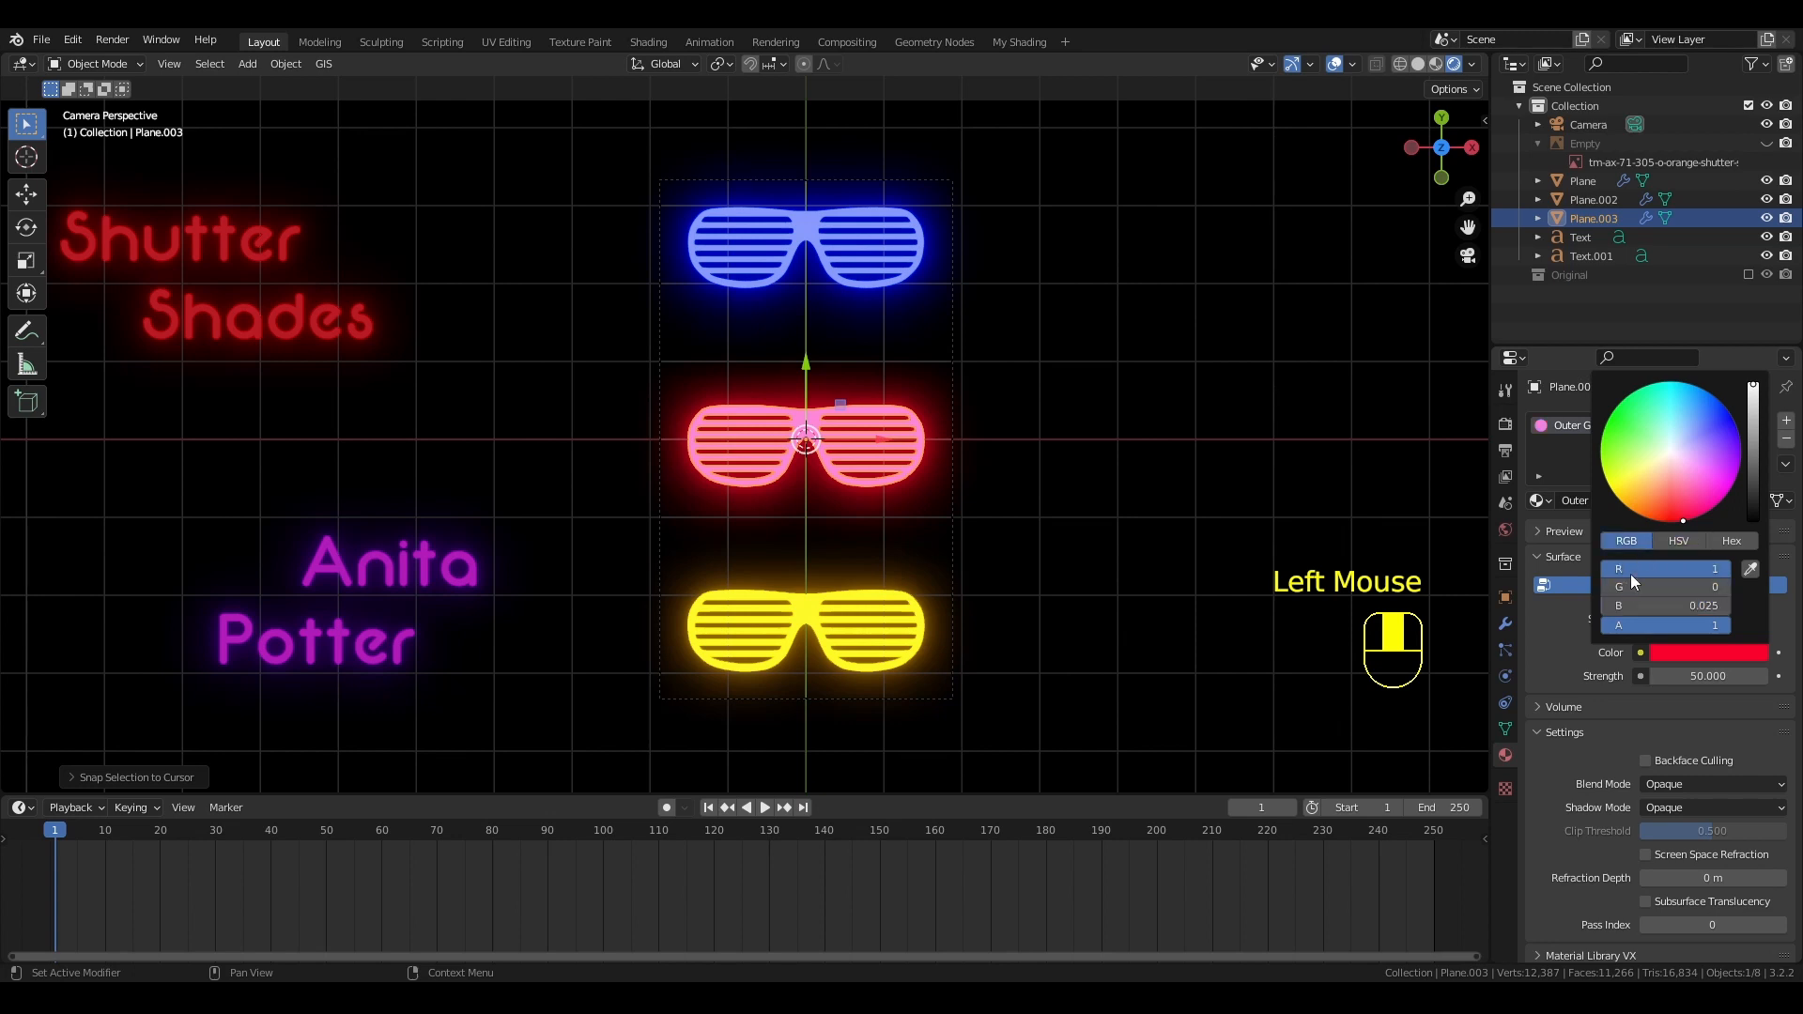
pyautogui.click(1632, 573)
pyautogui.click(1718, 609)
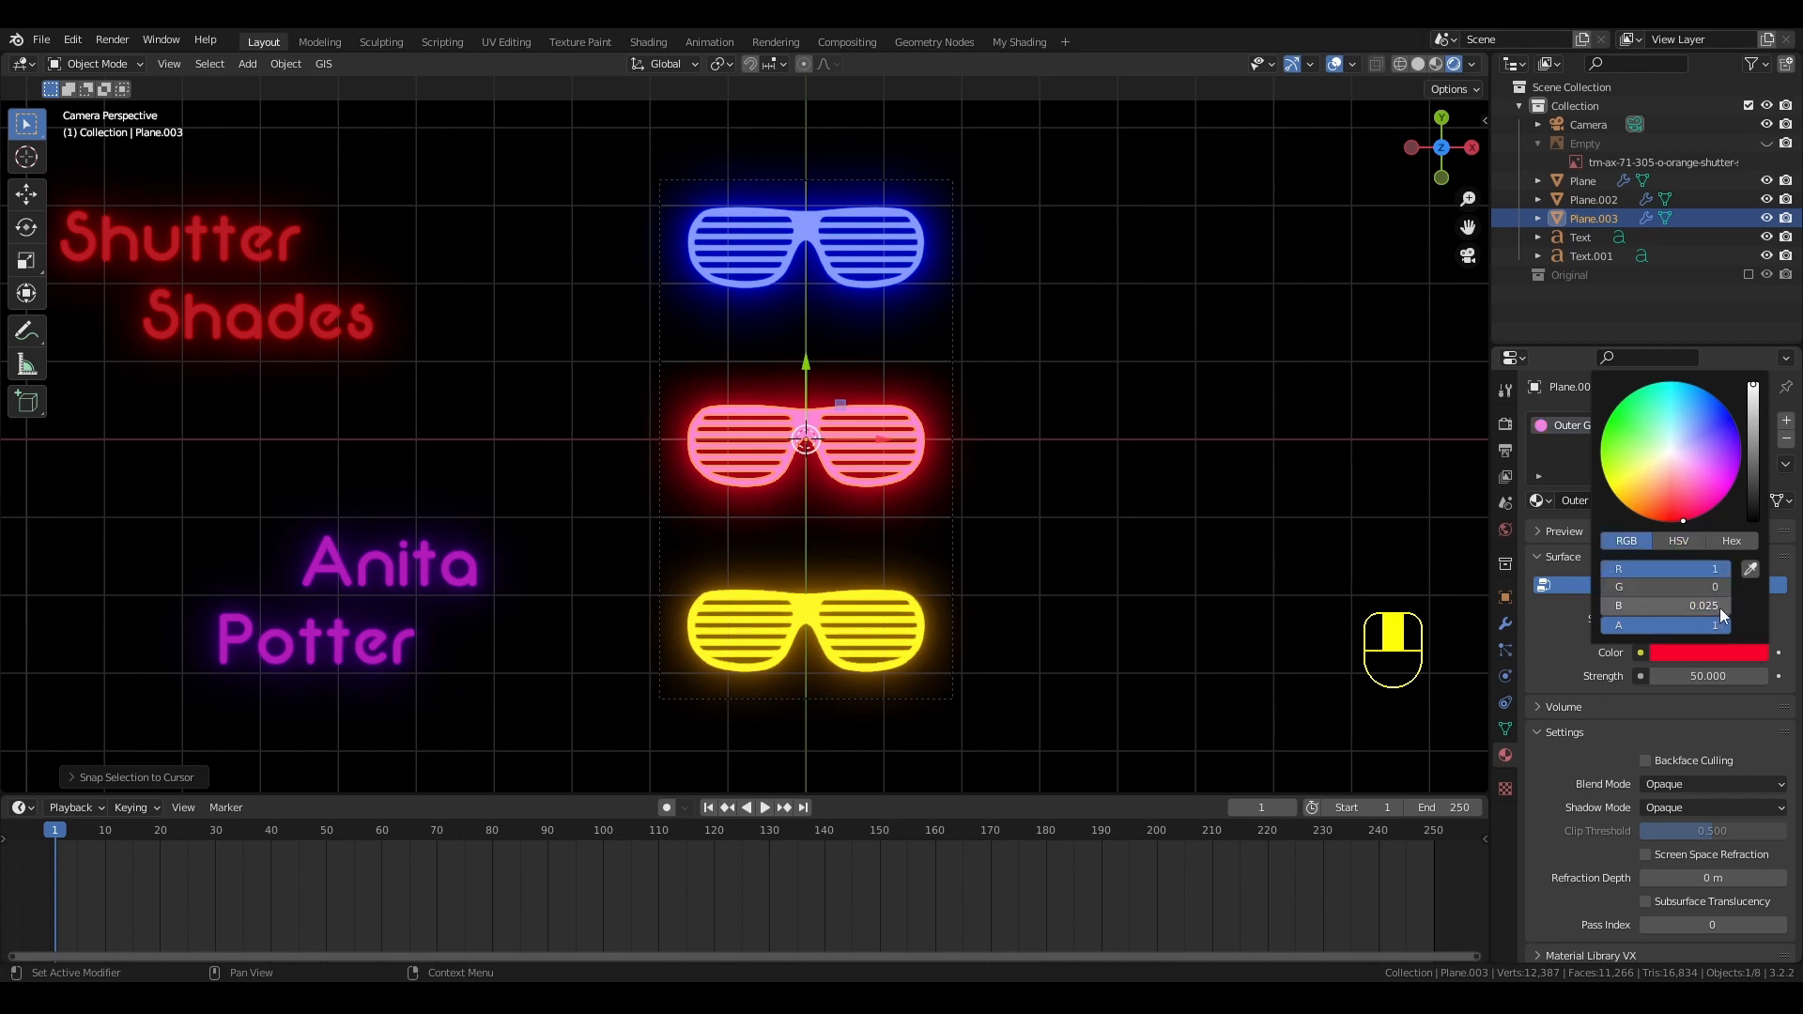
pyautogui.moveTo(1720, 606); pyautogui.dragTo(1686, 606)
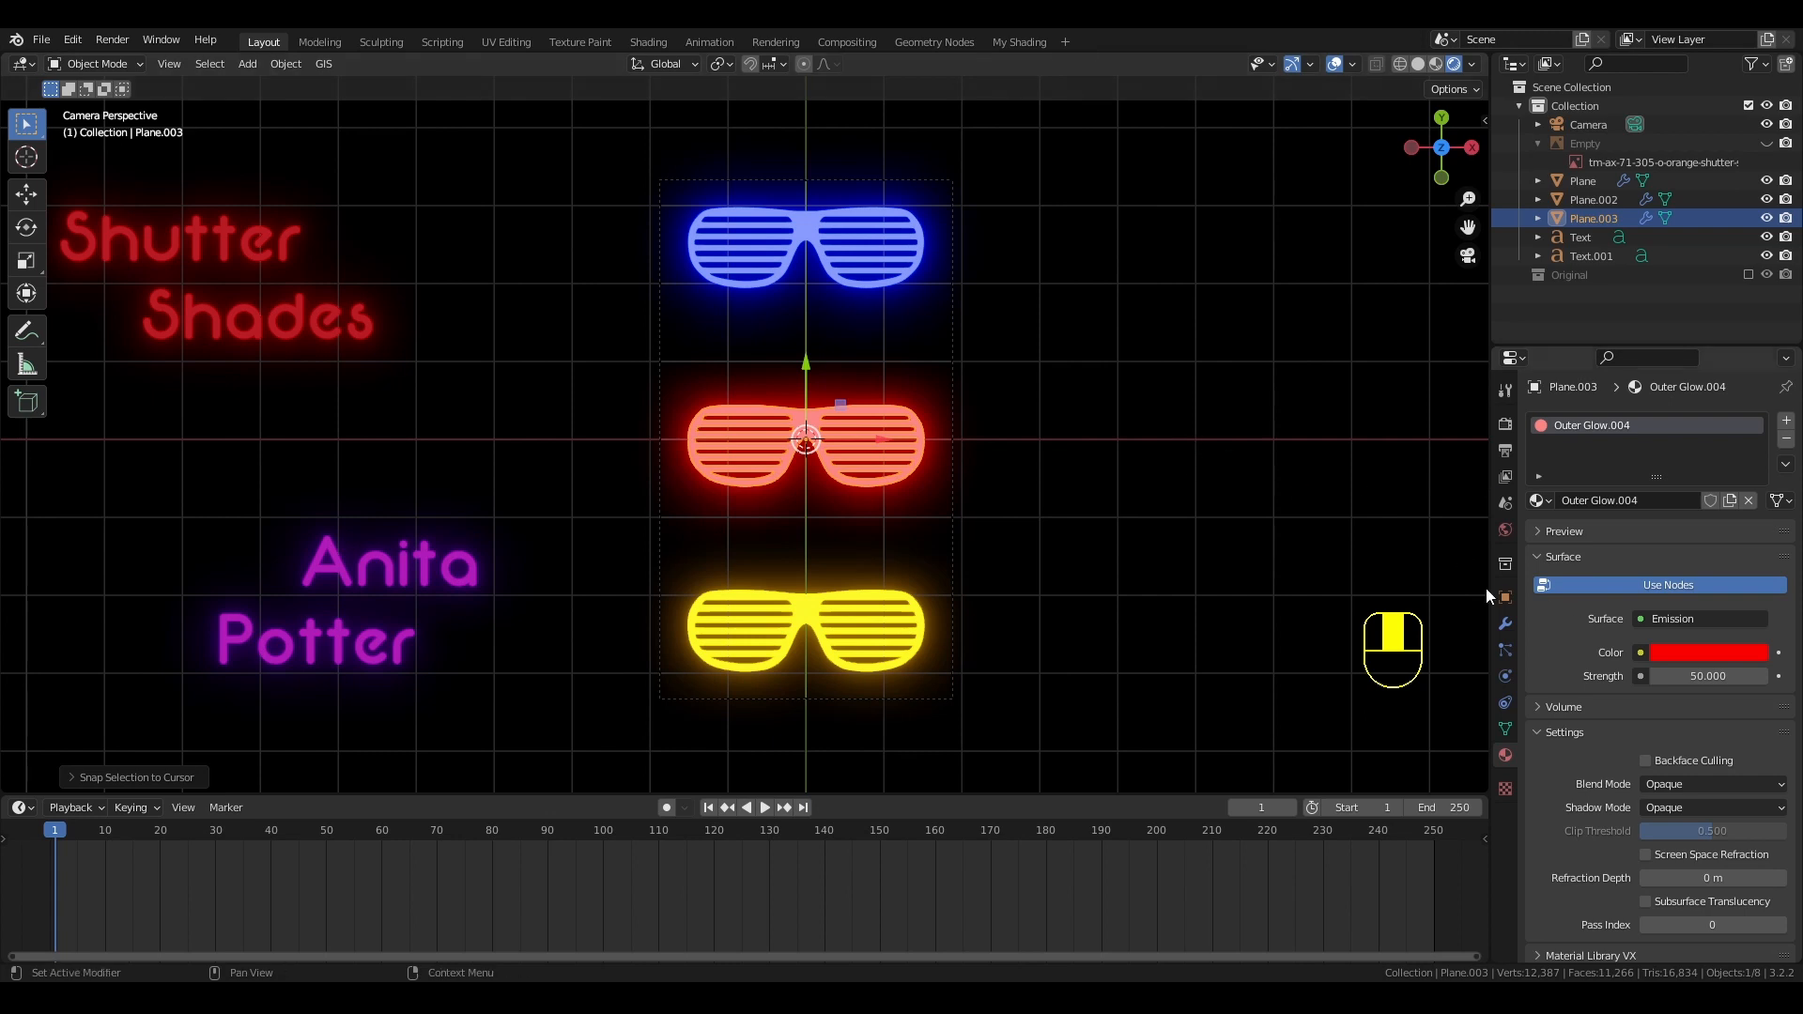
# Select the blue glasses and open the My Shading workspace in rendered shading, with the 3D viewport extended over the image editor
pyautogui.rightClick(881, 278)
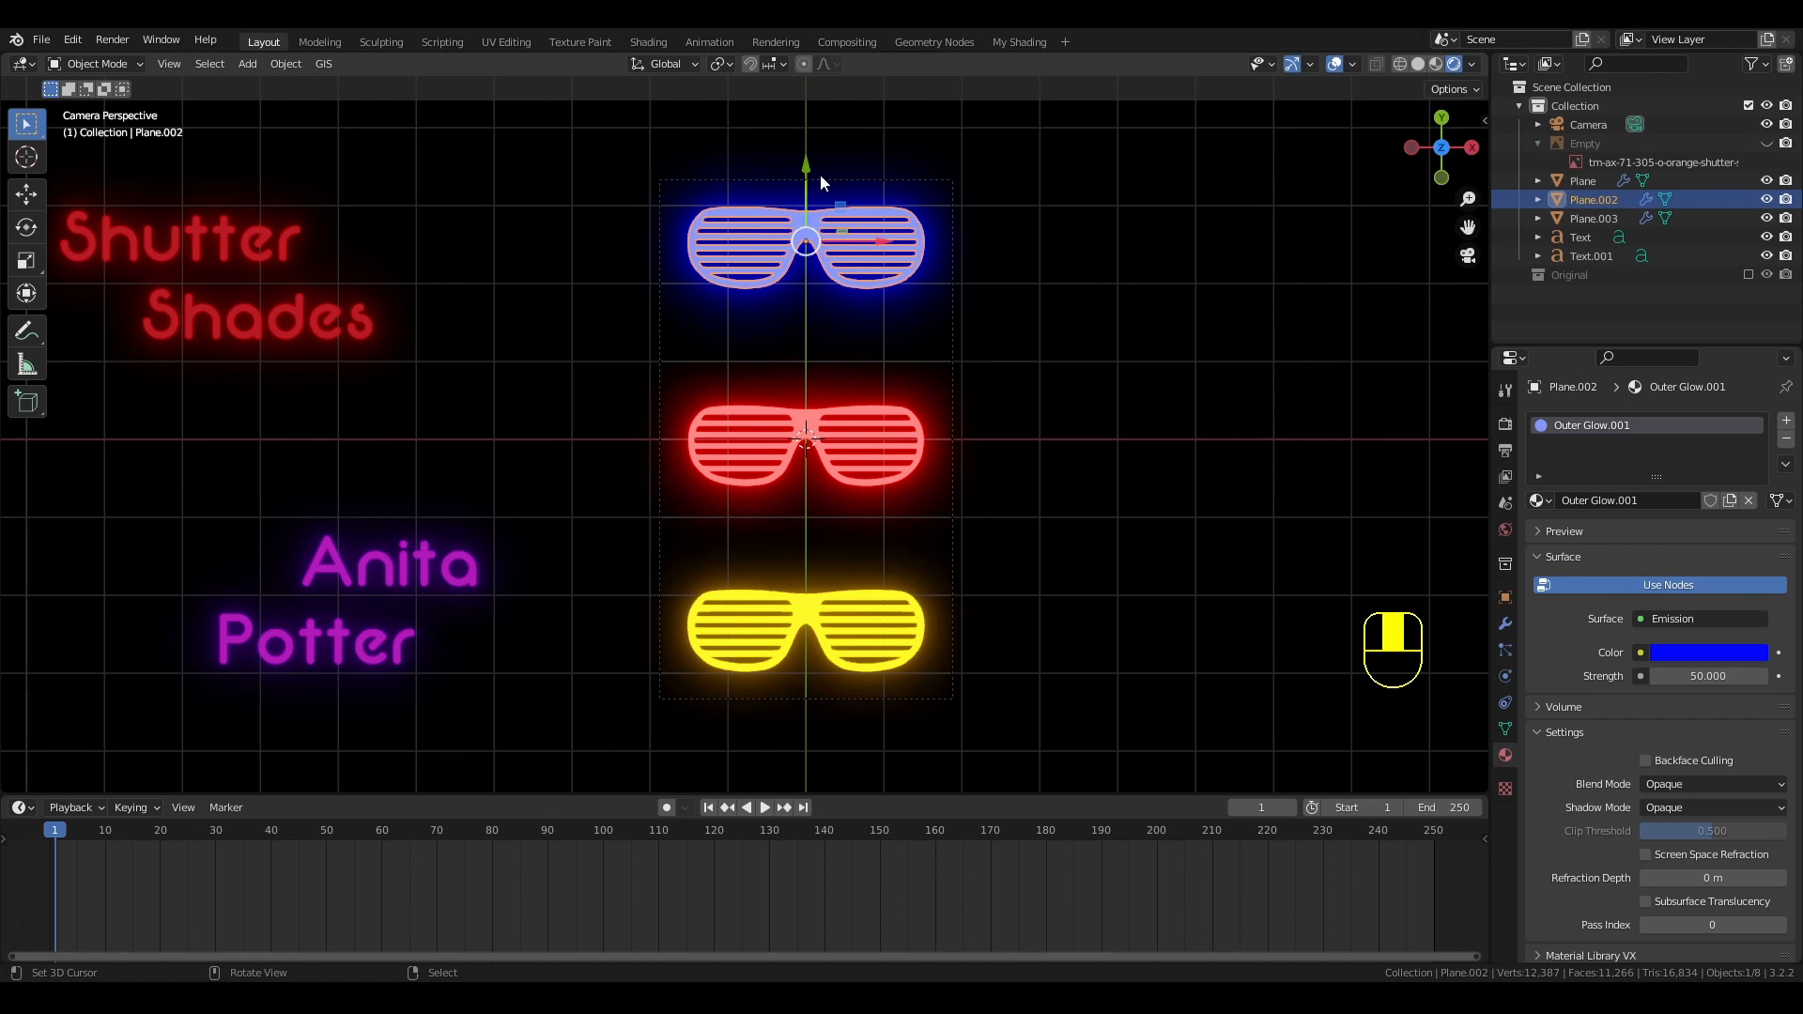
pyautogui.click(1018, 41)
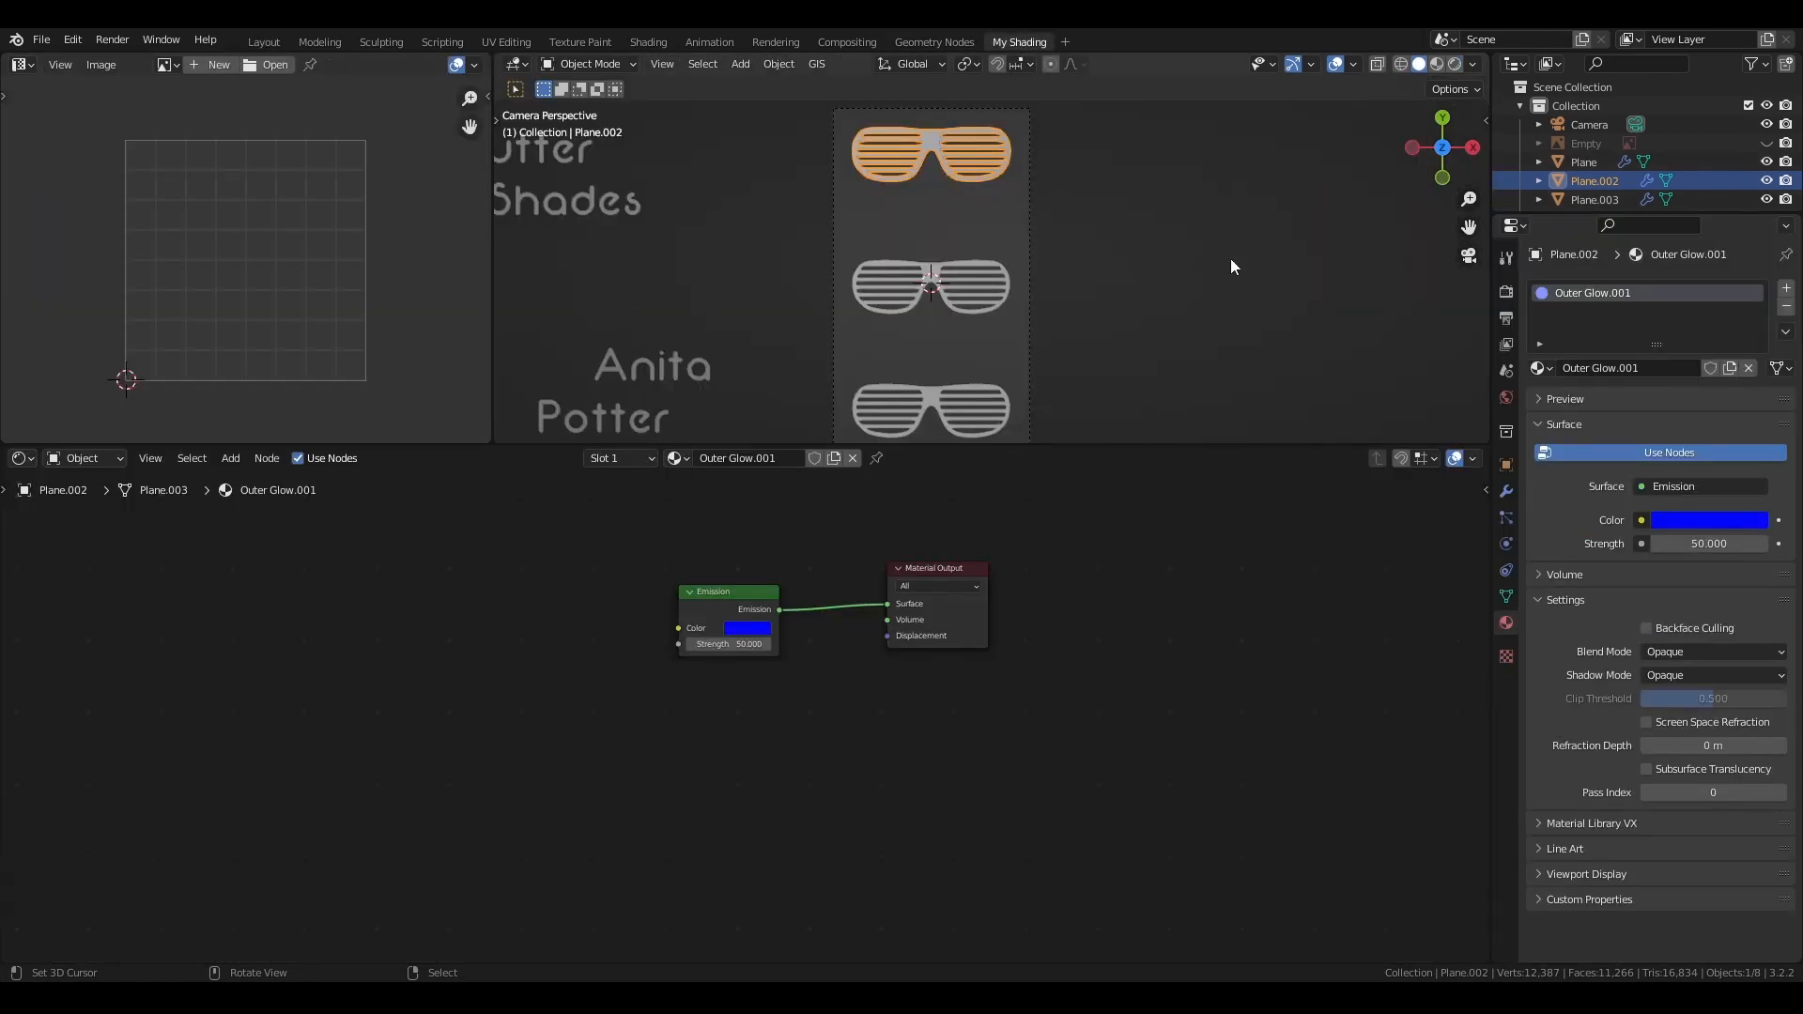
pyautogui.click(1456, 64)
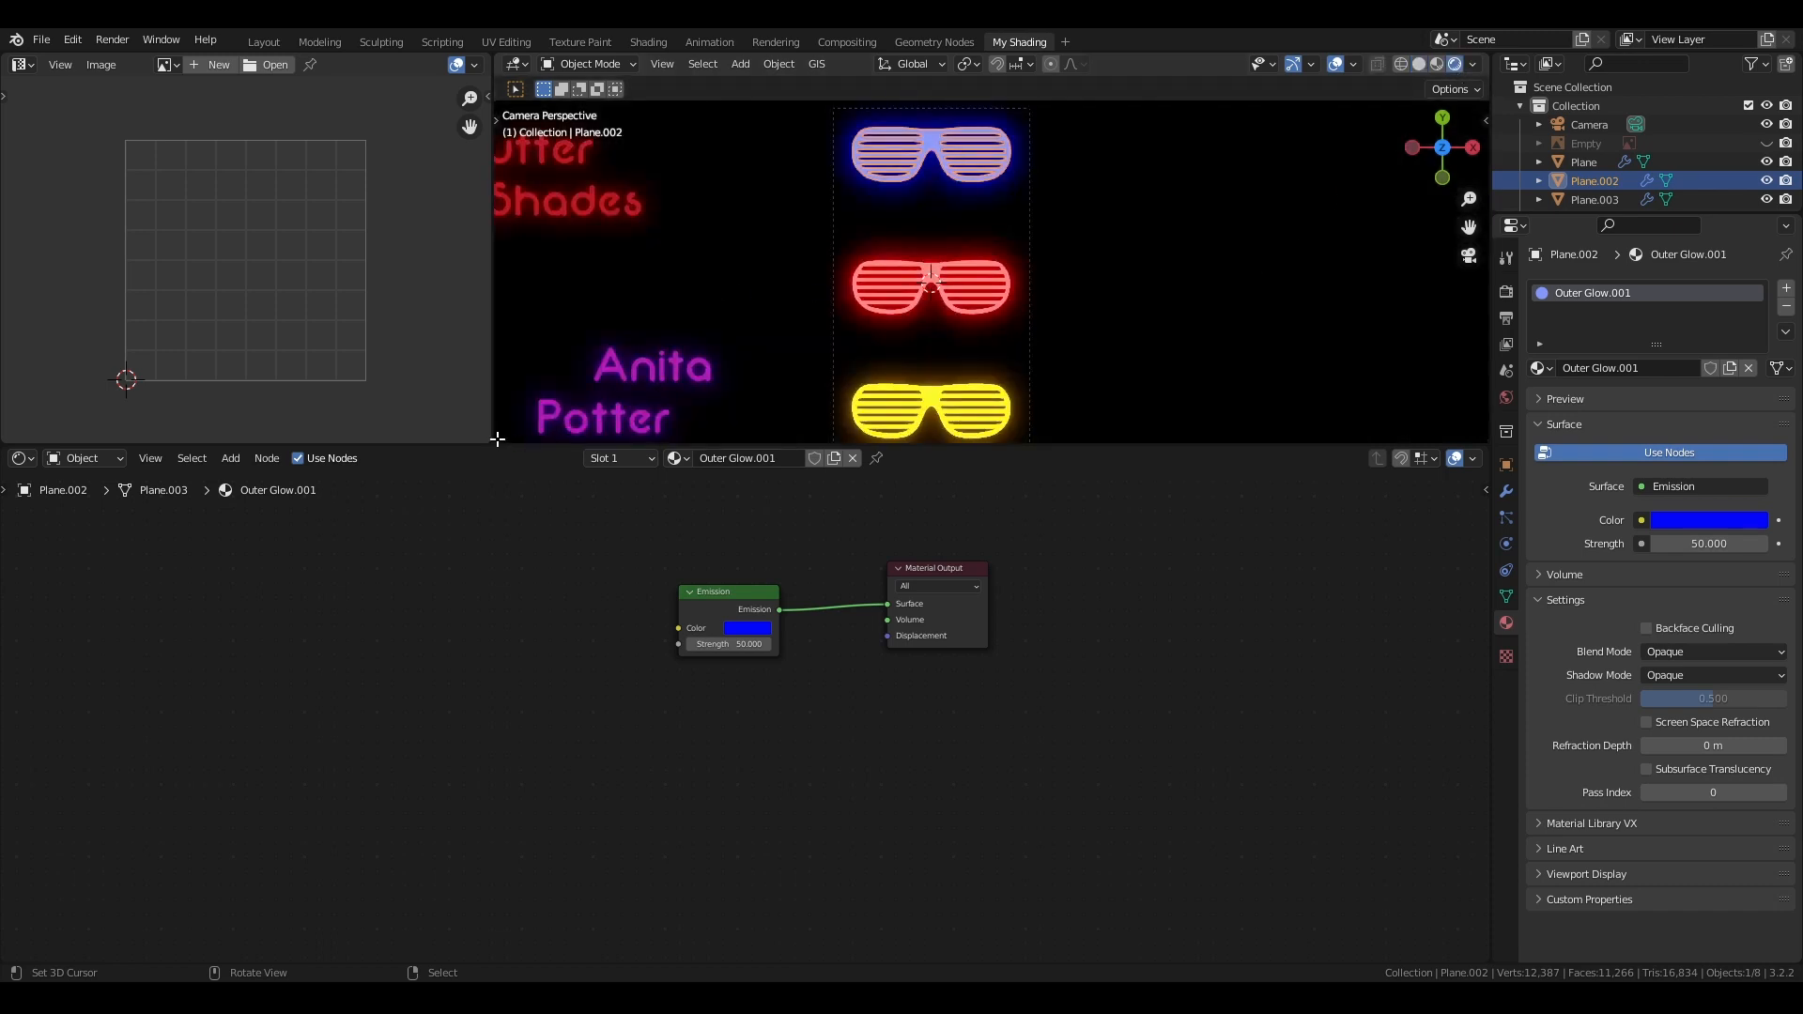
pyautogui.moveTo(498, 438); pyautogui.dragTo(307, 437)
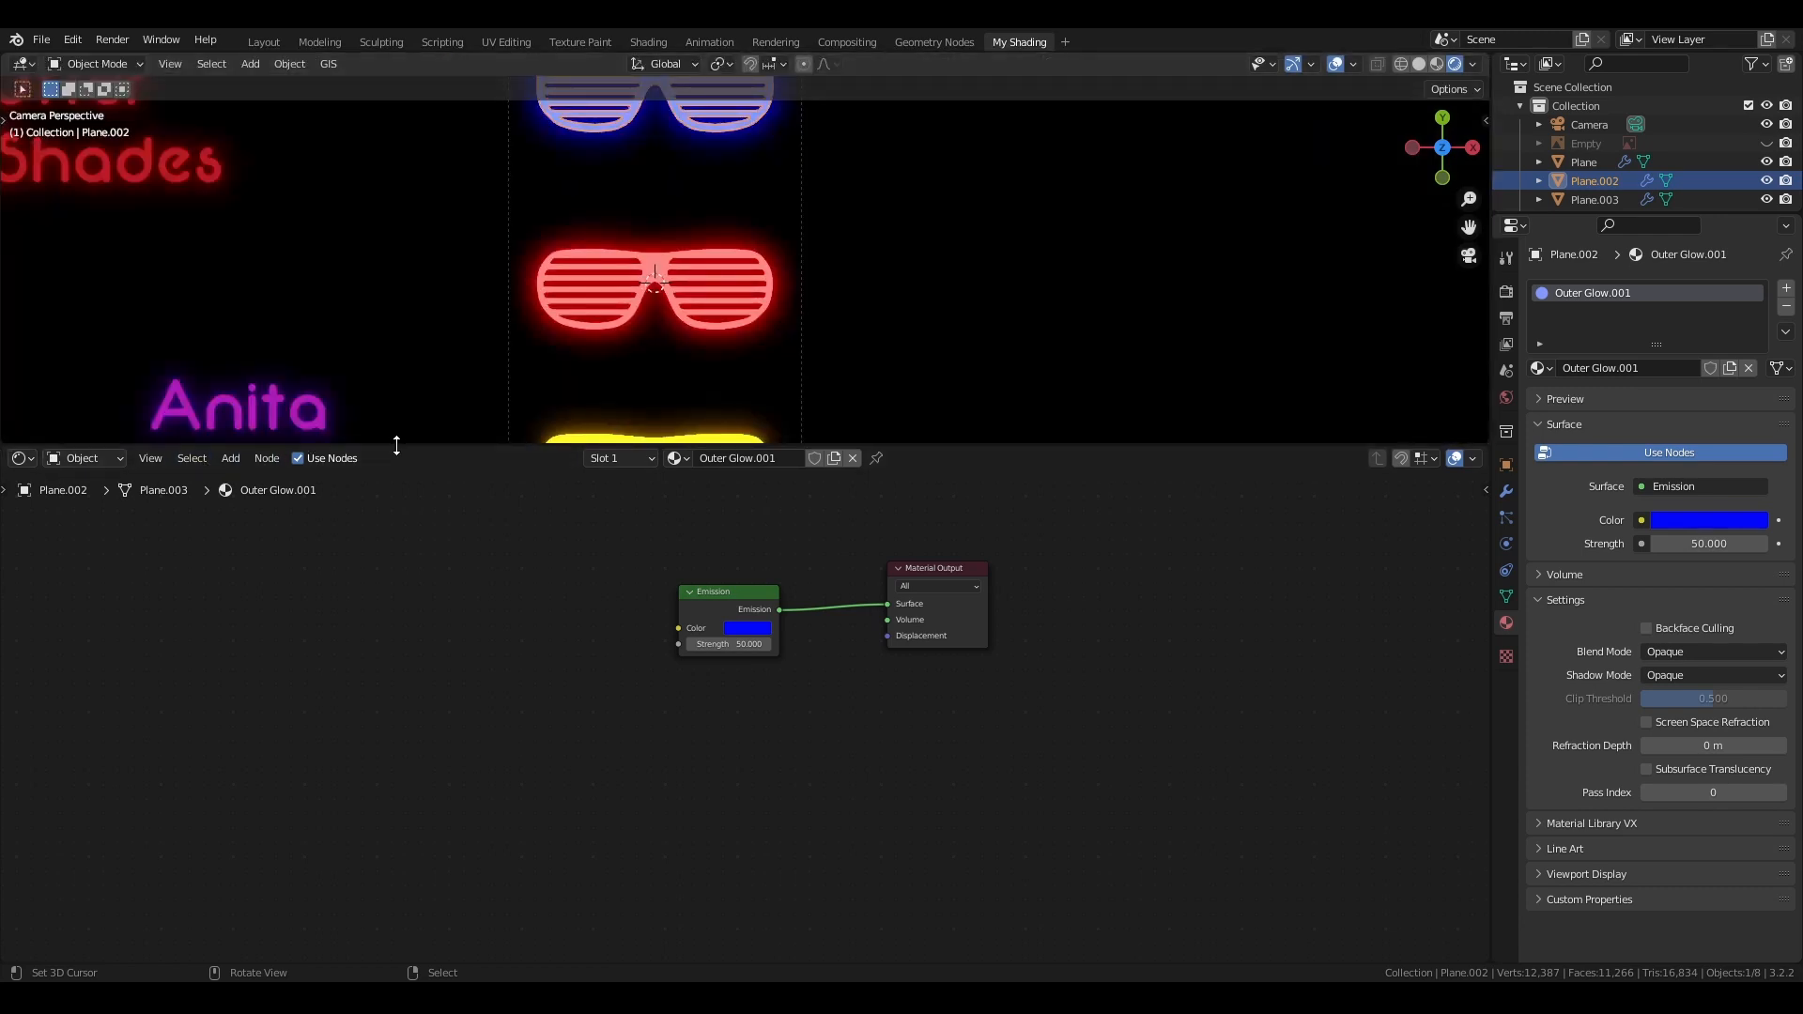
# Enlarge the 3D viewport, split off a Timeline editor between it and the shader editor, and frame all three glasses with the neon text
pyautogui.moveTo(396, 444); pyautogui.dragTo(382, 619)
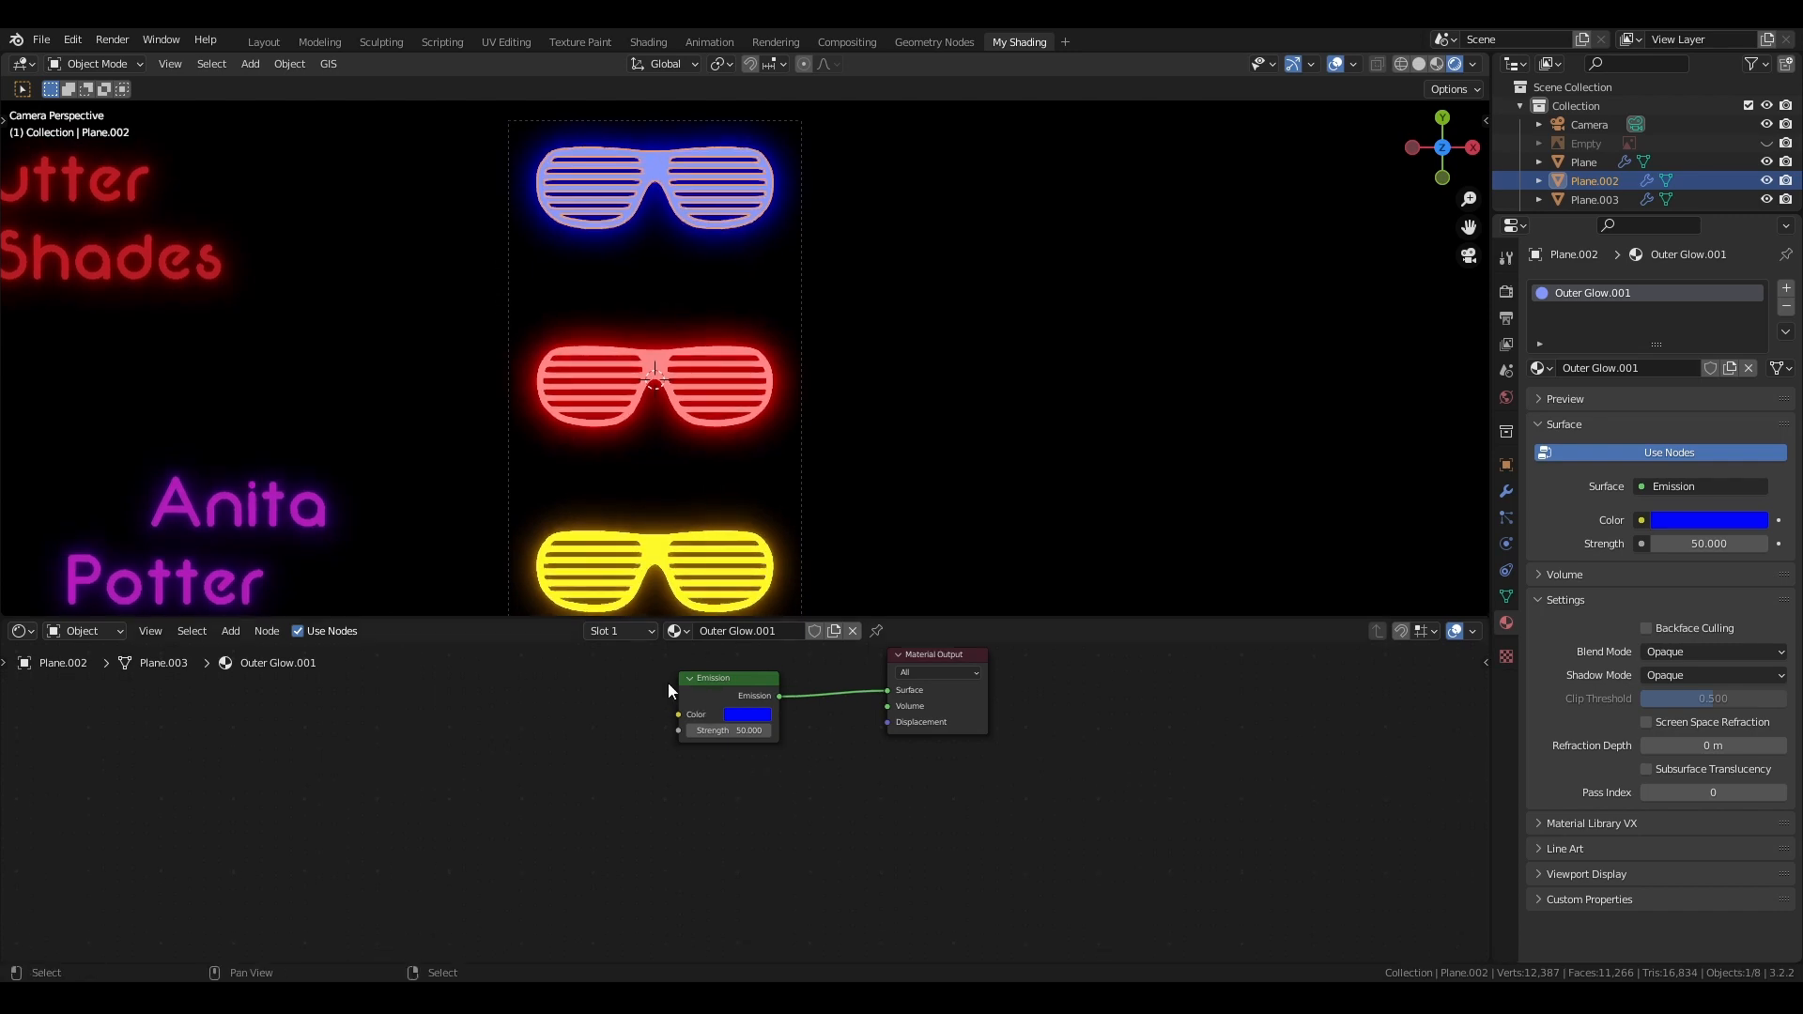
pyautogui.moveTo(588, 716); pyautogui.dragTo(542, 853, button='middle')
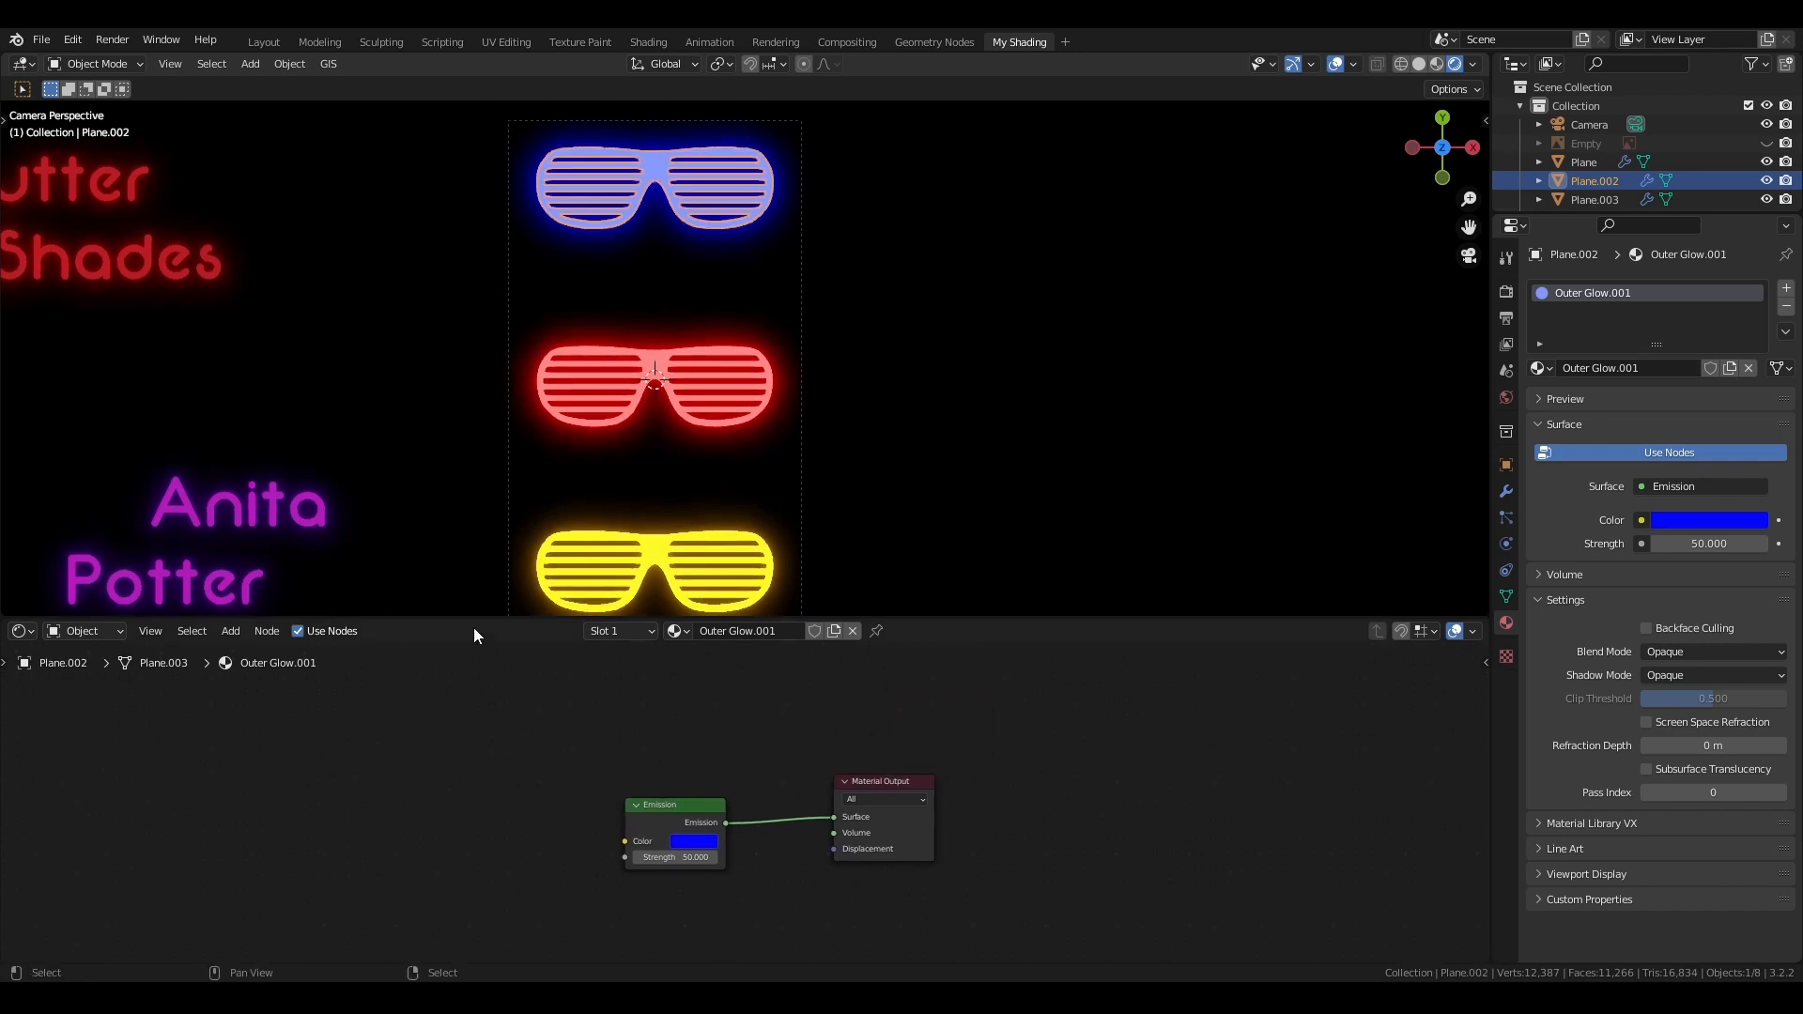
pyautogui.moveTo(473, 621); pyautogui.dragTo(471, 678)
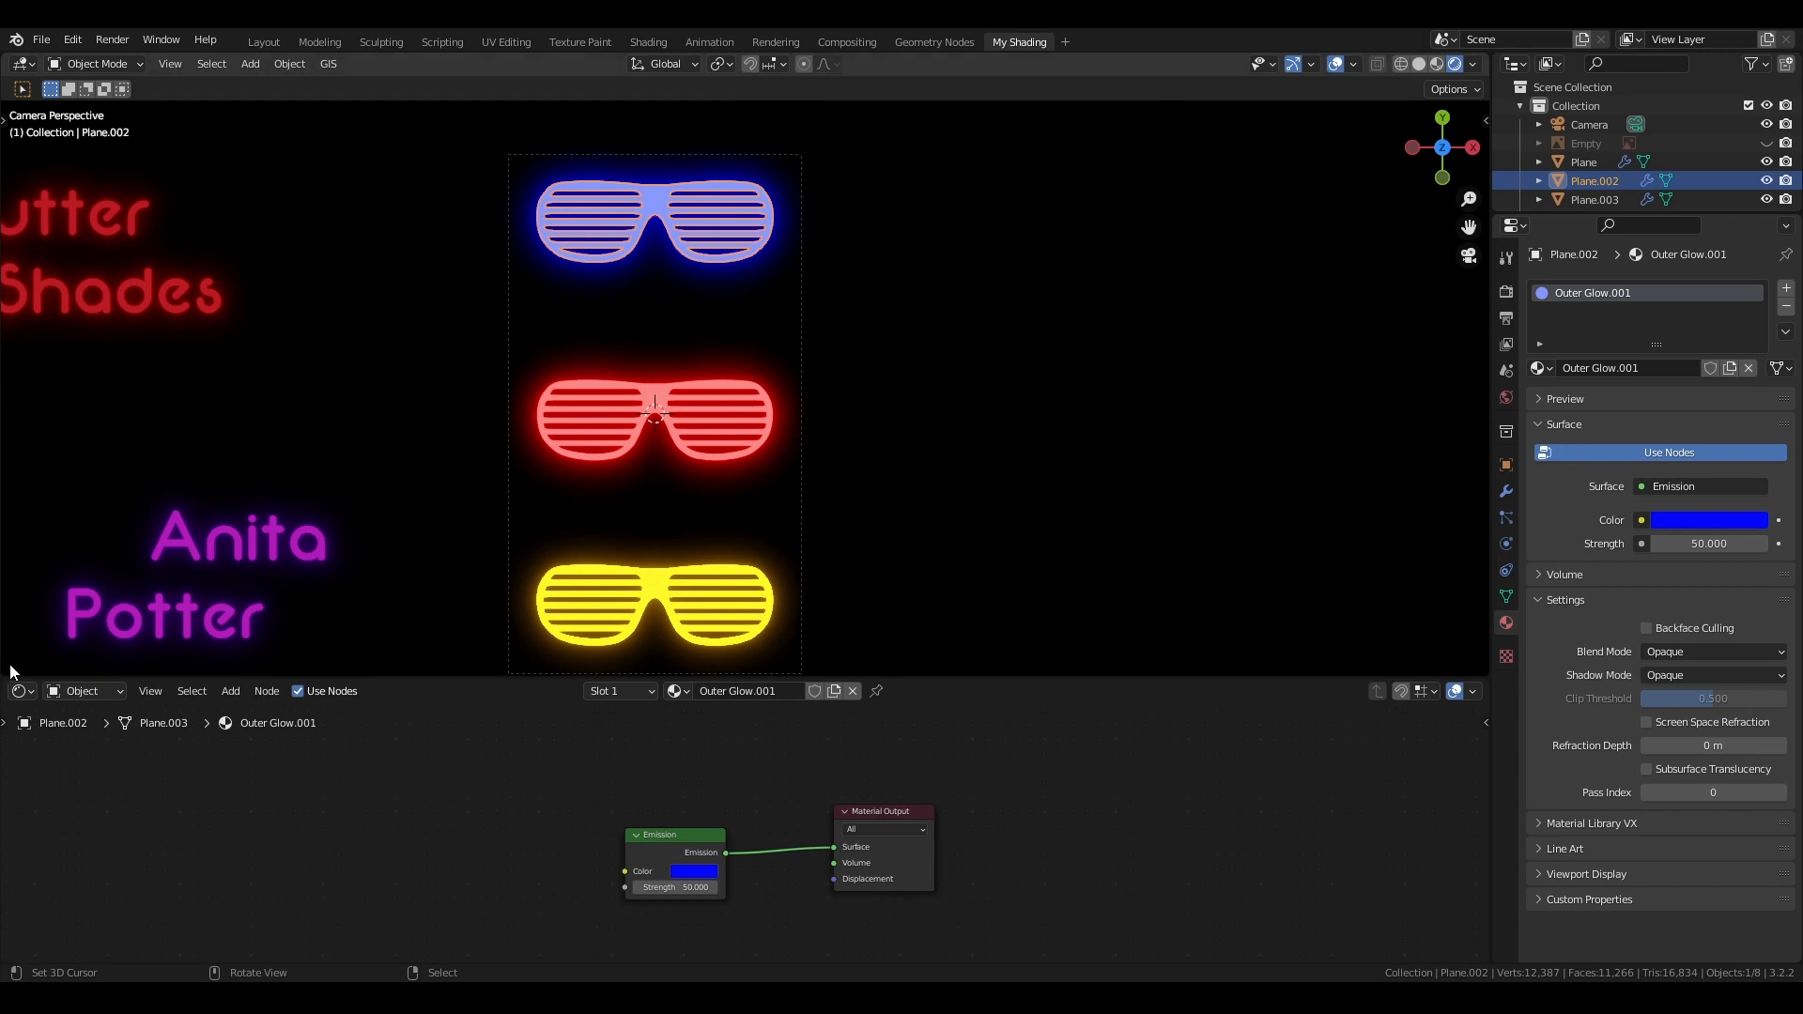
pyautogui.moveTo(7, 673); pyautogui.dragTo(12, 514)
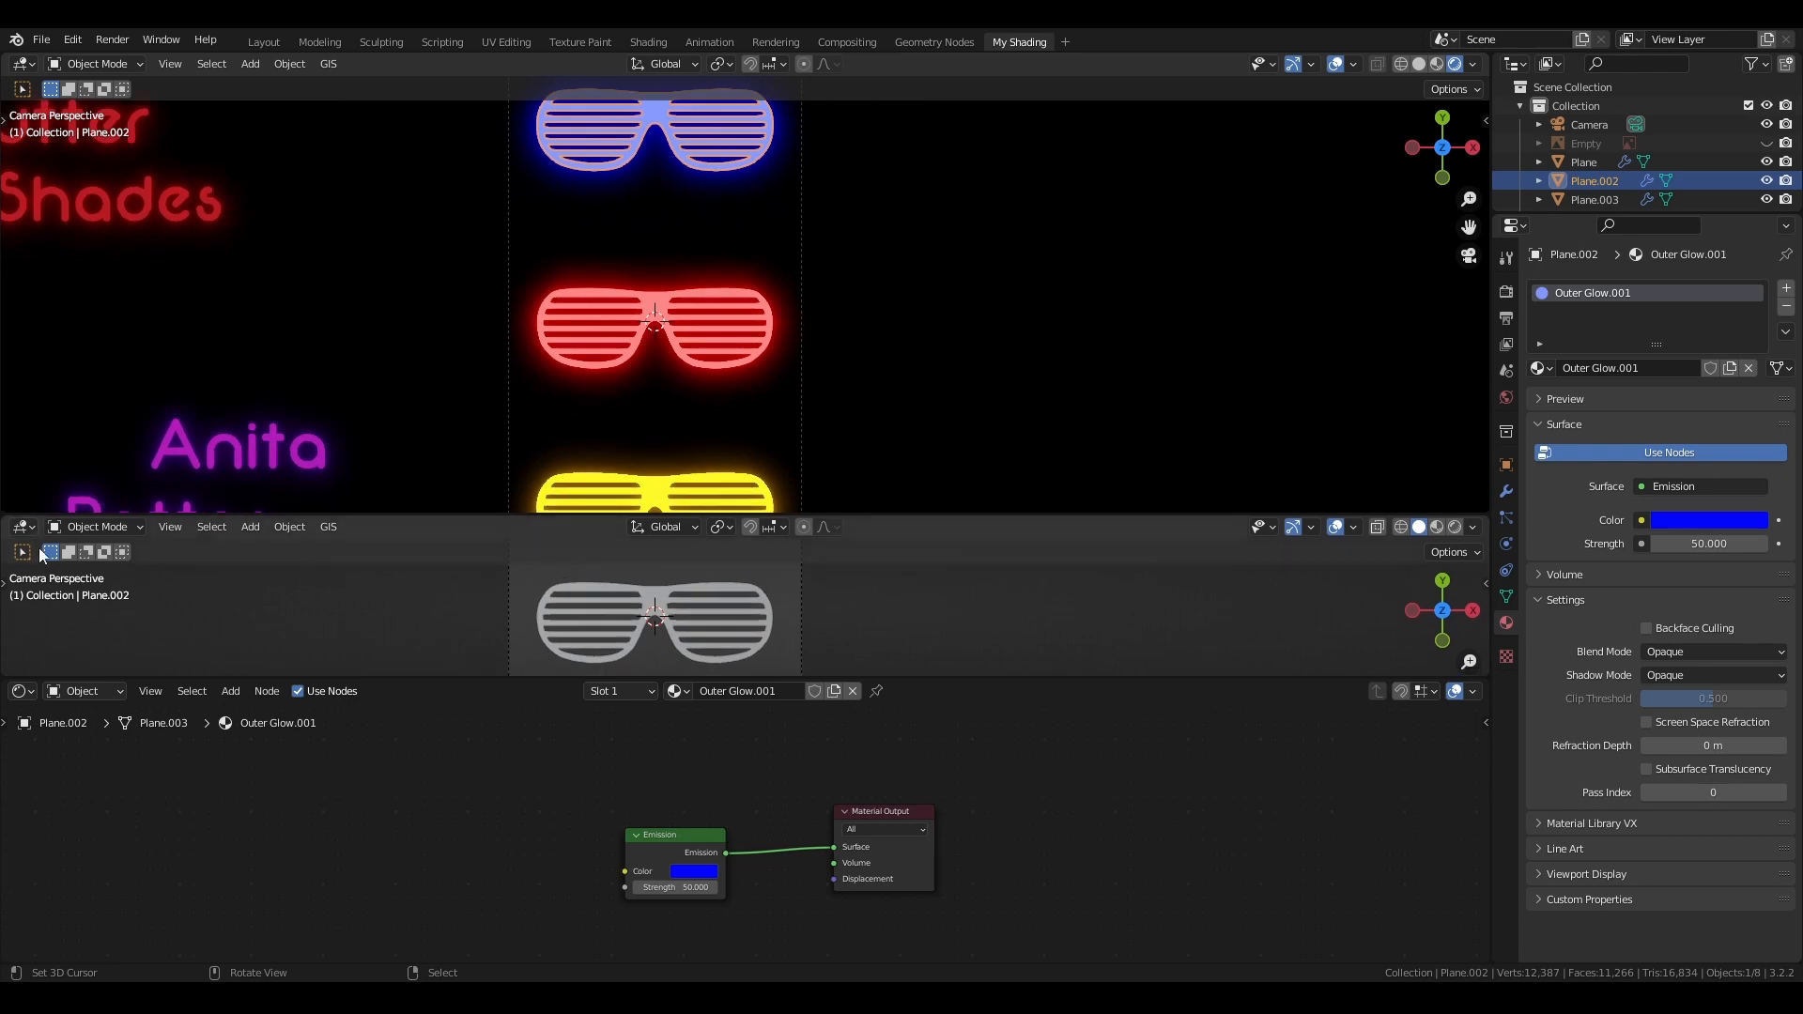
pyautogui.click(34, 529)
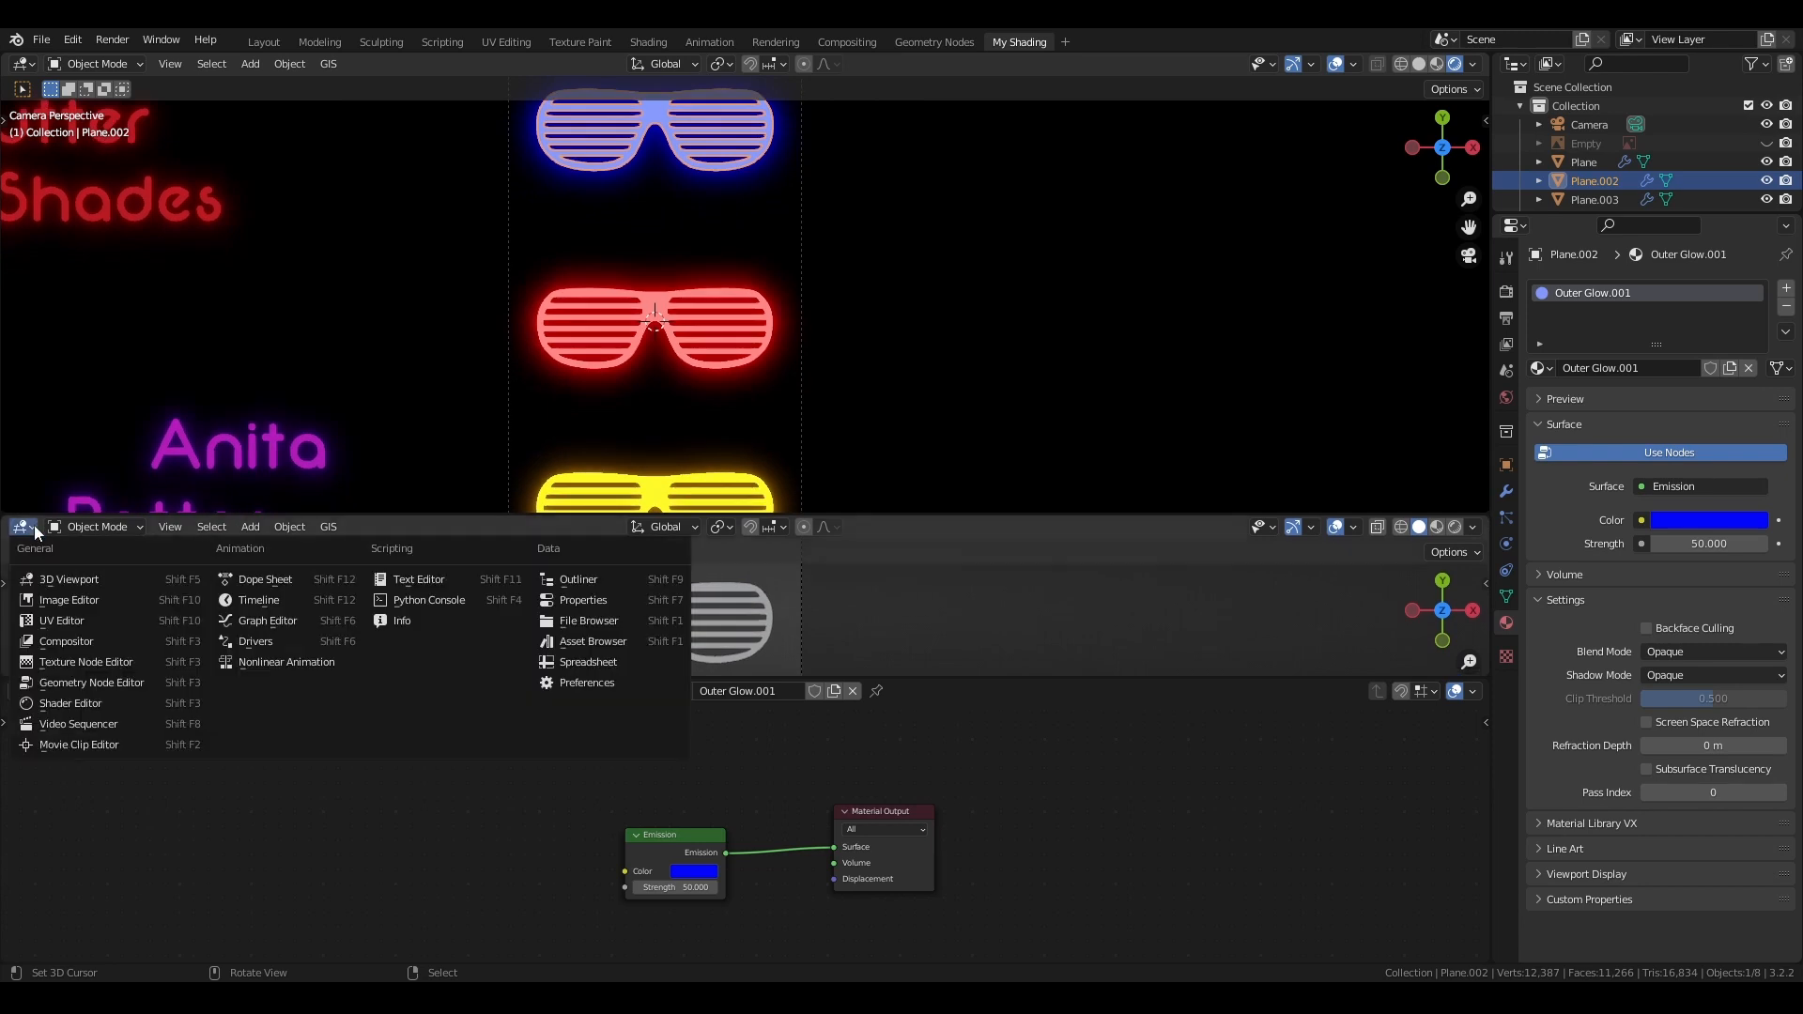
pyautogui.click(262, 600)
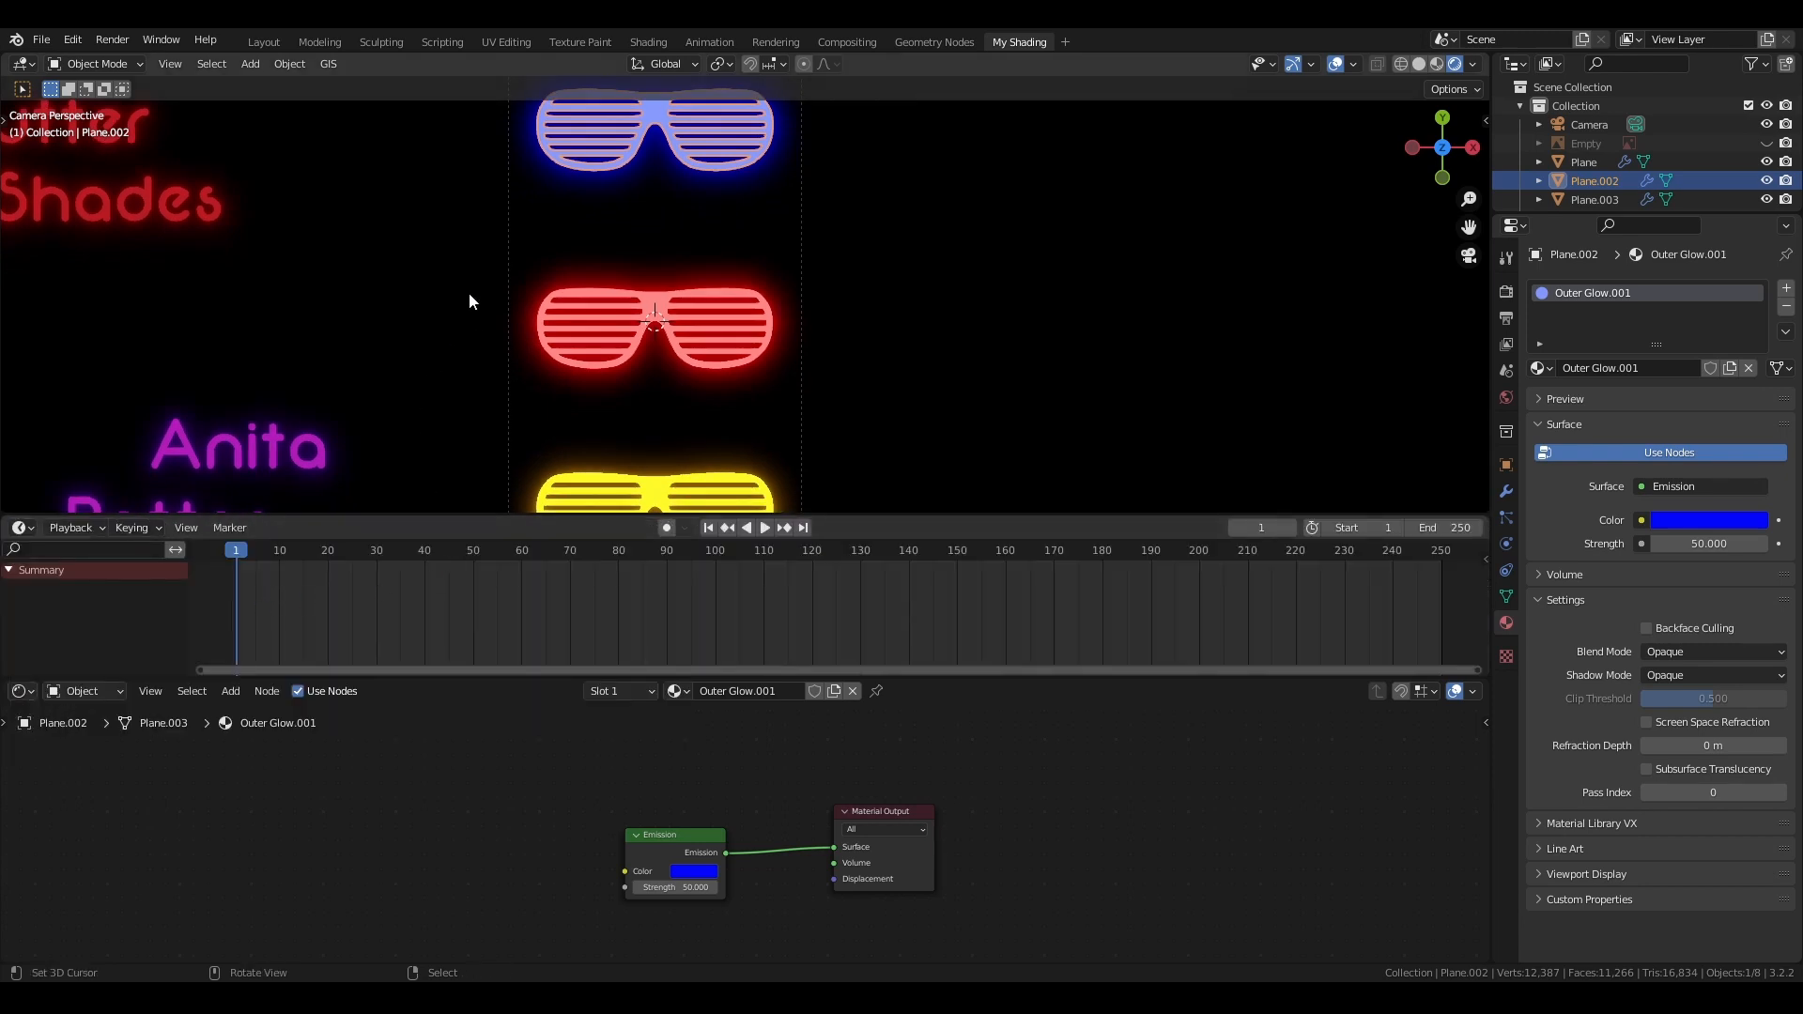
pyautogui.scroll(-2, 470, 294)
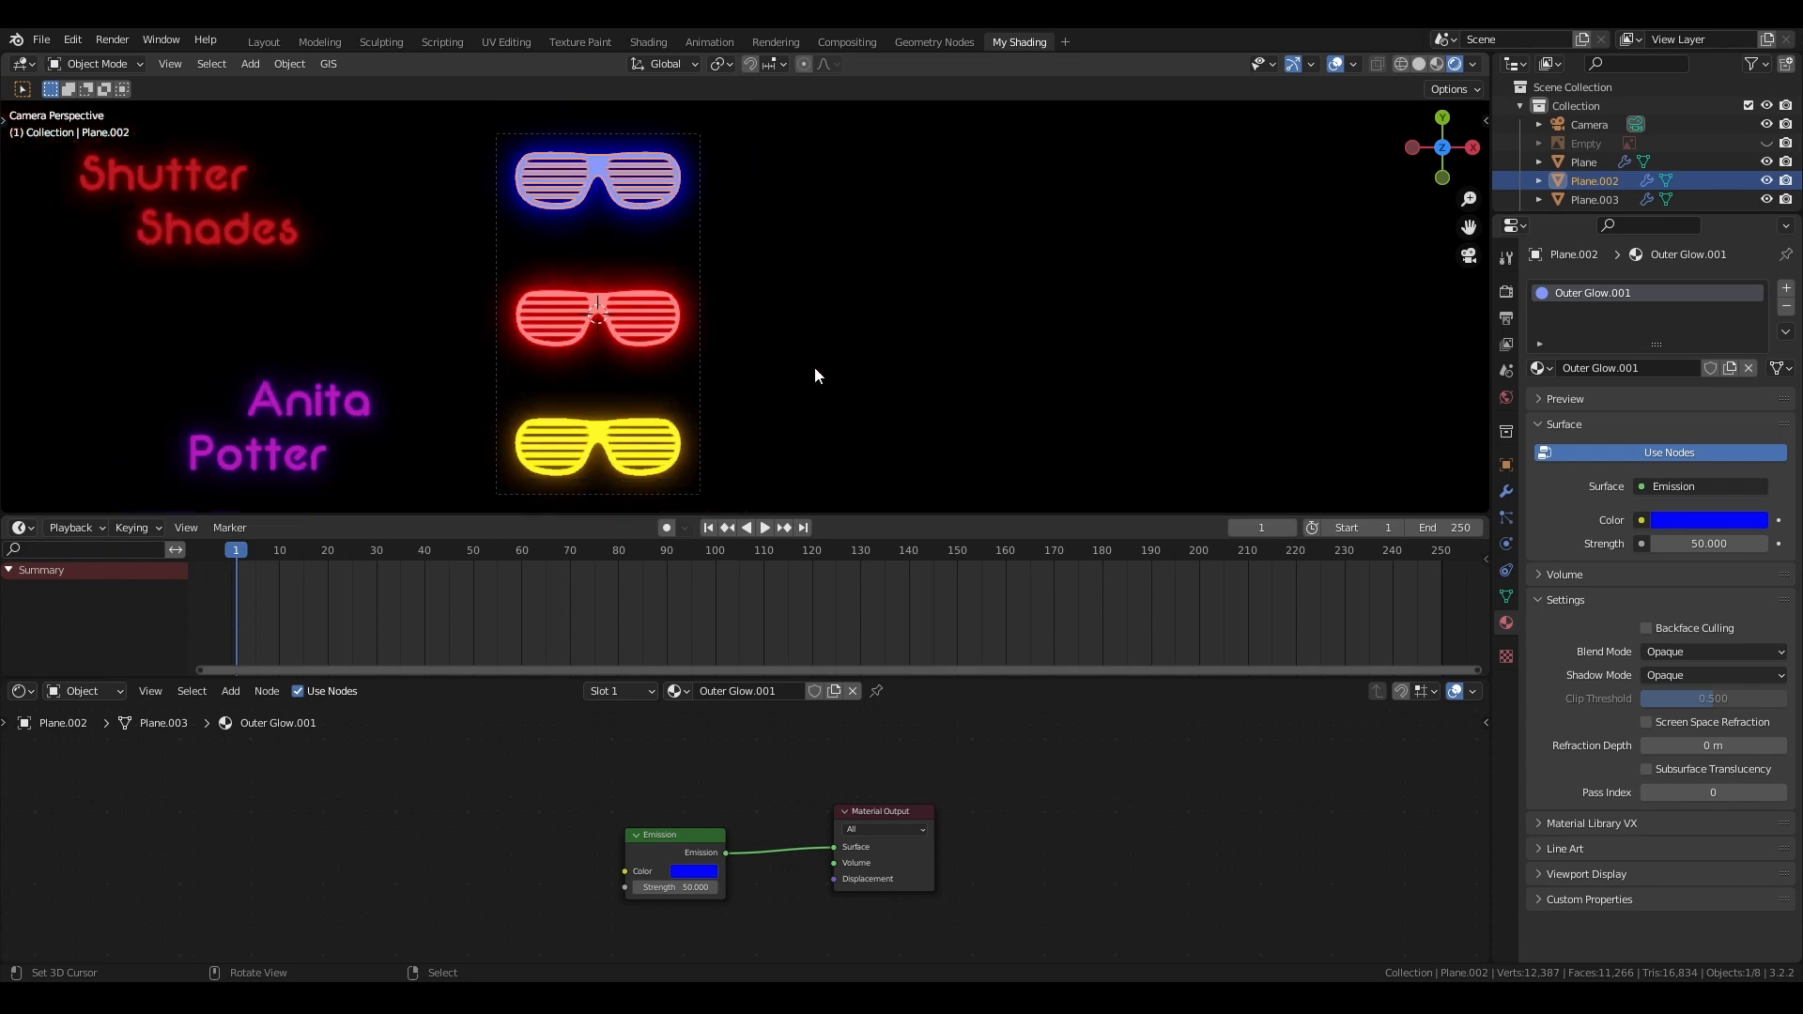
pyautogui.keyDown('shift'); pyautogui.moveTo(814, 375); pyautogui.dragTo(945, 365, button='middle'); pyautogui.keyUp('shift')
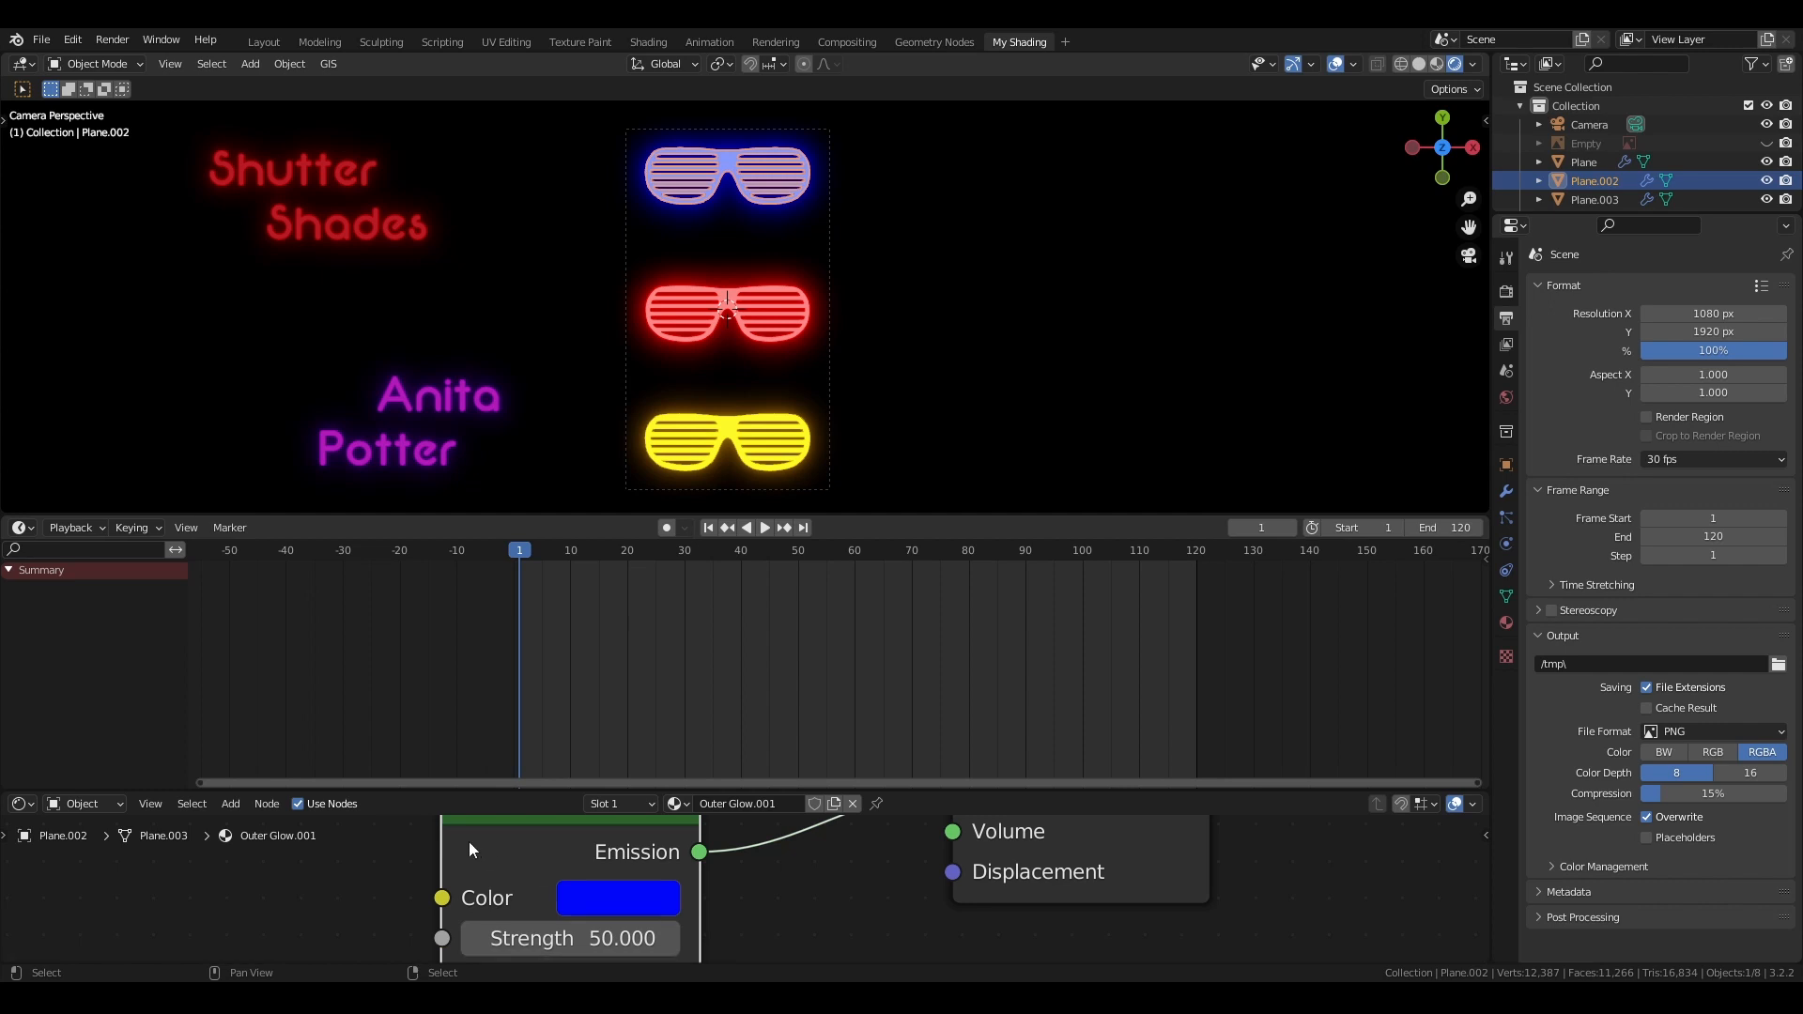
# Keyframe the blue glasses' emission strength at 0 on frame 1, after giving the shader editor more room
pyautogui.moveTo(401, 786); pyautogui.dragTo(406, 675)
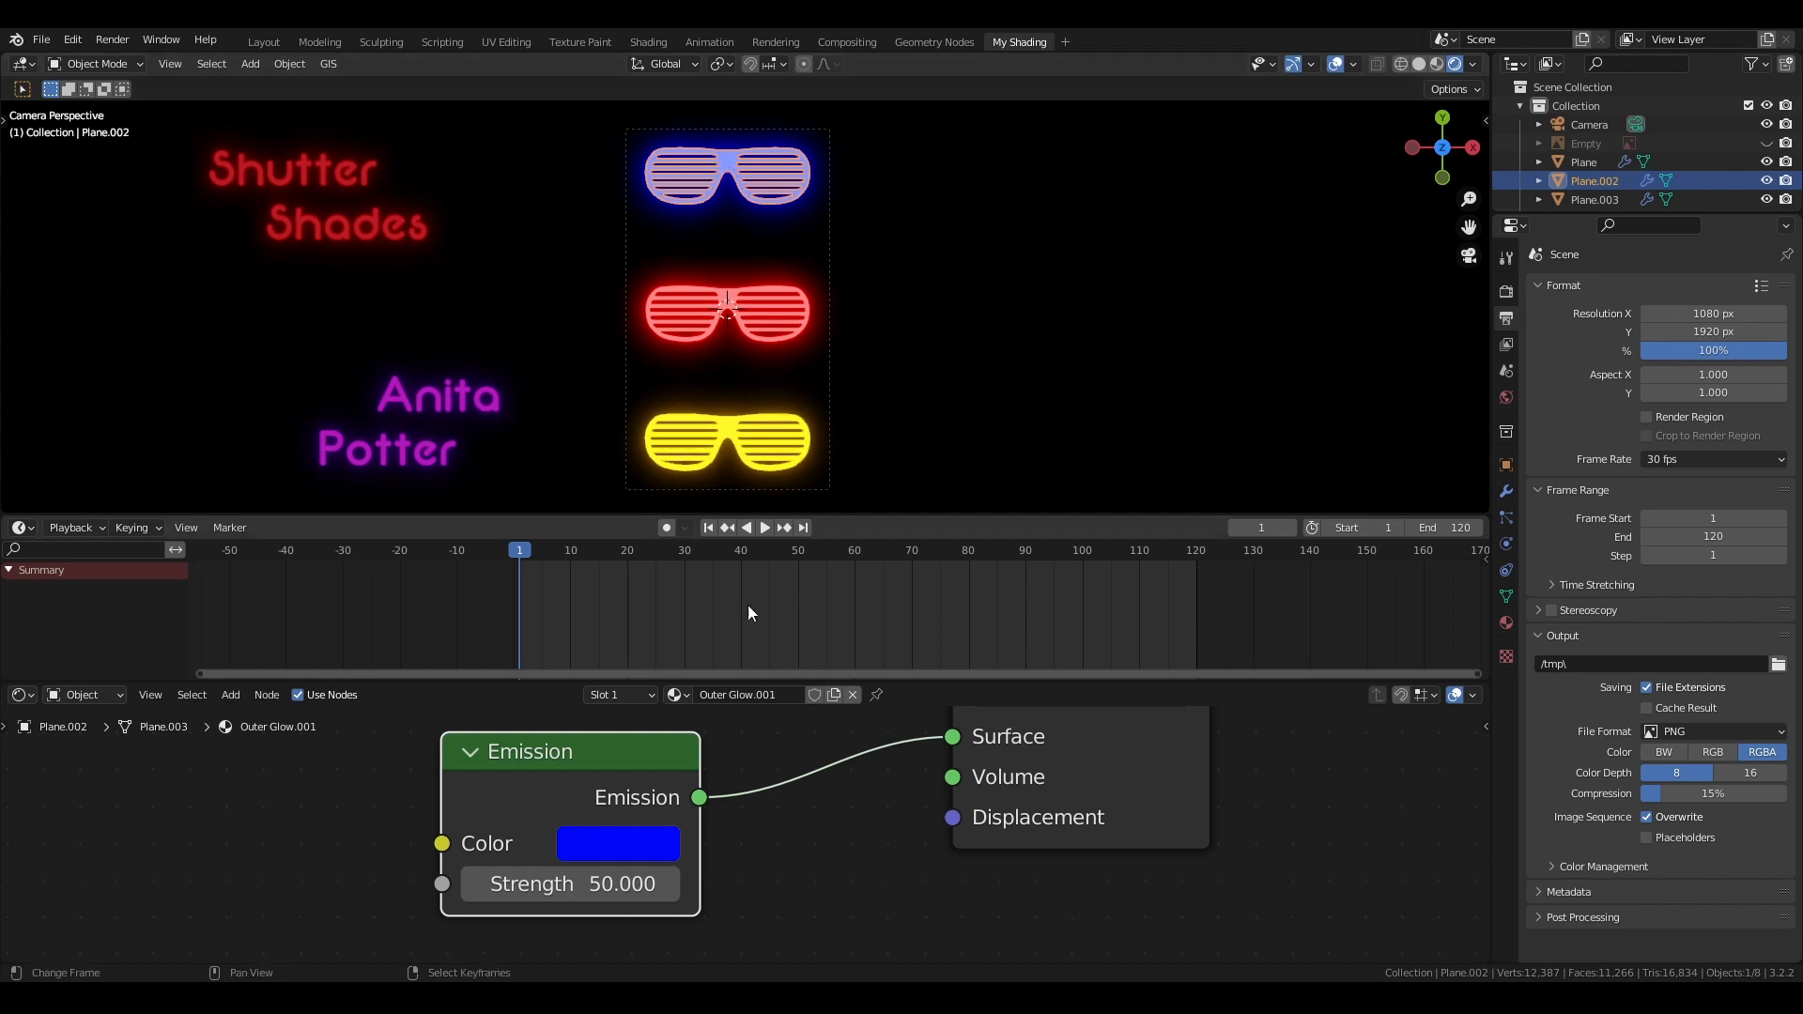
pyautogui.click(586, 886)
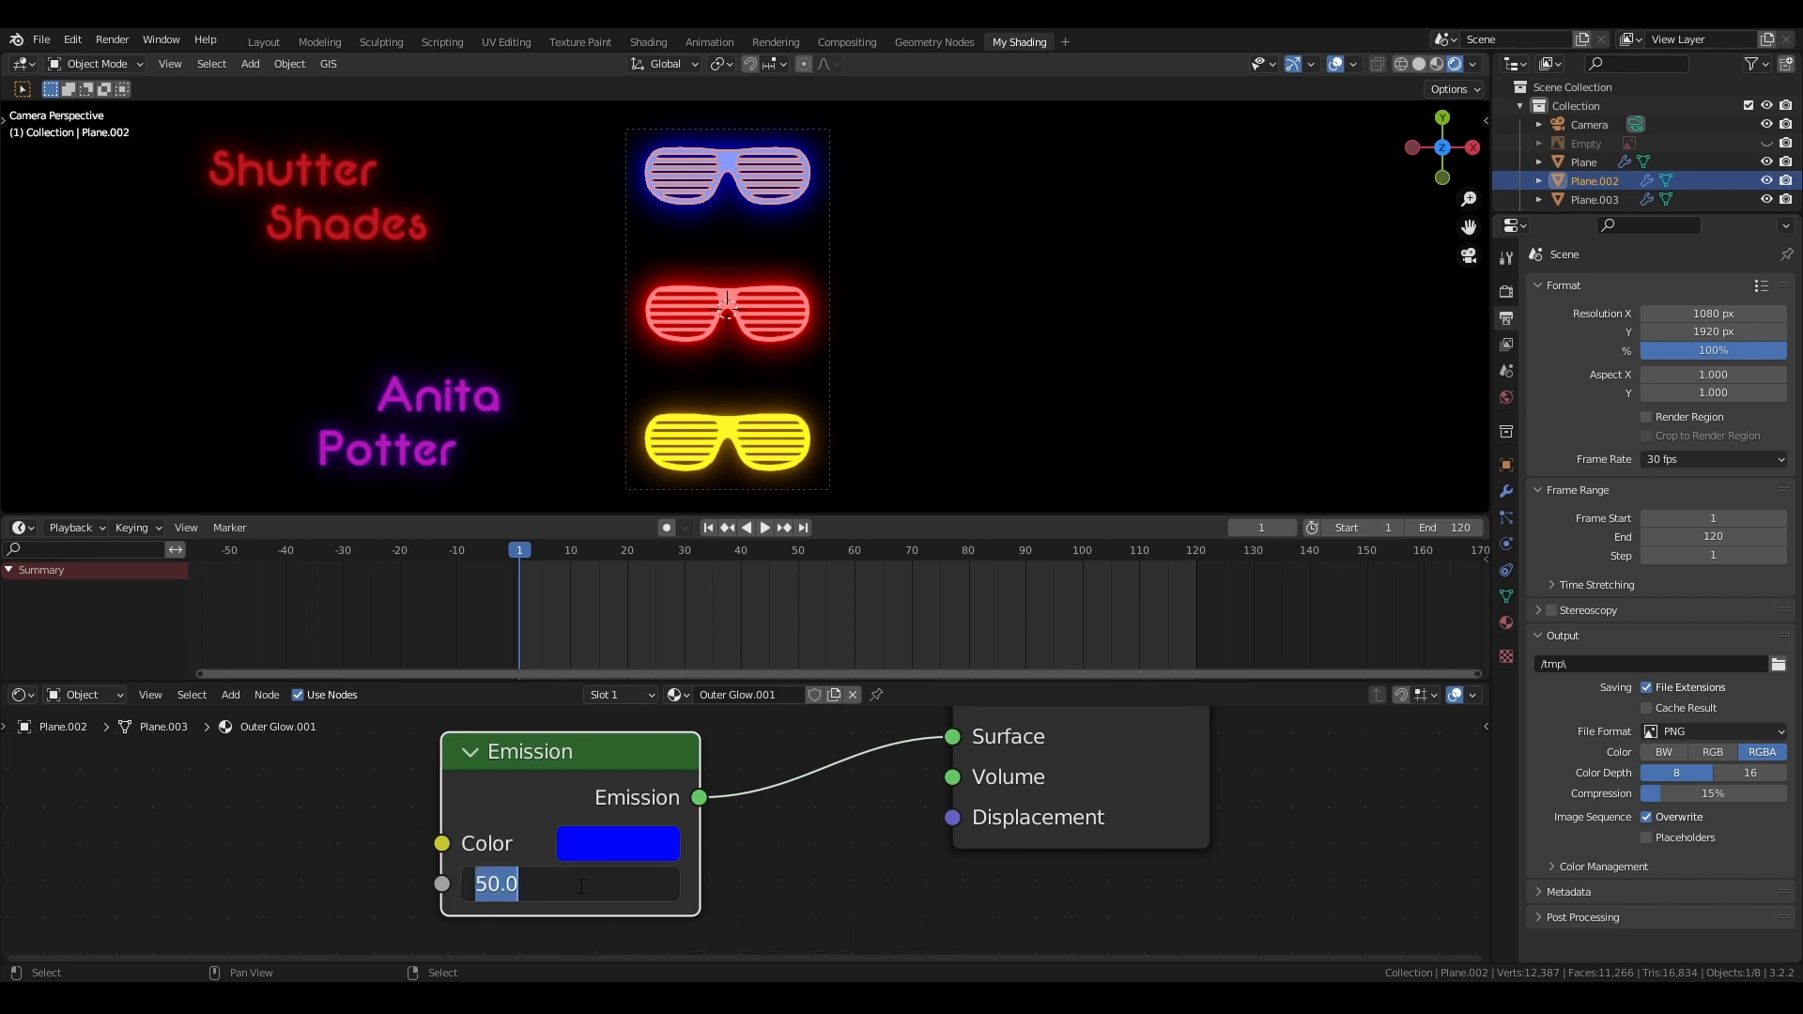
pyautogui.write('0')
pyautogui.press('Return')
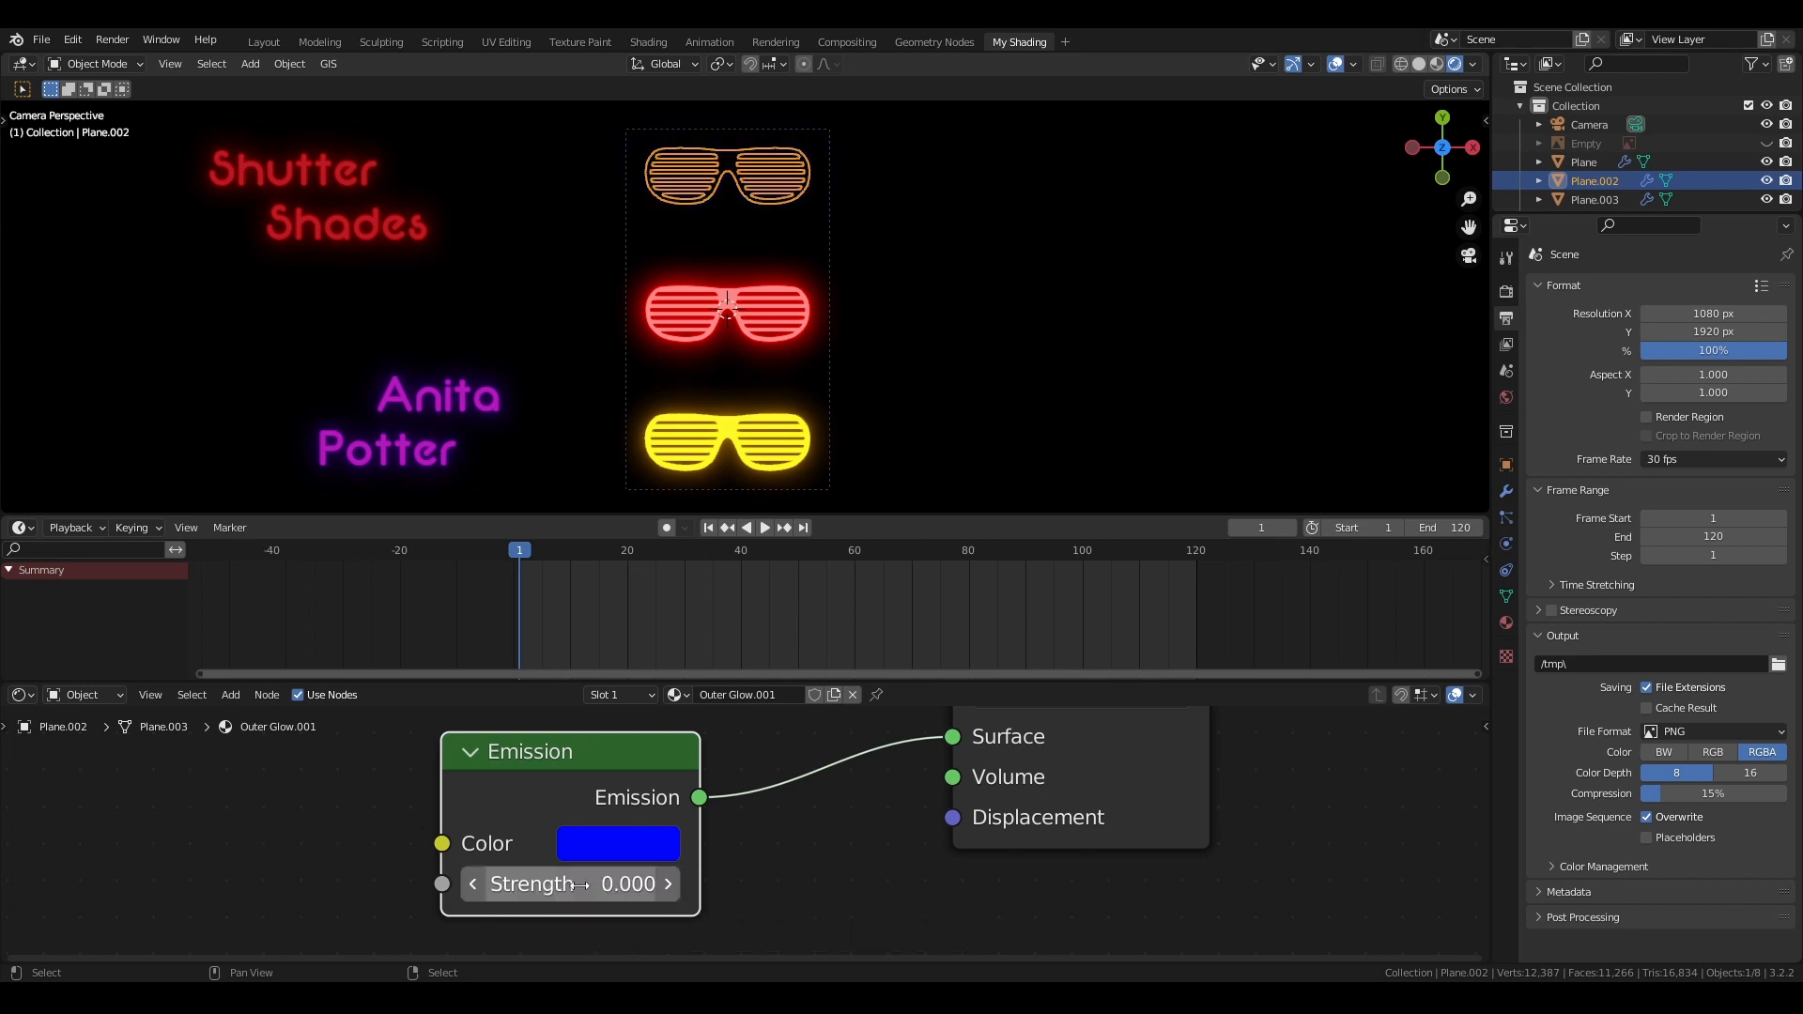
pyautogui.press('i')
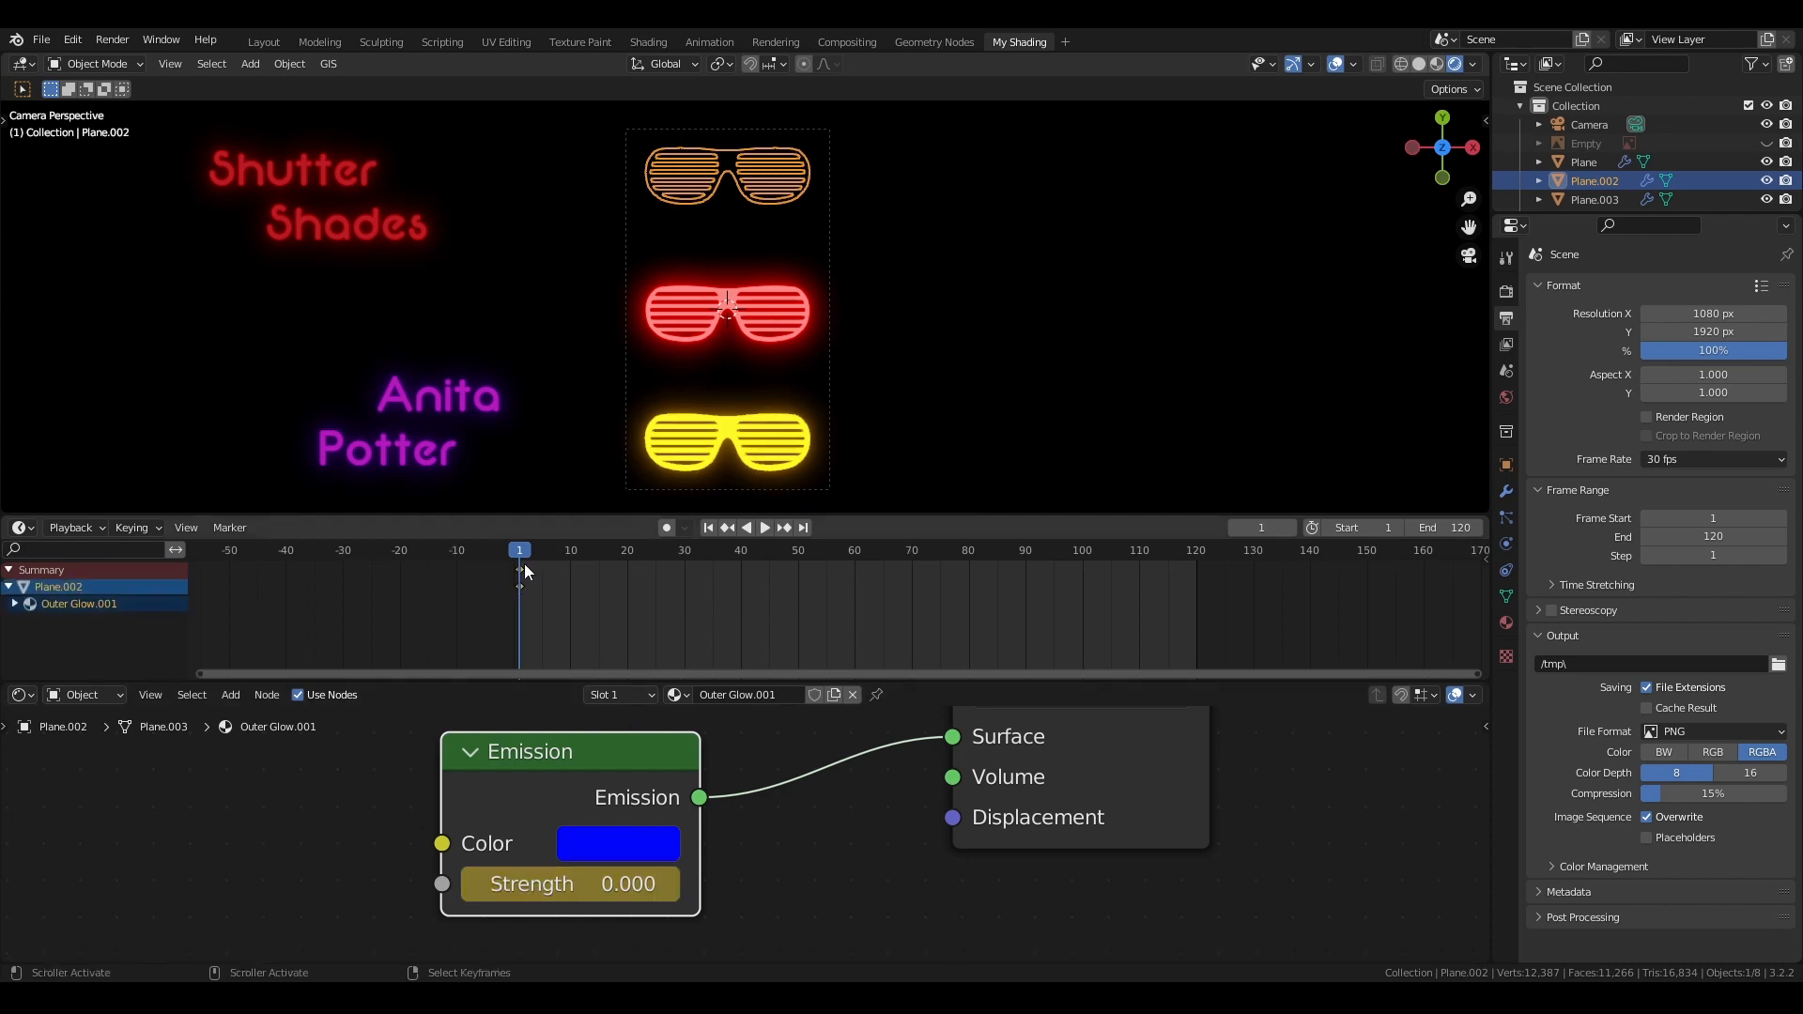
# Keyframe the blue glasses' emission strength at 50 on frame 20 and advance to frame 40
pyautogui.click(627, 573)
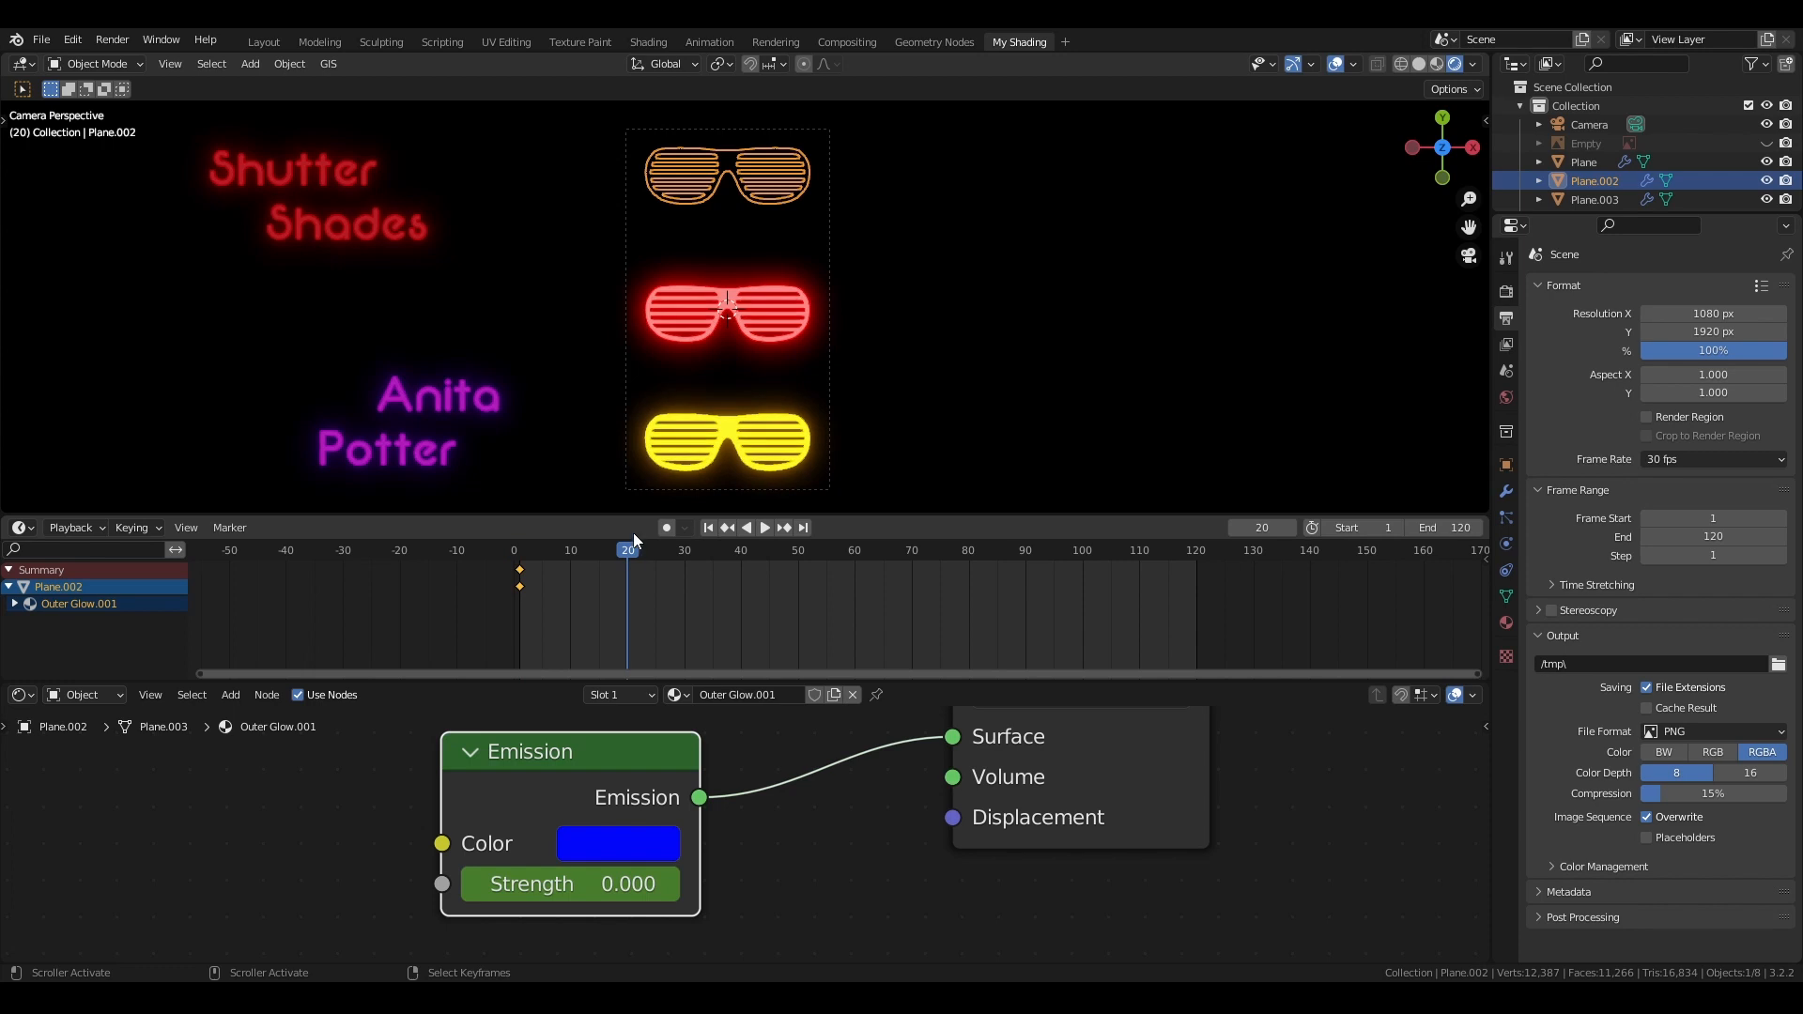
pyautogui.click(600, 887)
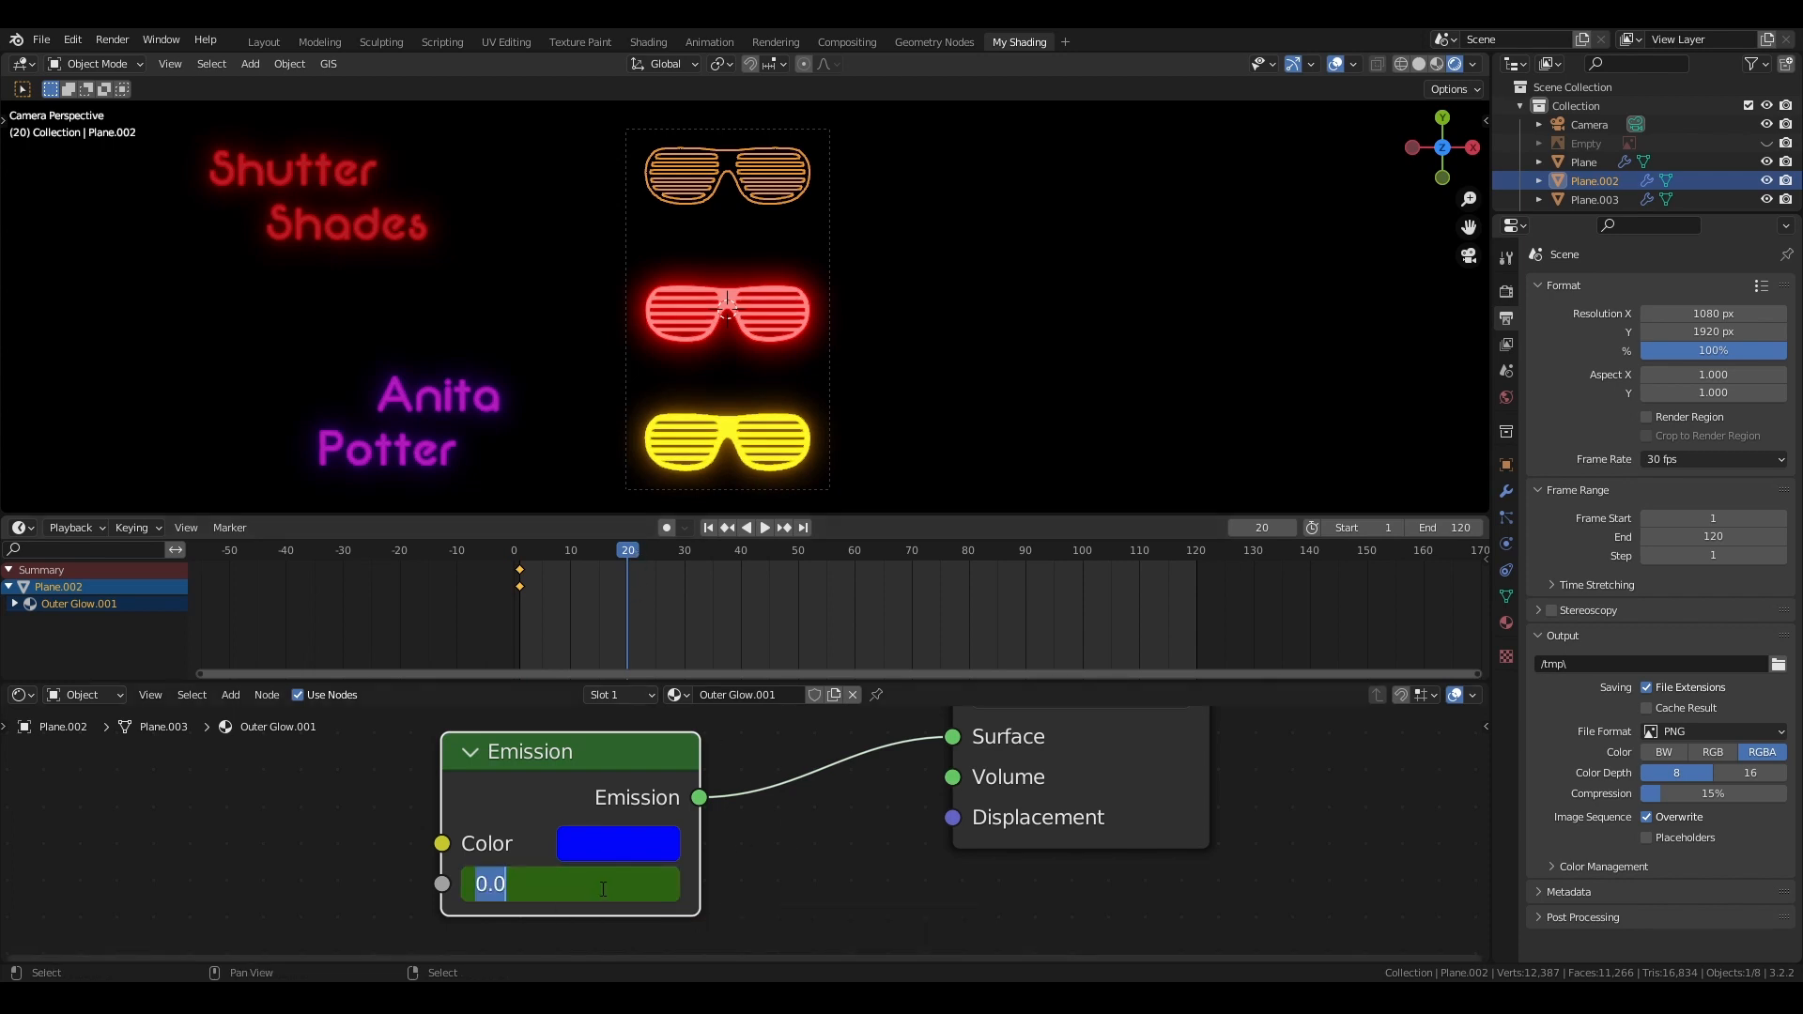
pyautogui.write('50')
pyautogui.press('Return')
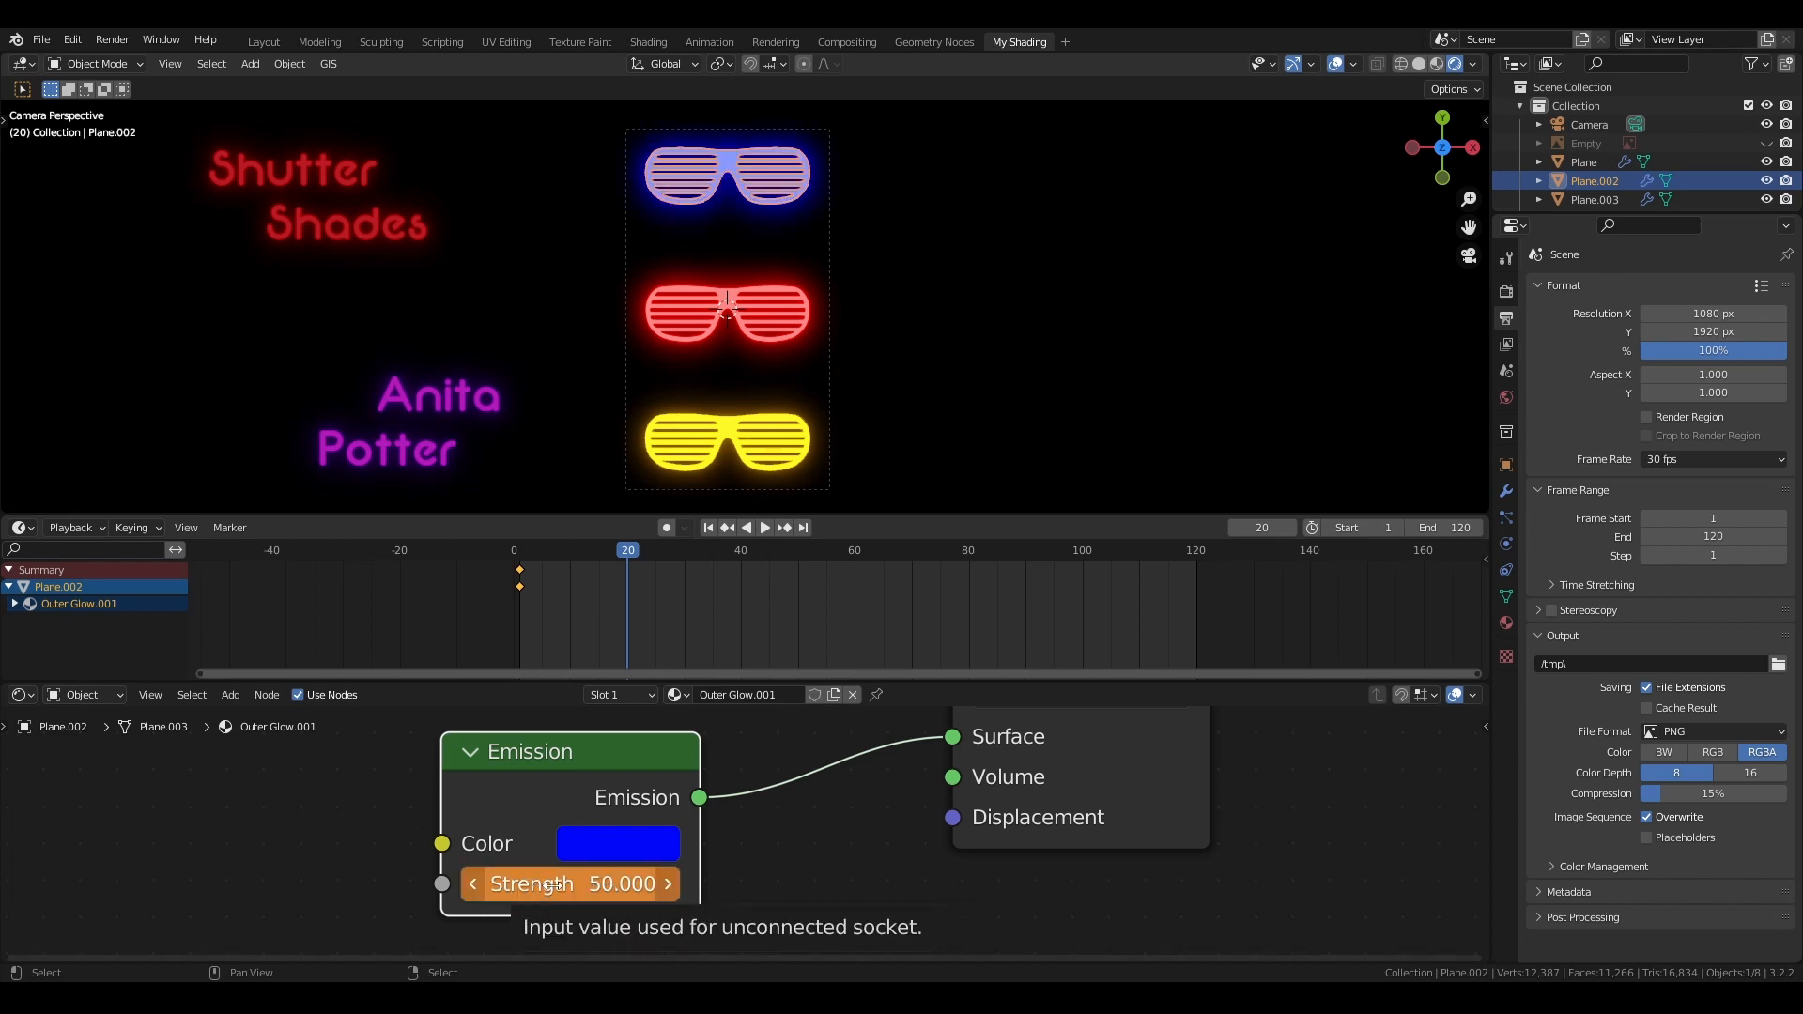
pyautogui.press('i')
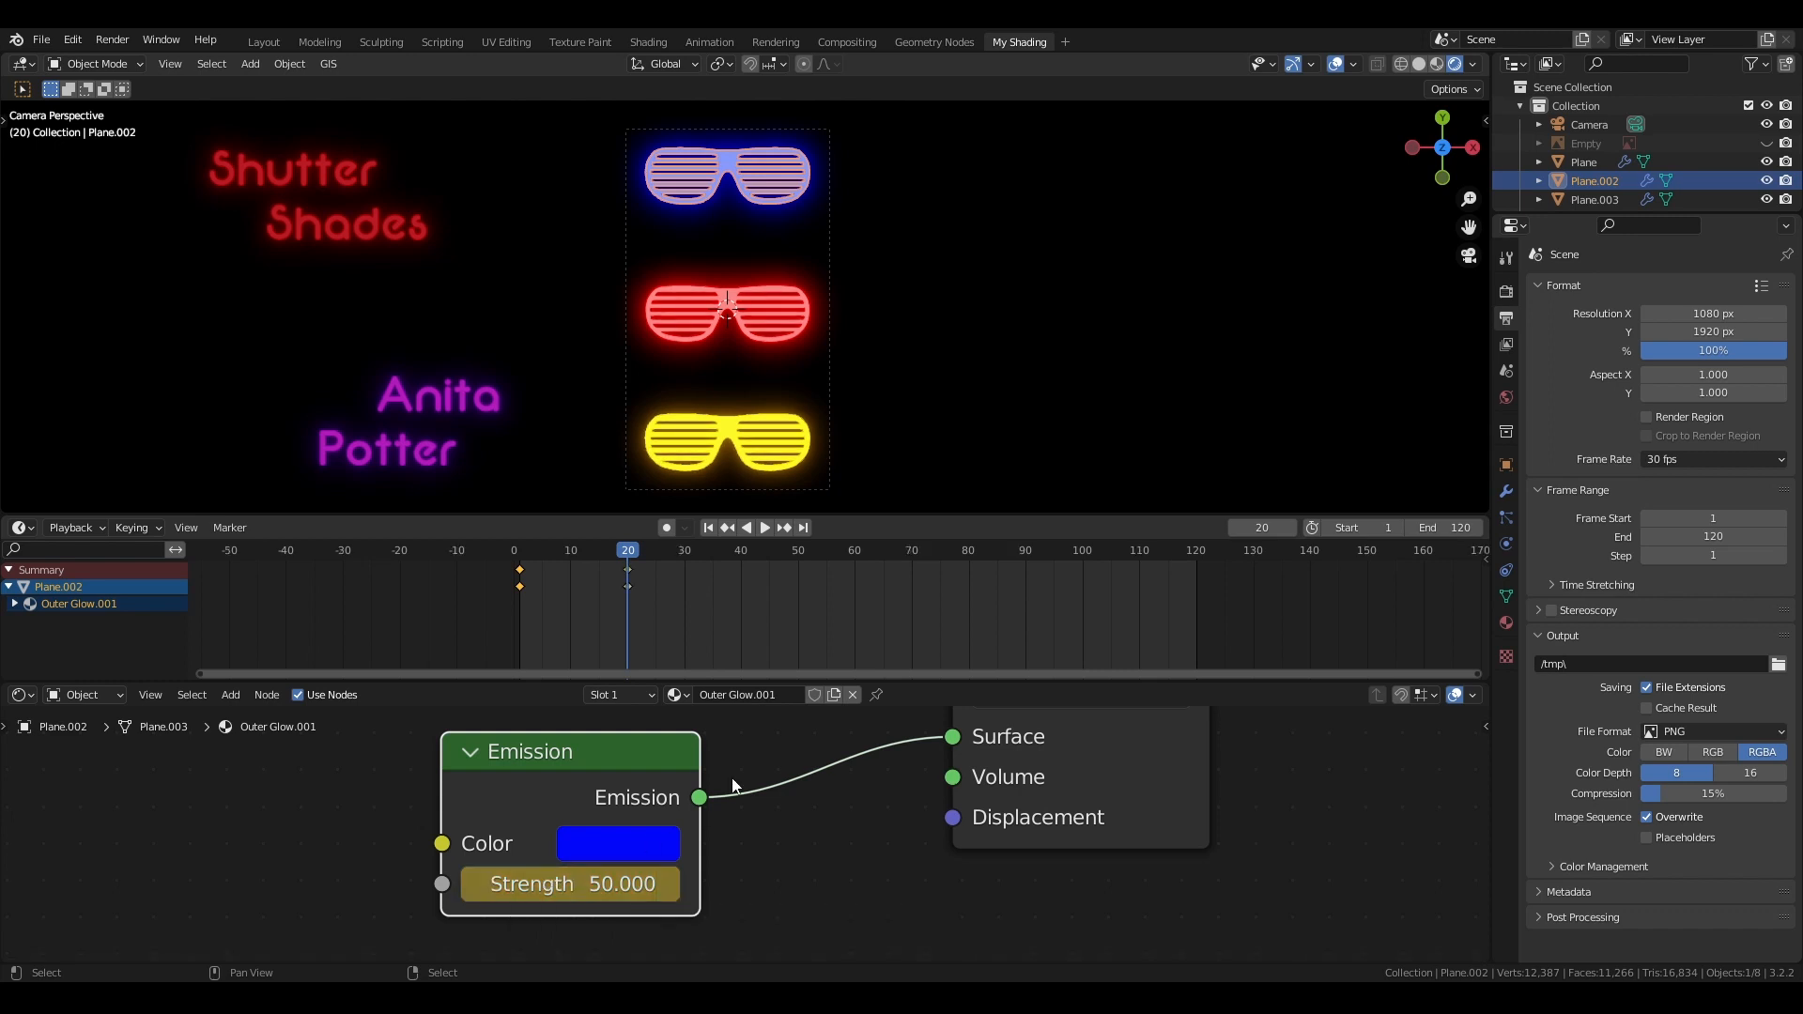
pyautogui.click(743, 576)
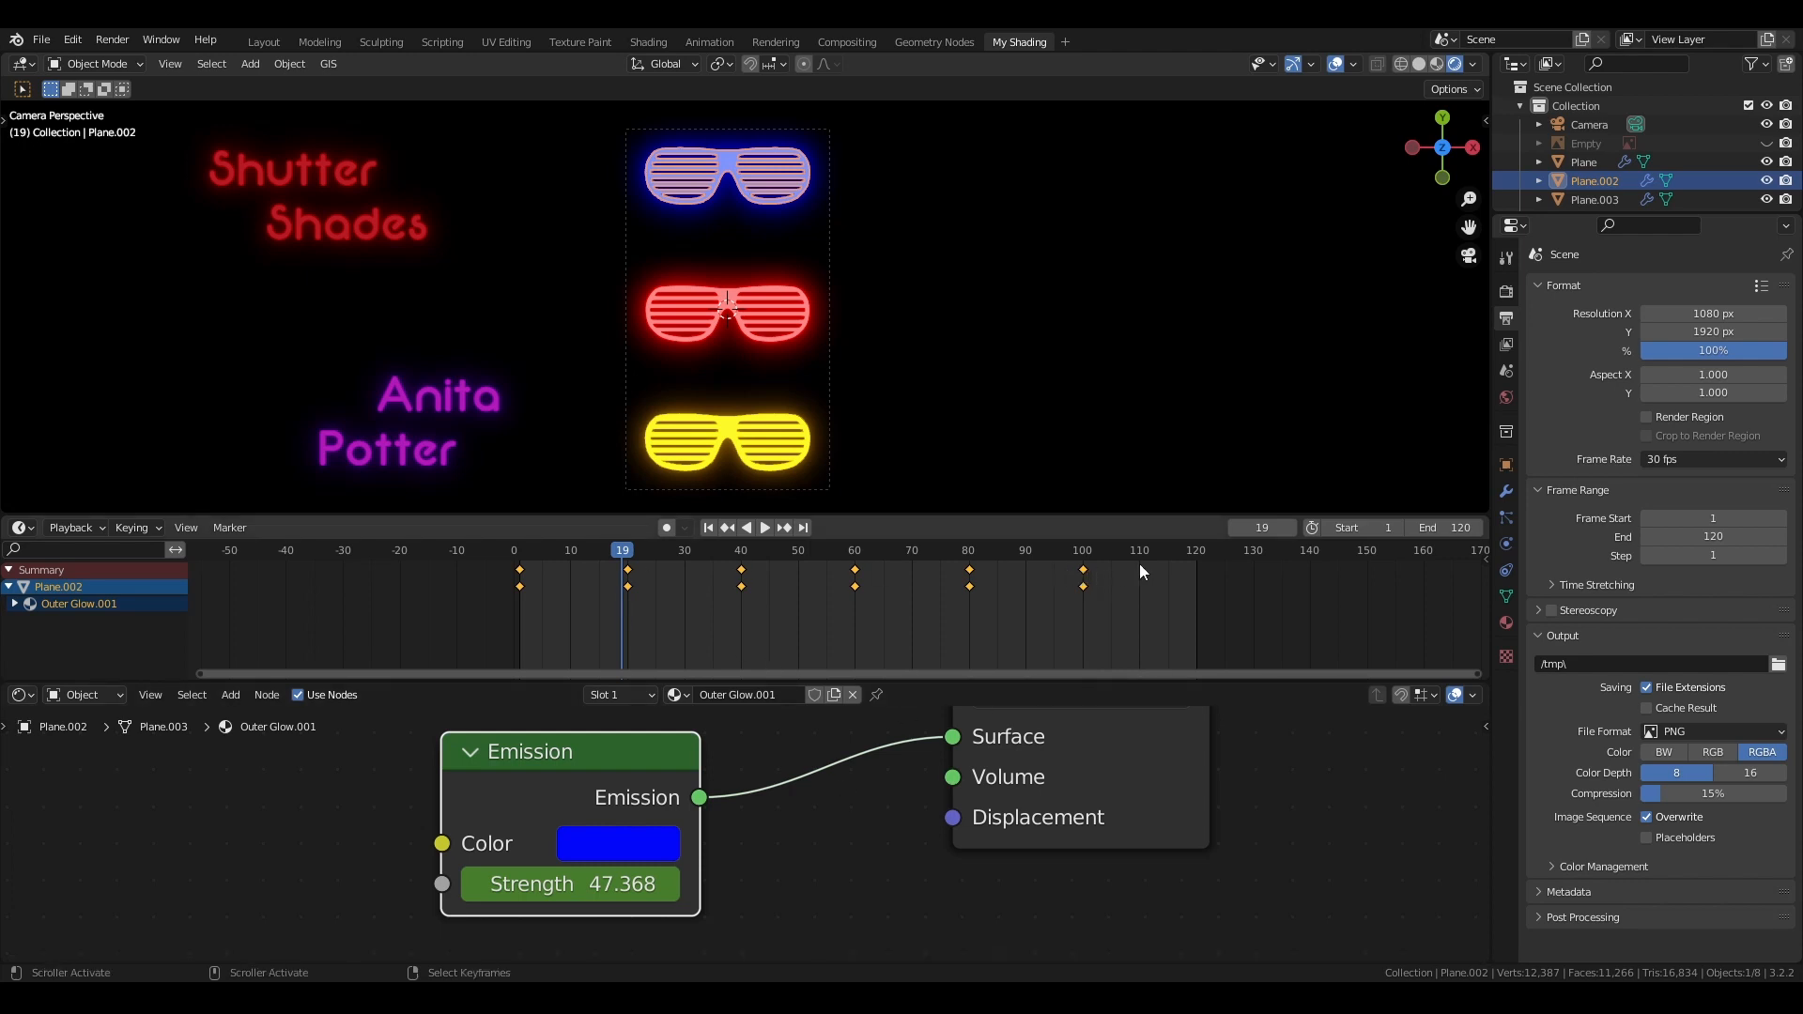
# Compare the blue glasses' emission strength at frames 120, 39 and 40
pyautogui.moveTo(1198, 554); pyautogui.dragTo(1199, 556)
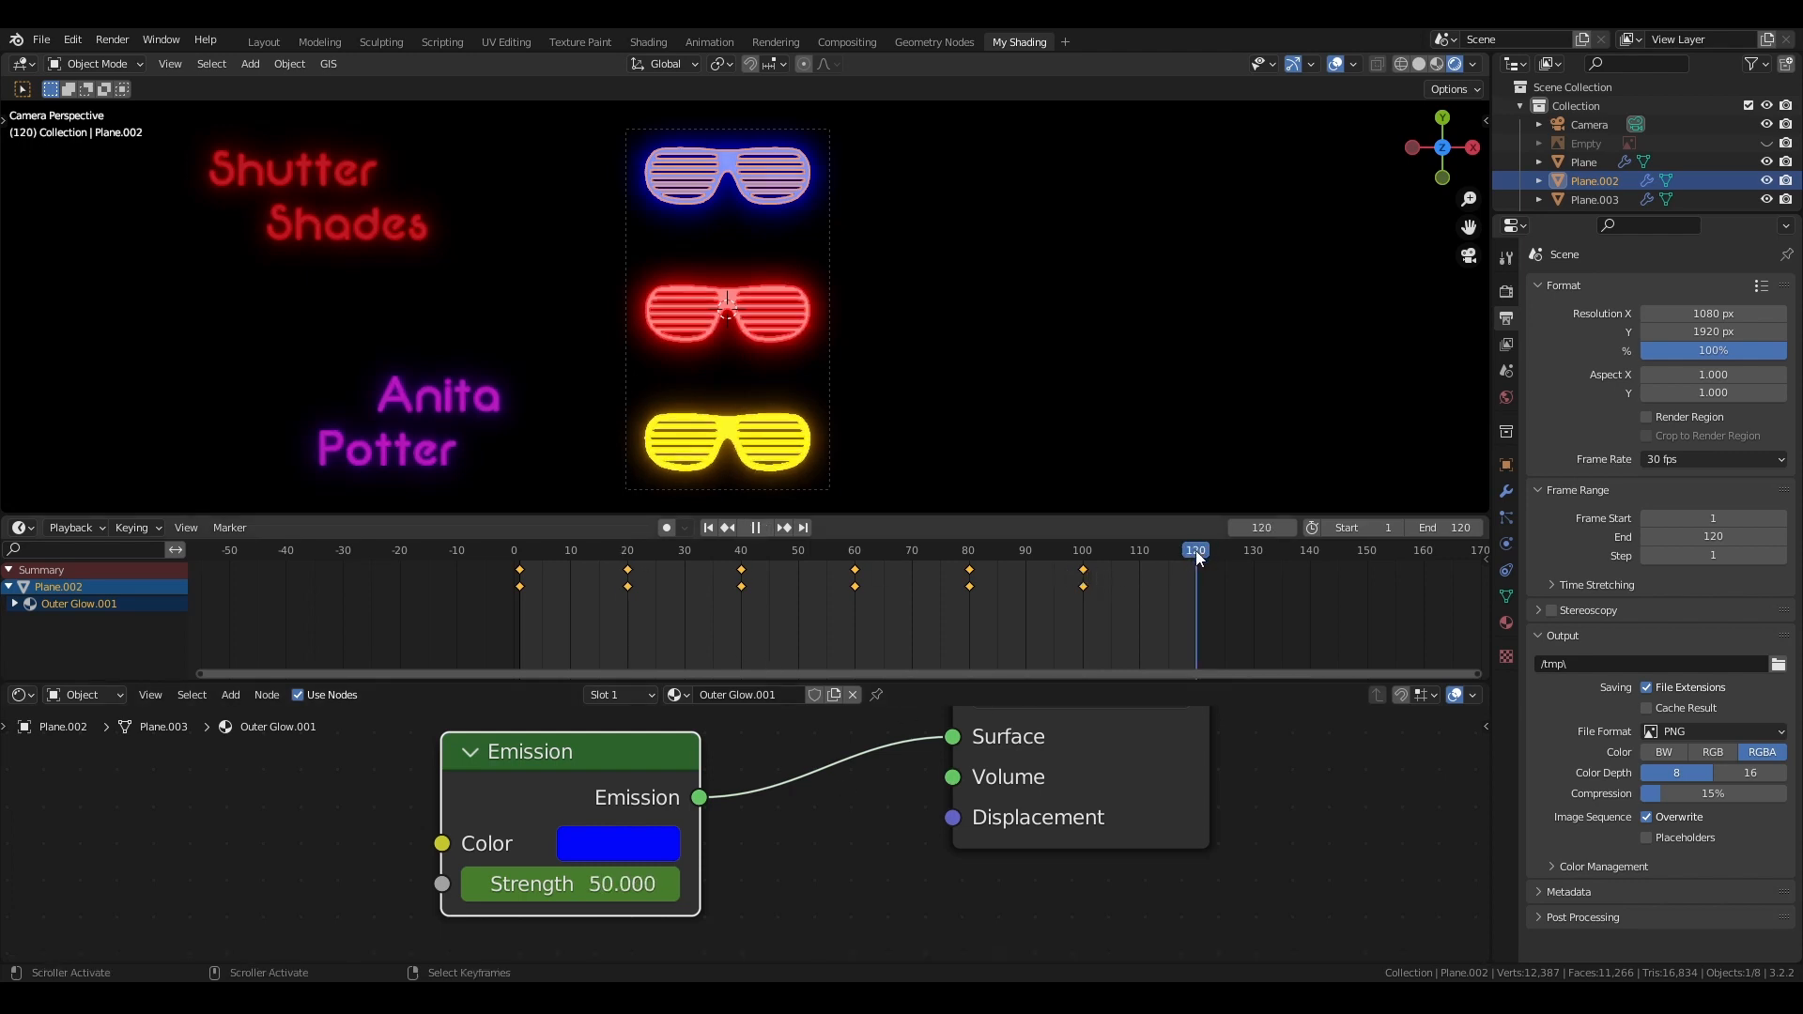
pyautogui.click(736, 552)
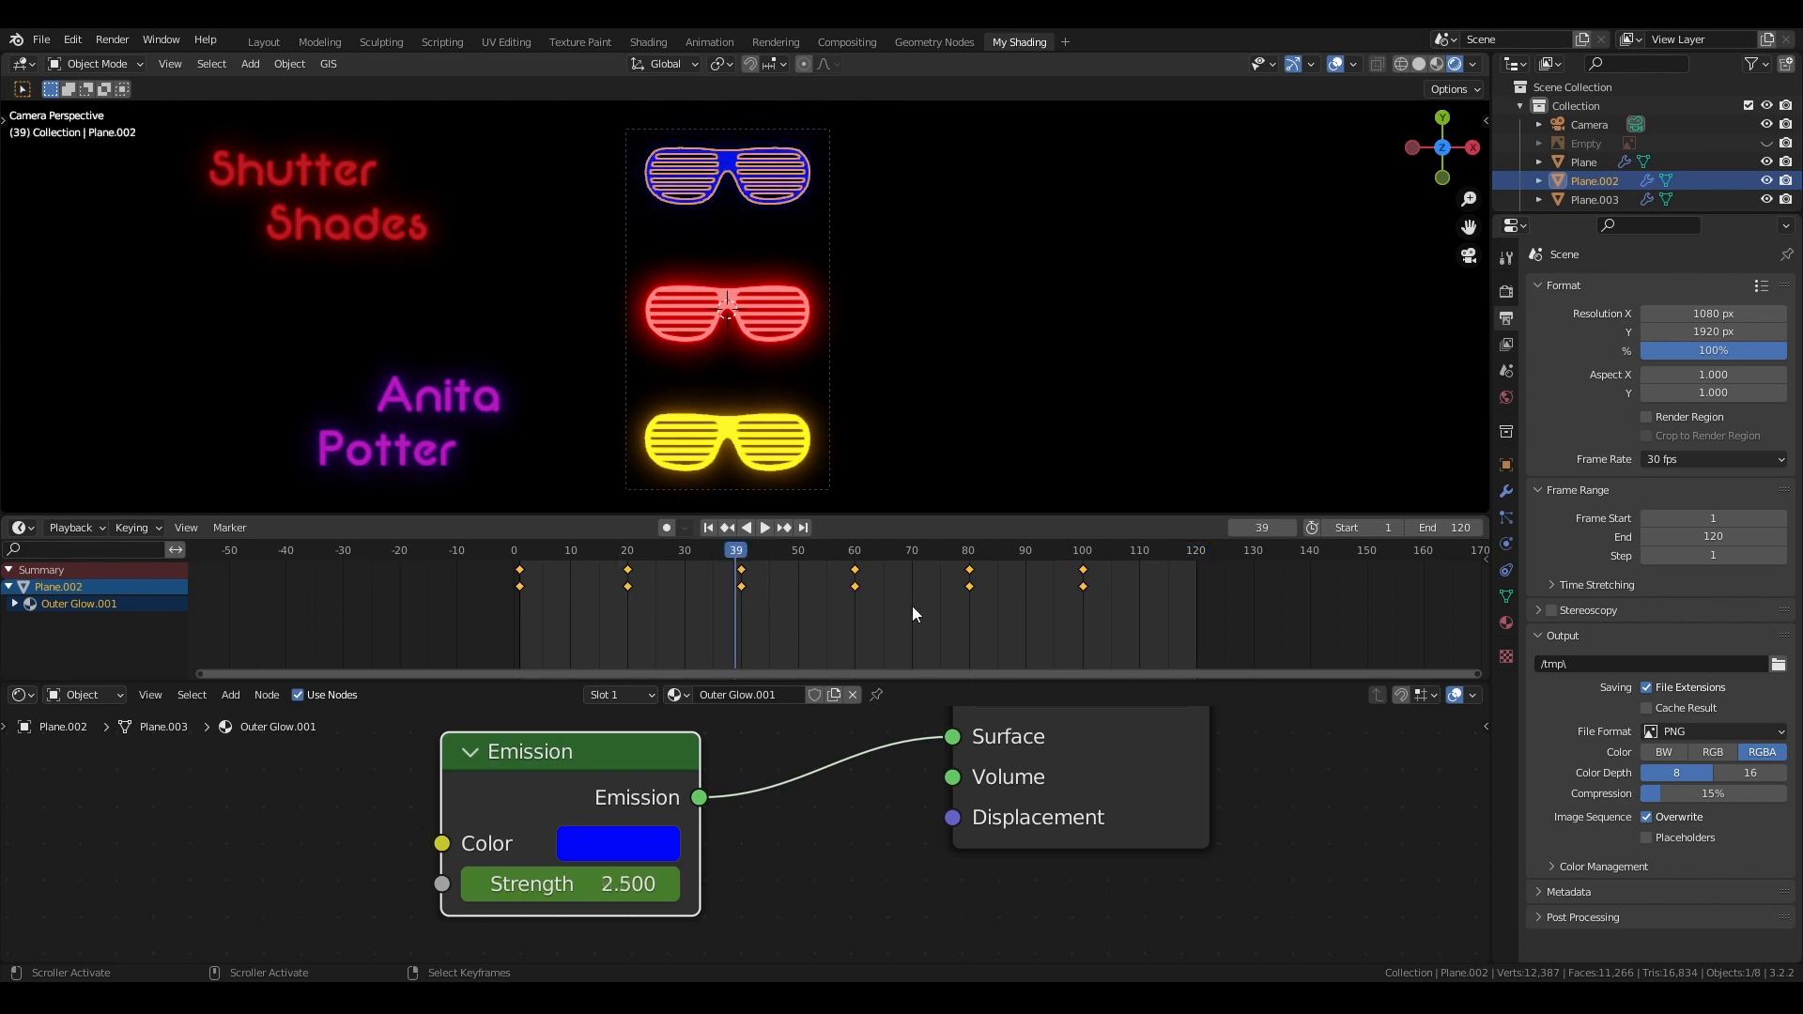
pyautogui.click(1193, 554)
pyautogui.click(597, 888)
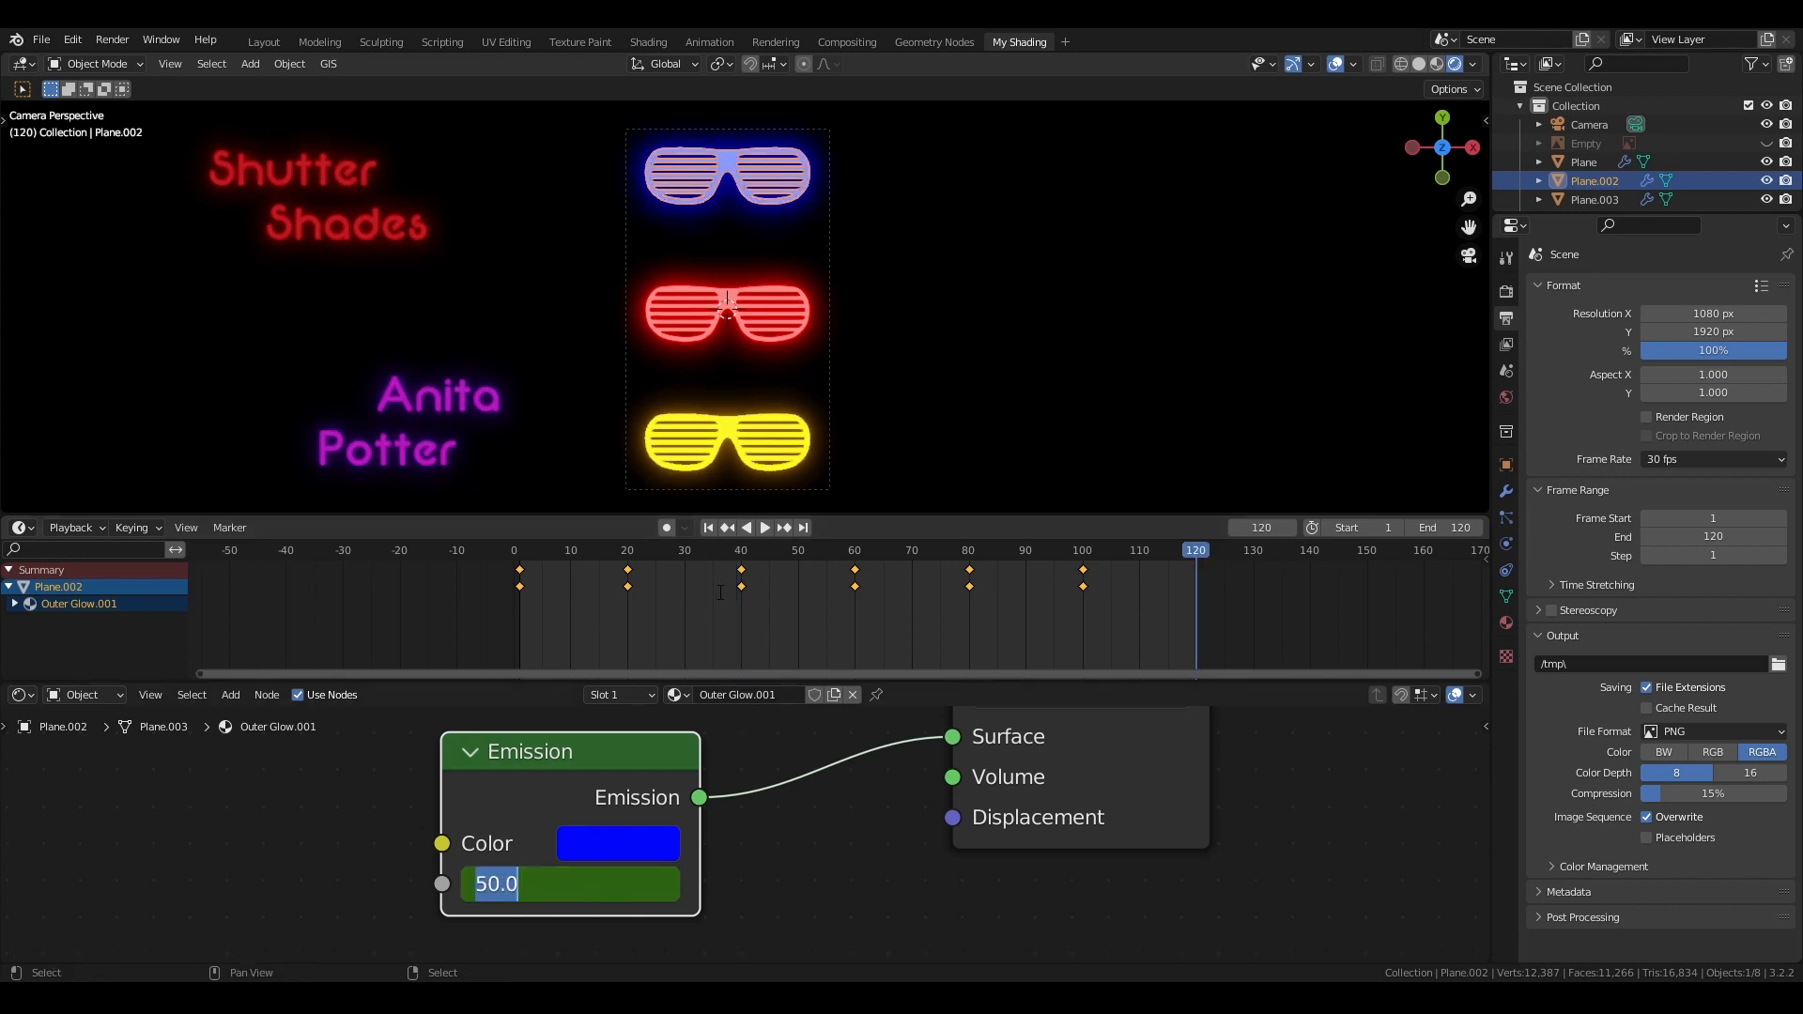
pyautogui.click(739, 561)
pyautogui.click(740, 567)
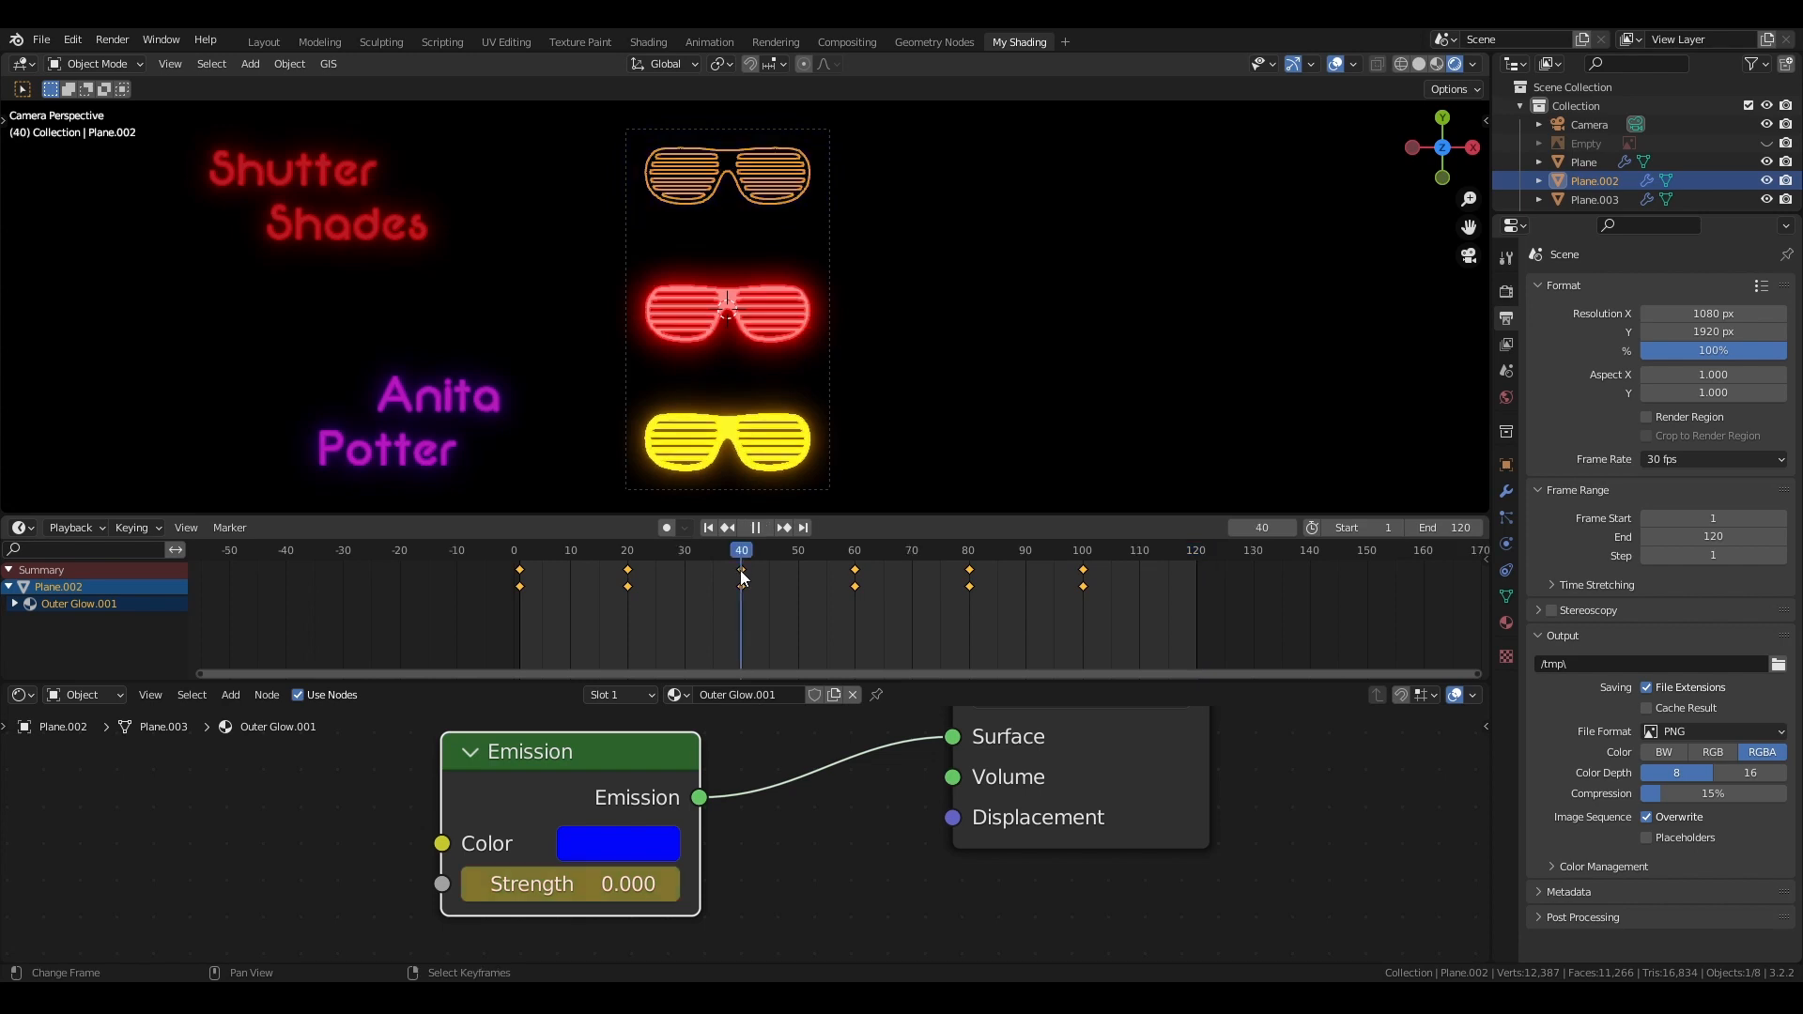
pyautogui.press('Left')
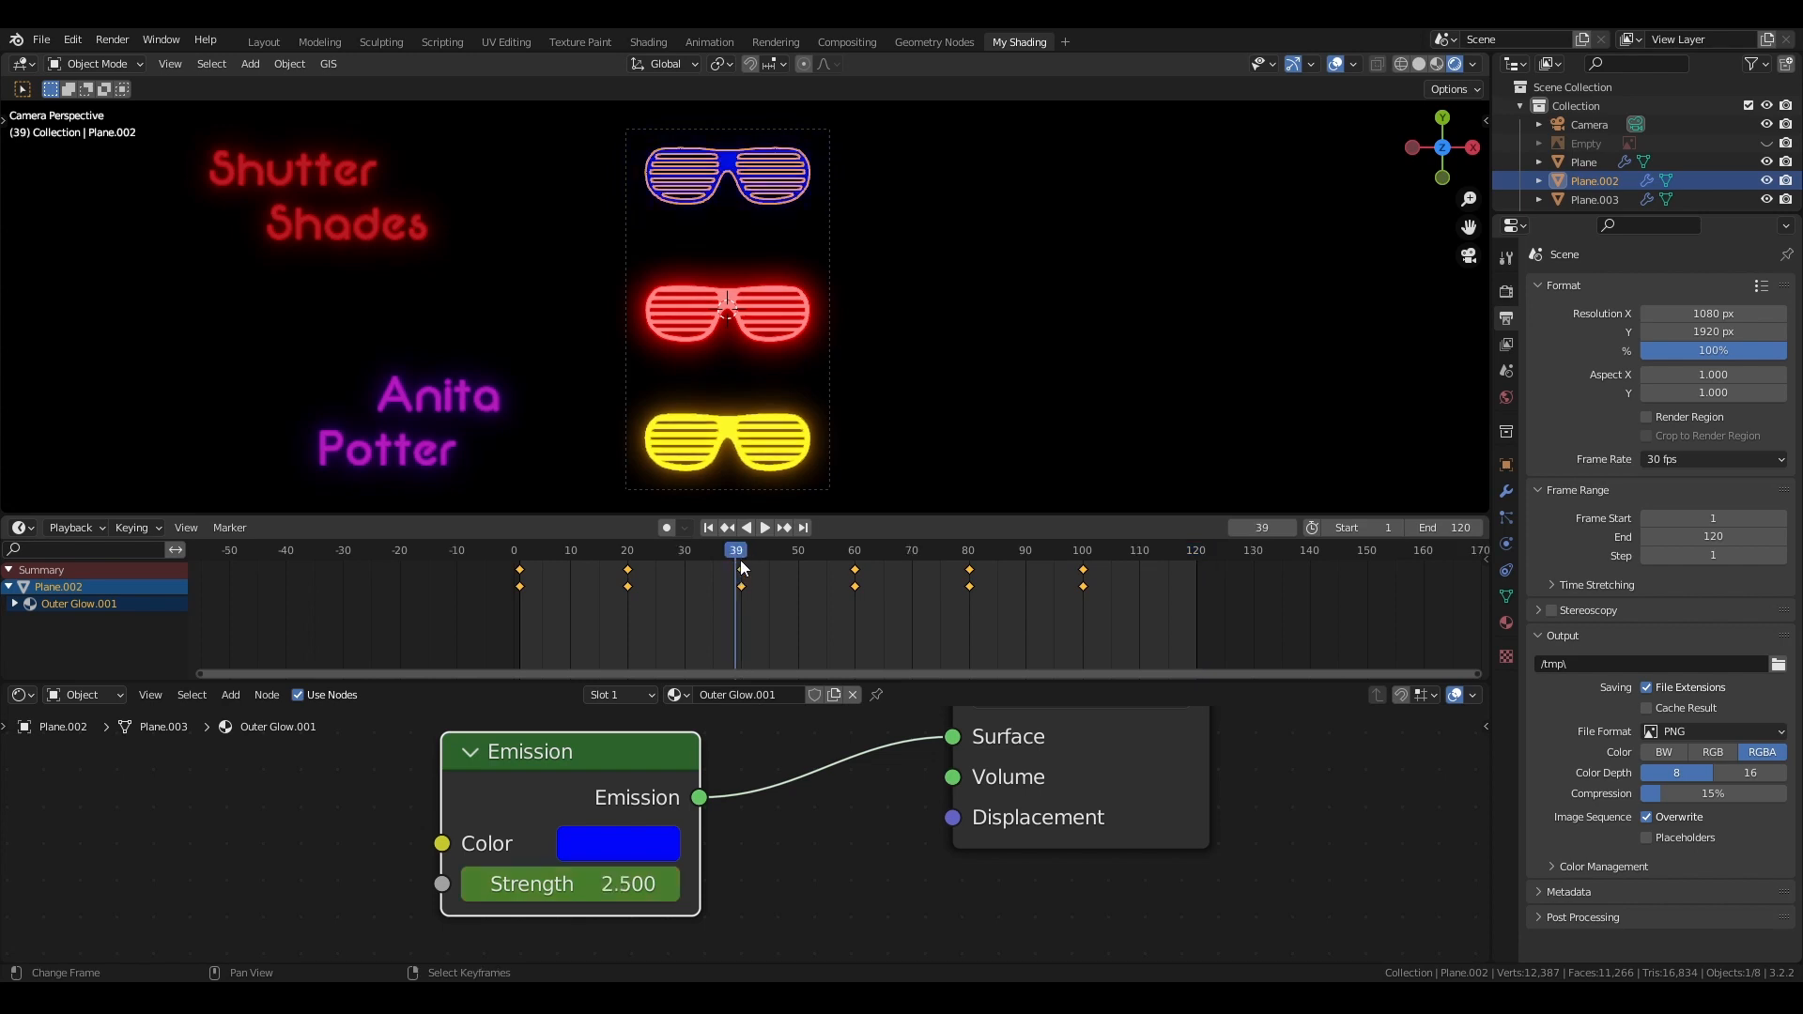
# Keyframe the blue glasses' emission strength at 2.5 on frame 120
pyautogui.click(1196, 567)
pyautogui.click(561, 888)
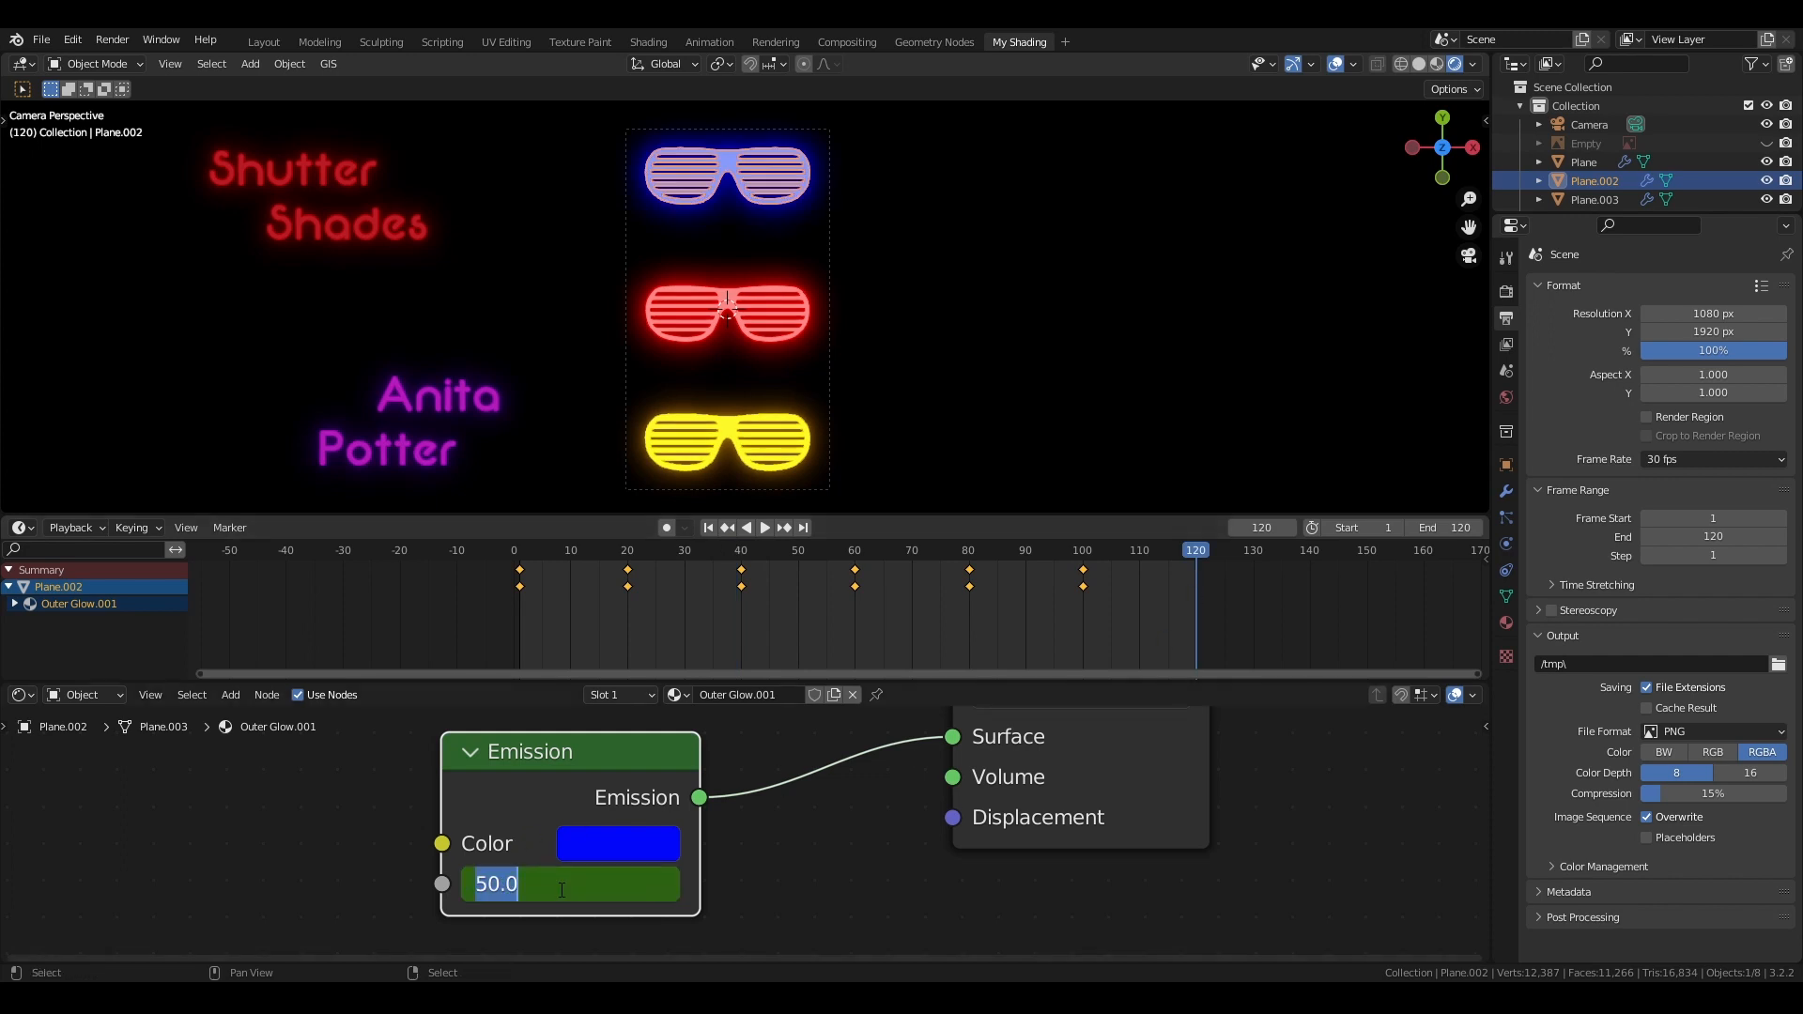
pyautogui.write('2.5')
pyautogui.press('Return')
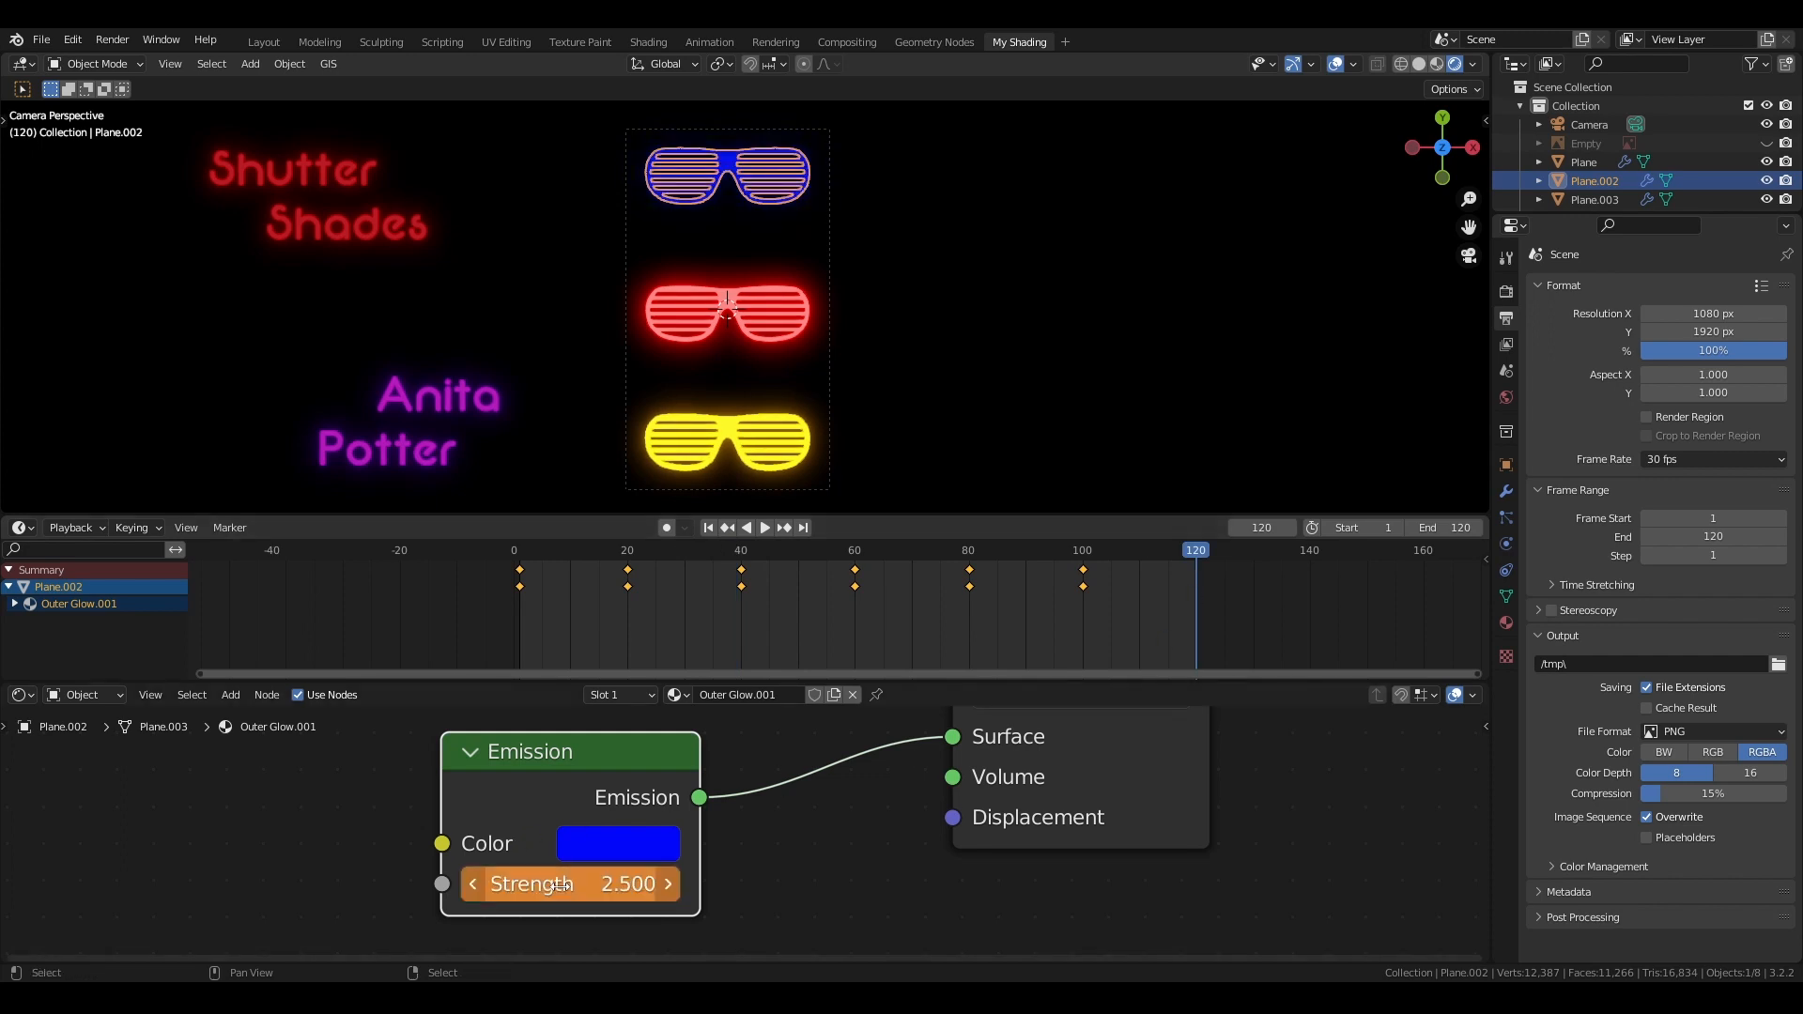
pyautogui.press('i')
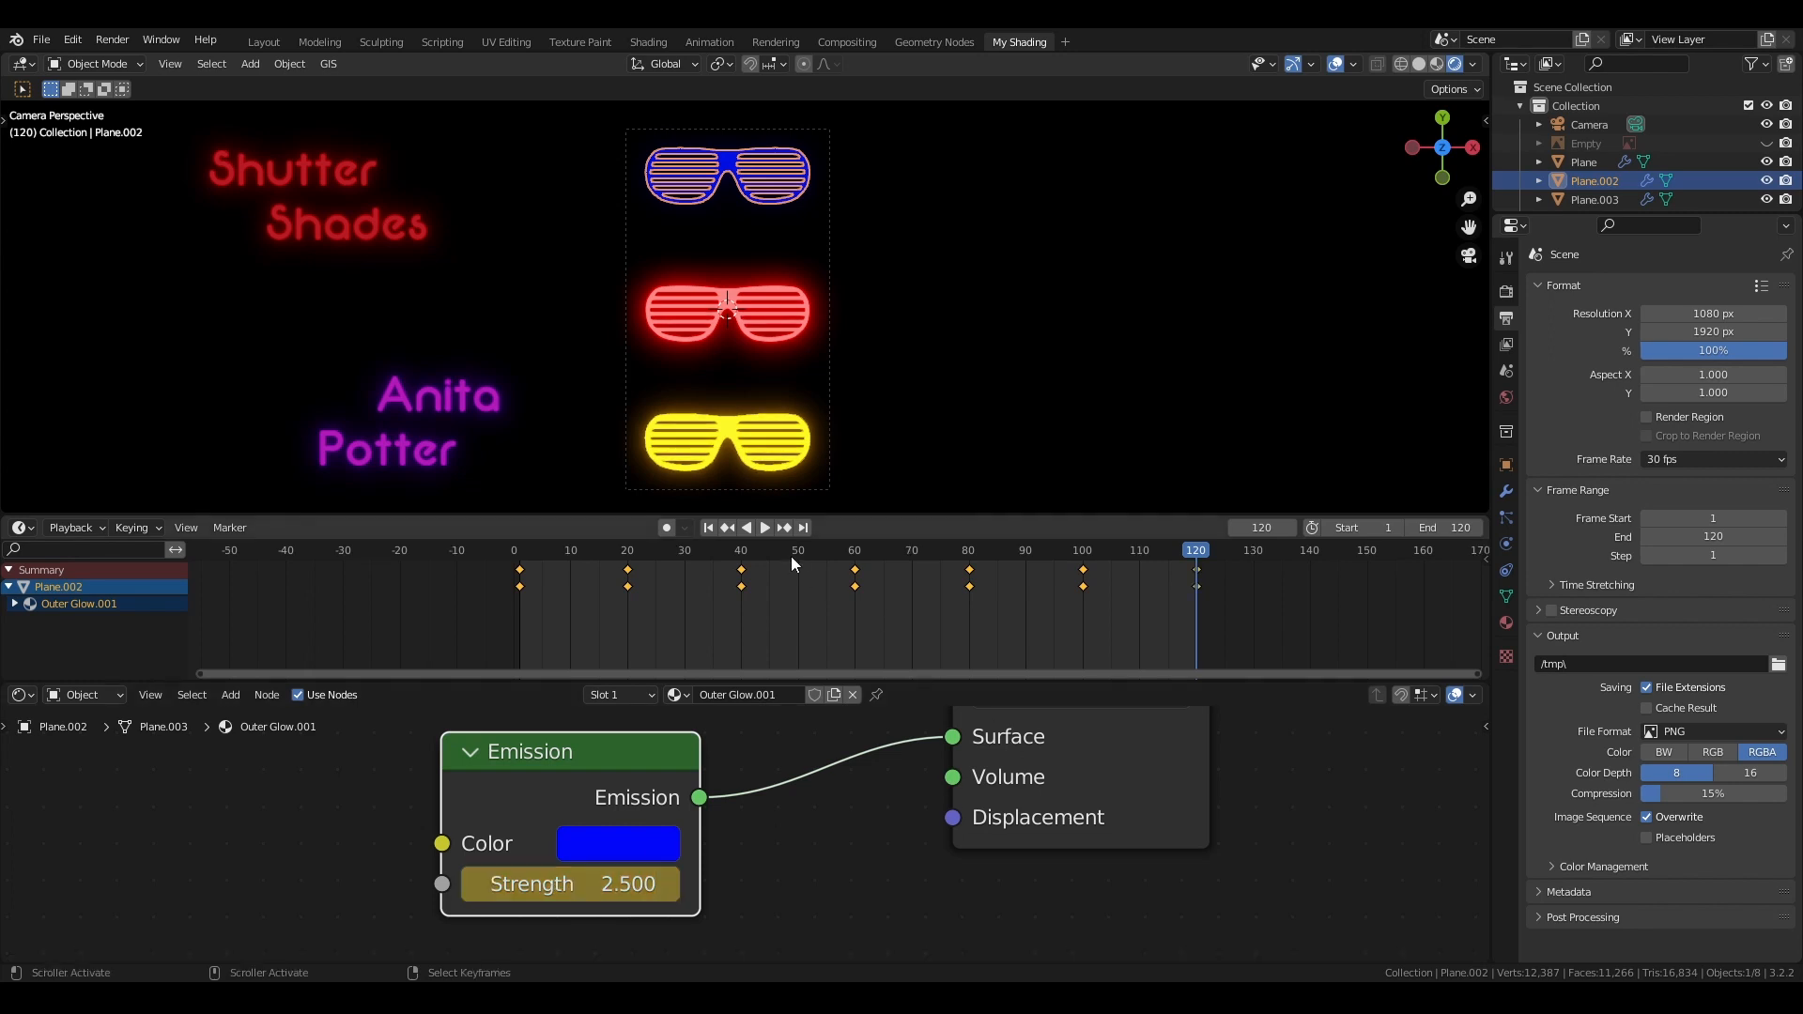
# Preview the blue glow animation from frame 1, stop playback and save the file
pyautogui.click(710, 529)
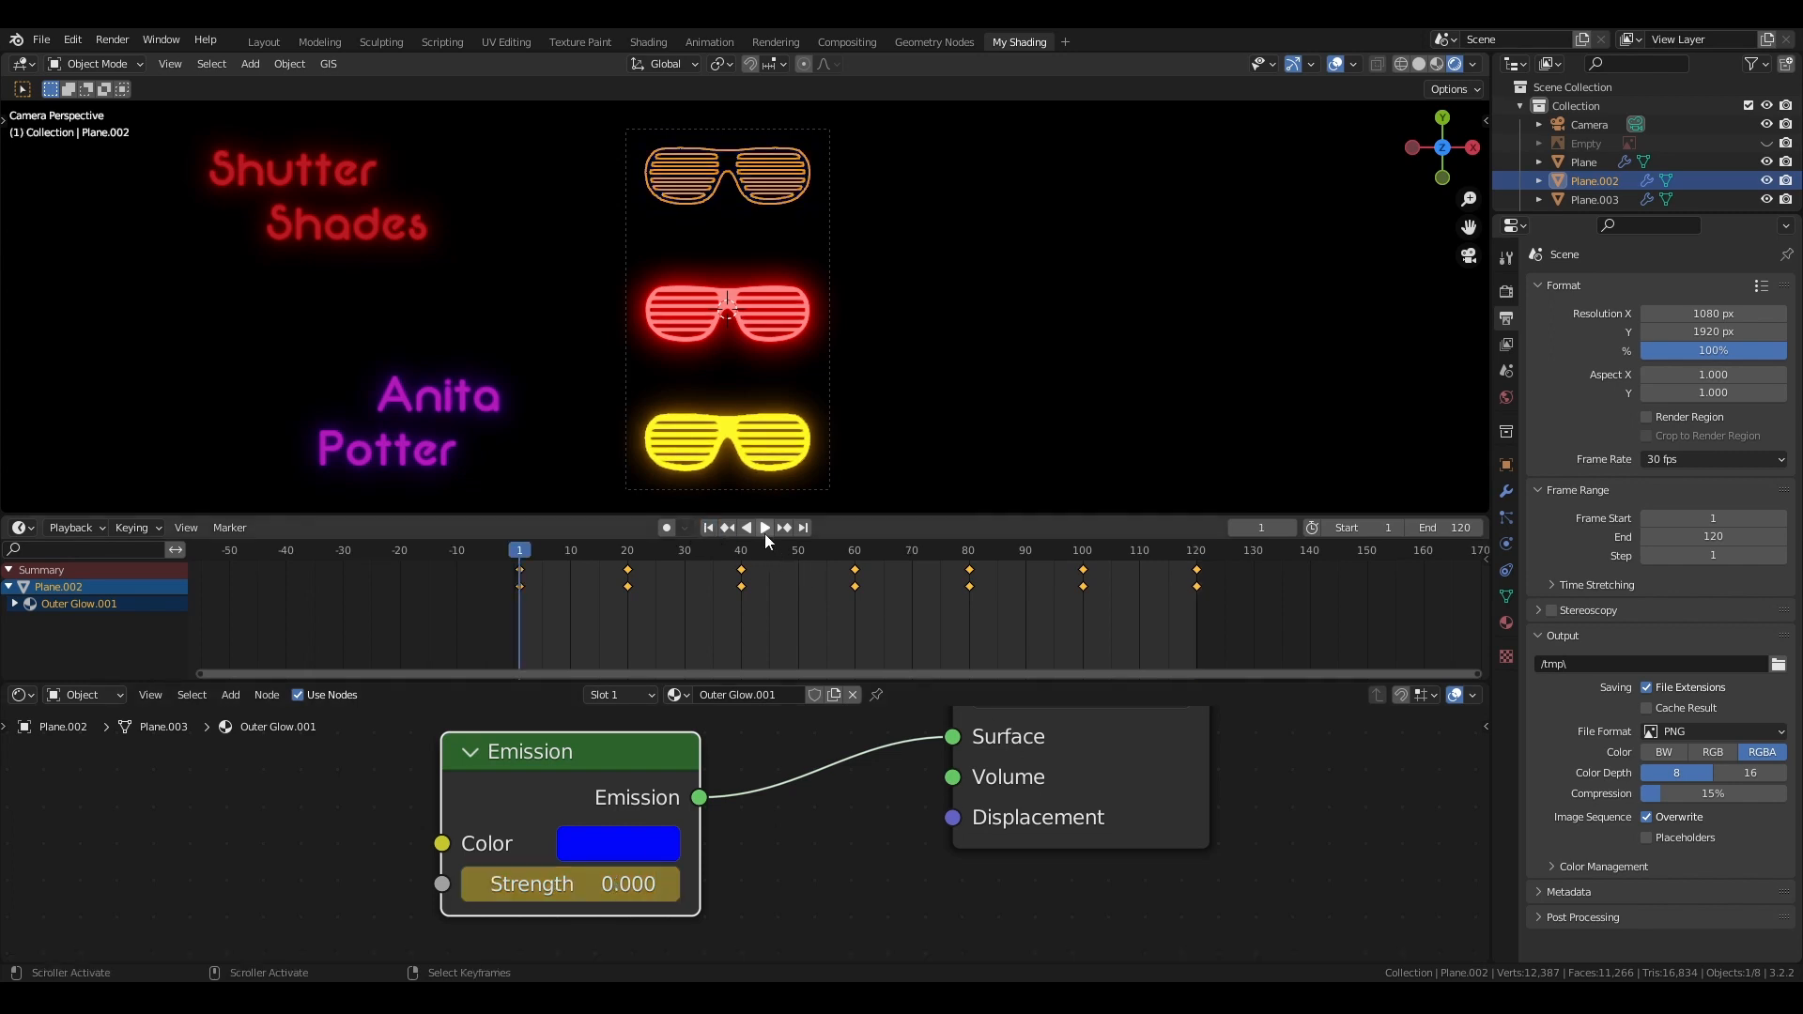
pyautogui.click(765, 529)
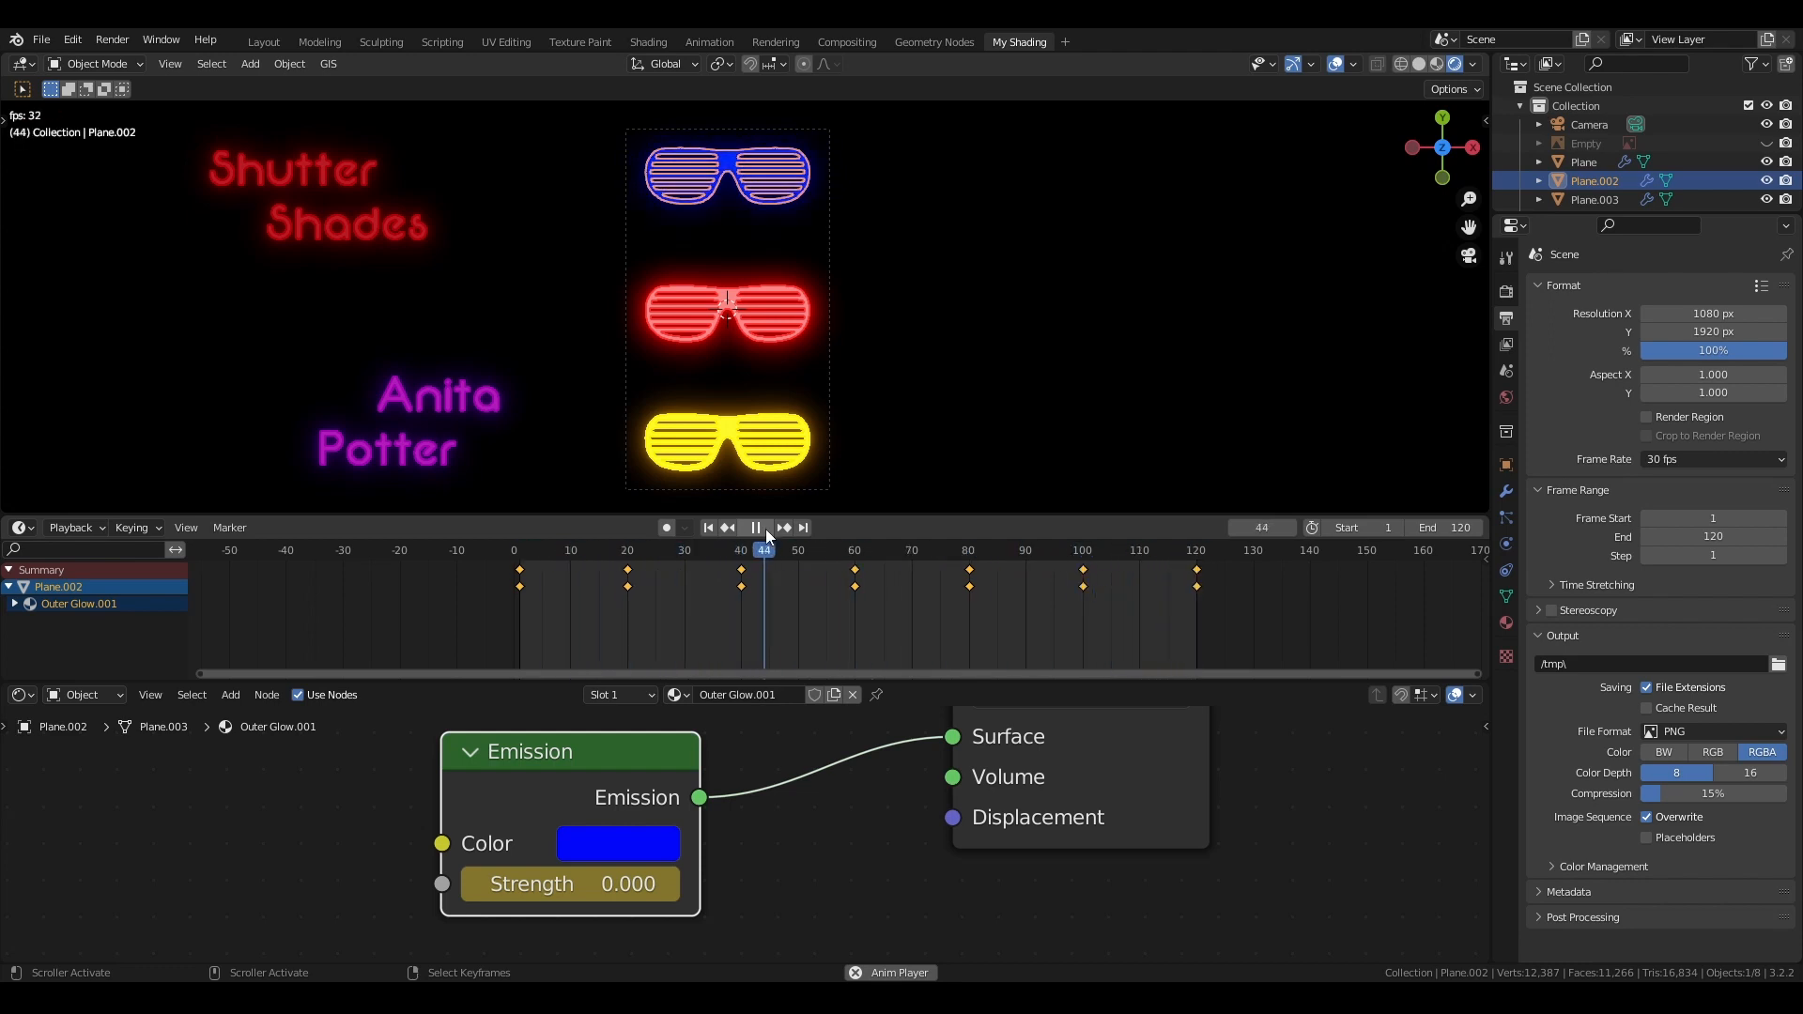
pyautogui.click(765, 528)
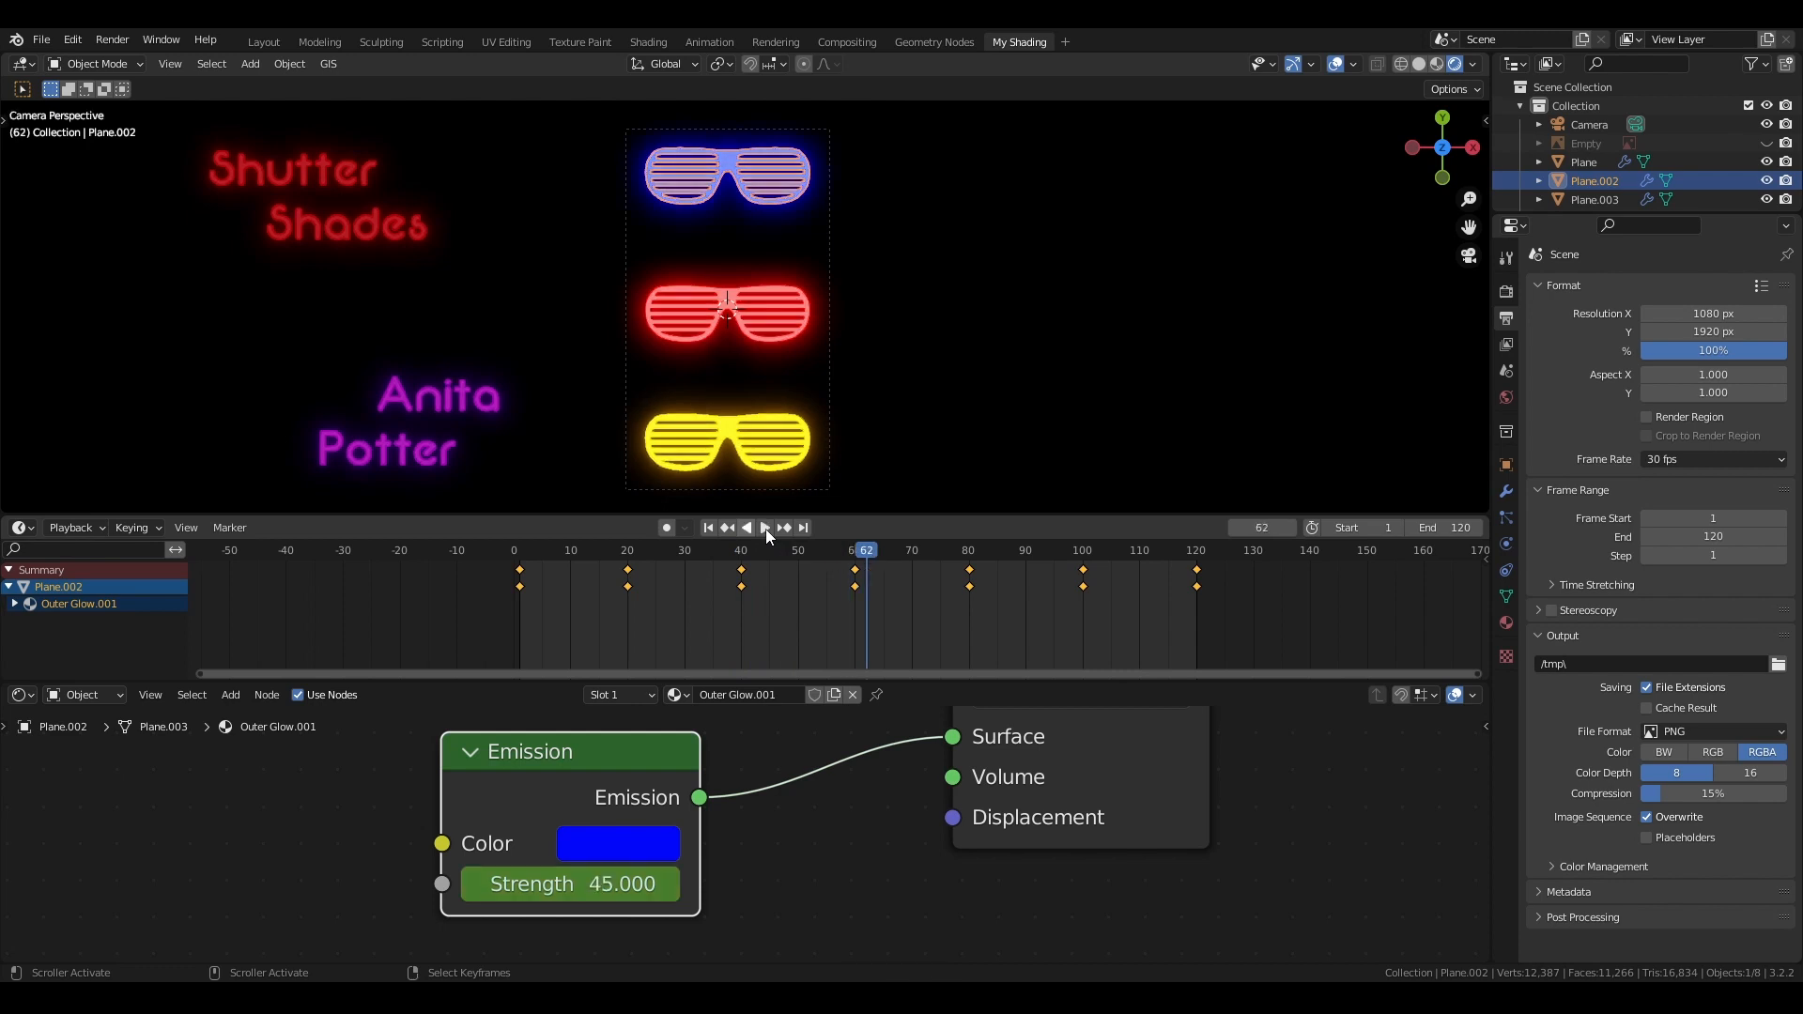
pyautogui.hotkey('ctrl', 's')
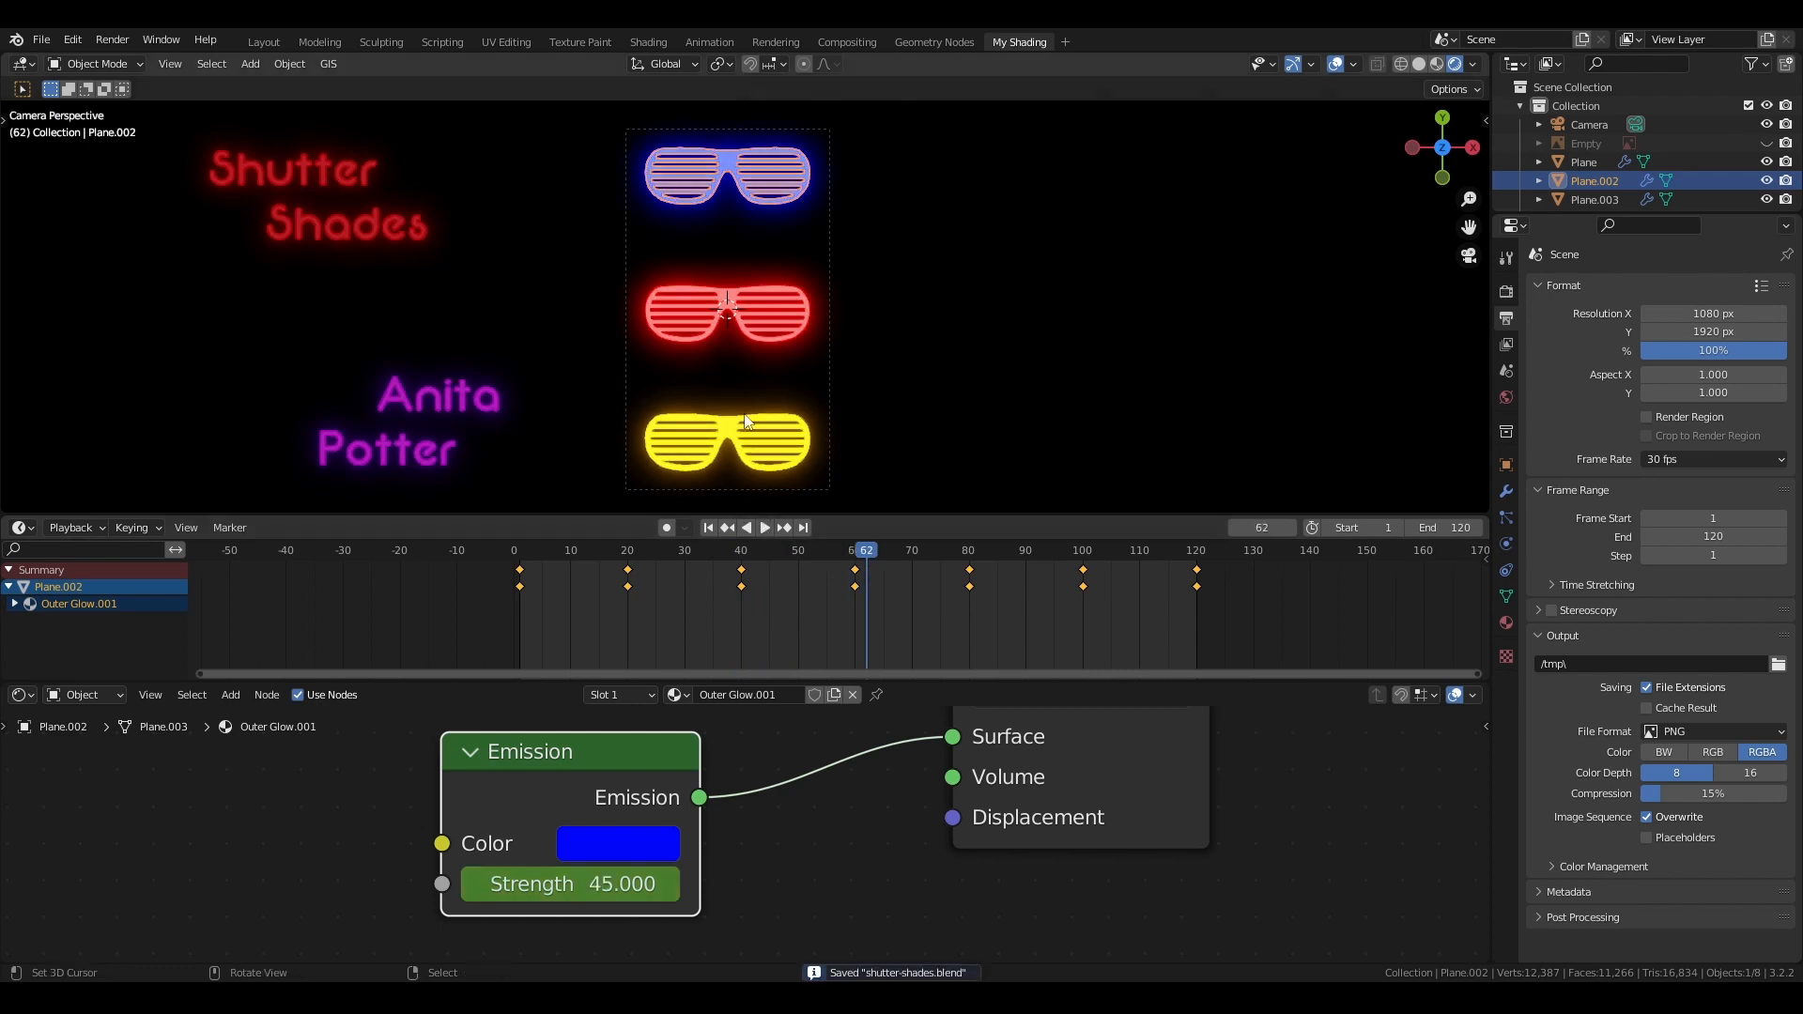
# Select the red glasses and keyframe their emission strength at 10 on frame 1
pyautogui.click(676, 312)
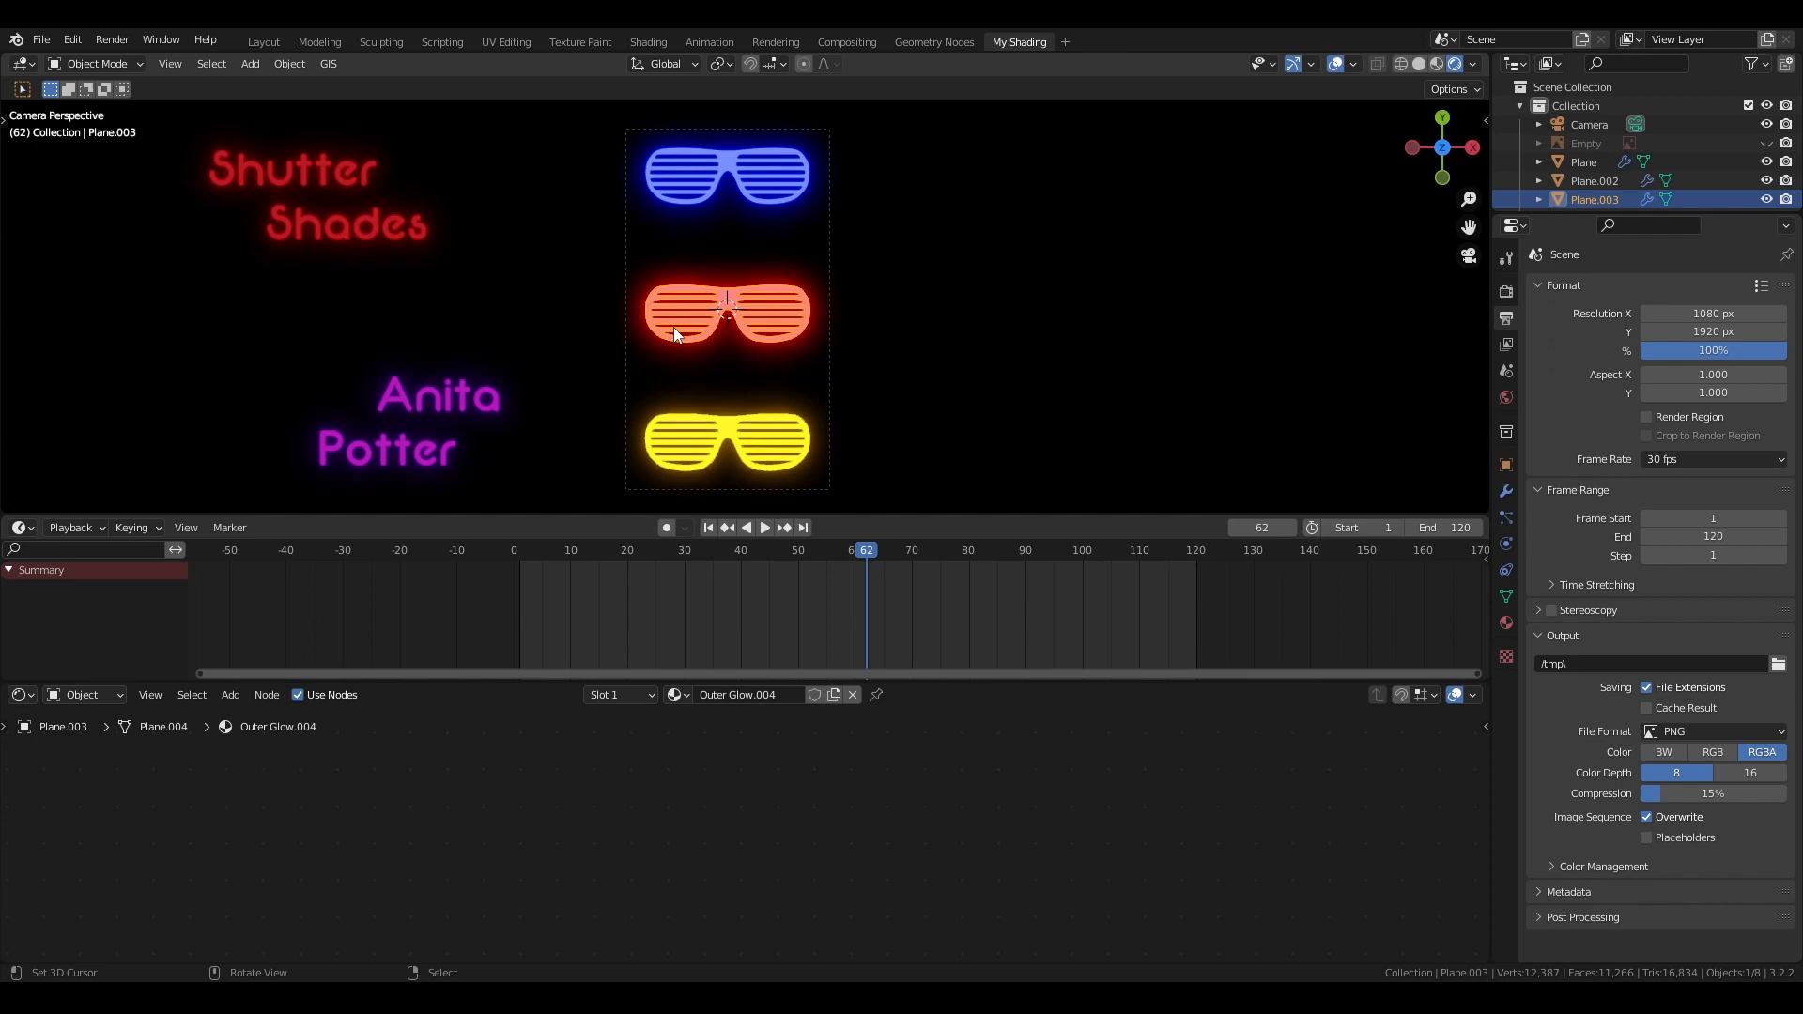
pyautogui.click(708, 527)
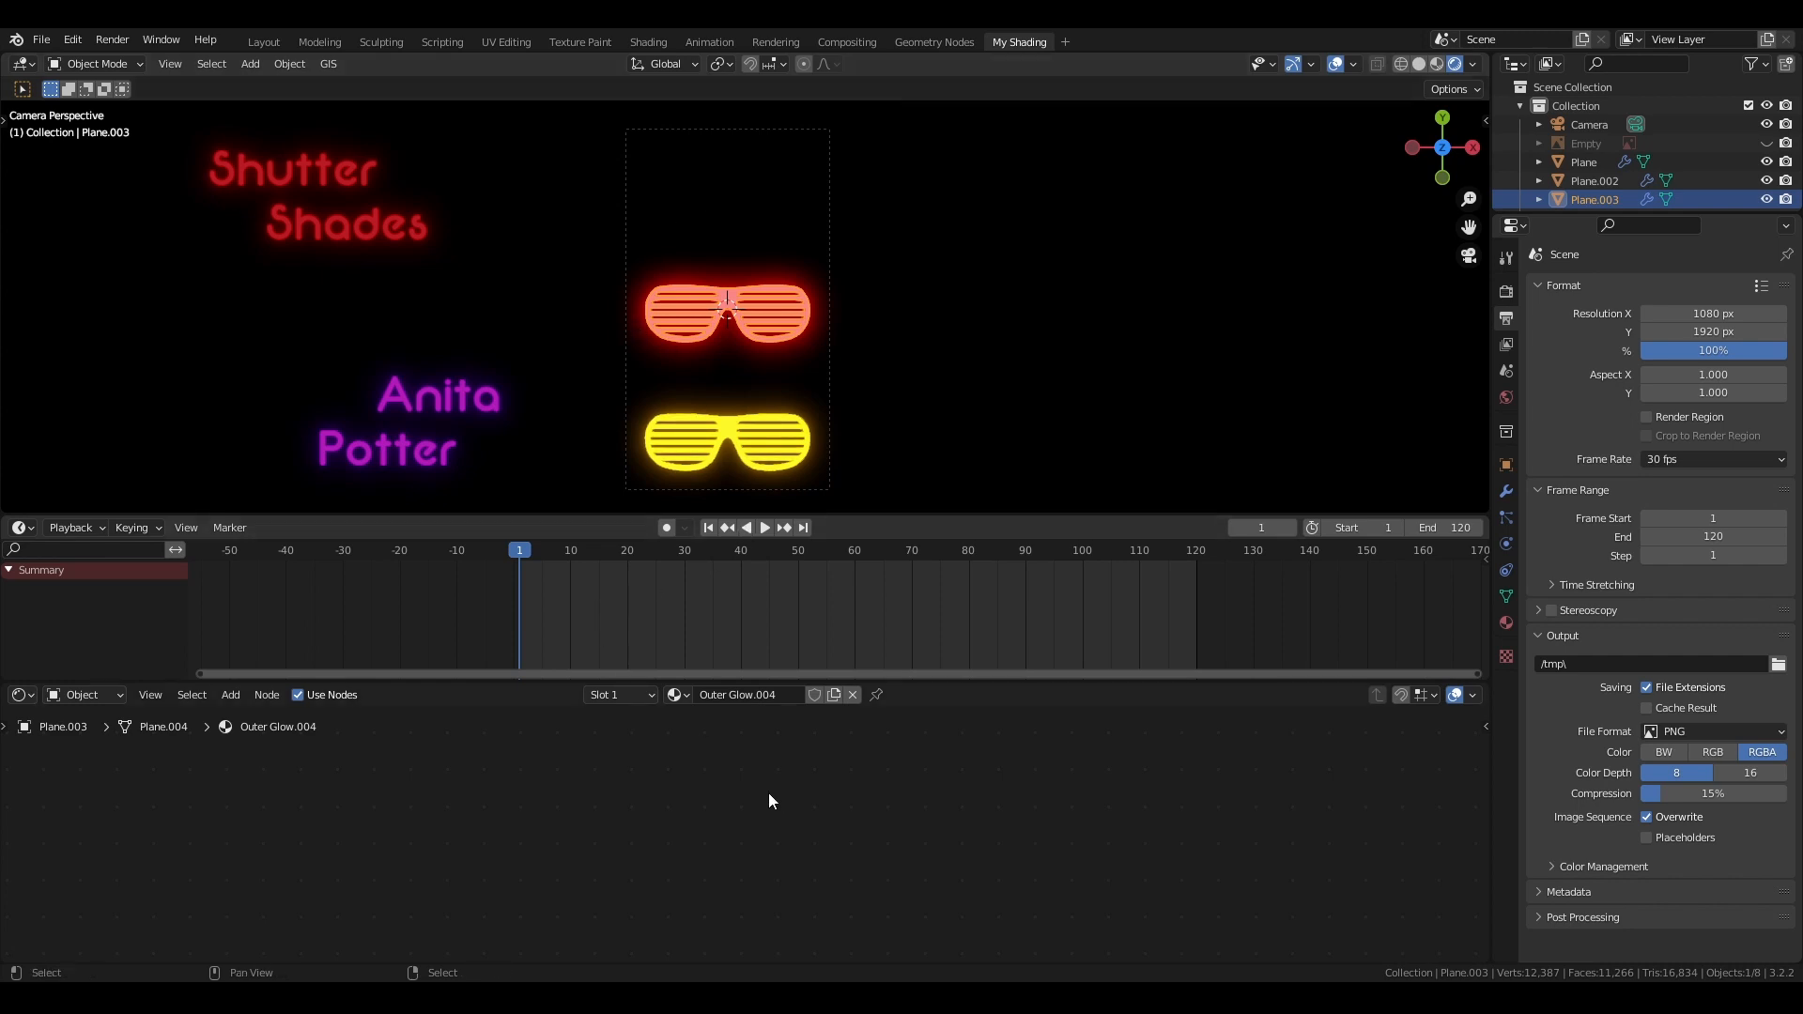
pyautogui.scroll(-5, 813, 772)
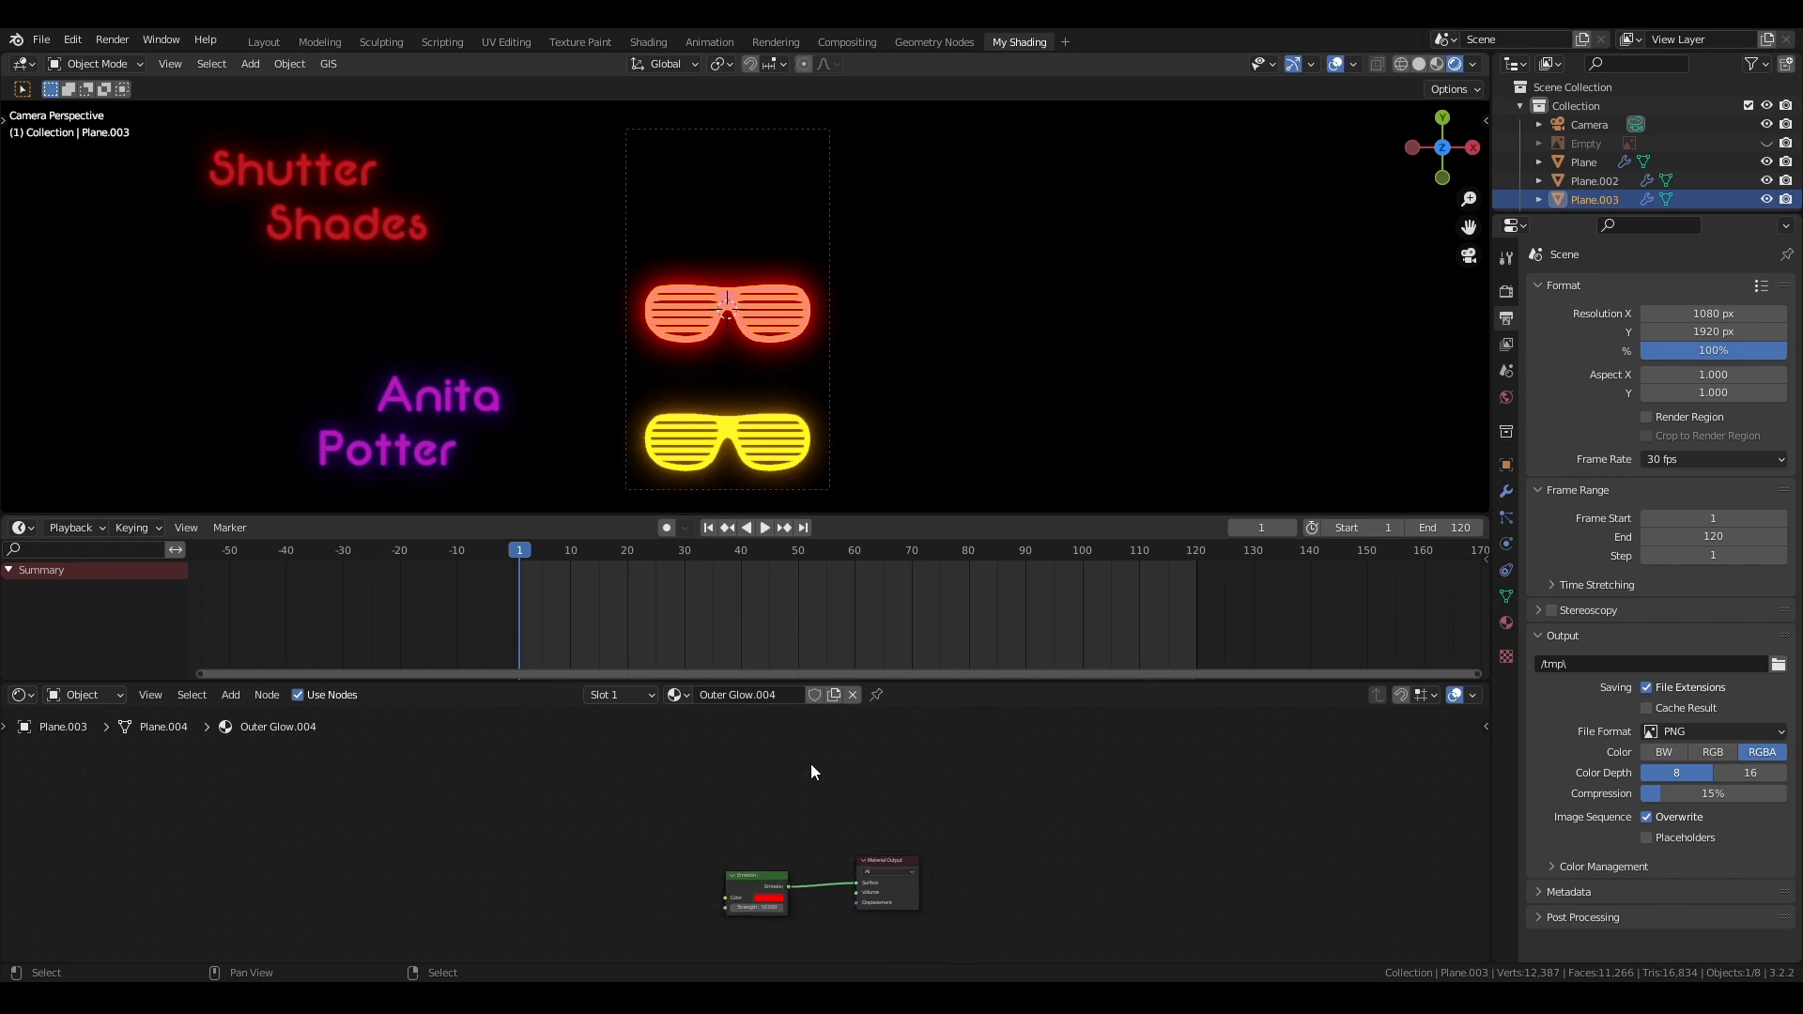
pyautogui.keyDown('shift'); pyautogui.scroll(-3, 809, 763); pyautogui.keyUp('shift')
pyautogui.scroll(2, 663, 852)
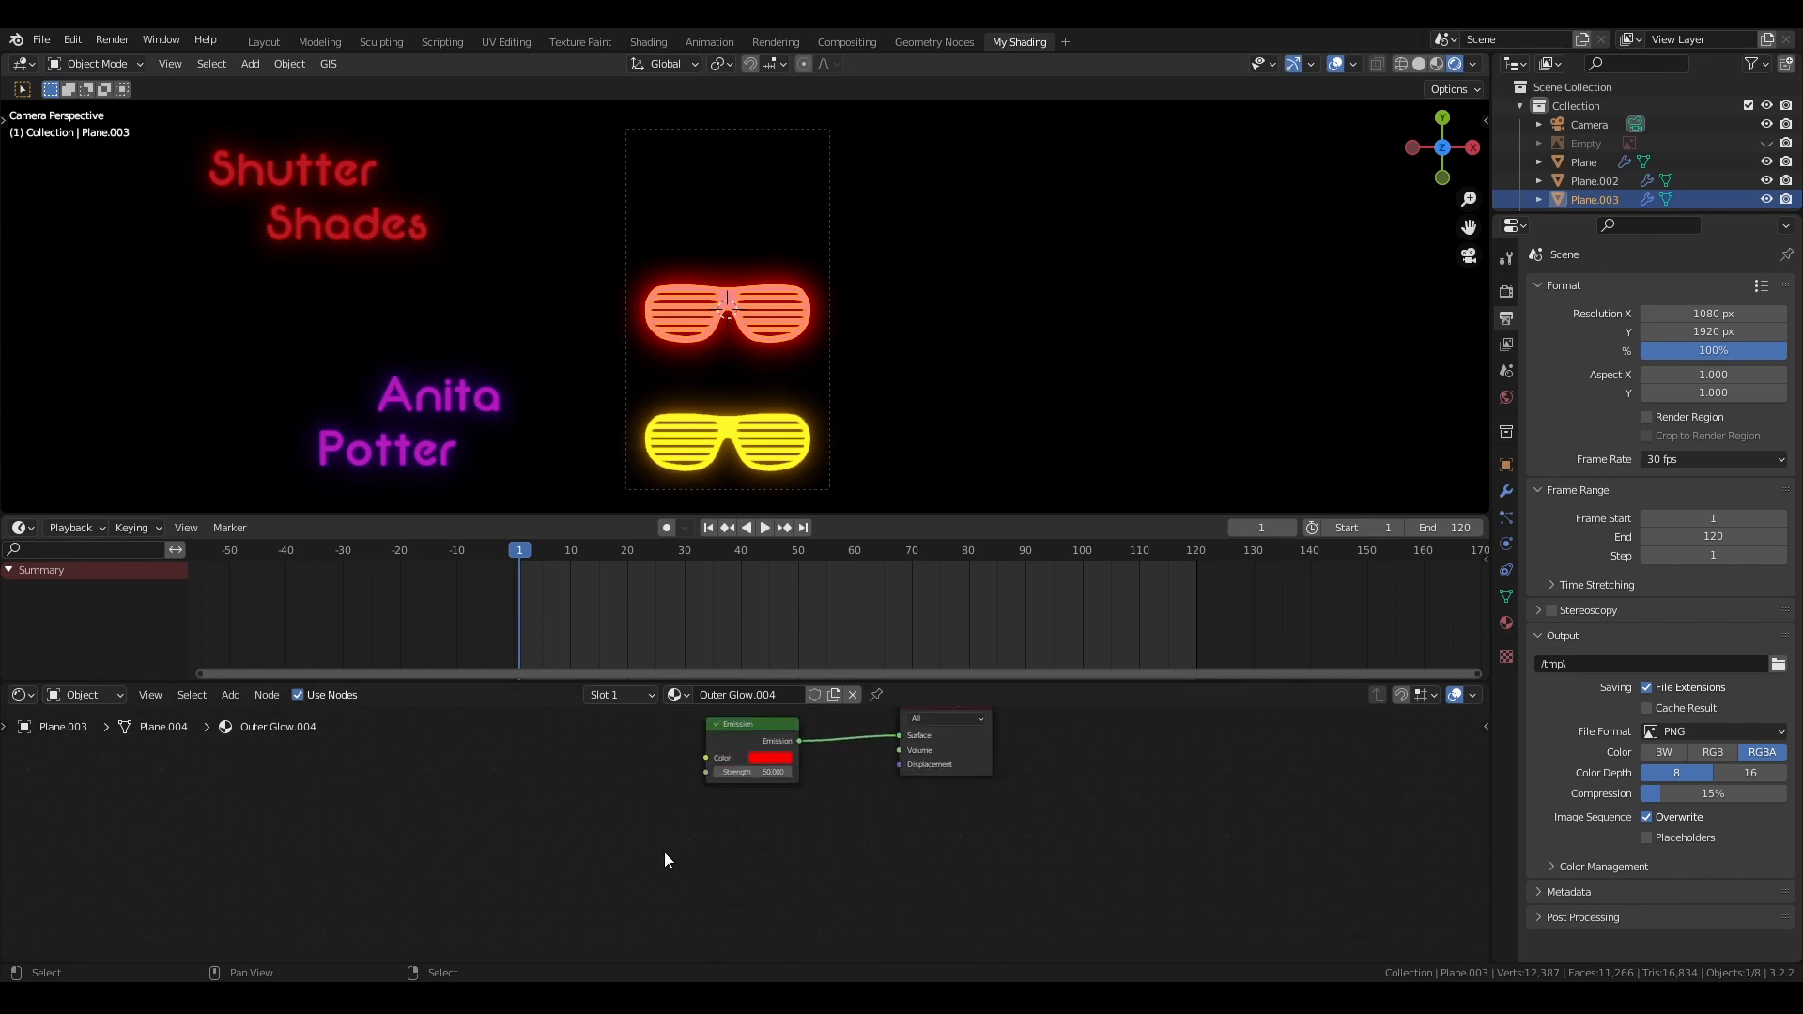
pyautogui.scroll(3, 663, 853)
pyautogui.moveTo(950, 748); pyautogui.dragTo(882, 874, button='middle')
pyautogui.scroll(3, 757, 840)
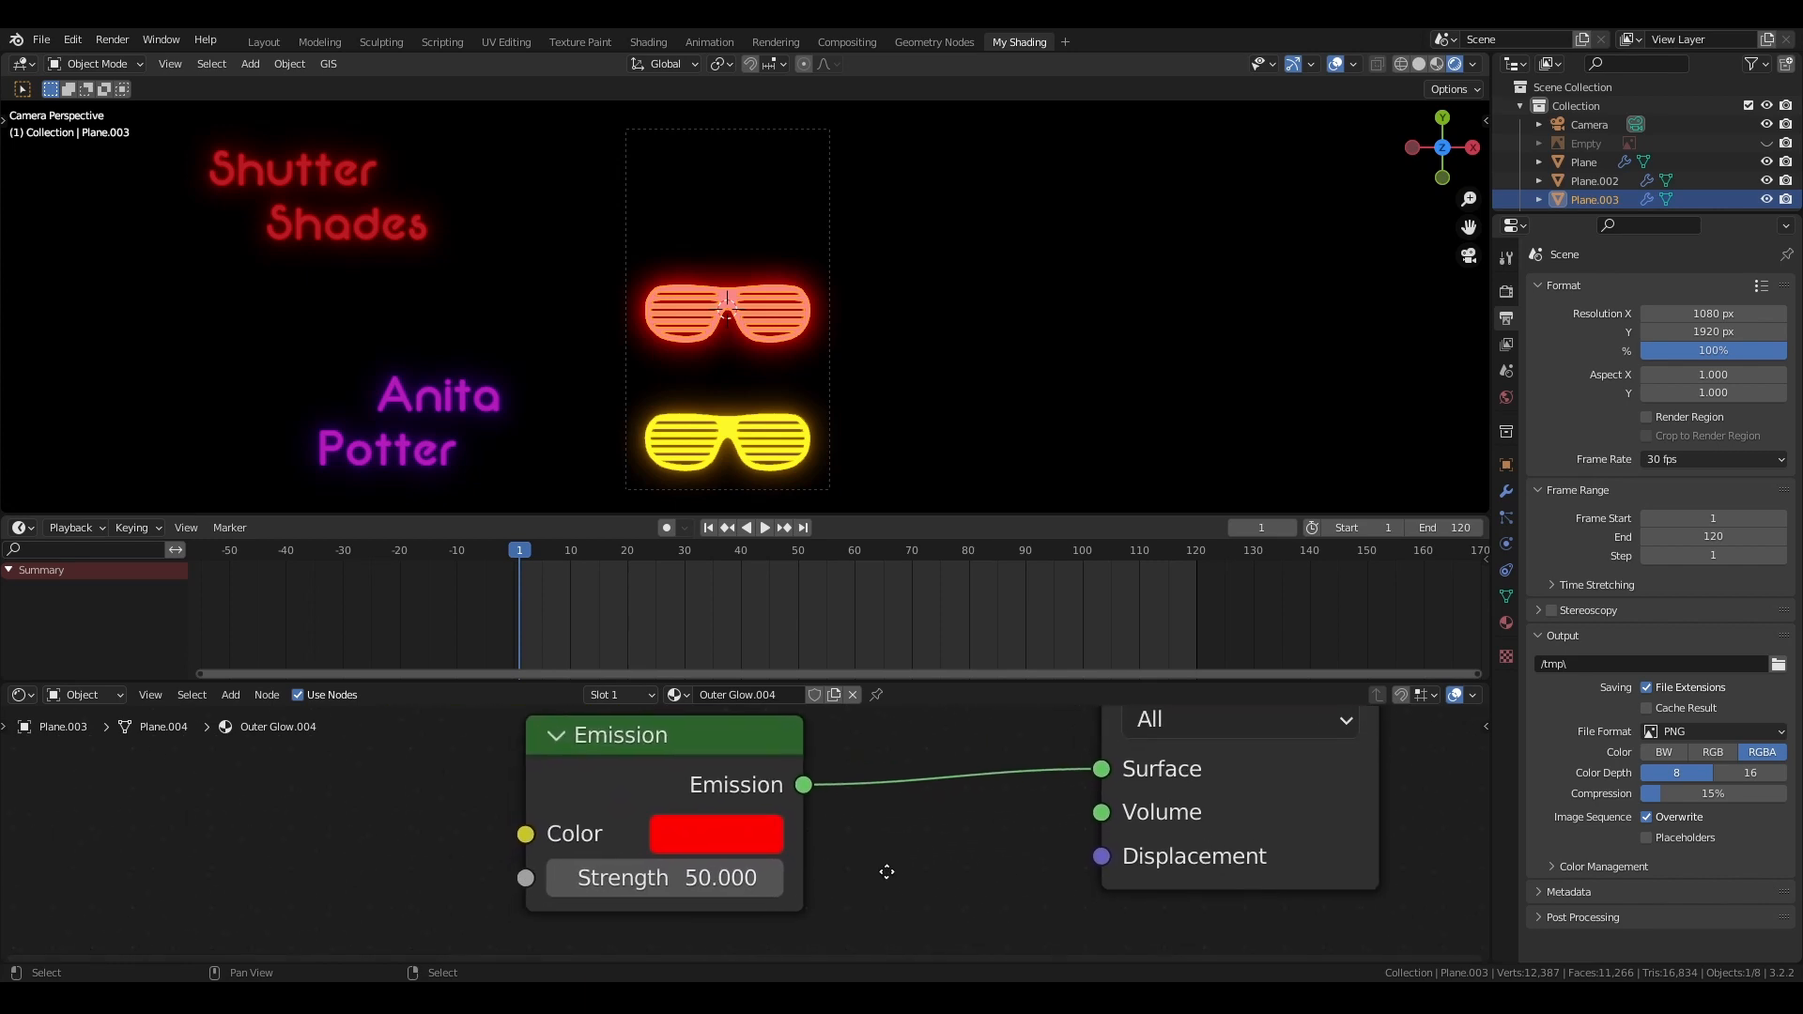
pyautogui.click(677, 882)
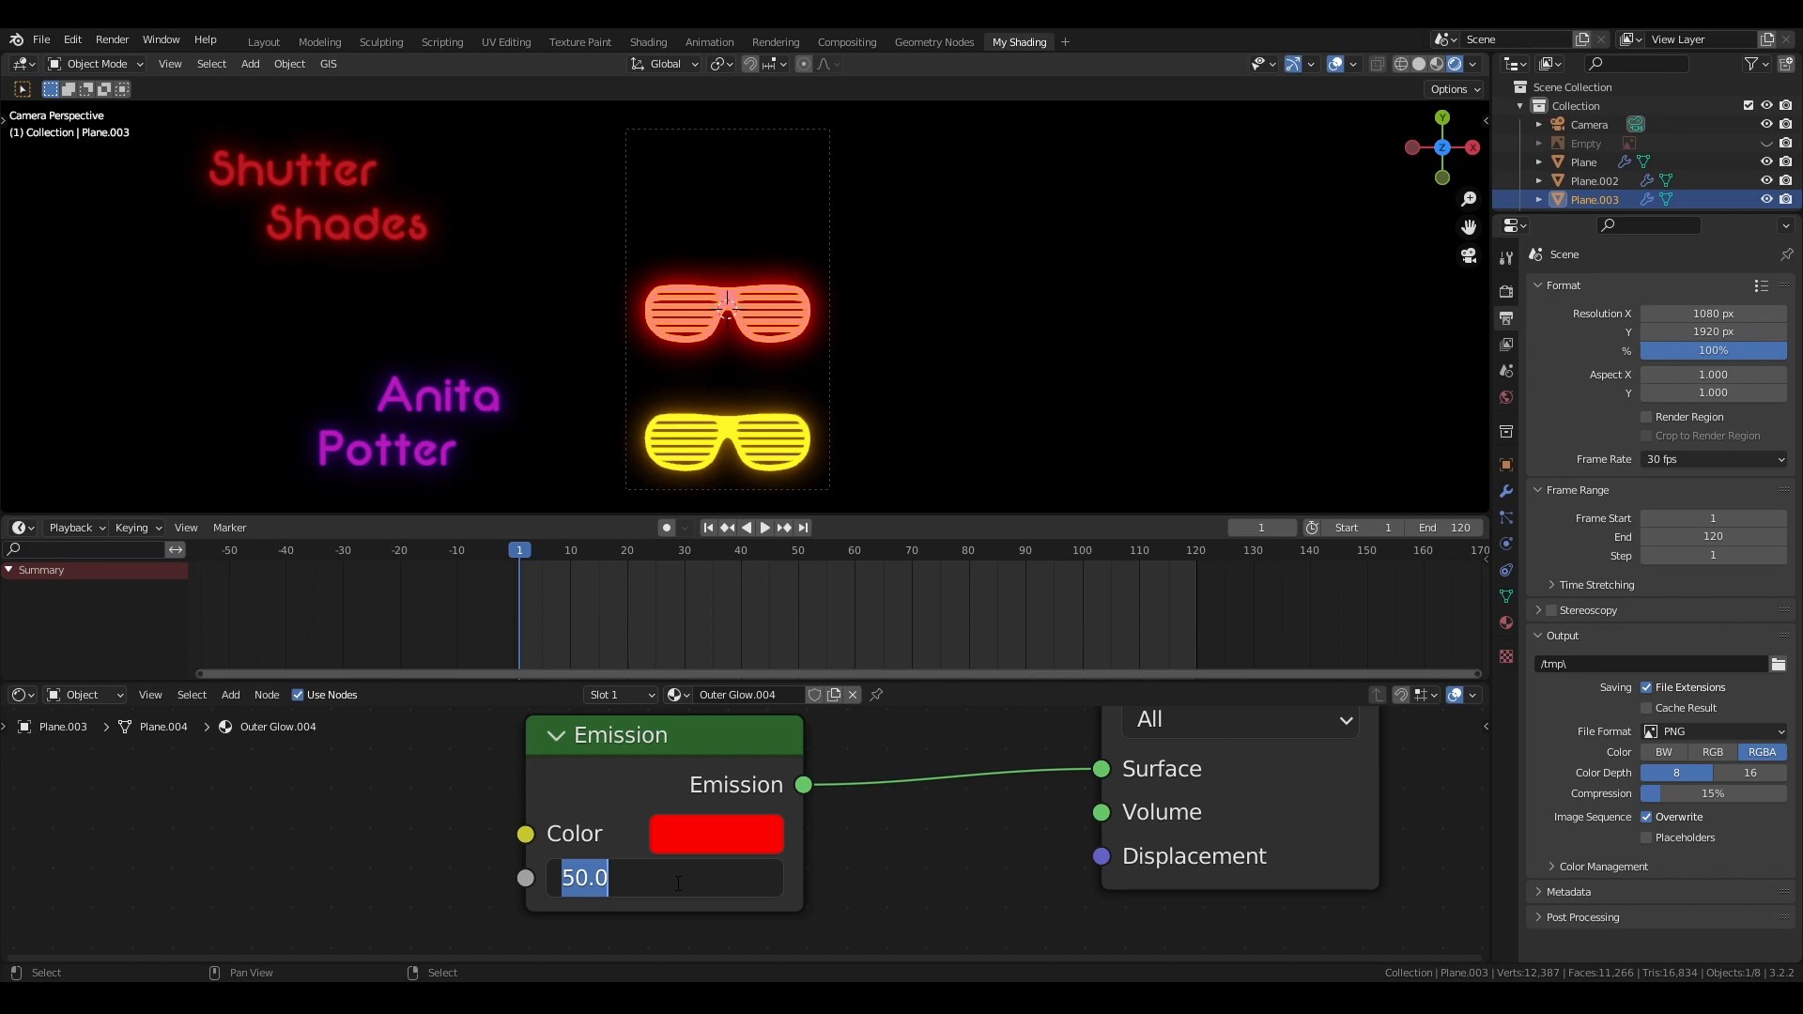
pyautogui.write('10')
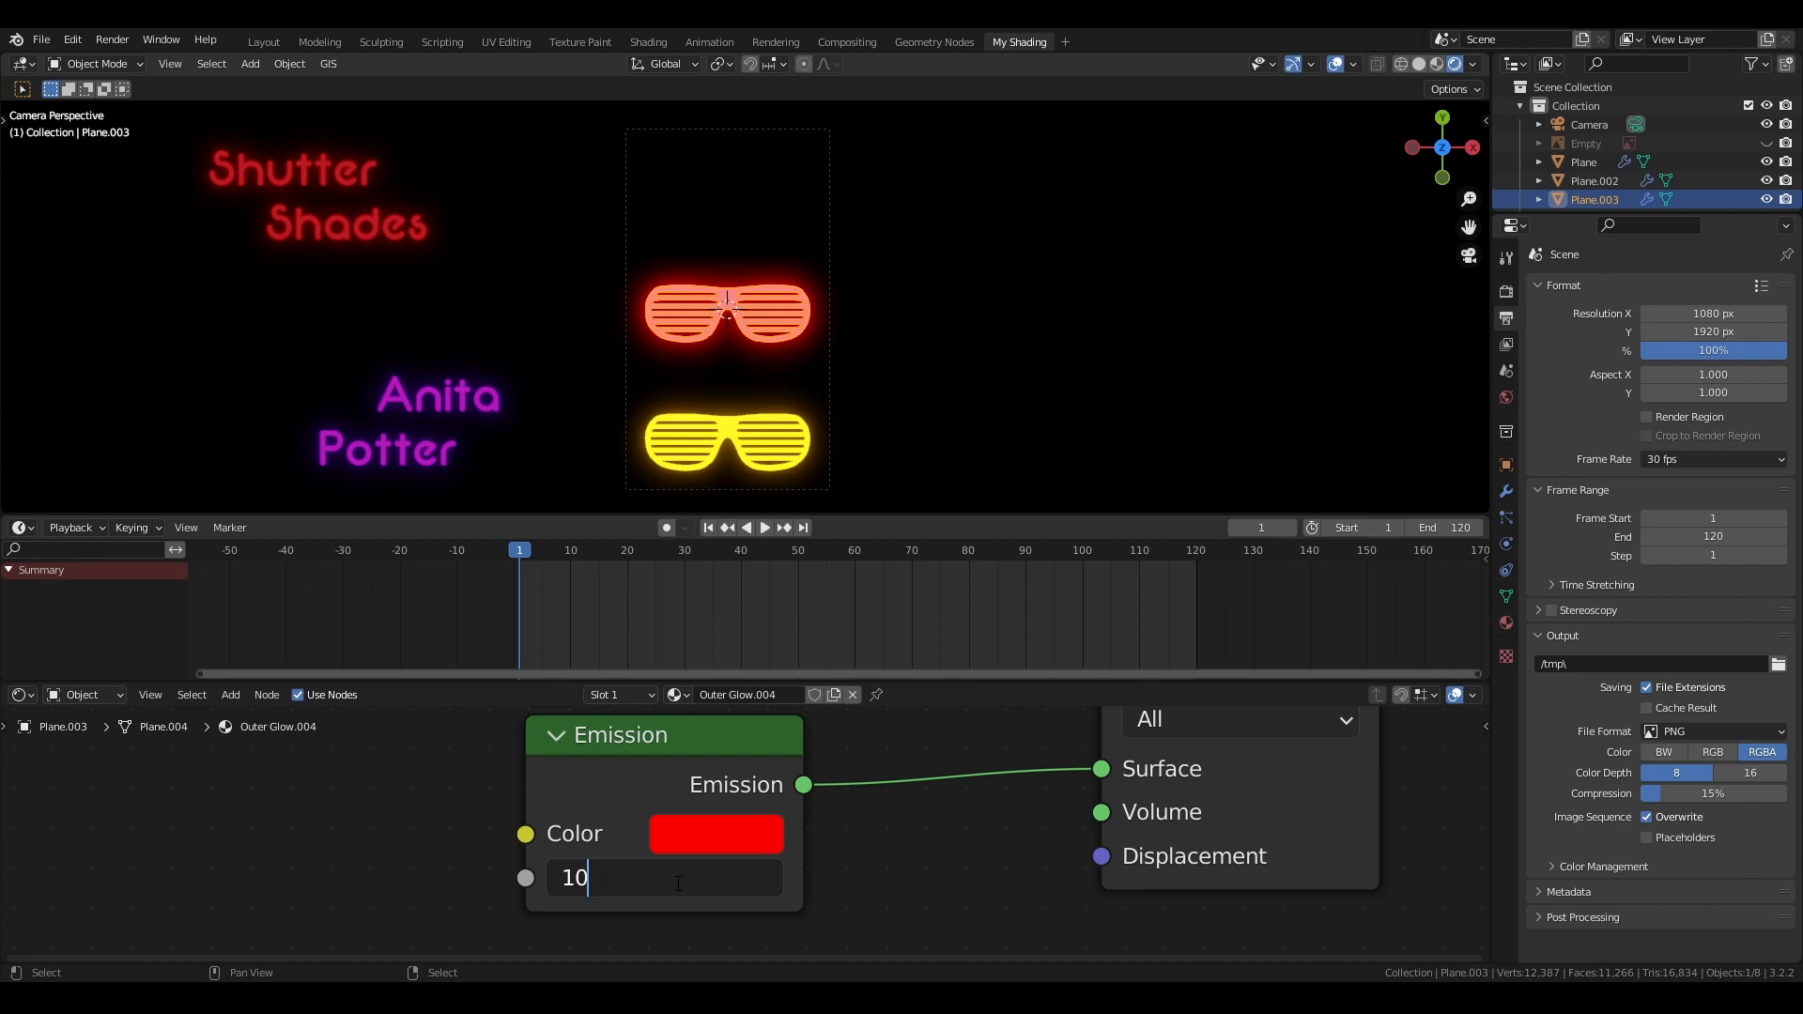
pyautogui.press('Return')
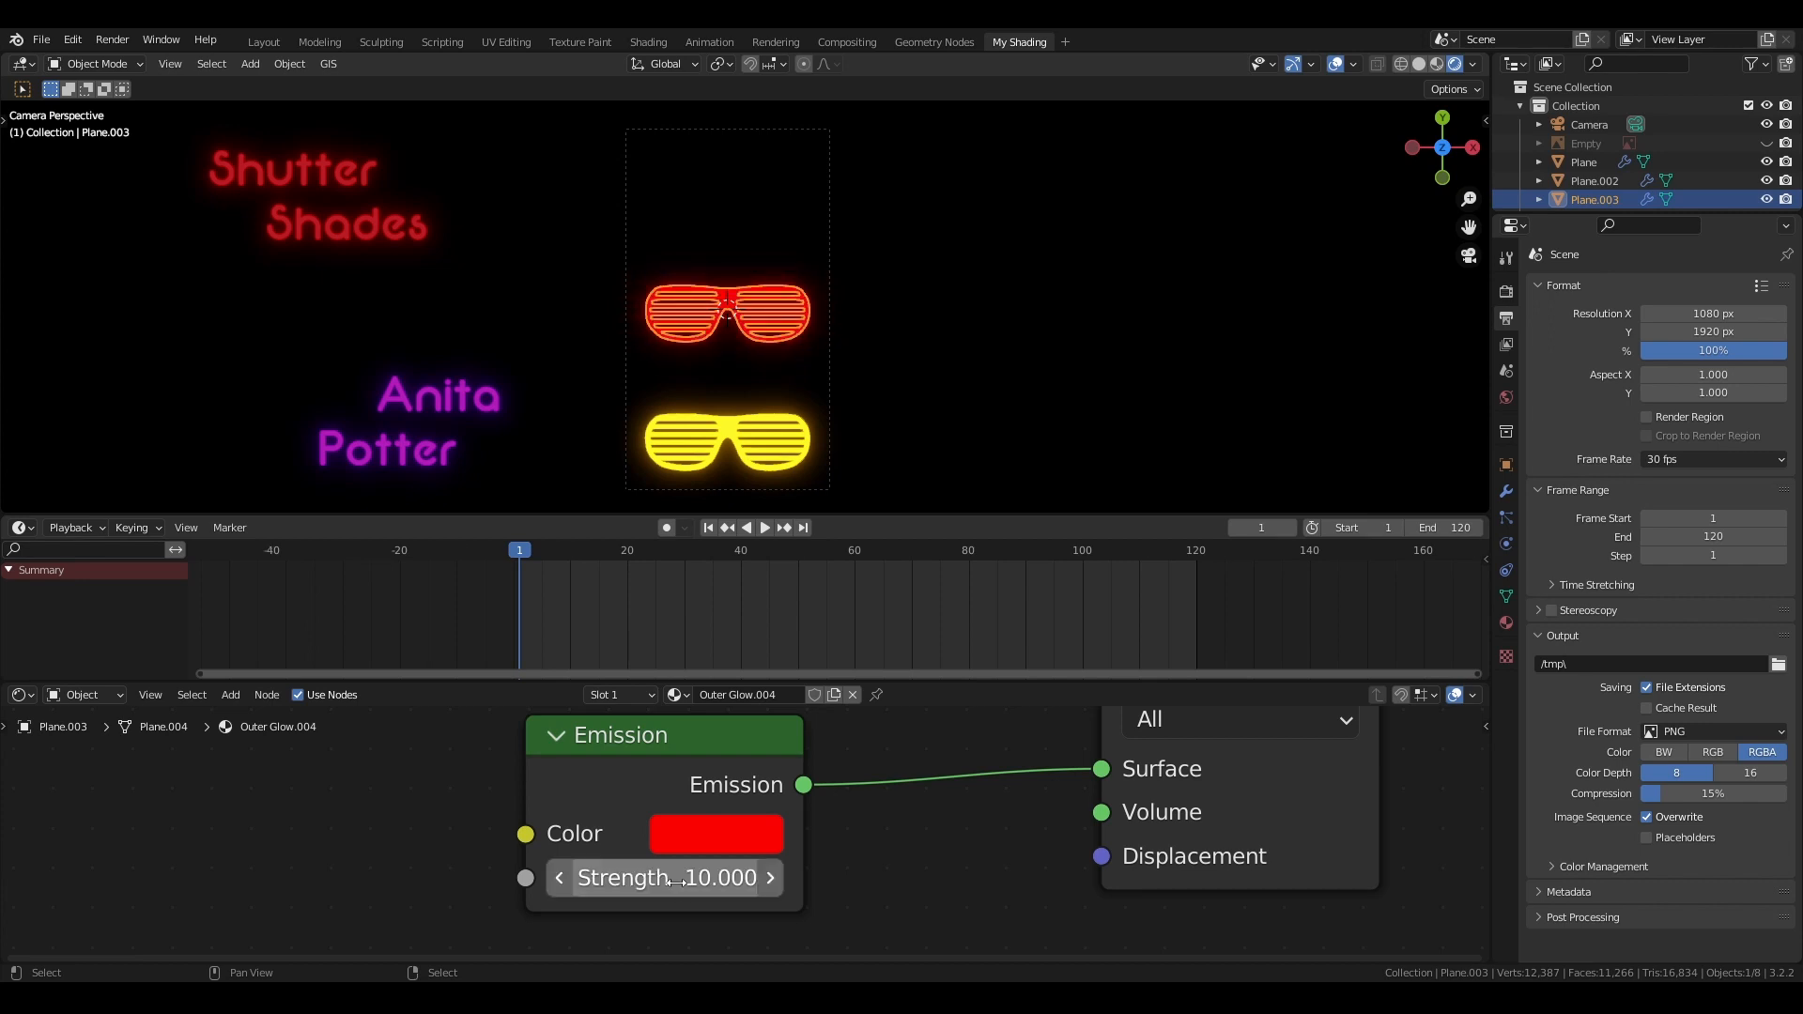
pyautogui.press('i')
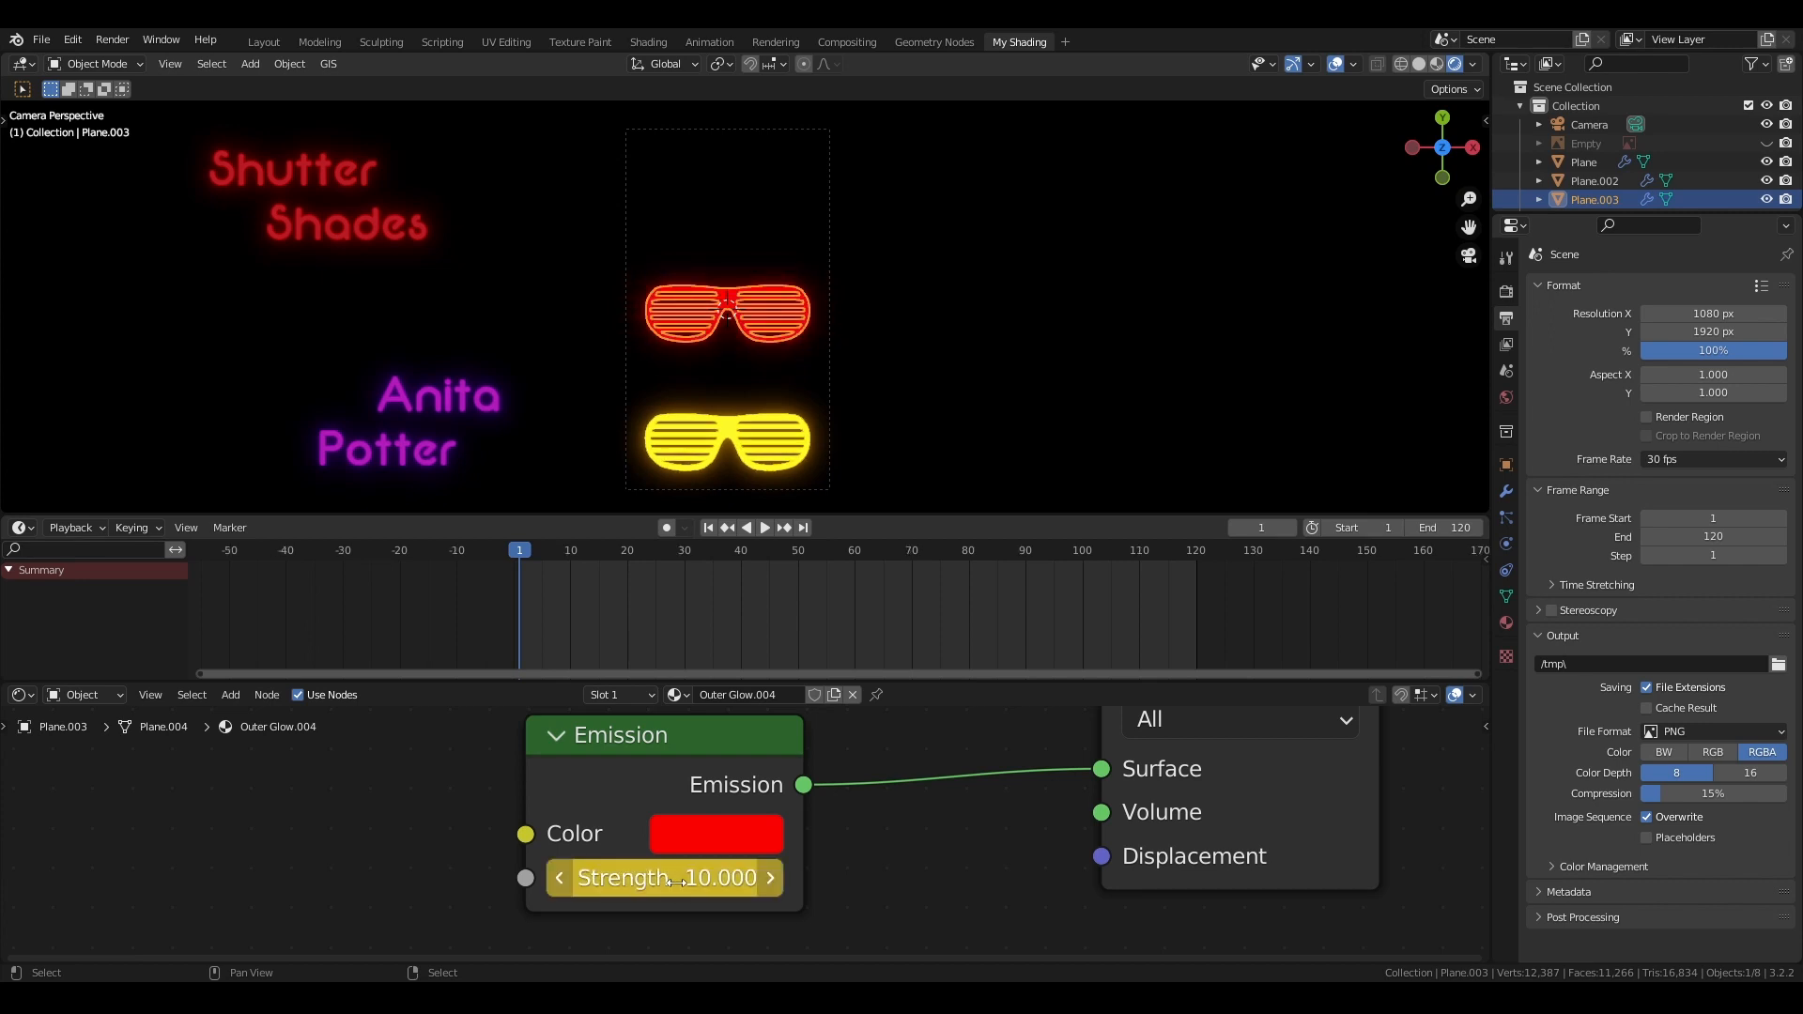
# Keyframe the red glasses' emission strength at 50 on frame 20
pyautogui.click(627, 589)
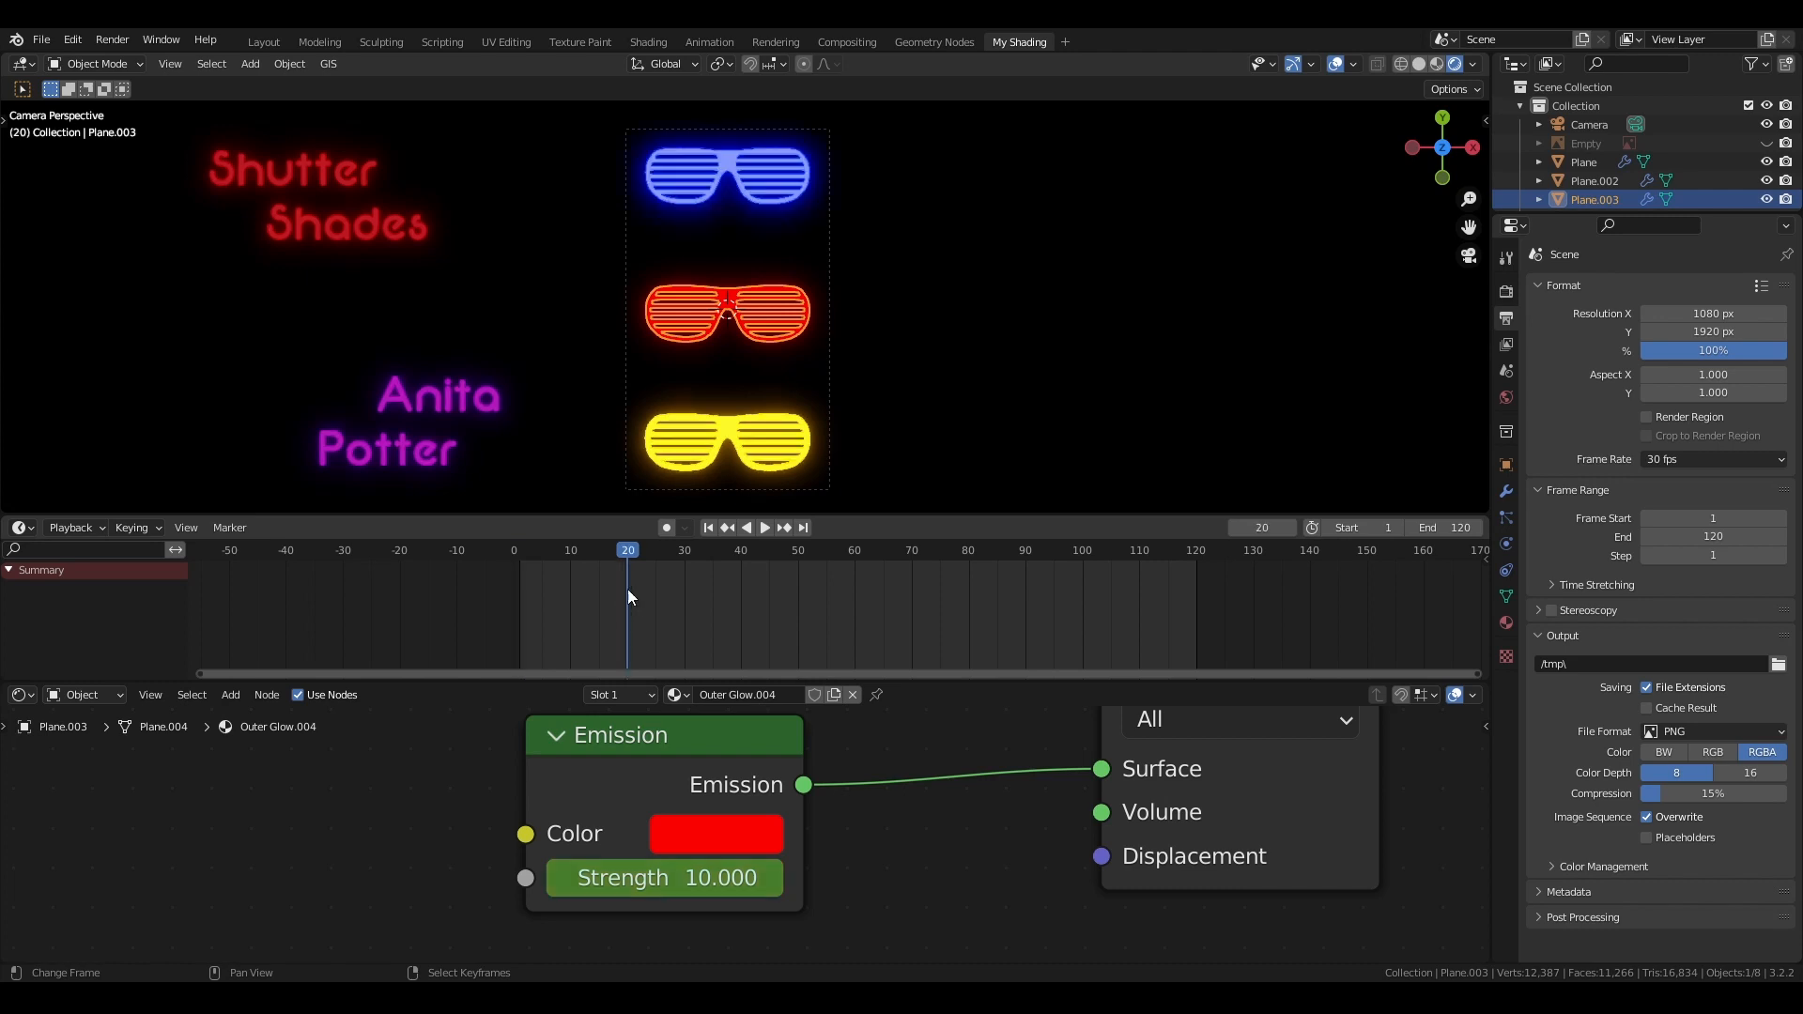
pyautogui.click(719, 878)
pyautogui.write('50')
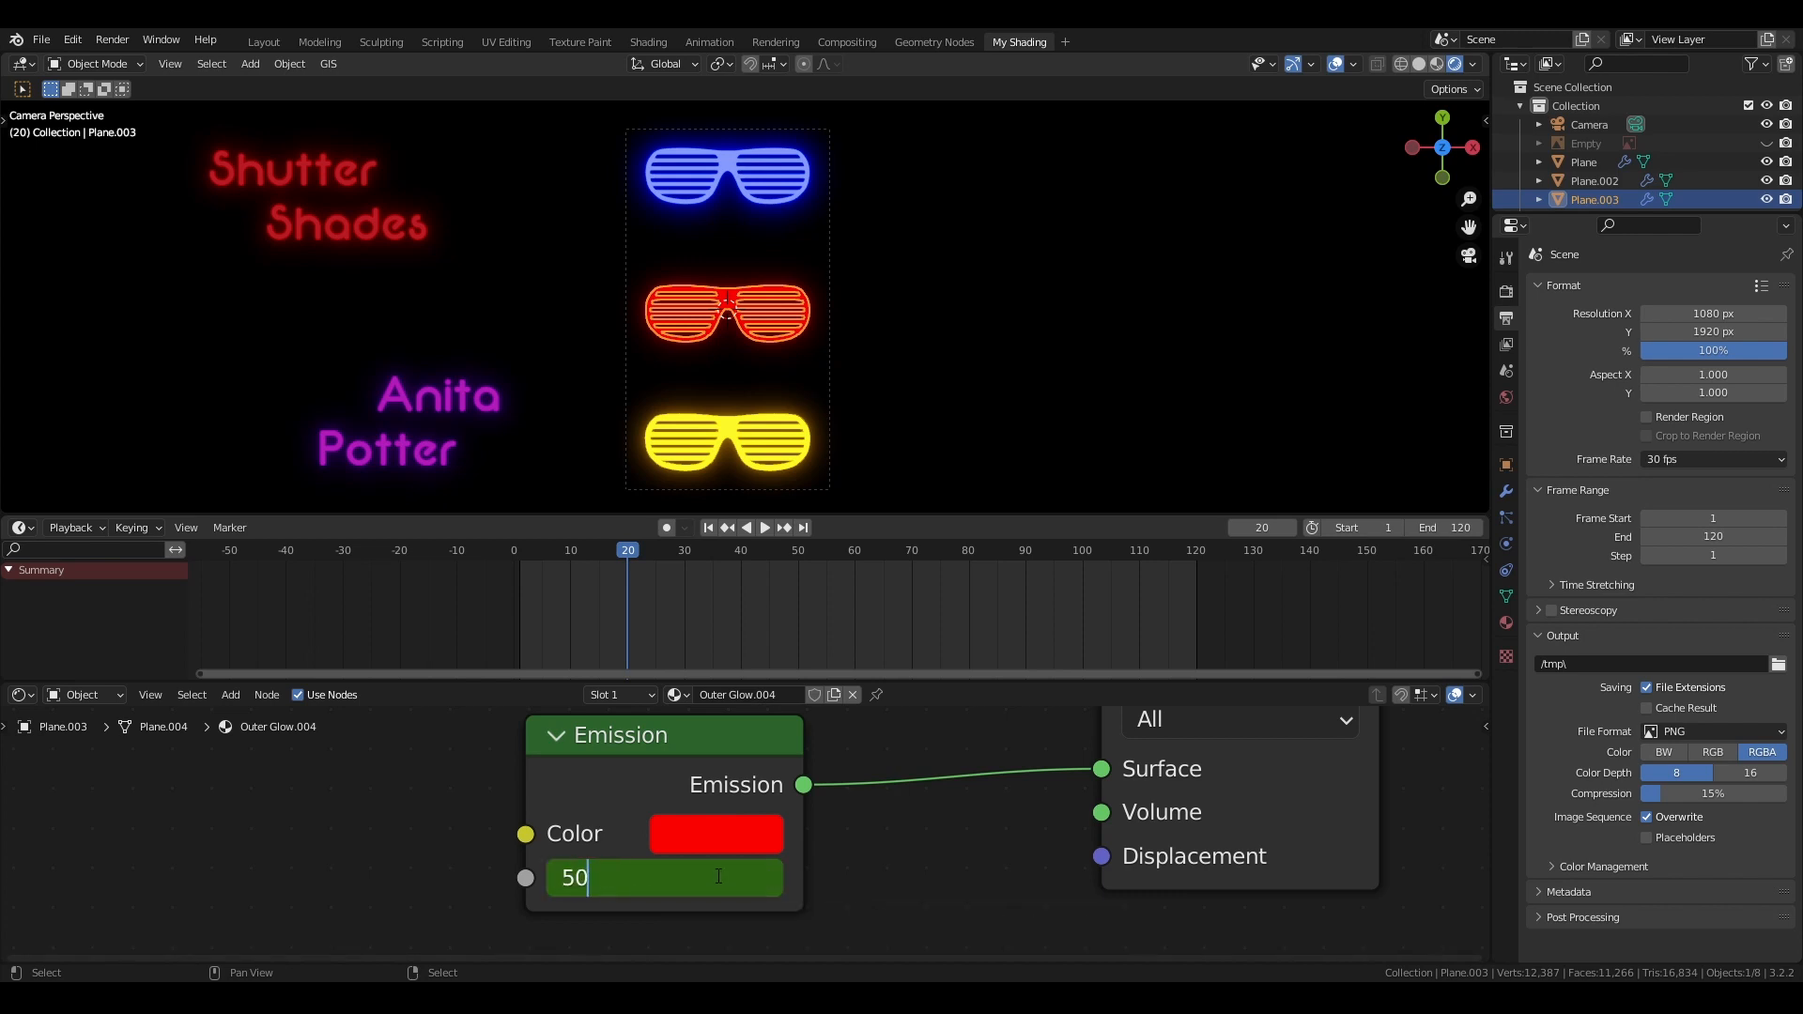
pyautogui.press('Return')
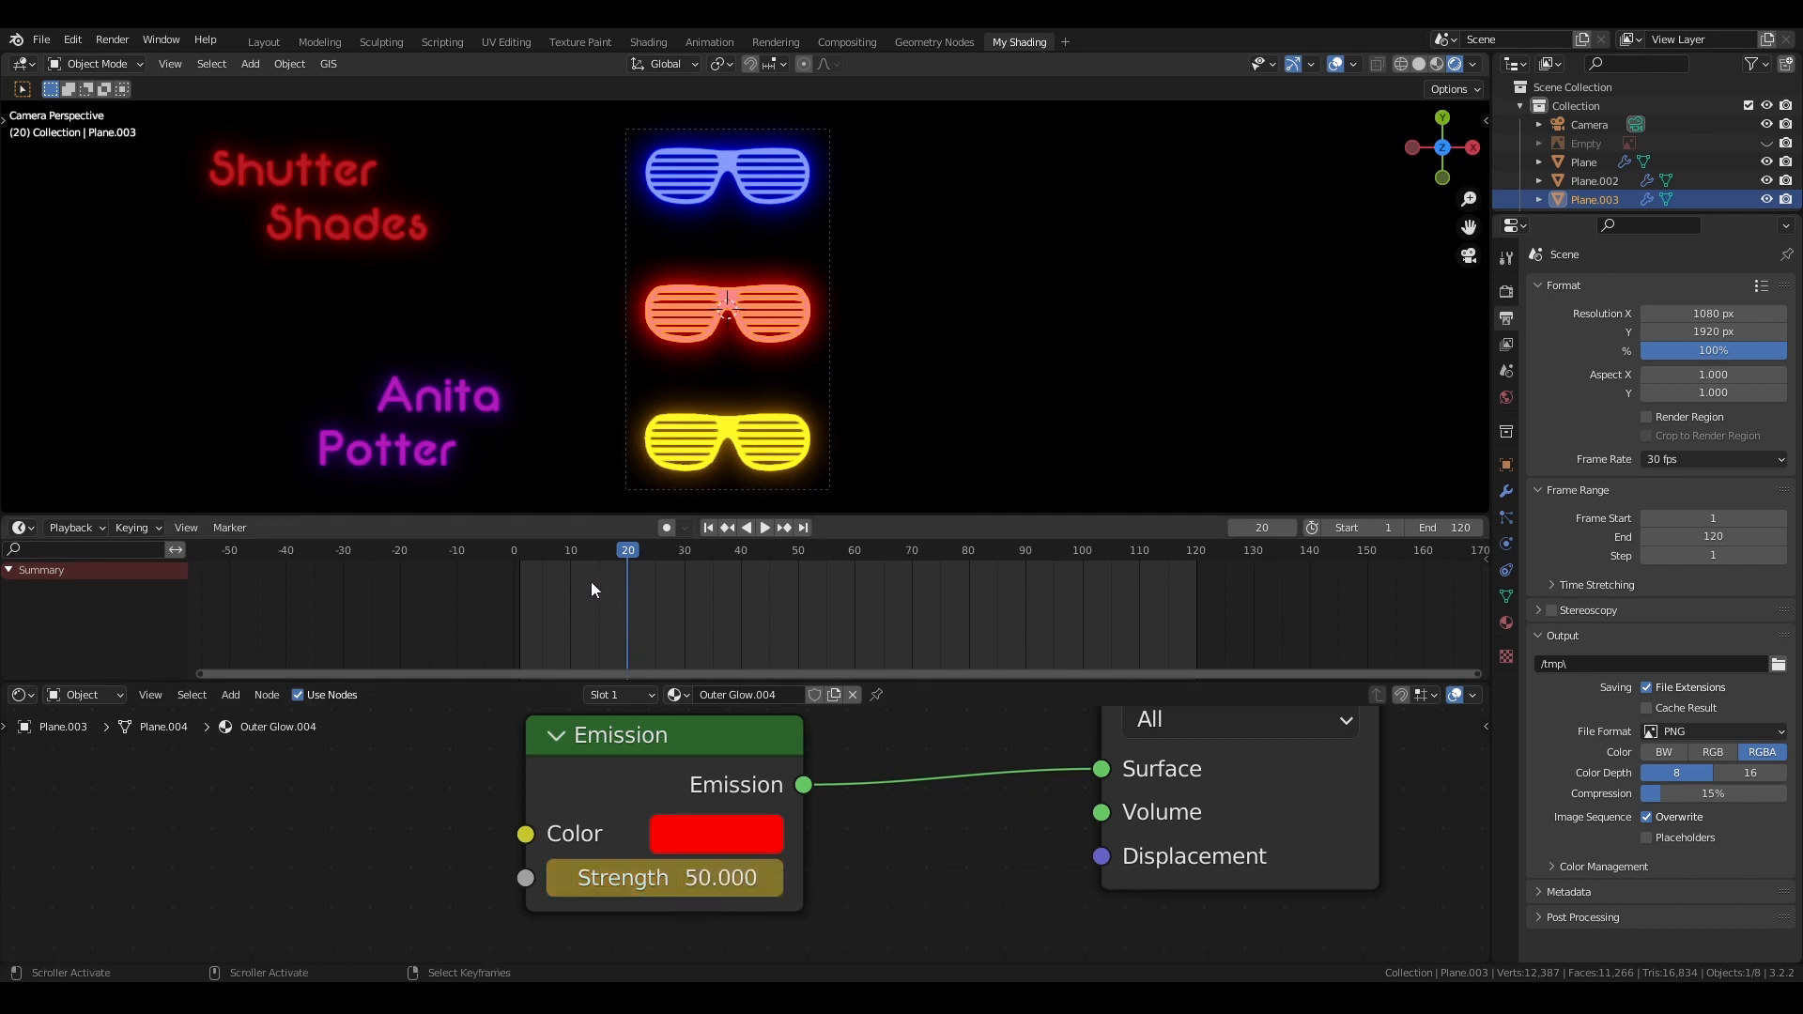
pyautogui.moveTo(595, 580); pyautogui.dragTo(611, 665, button='middle')
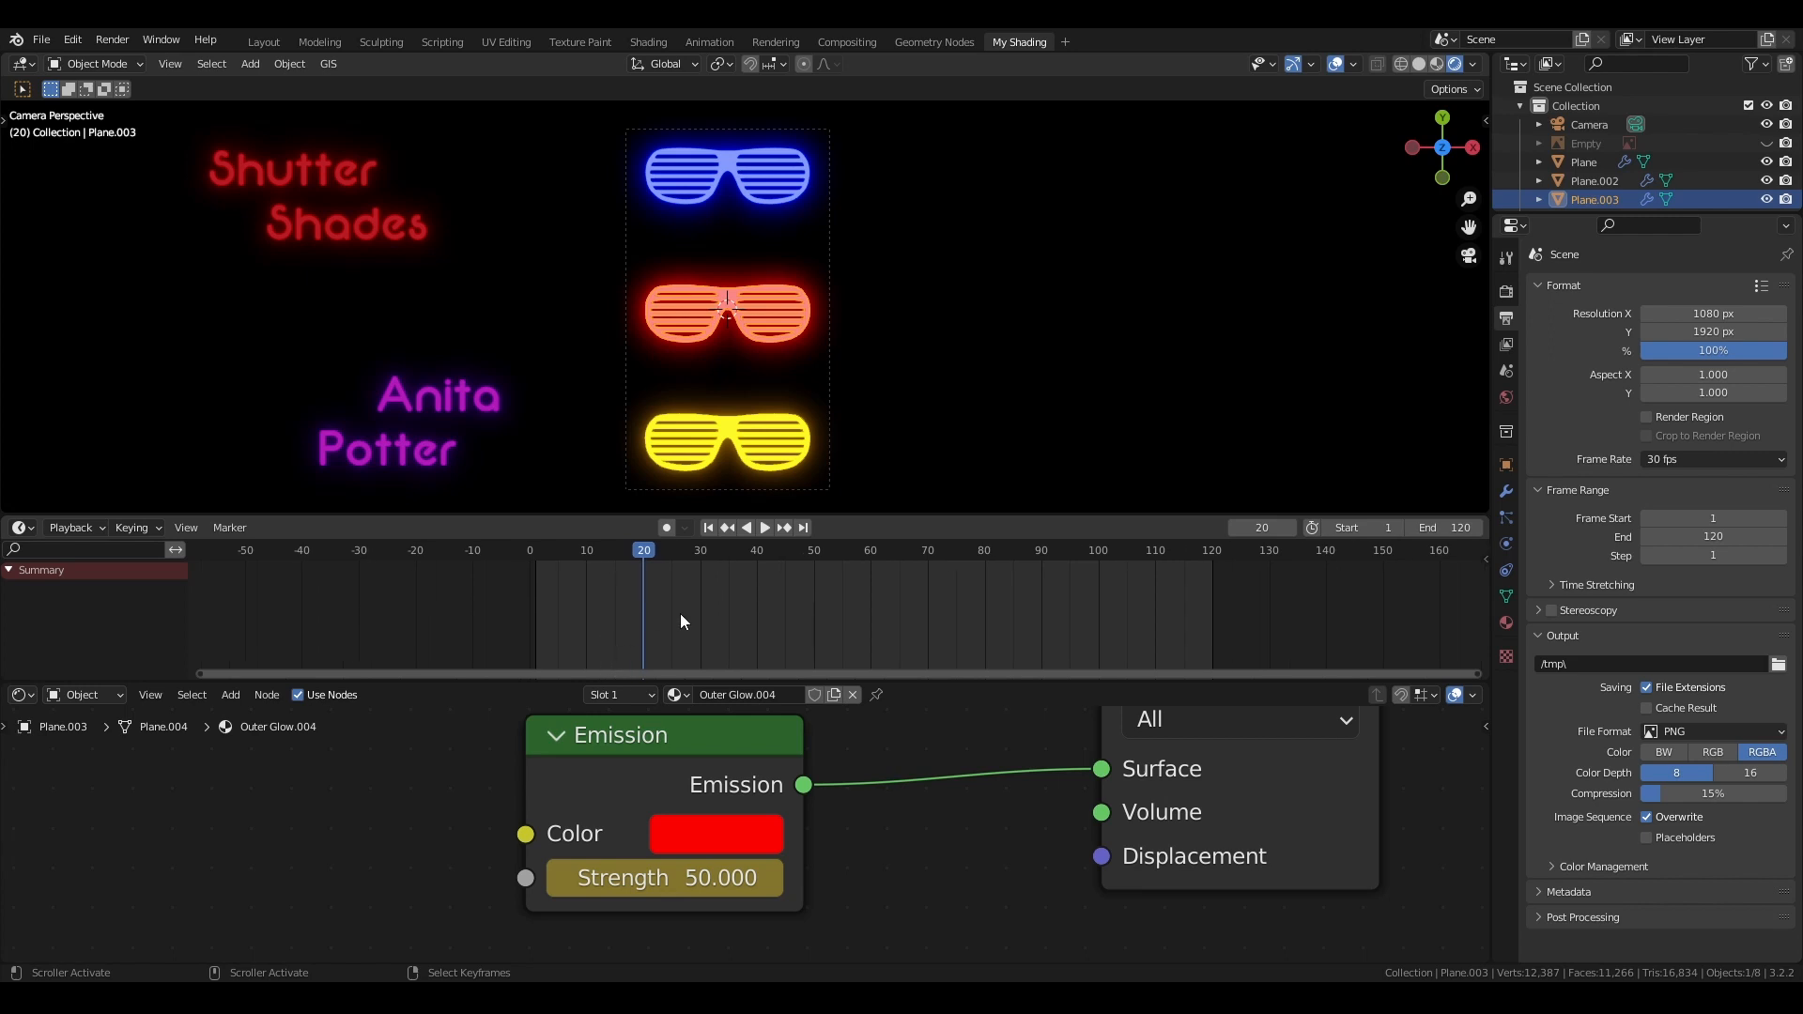
pyautogui.moveTo(707, 584); pyautogui.dragTo(697, 669, button='middle')
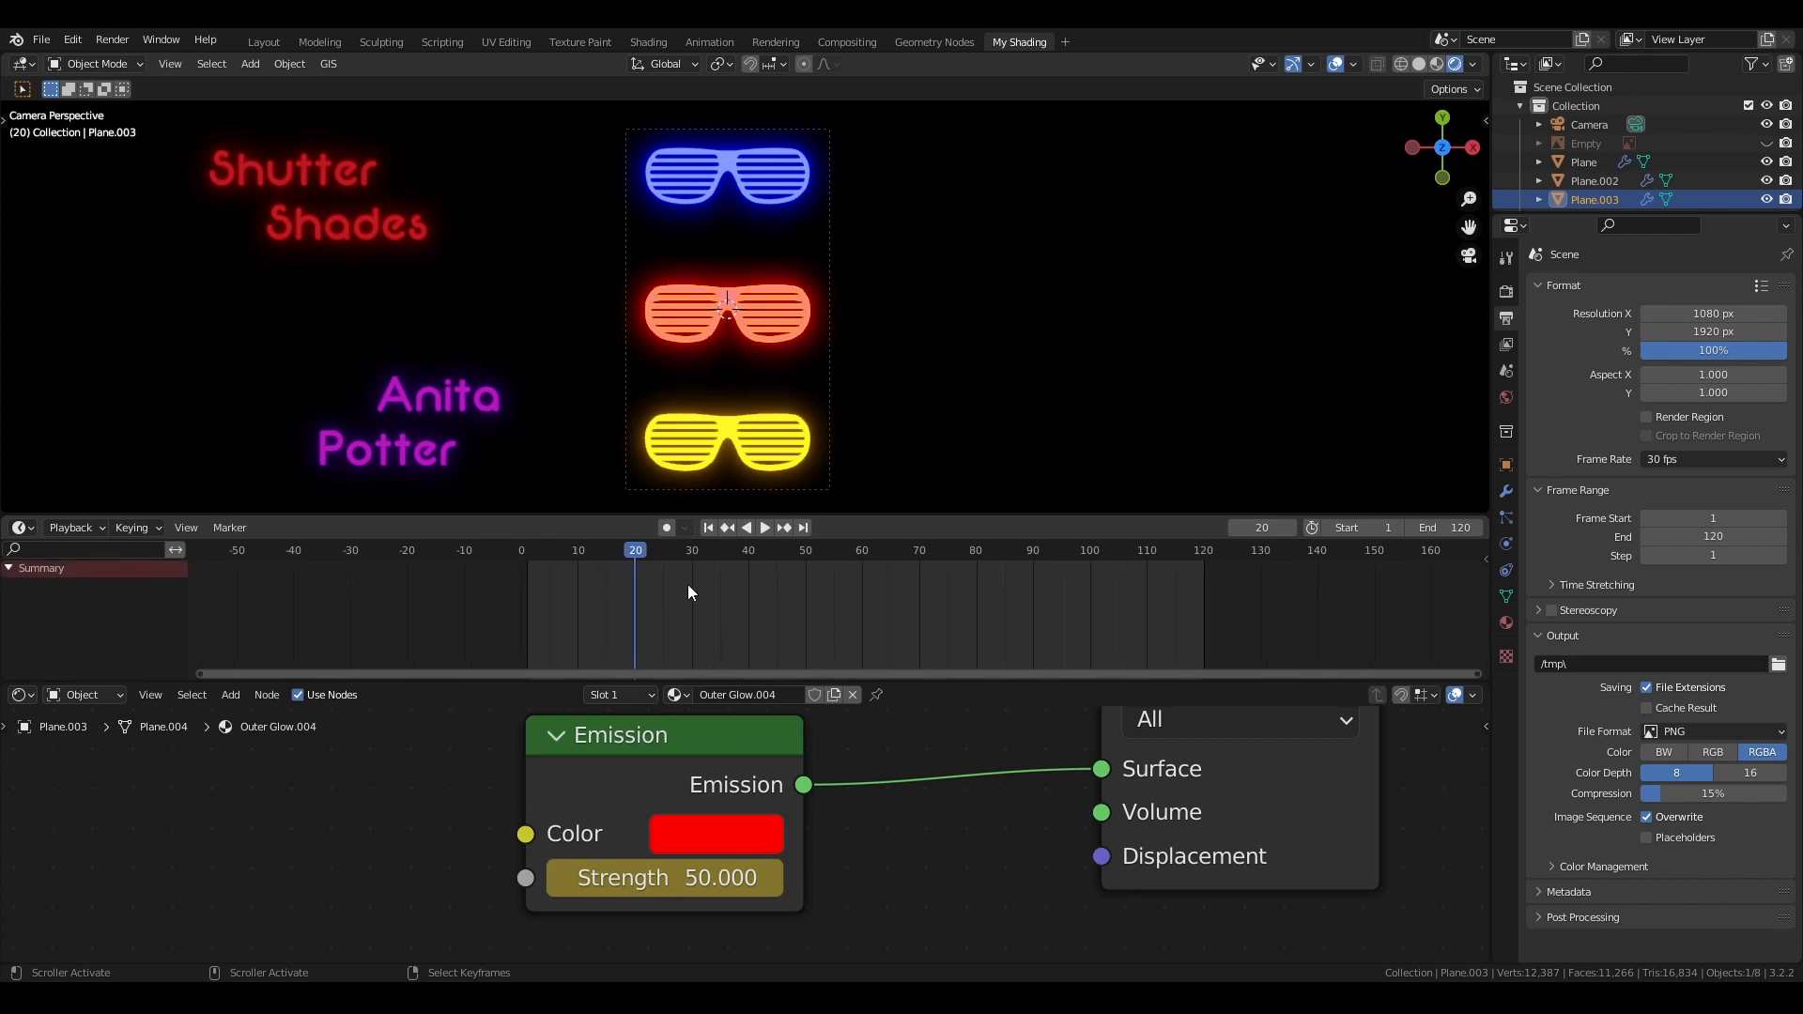
pyautogui.moveTo(685, 575); pyautogui.dragTo(674, 624, button='middle')
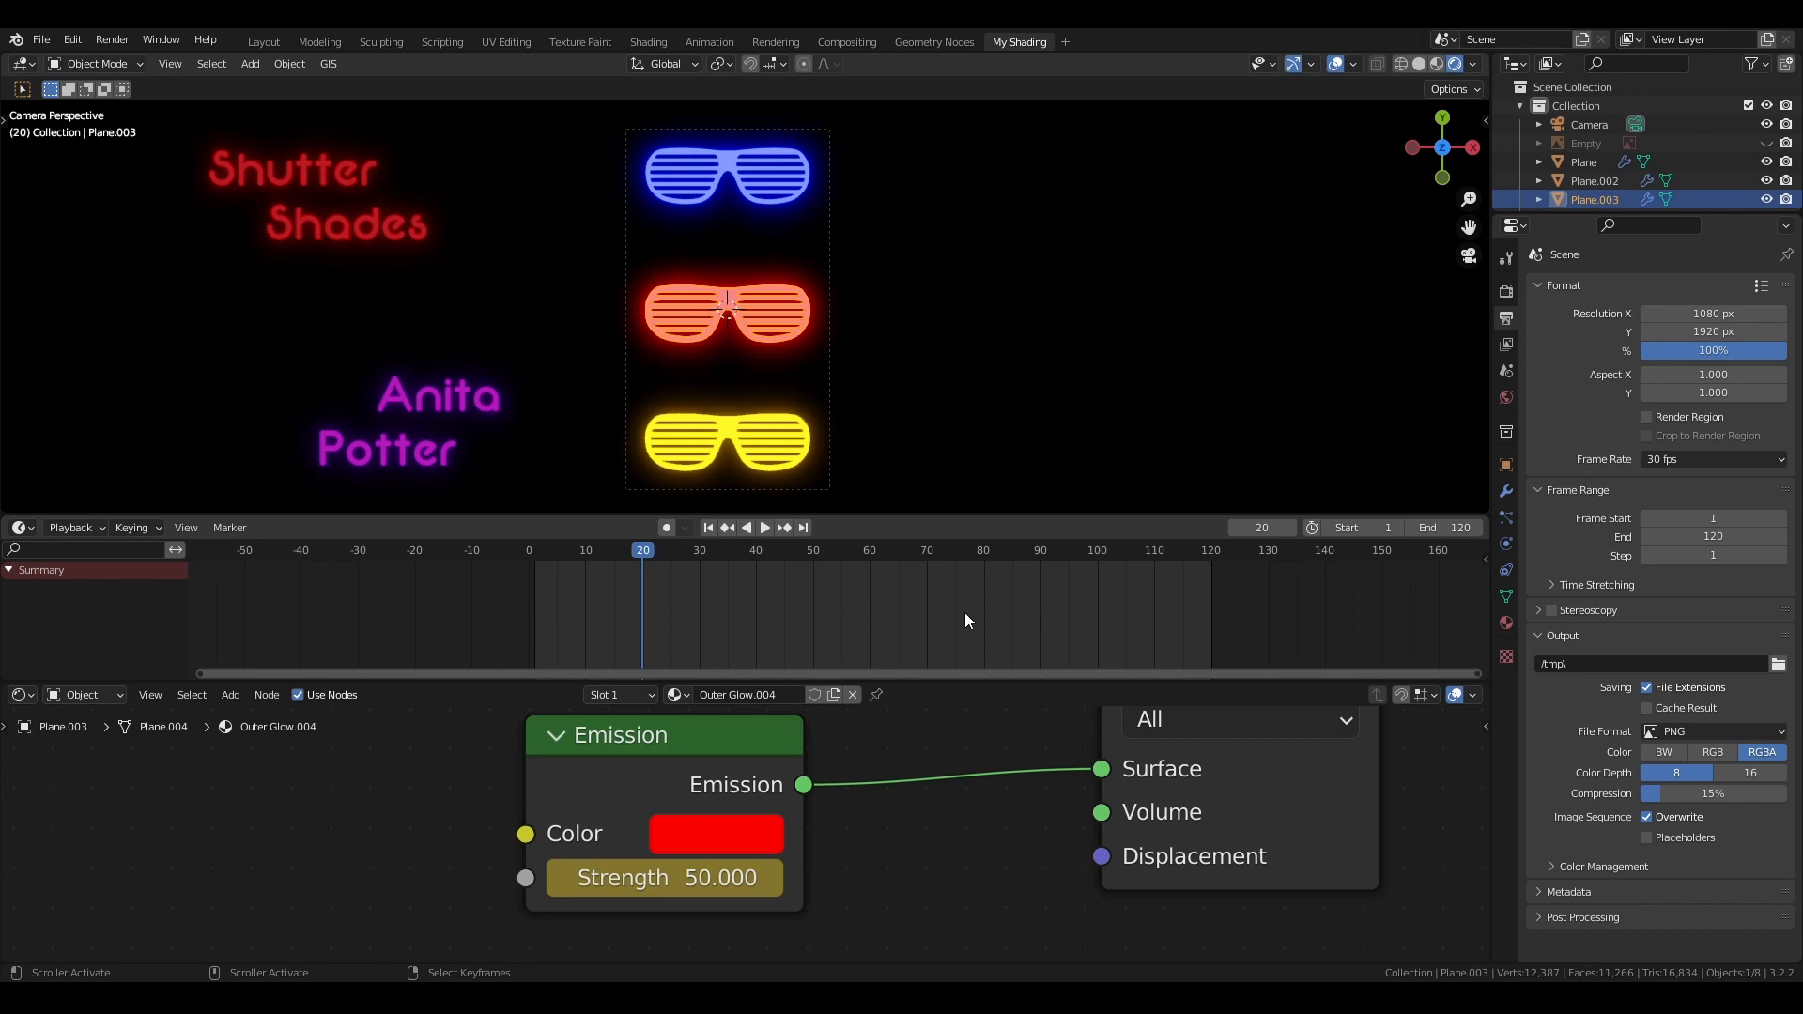
# Compare the red glasses' glow at frames 120, 10, 1 and 20
pyautogui.click(1210, 606)
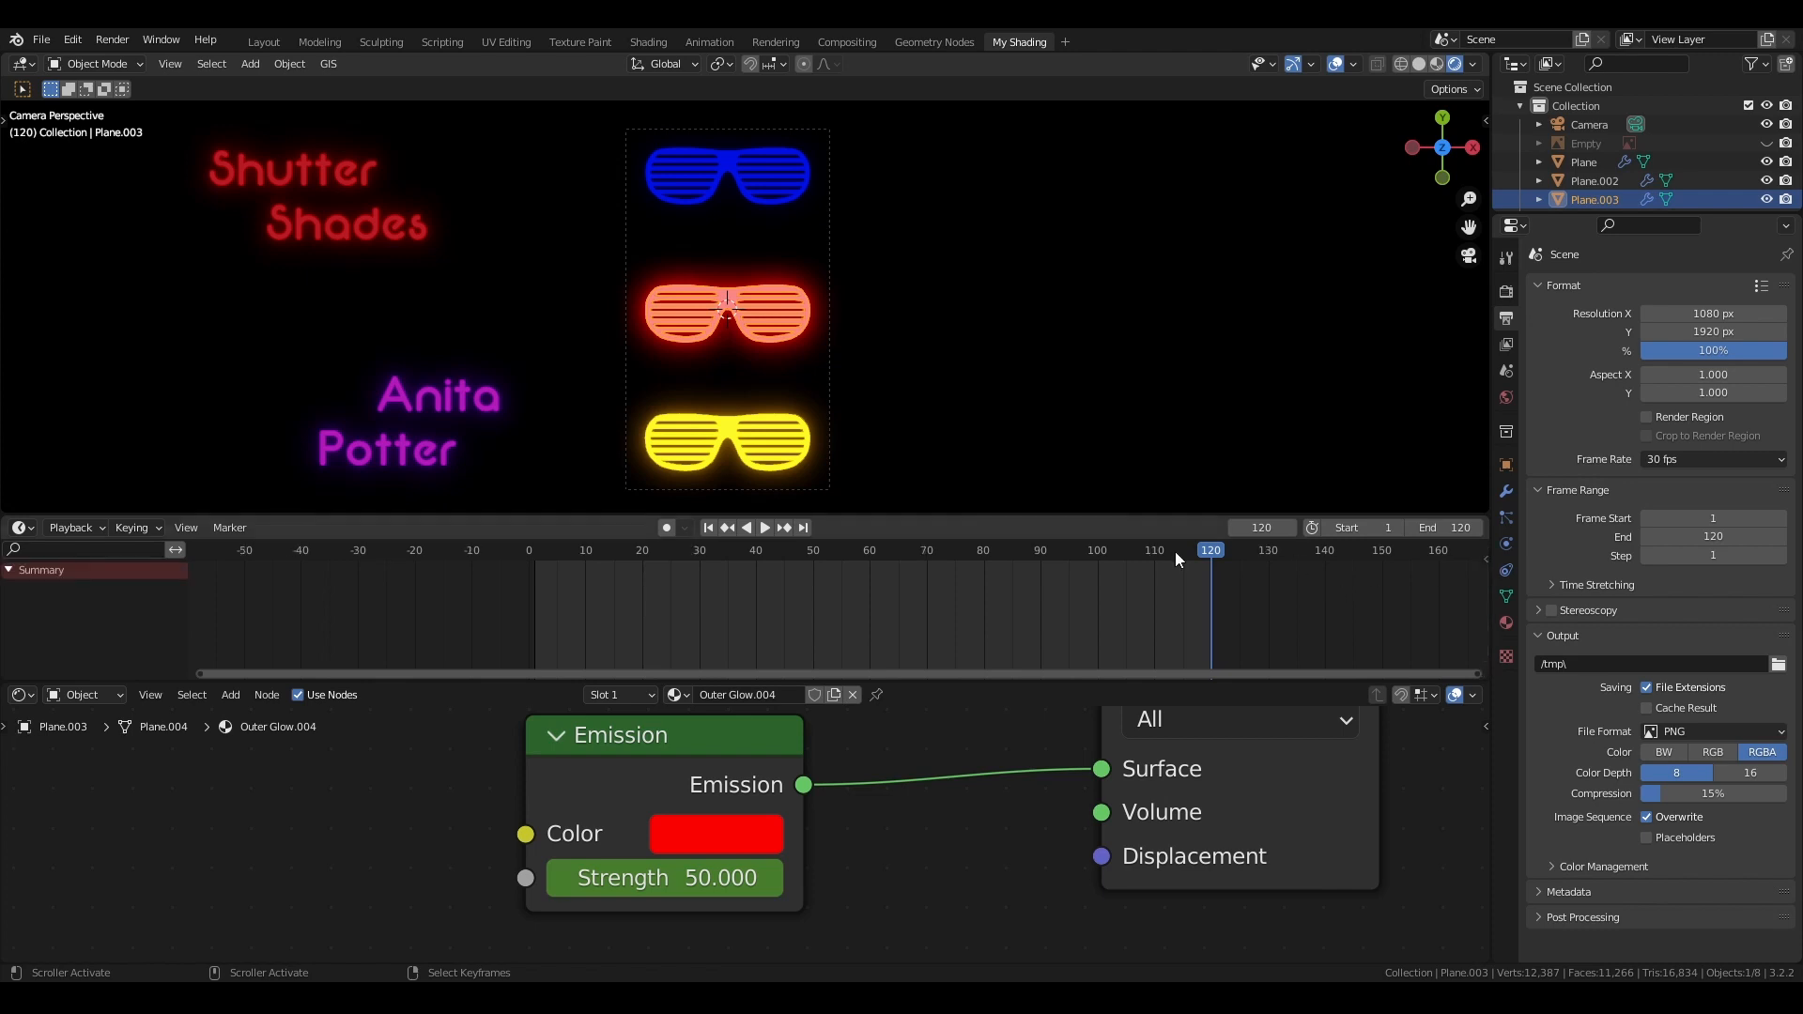
pyautogui.click(586, 552)
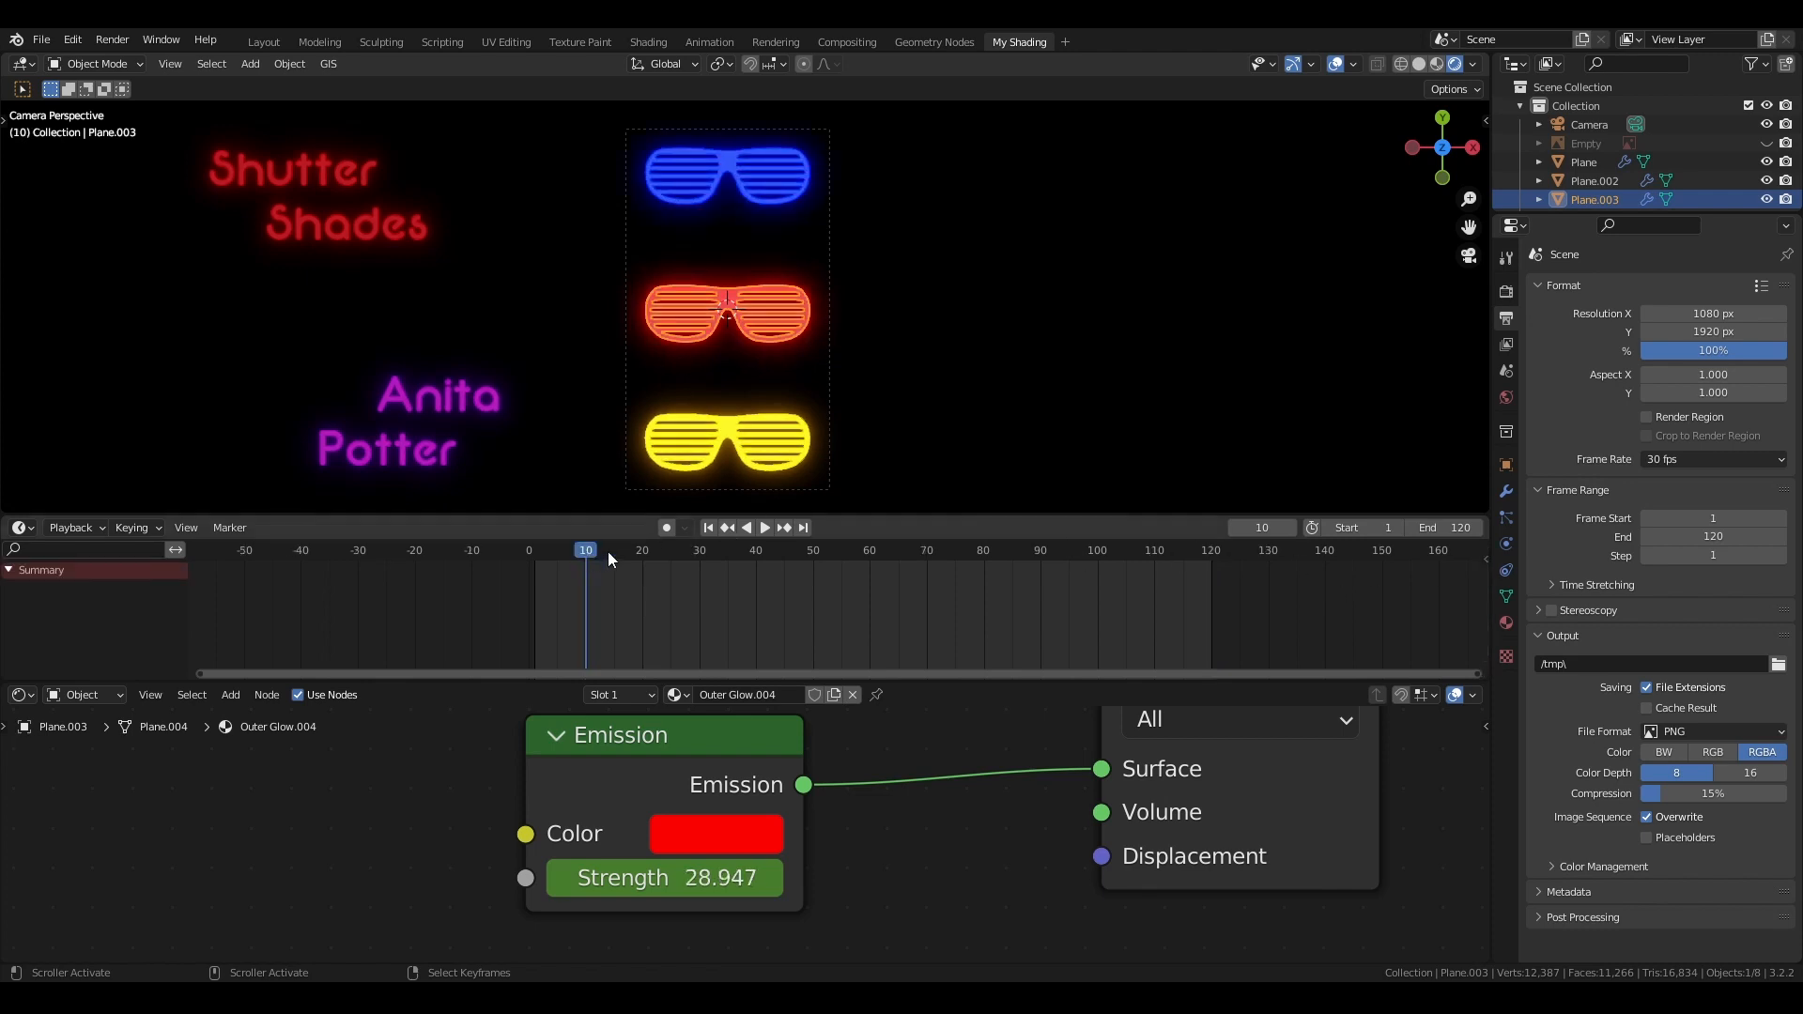
pyautogui.click(537, 552)
pyautogui.press('space')
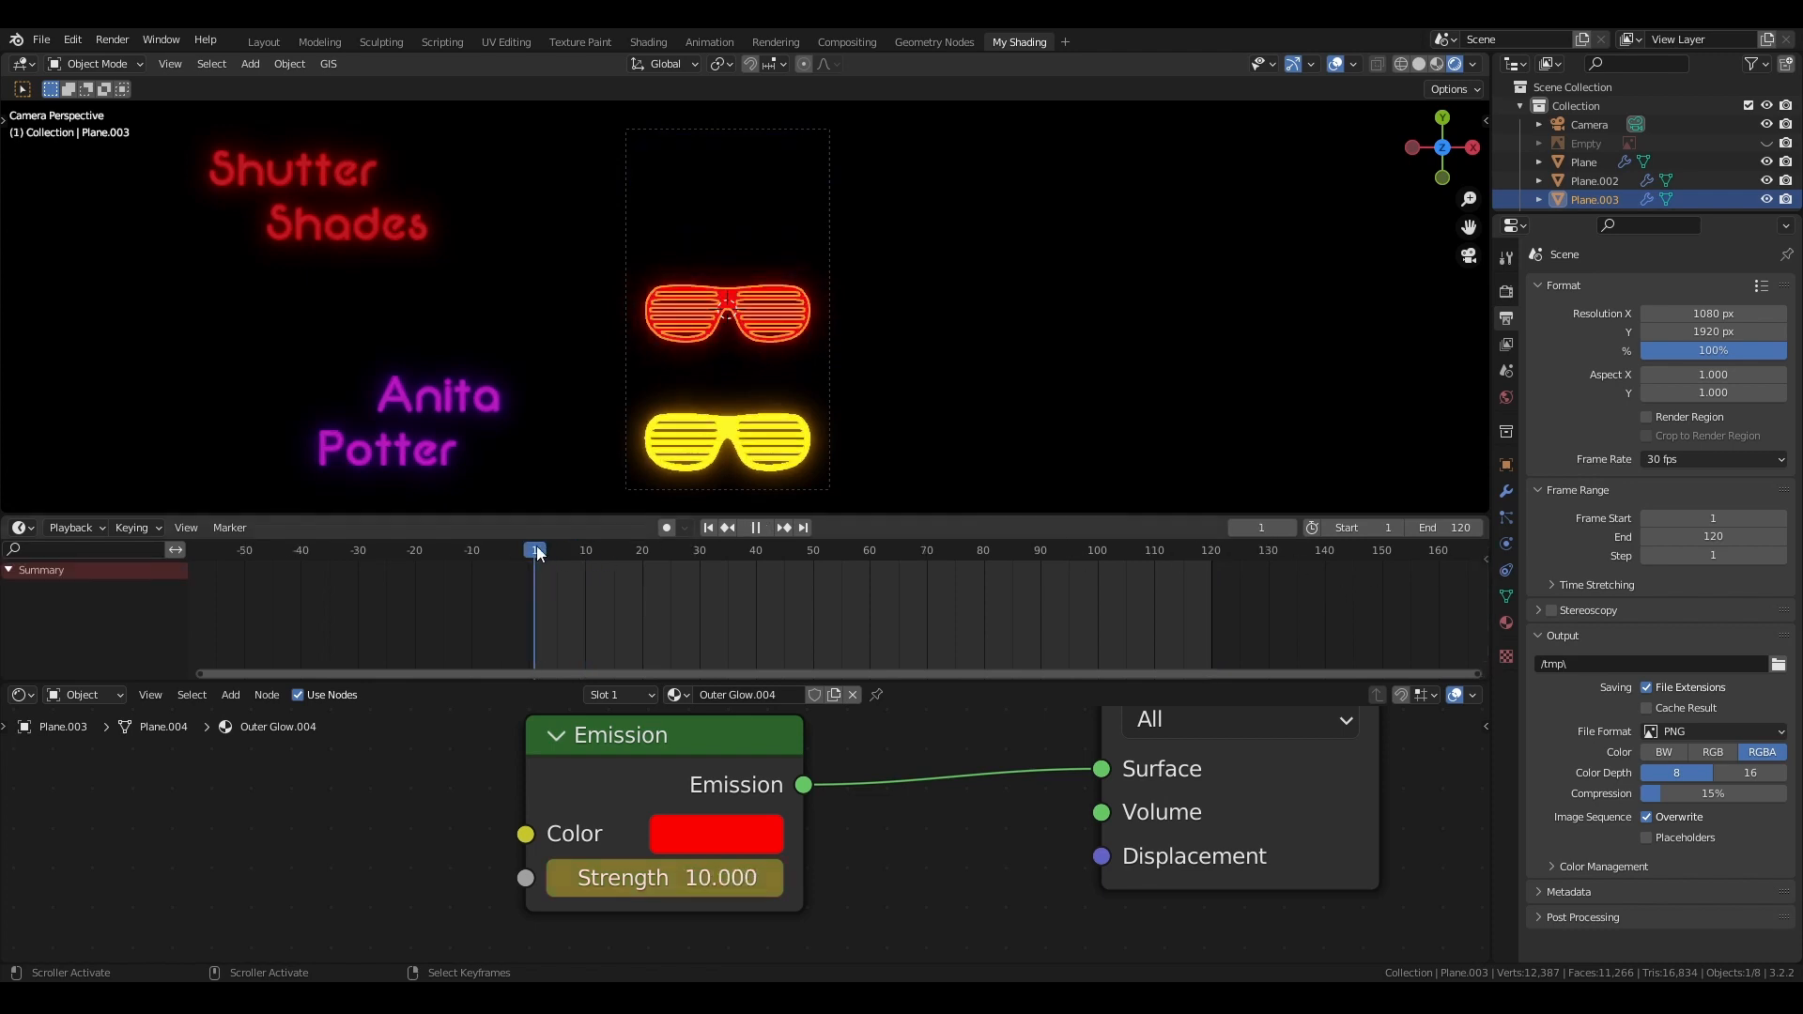
pyautogui.moveTo(537, 551); pyautogui.dragTo(645, 552)
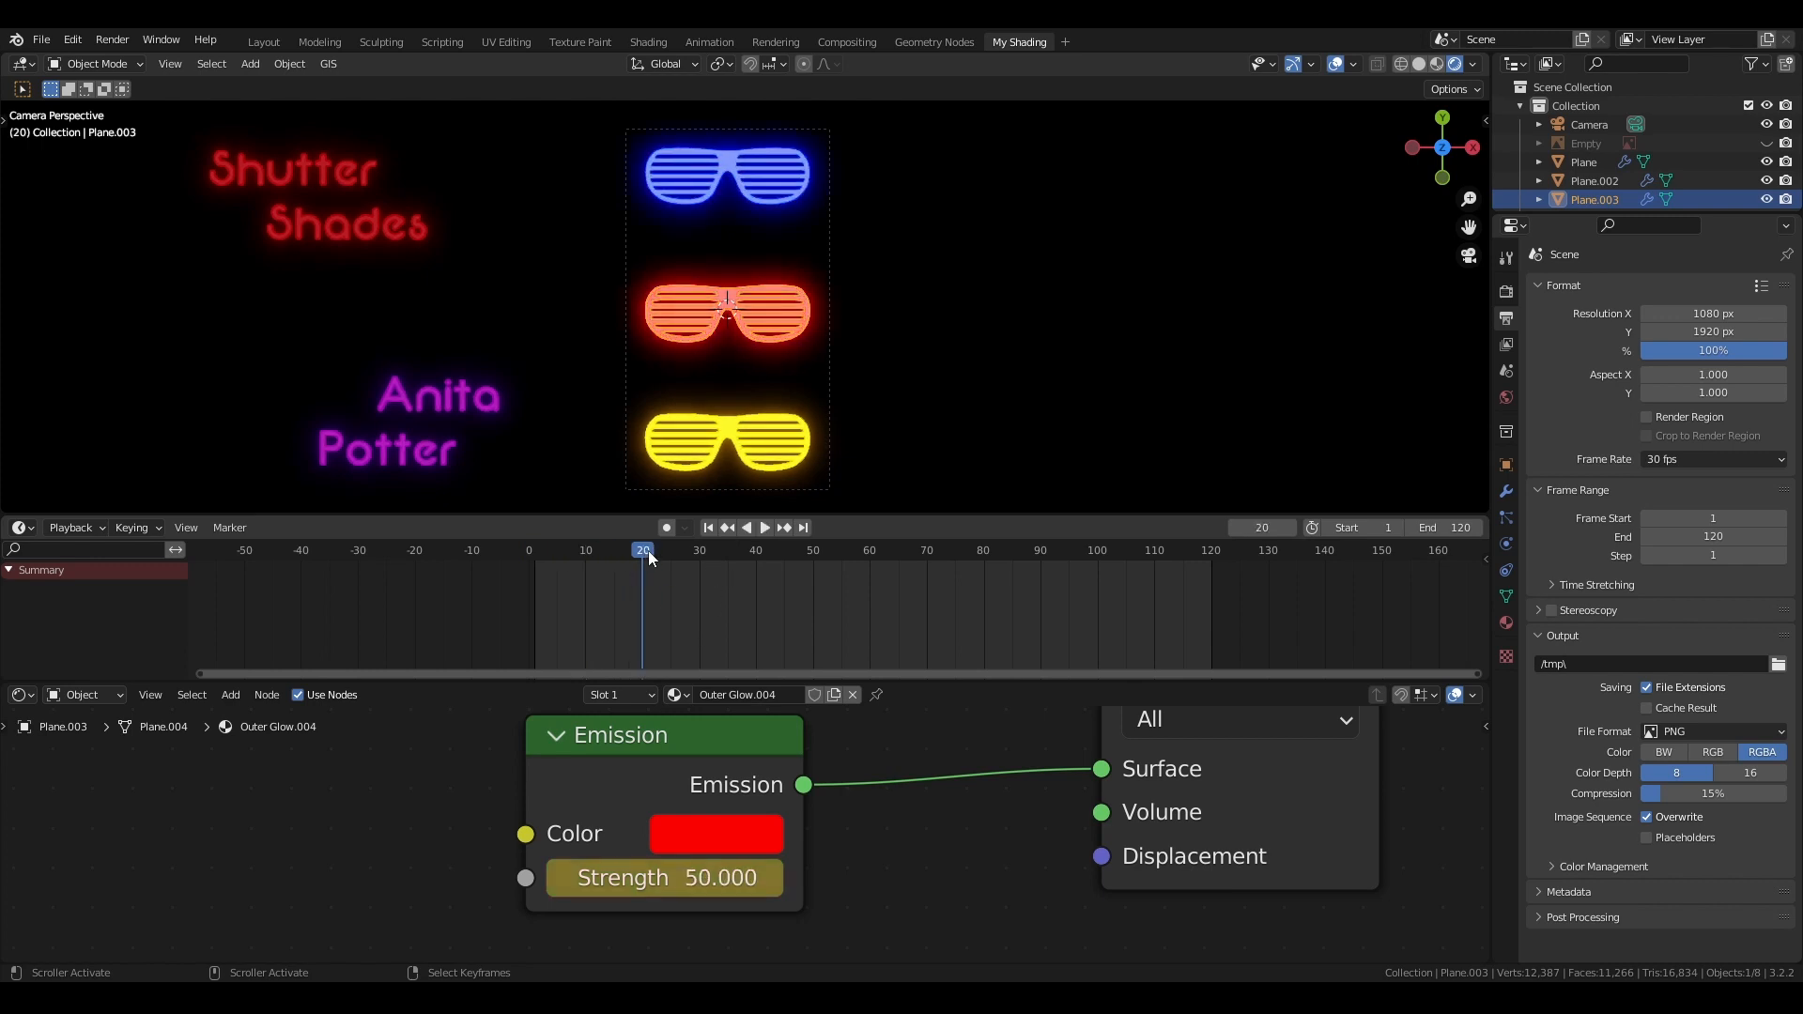
pyautogui.click(709, 529)
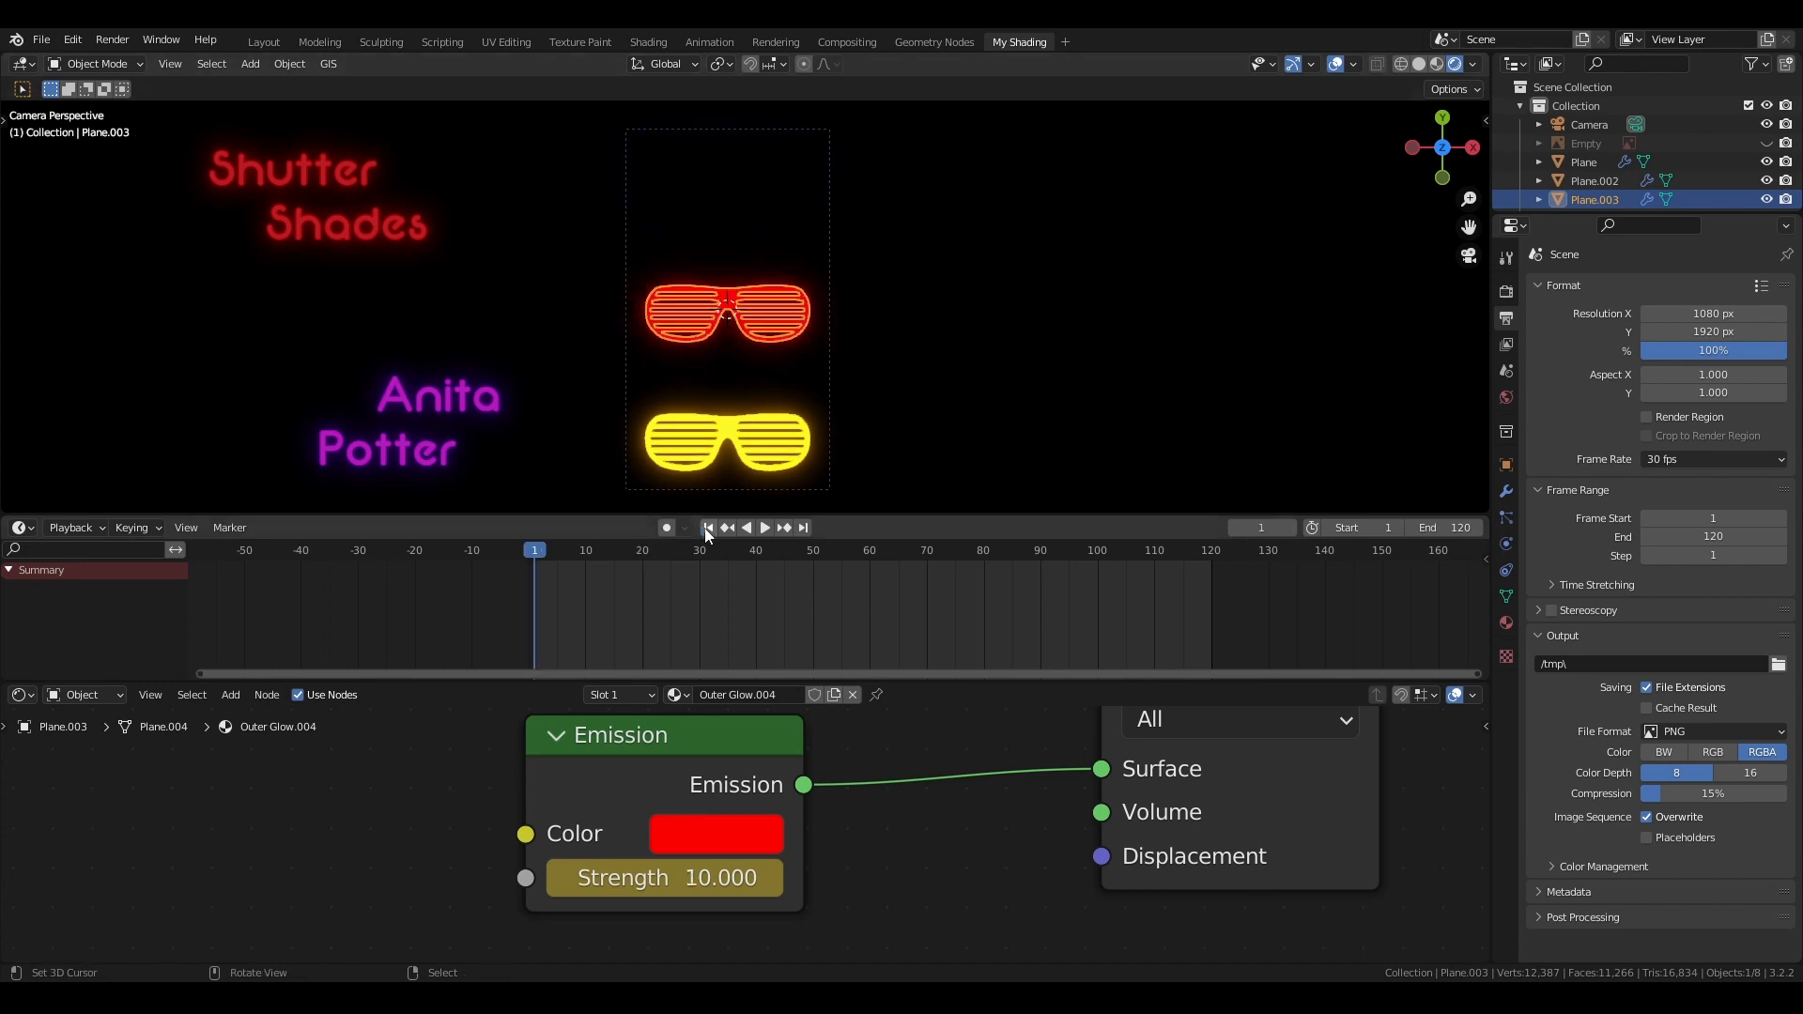
pyautogui.click(642, 556)
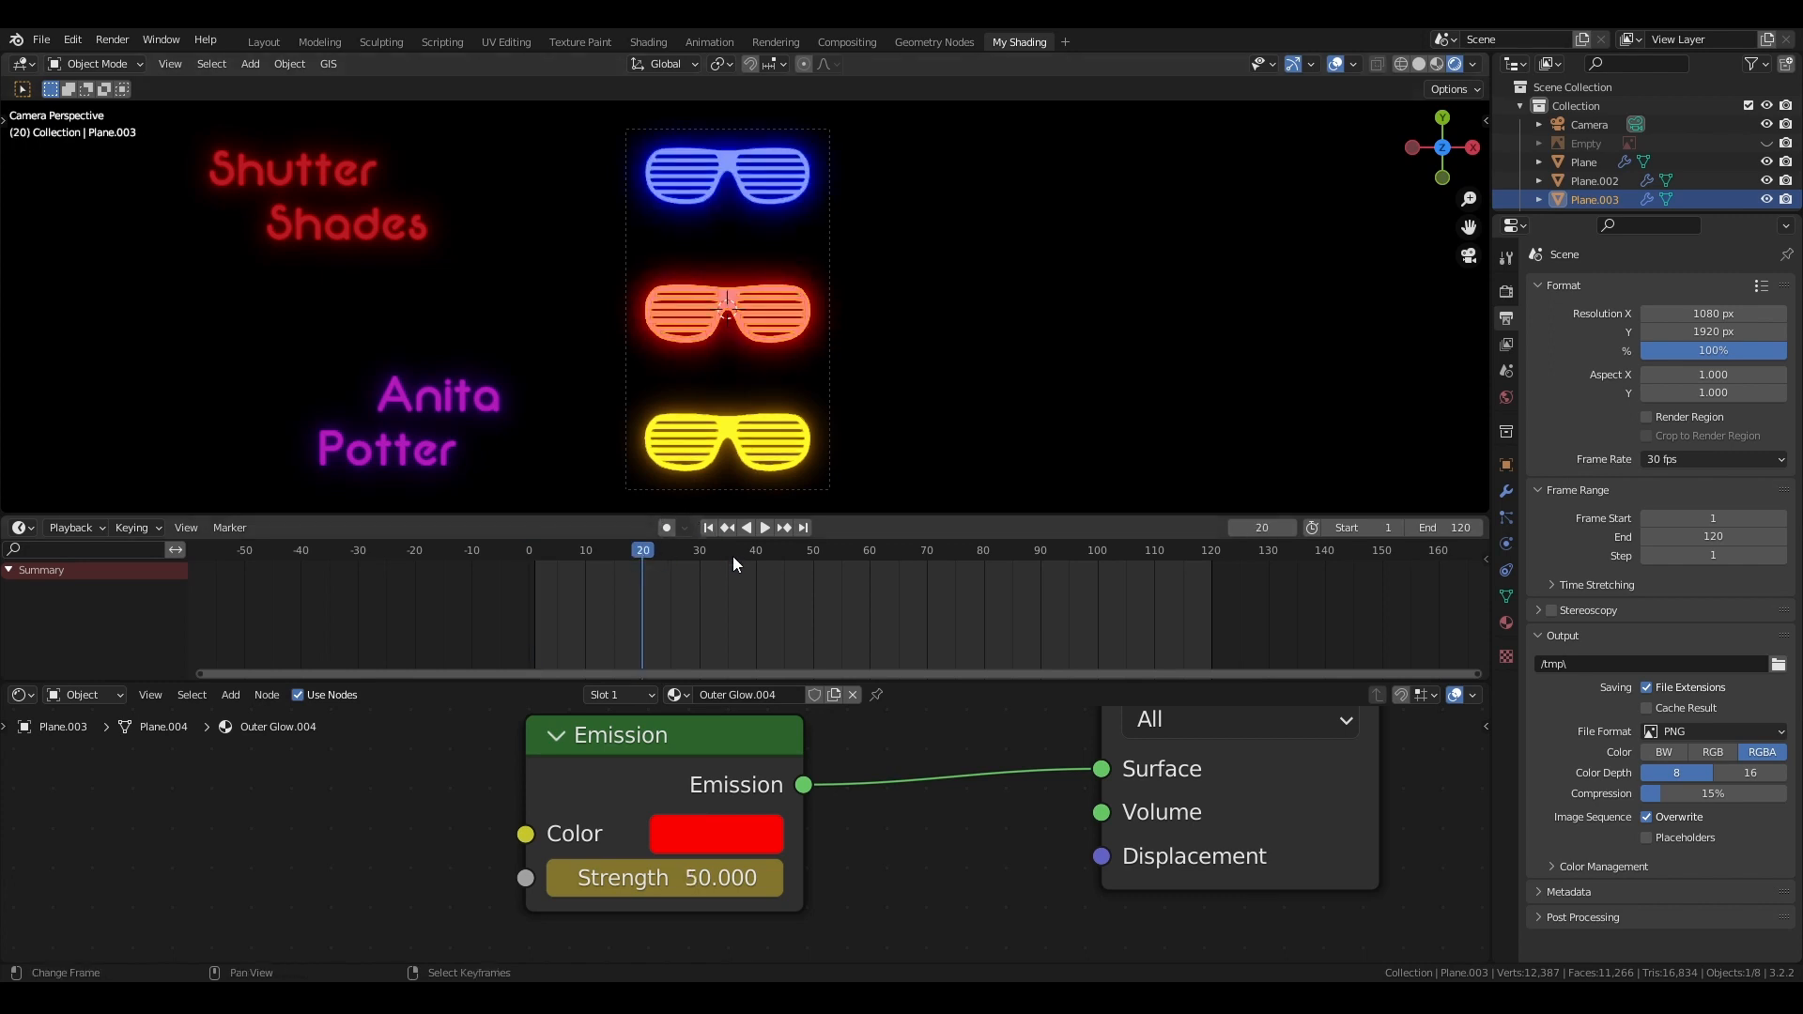
# Keyframe the red glasses' emission strength at 10 on frame 40
pyautogui.click(756, 567)
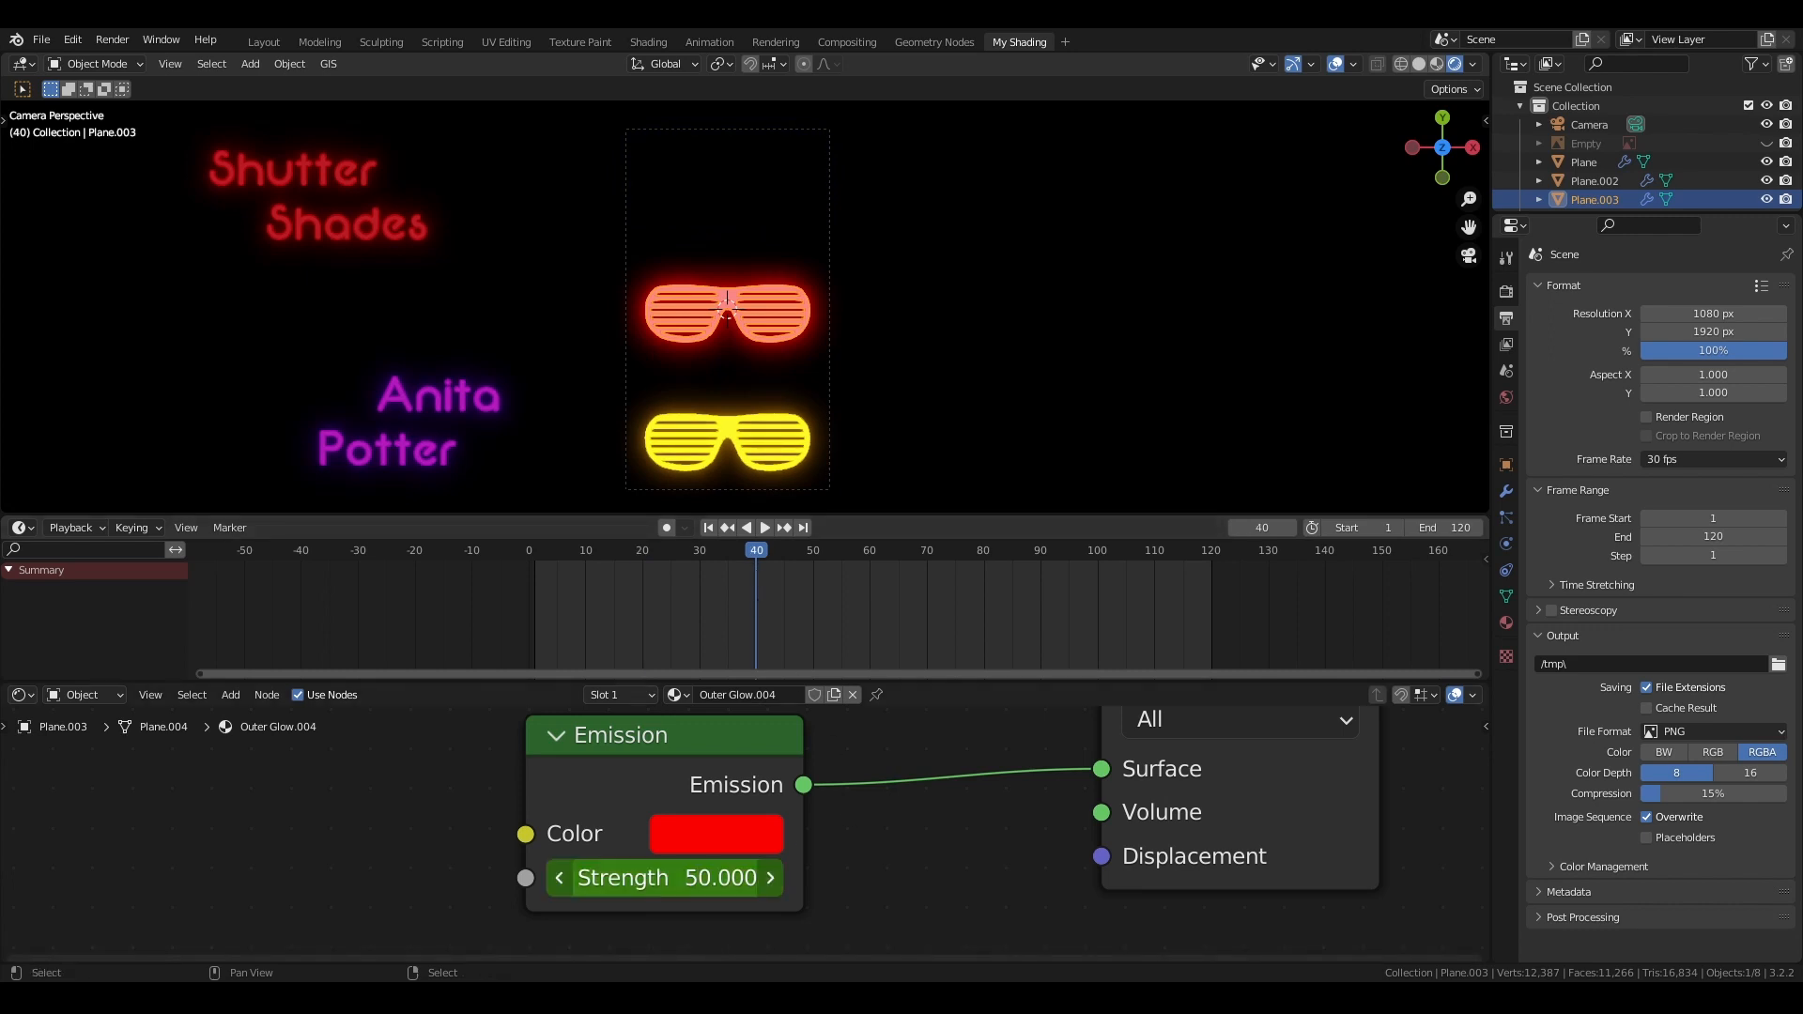
pyautogui.click(710, 880)
pyautogui.write('10')
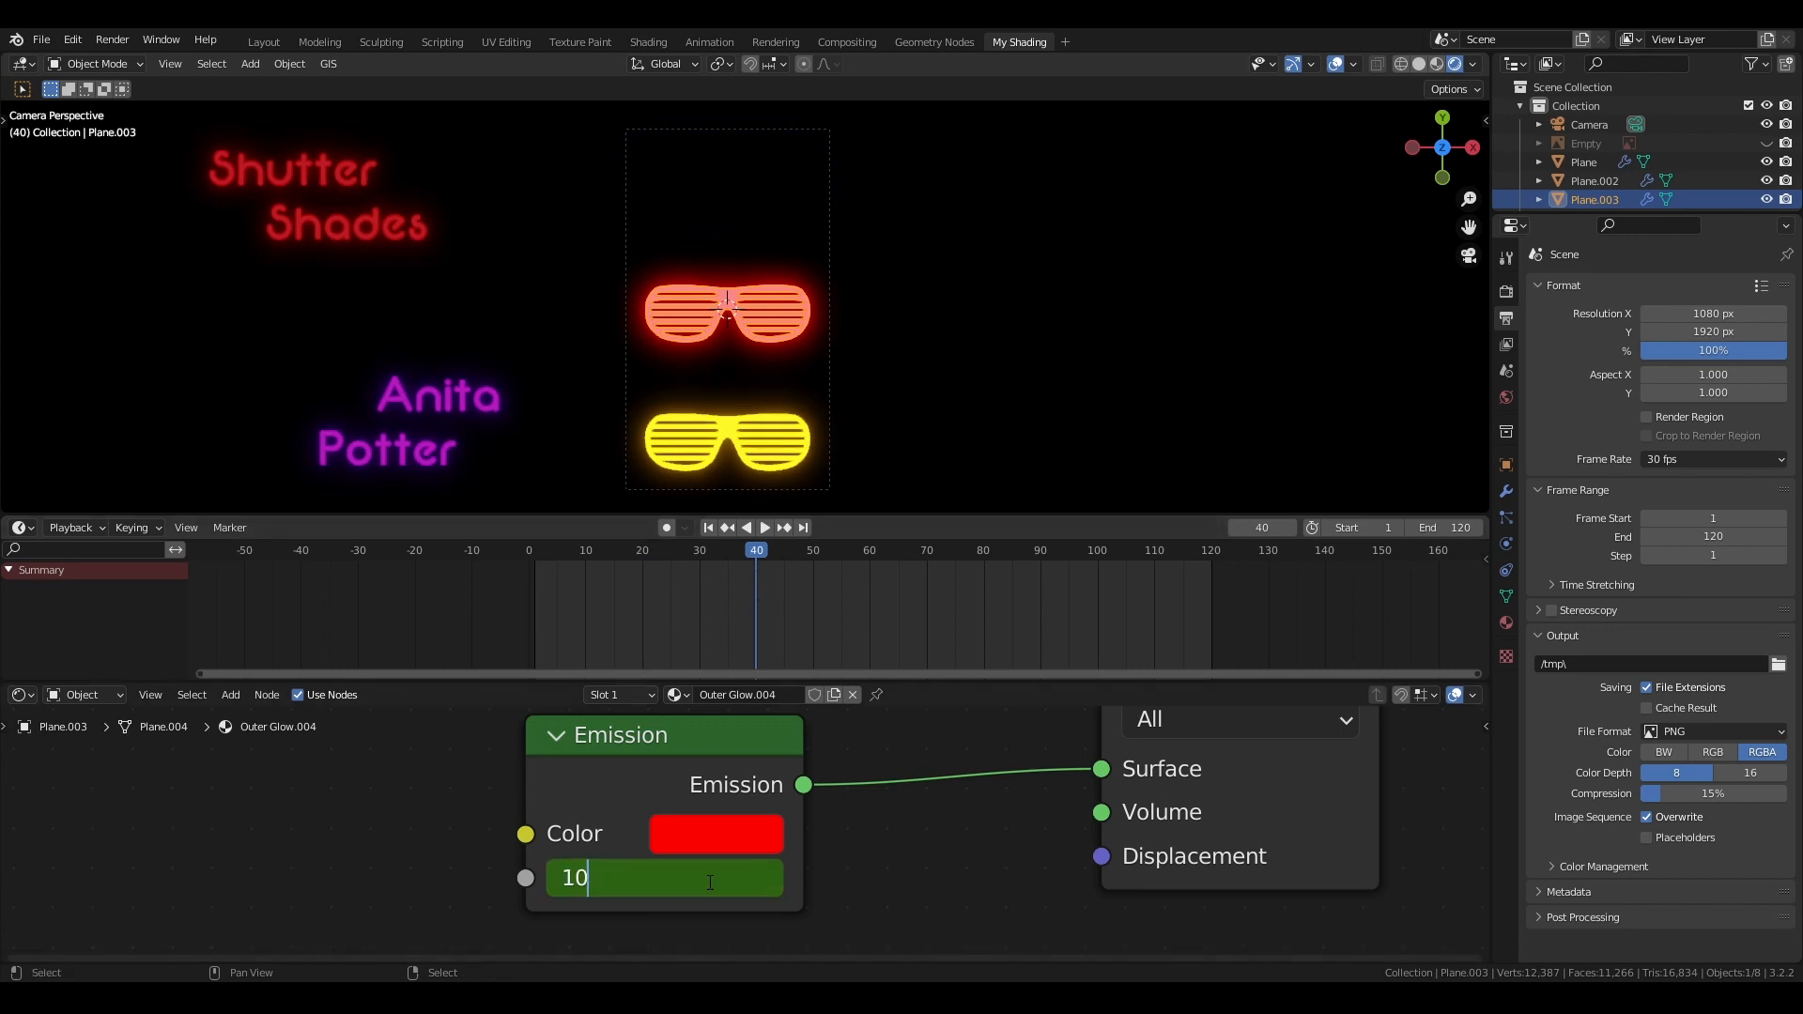
pyautogui.press('Return')
pyautogui.press('i')
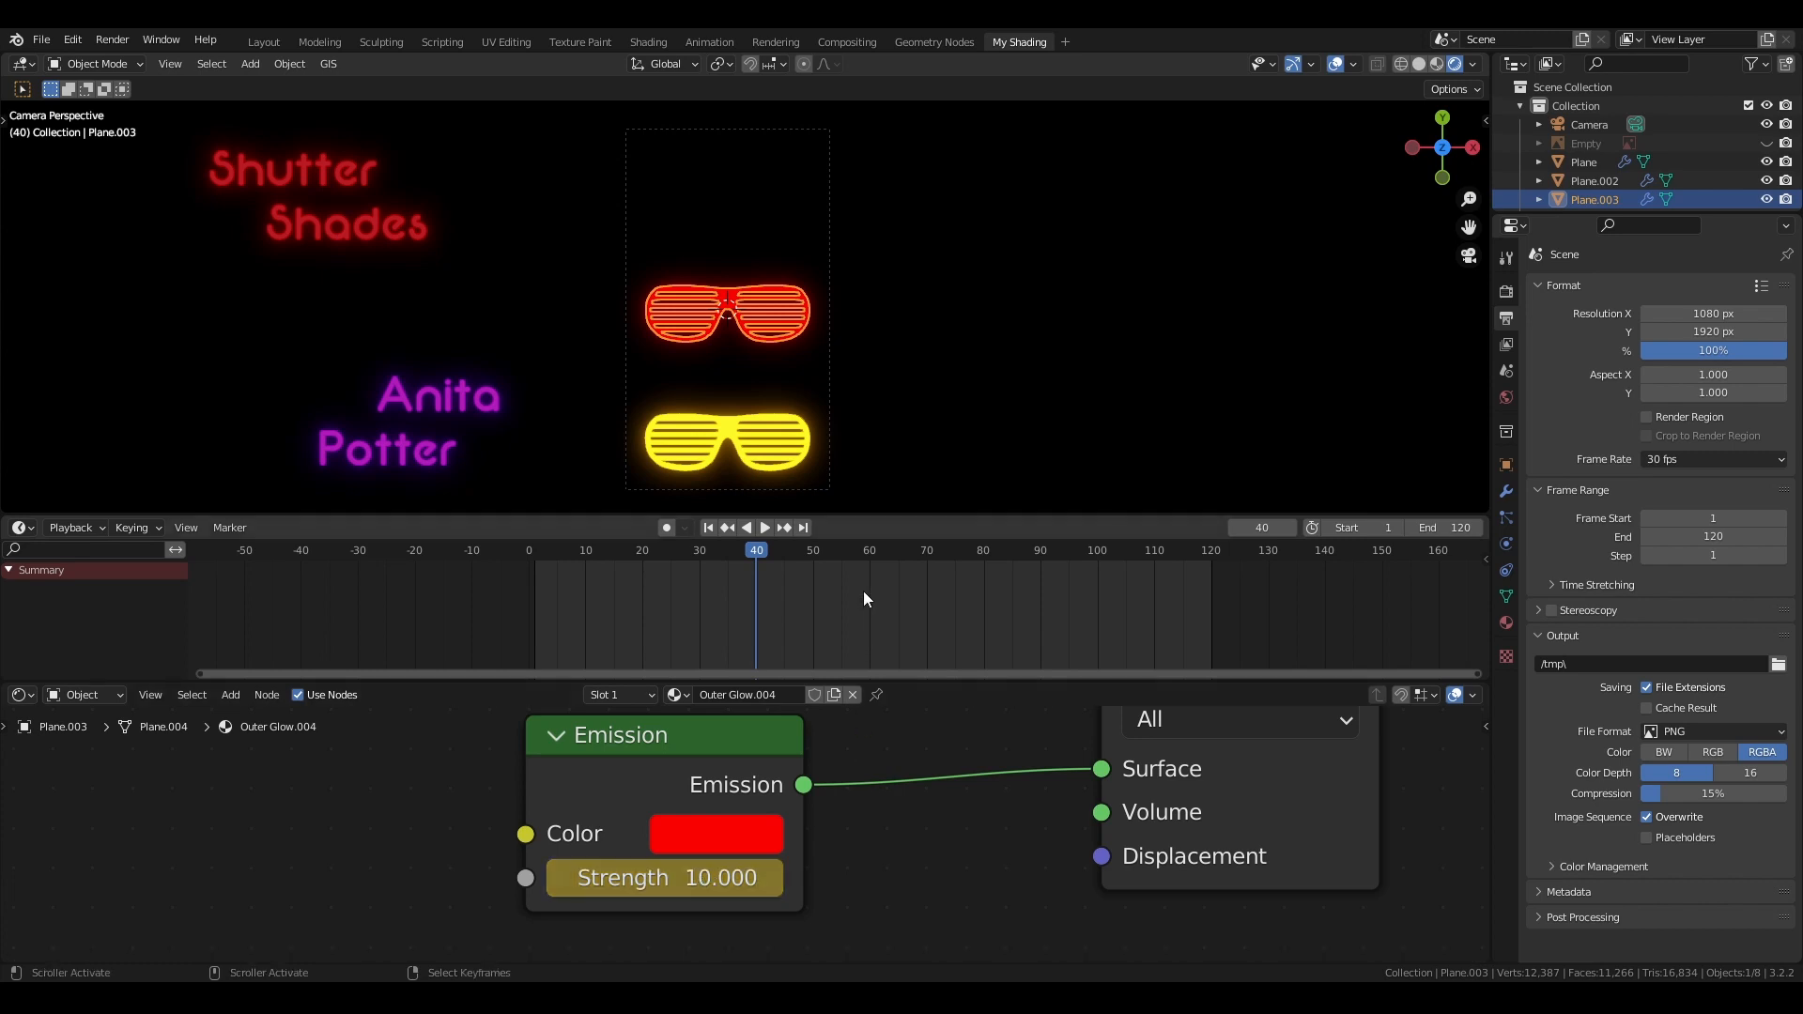
# Check the red glasses' emission strength on frame 39, and set it to 12 on frame 120
pyautogui.press('Left')
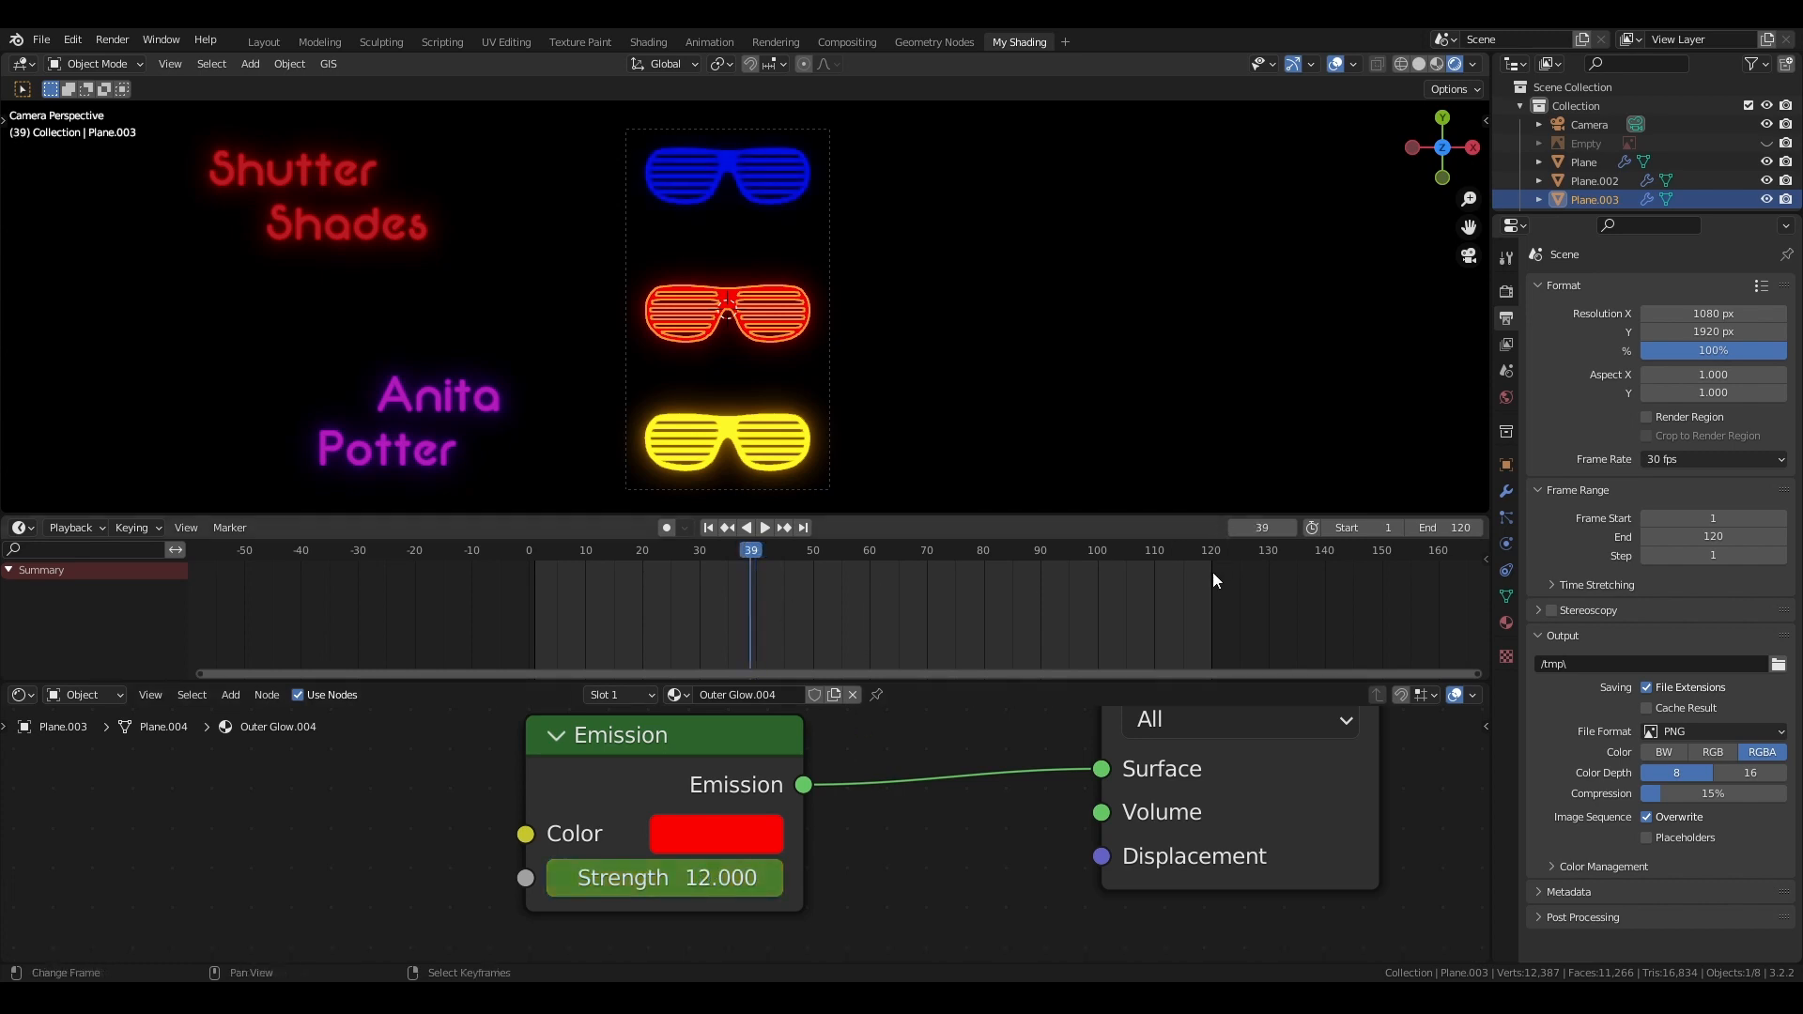
pyautogui.click(1213, 572)
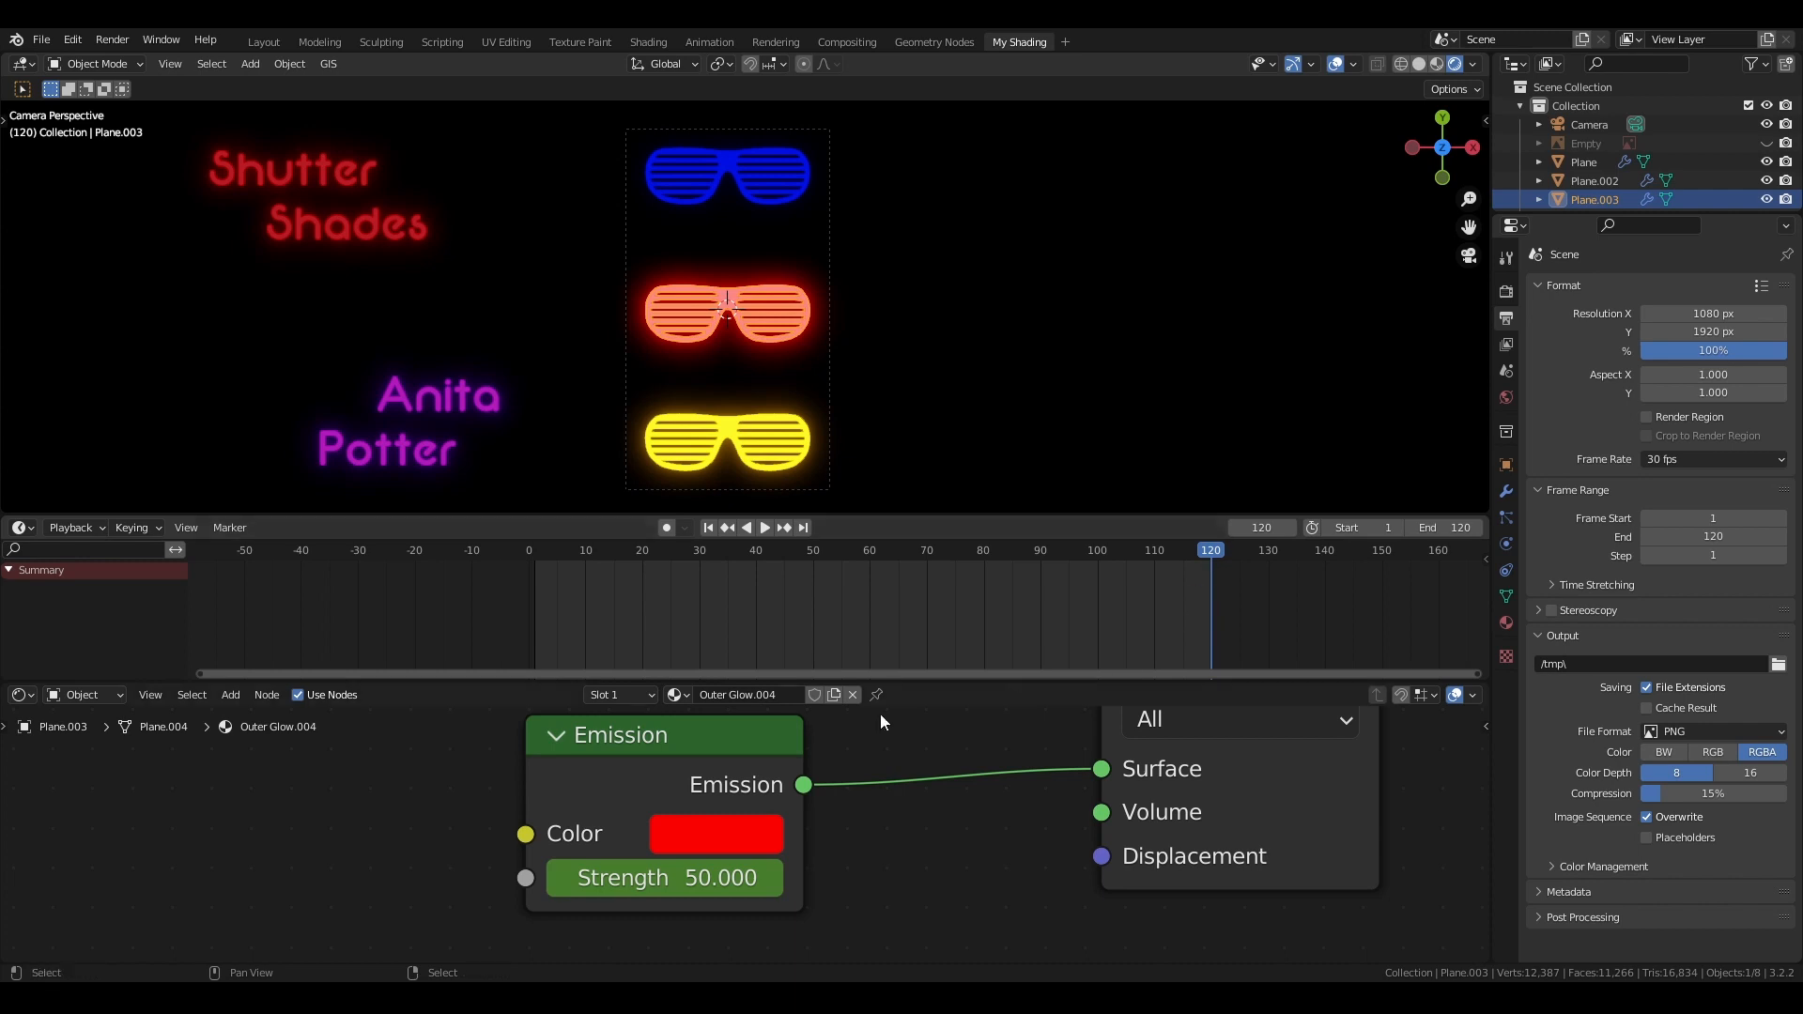
pyautogui.click(679, 877)
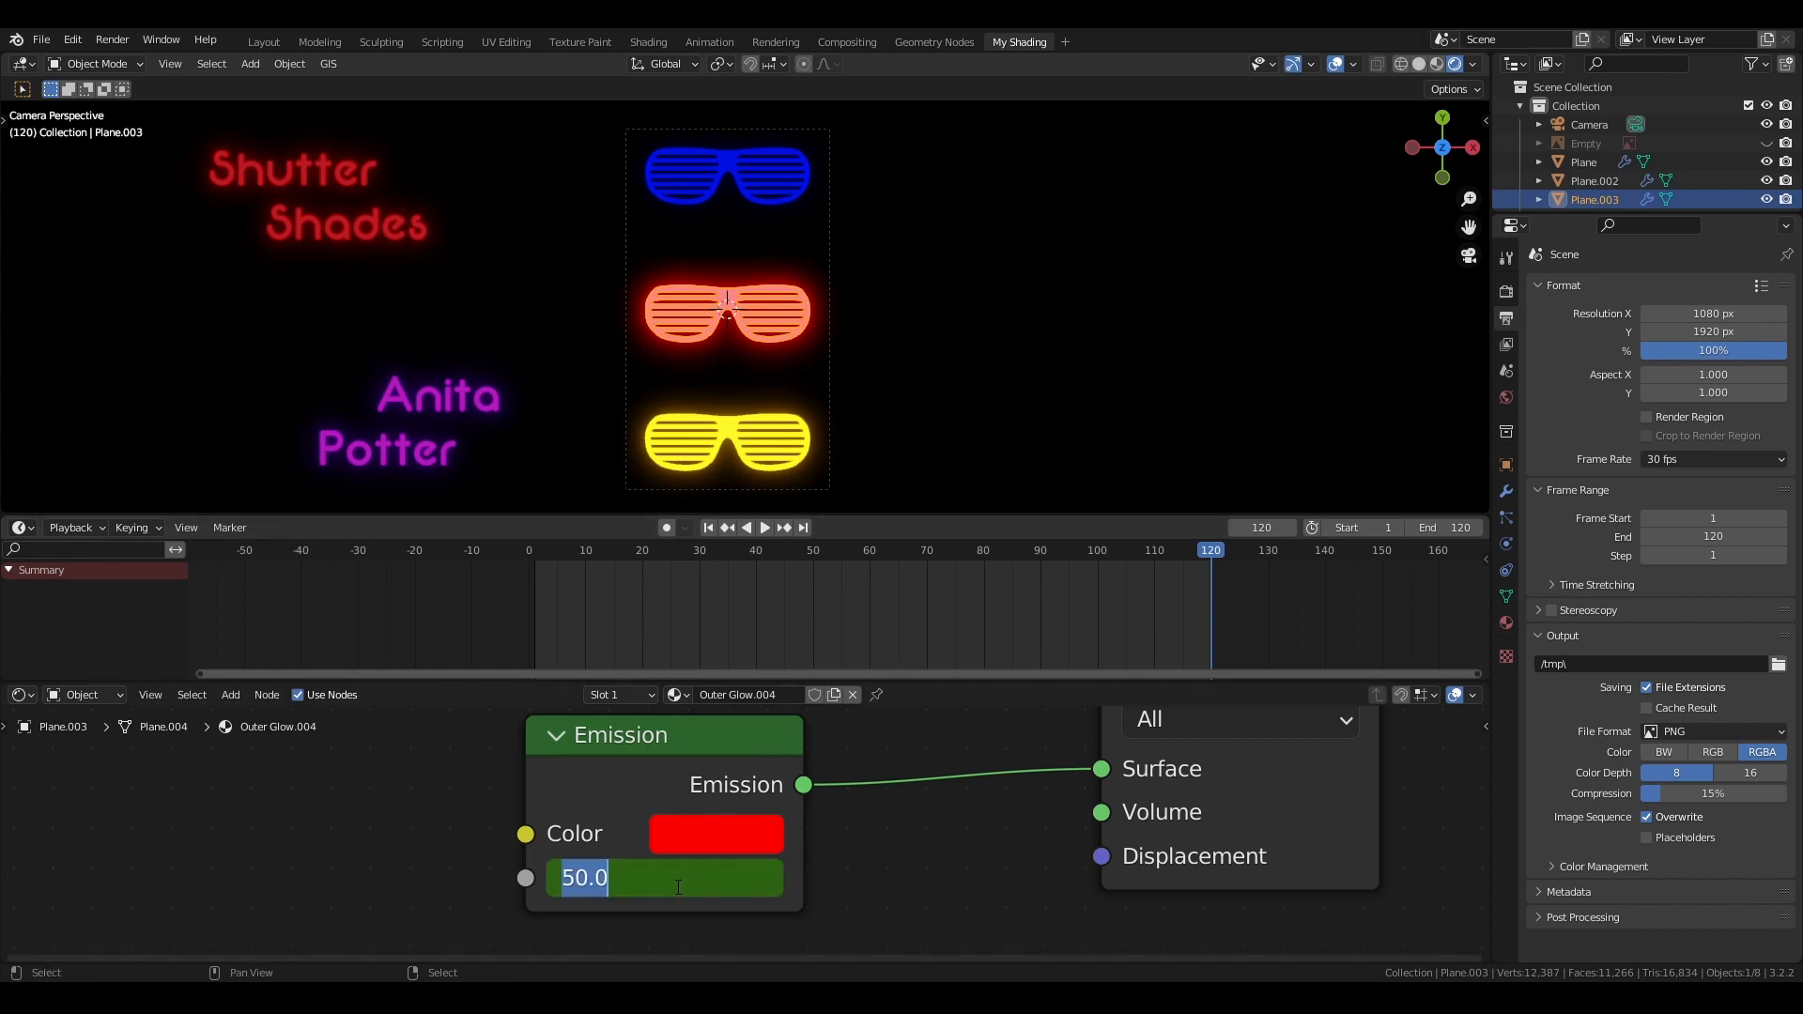
pyautogui.write('12')
pyautogui.press('Return')
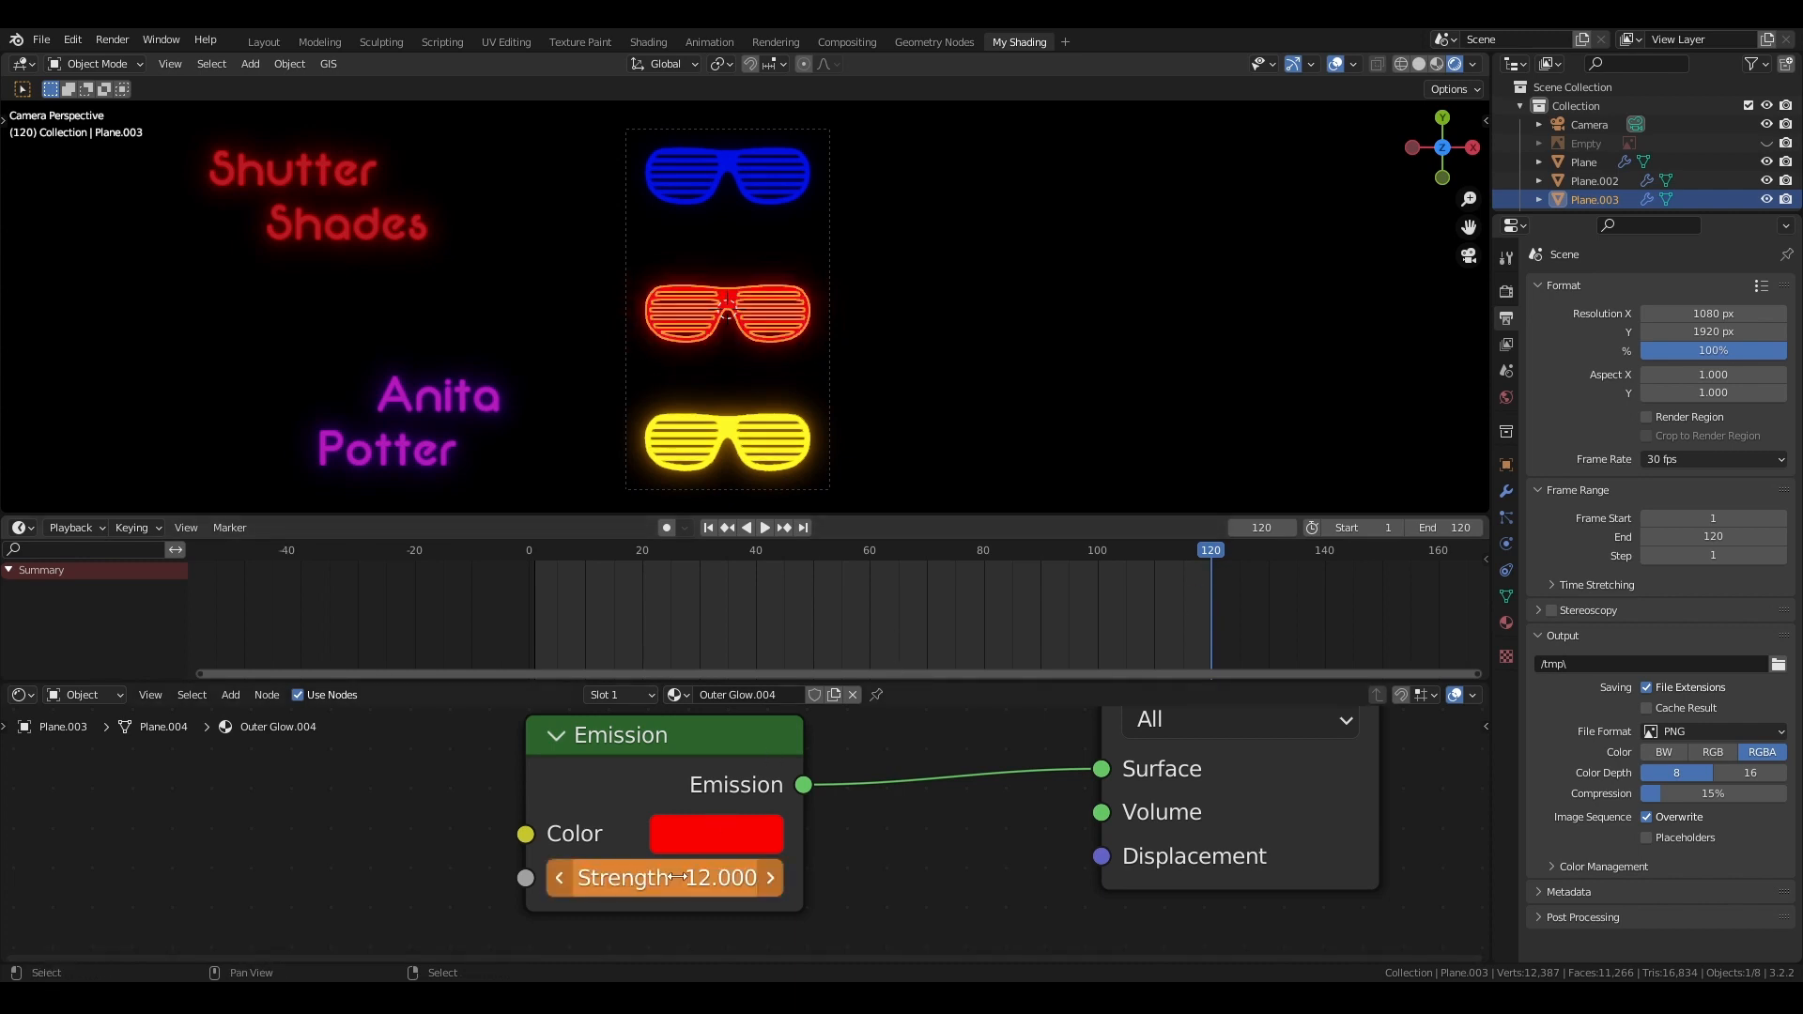
# Preview the blue and red glow animation from frame 1 and stop playback
pyautogui.click(708, 527)
pyautogui.click(765, 527)
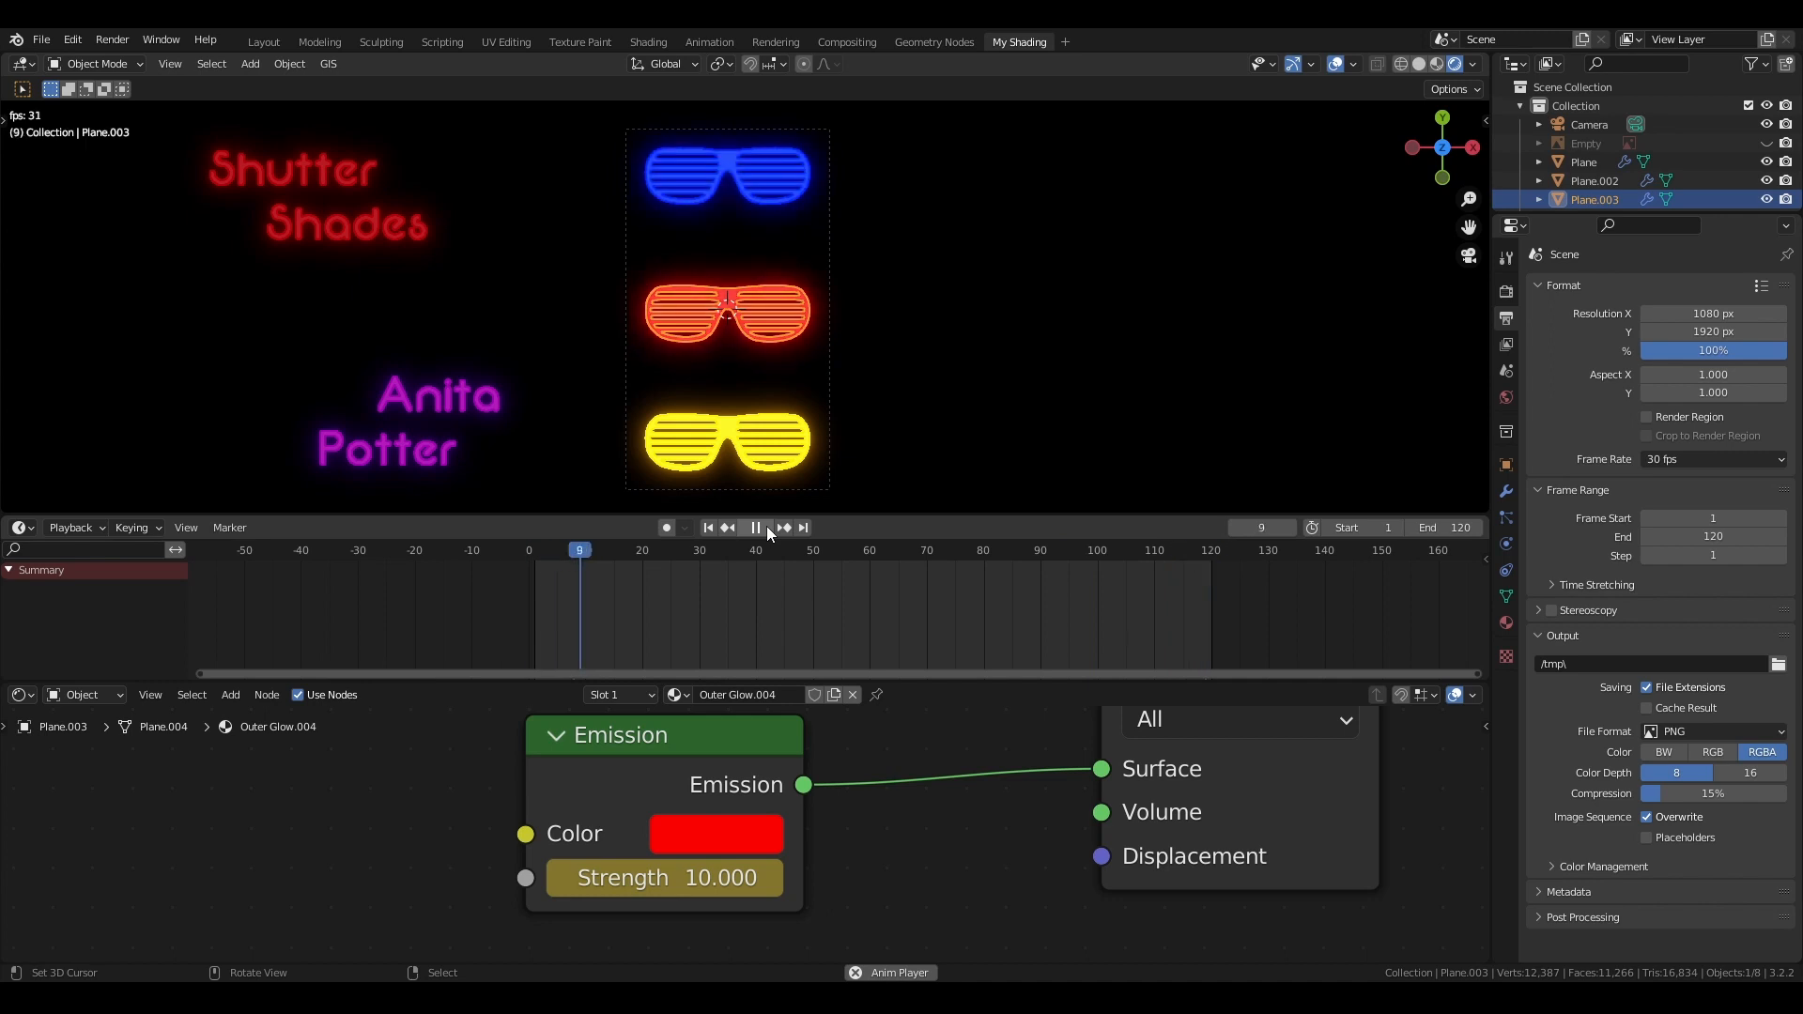
pyautogui.click(756, 527)
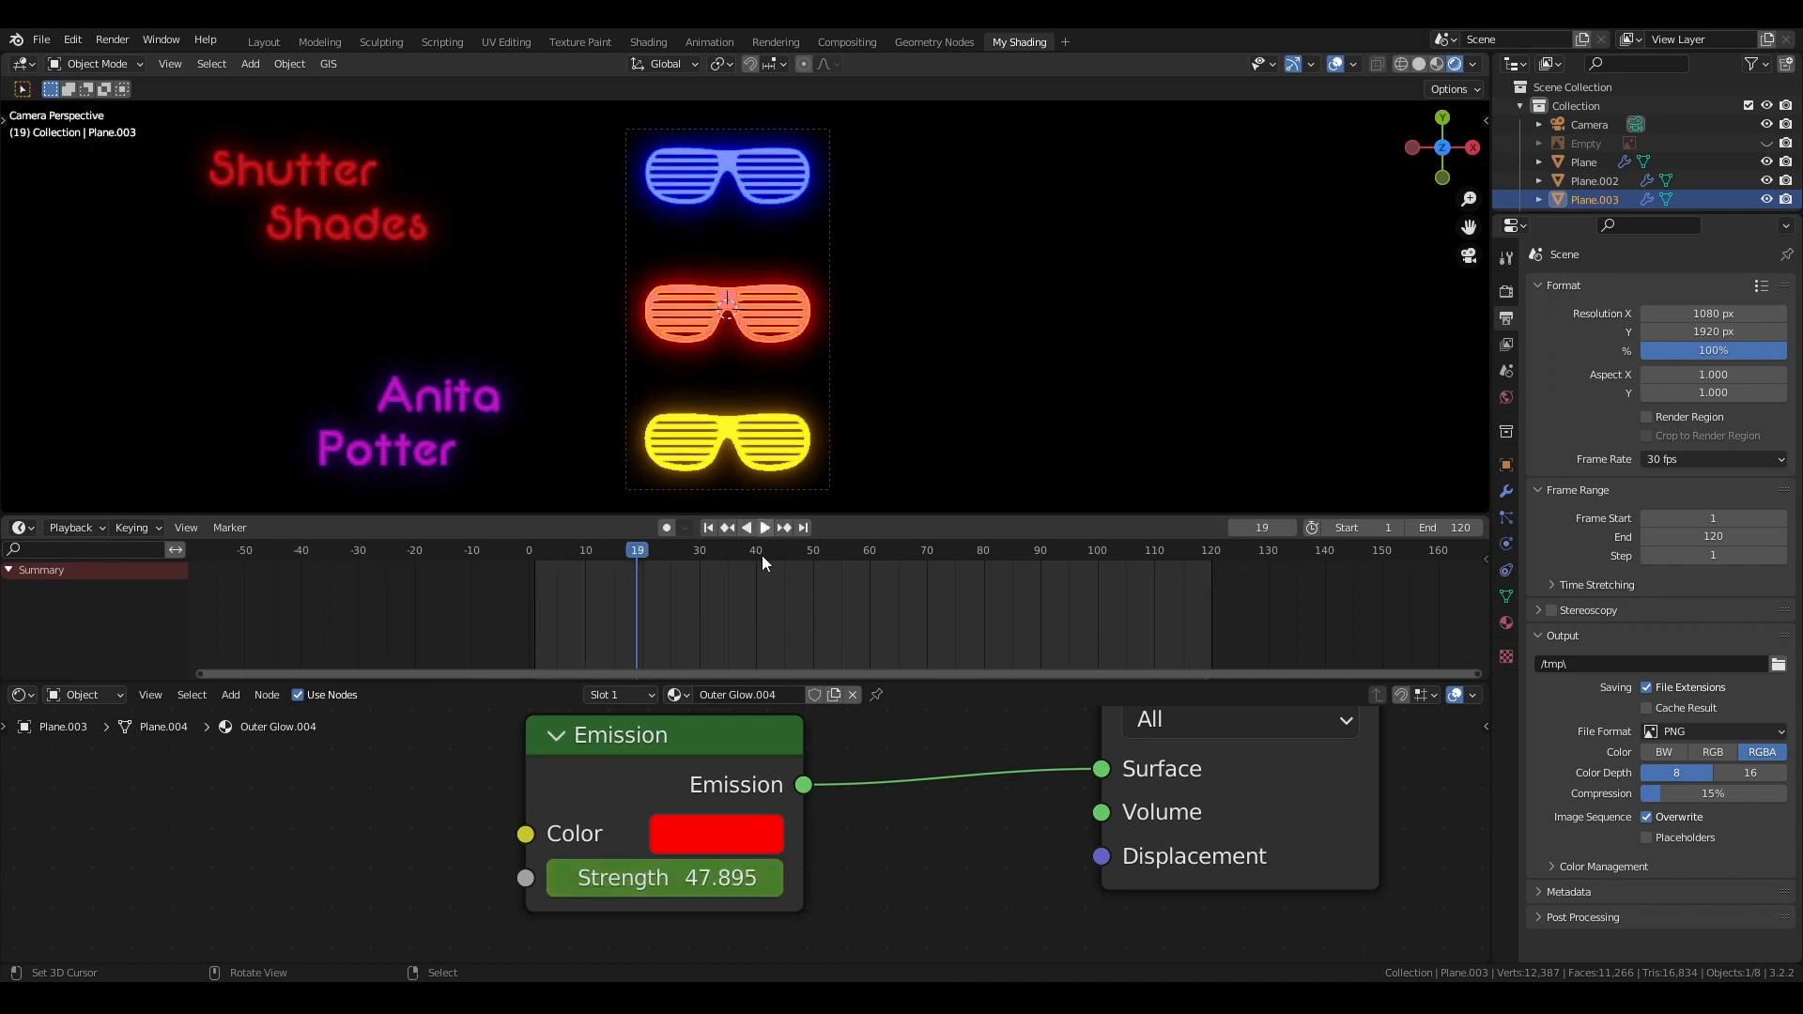
# Select the yellow glasses and keyframe their emission strength at 20 on frame 1
pyautogui.click(708, 527)
pyautogui.click(690, 469)
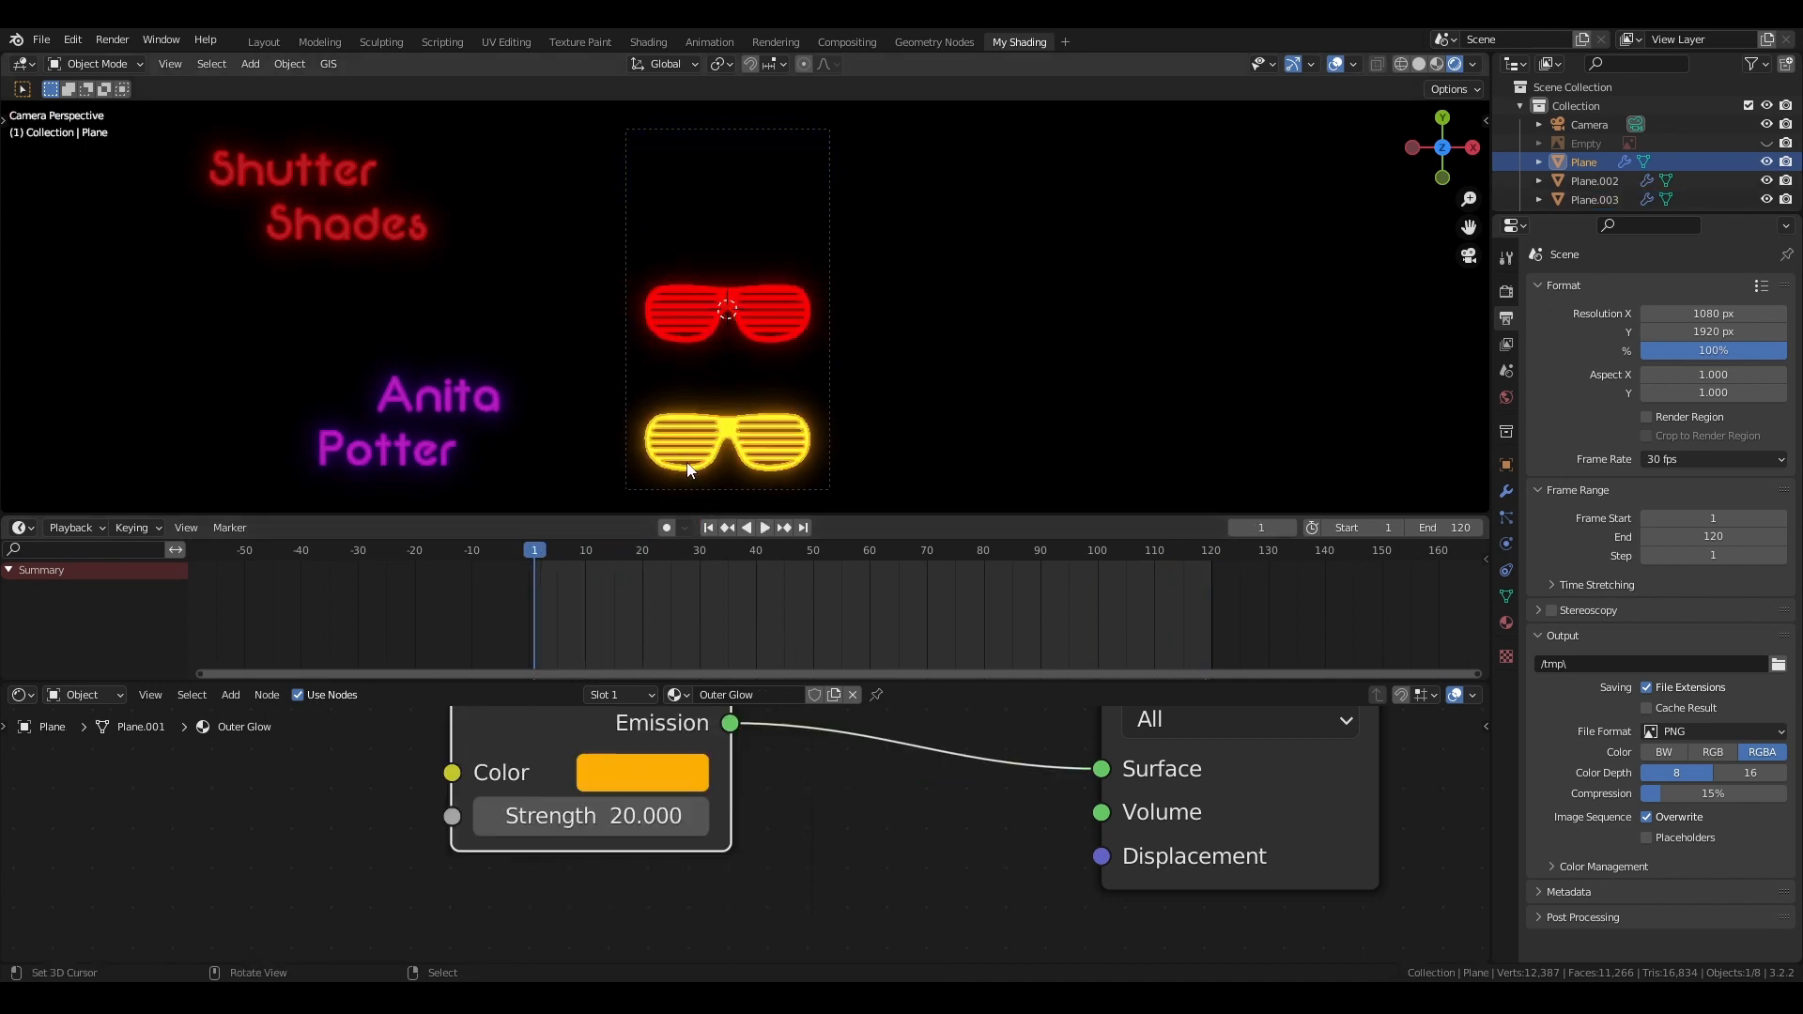
pyautogui.moveTo(831, 850); pyautogui.dragTo(867, 874, button='middle')
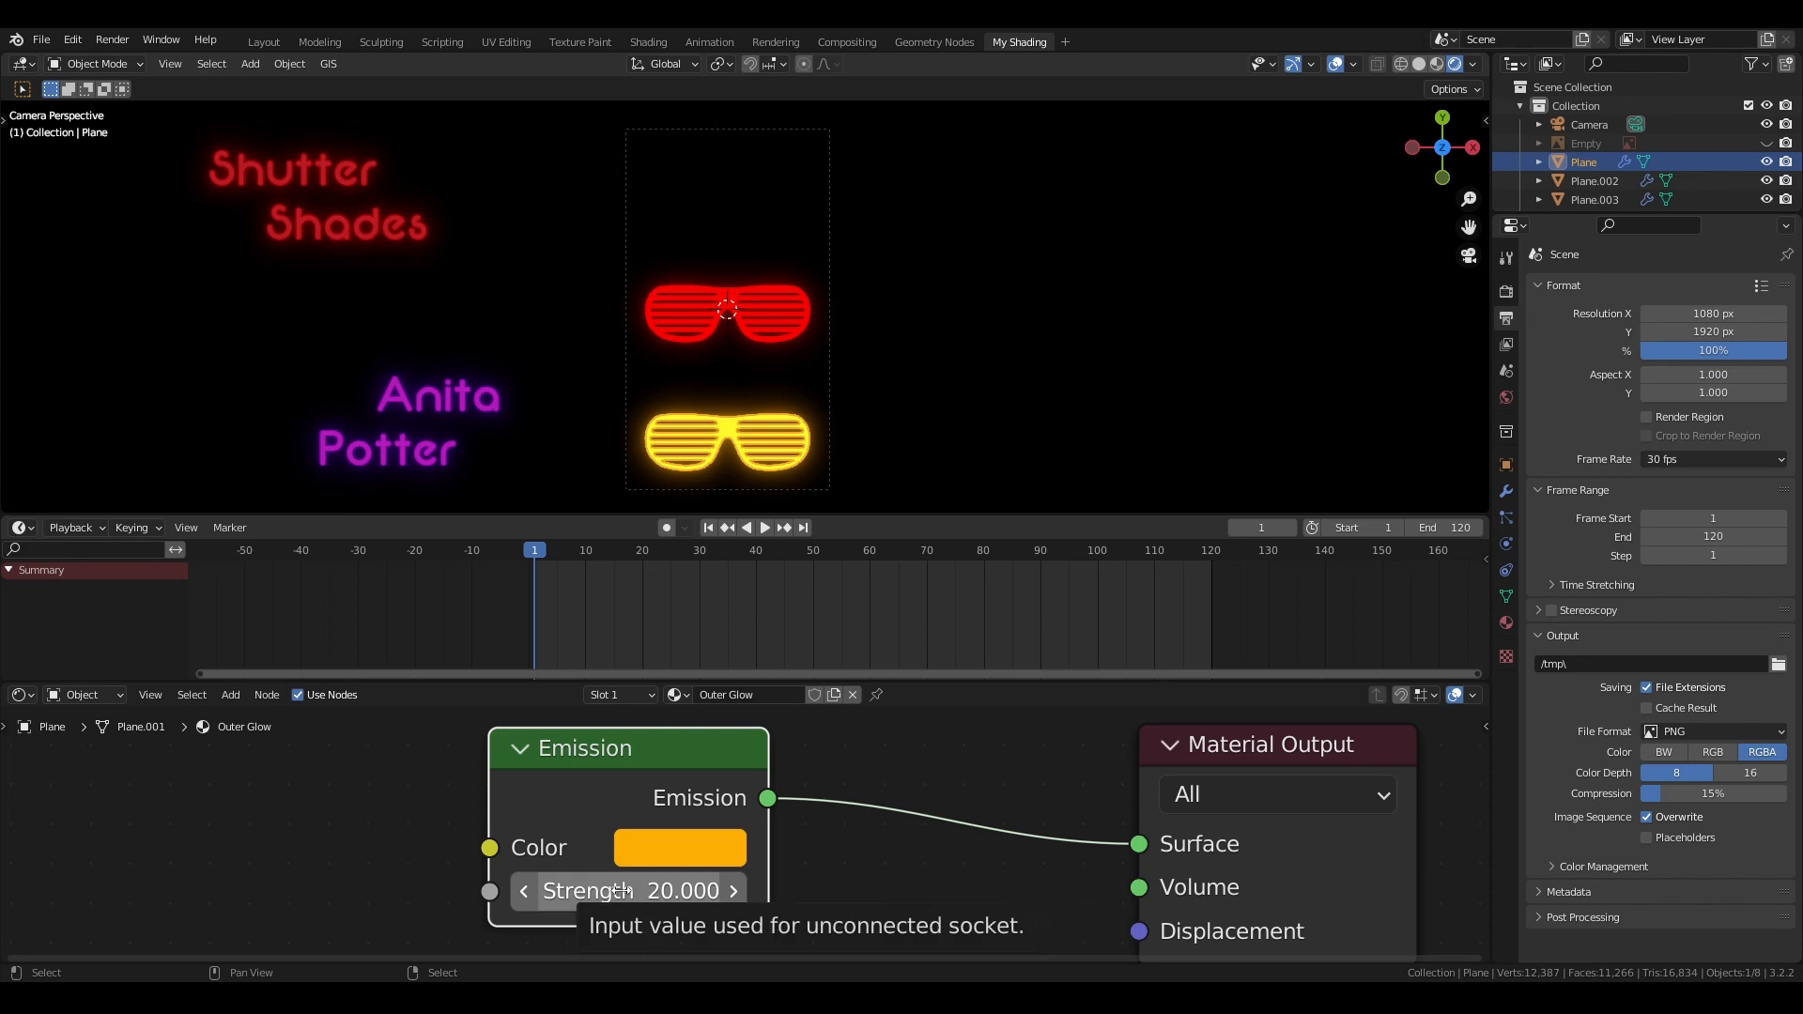
pyautogui.press('i')
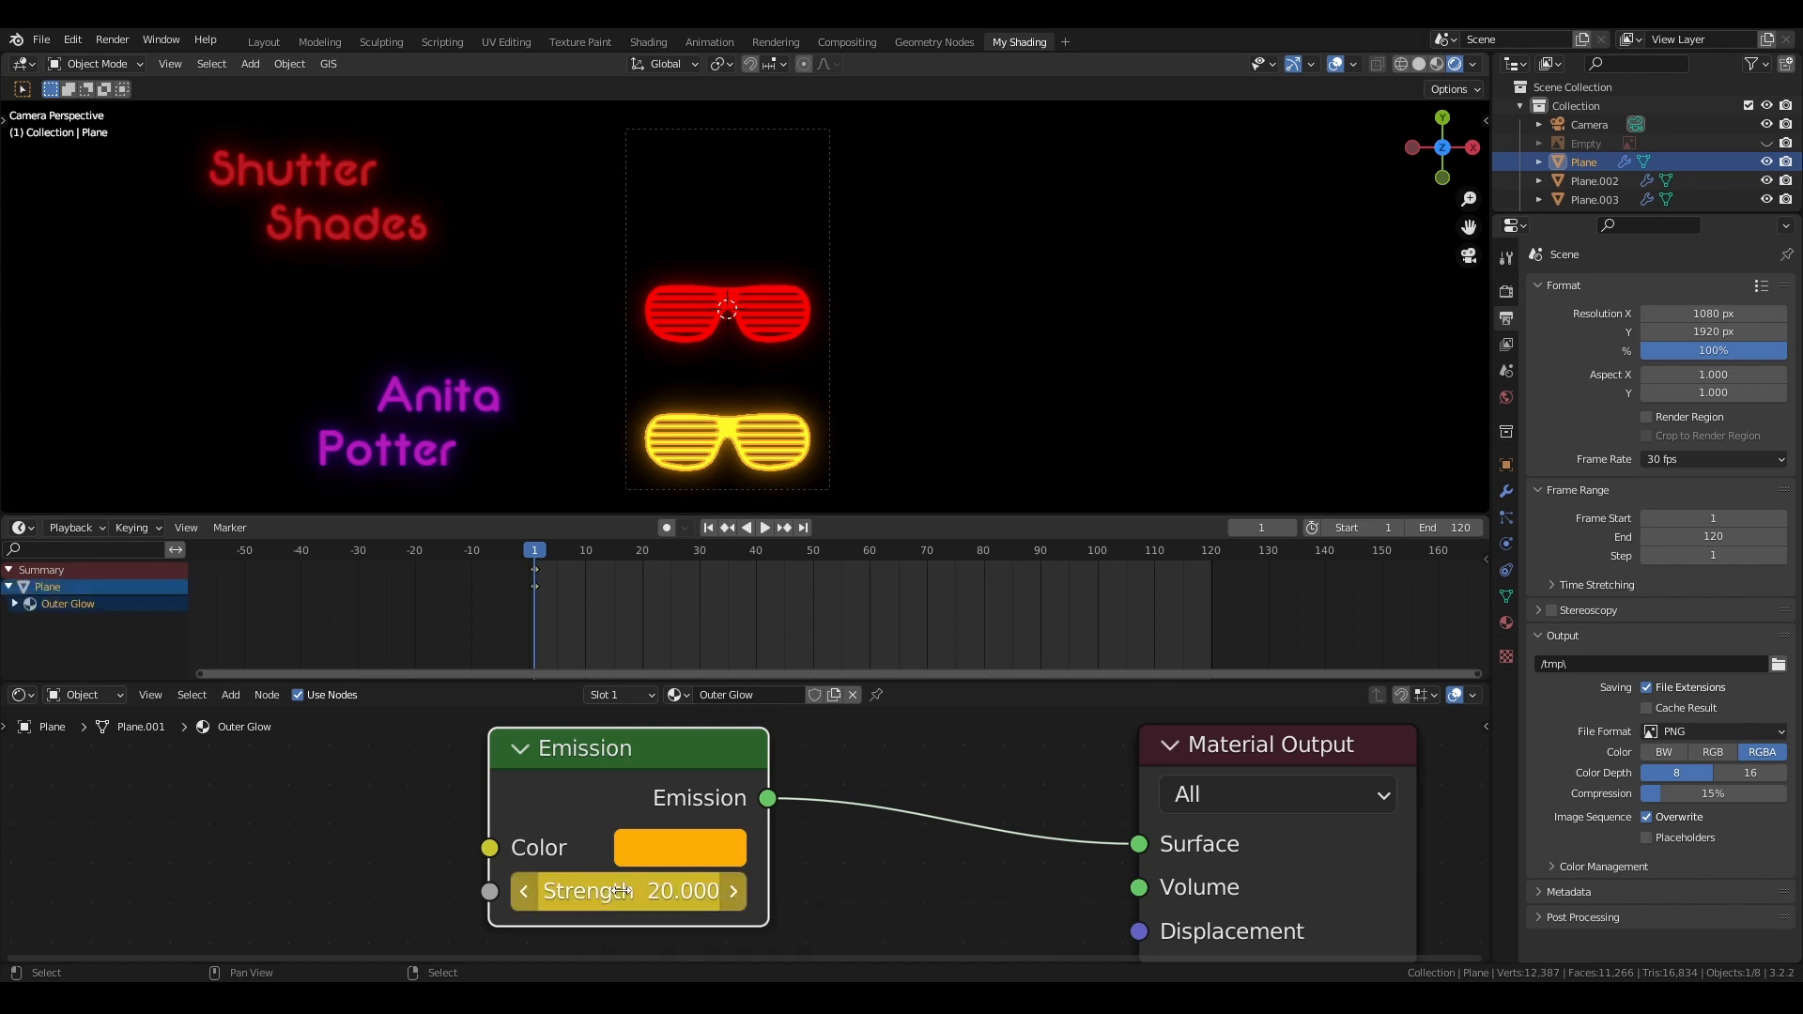
# Keyframe the yellow glasses' emission strength at 50 on frame 20
pyautogui.click(644, 573)
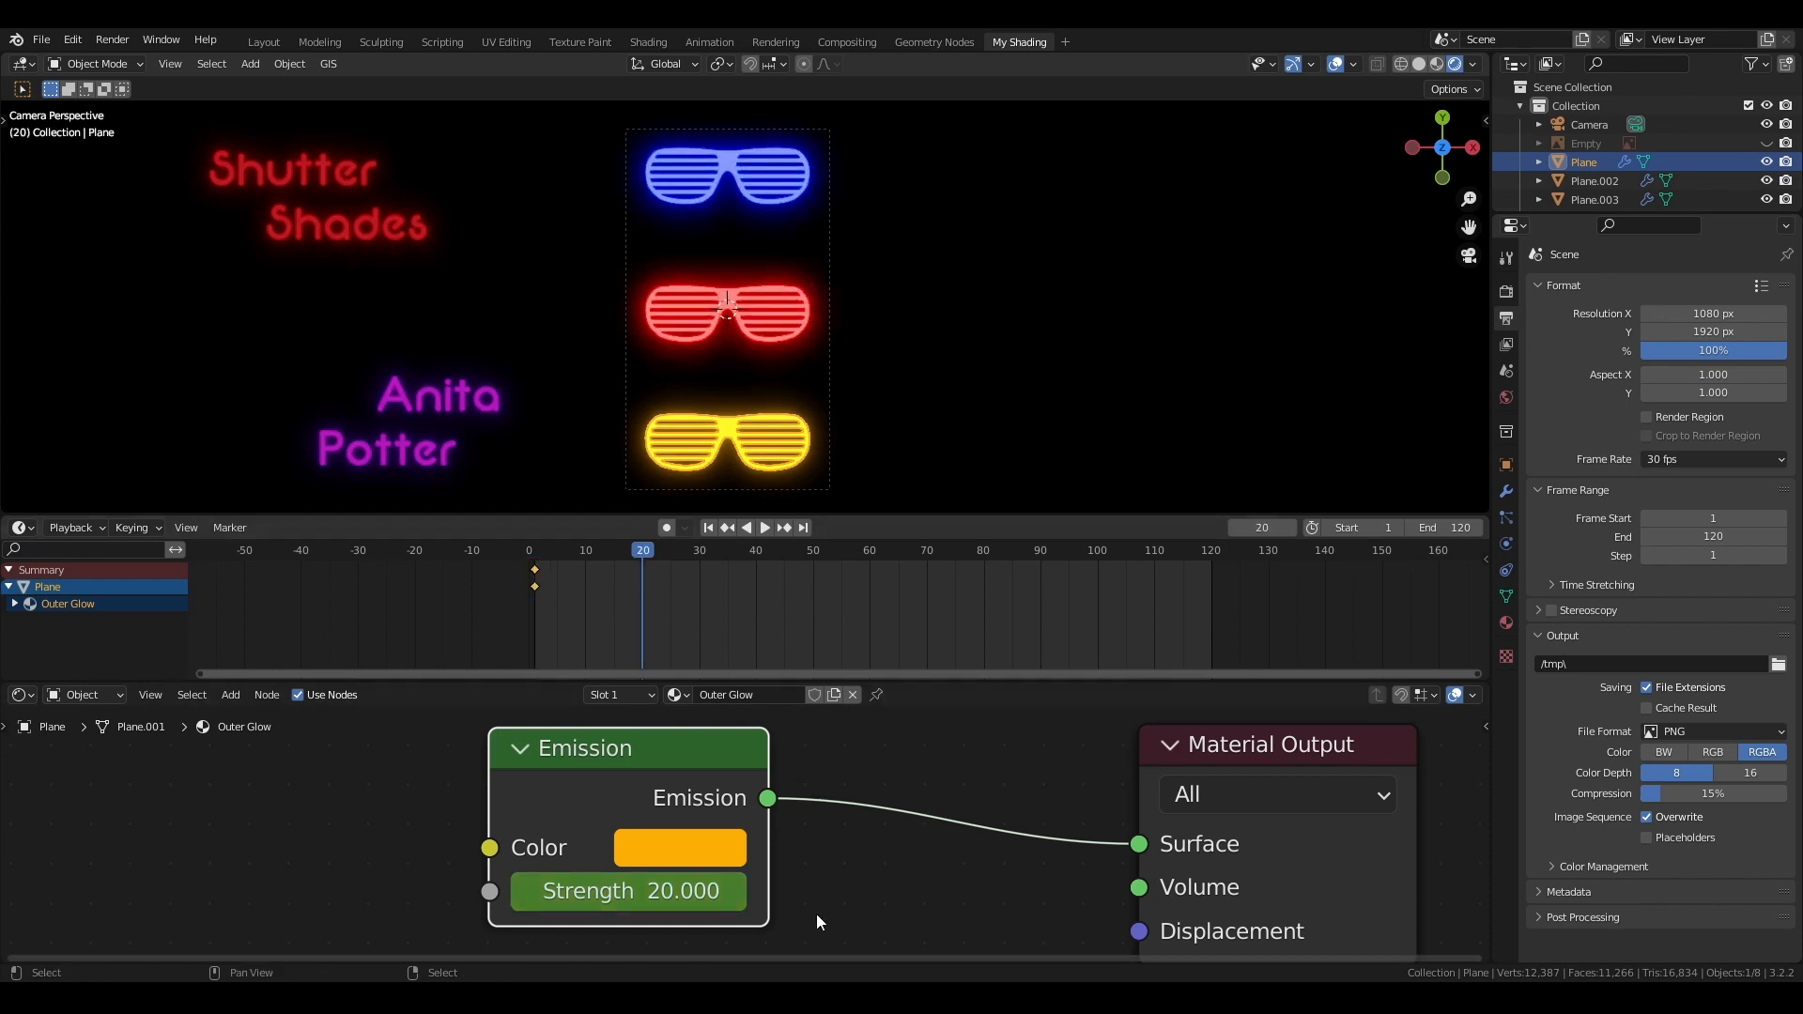
pyautogui.click(642, 890)
pyautogui.write('50')
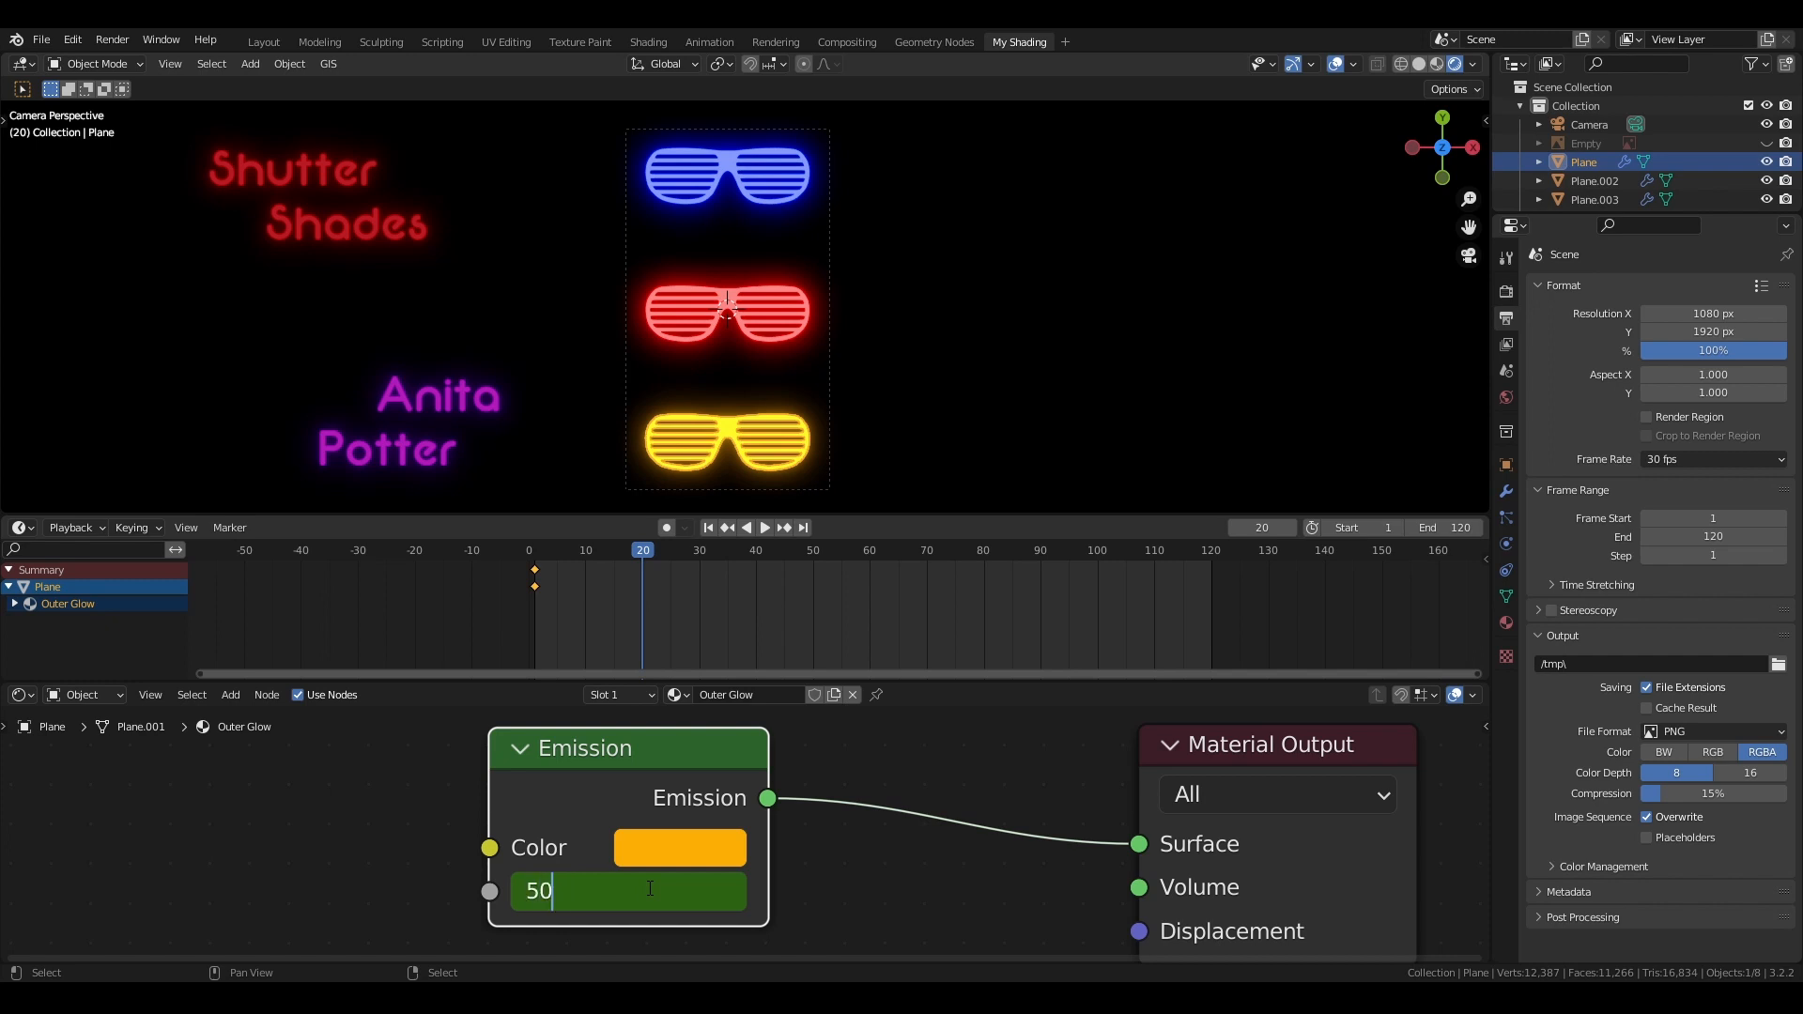
pyautogui.press('Return')
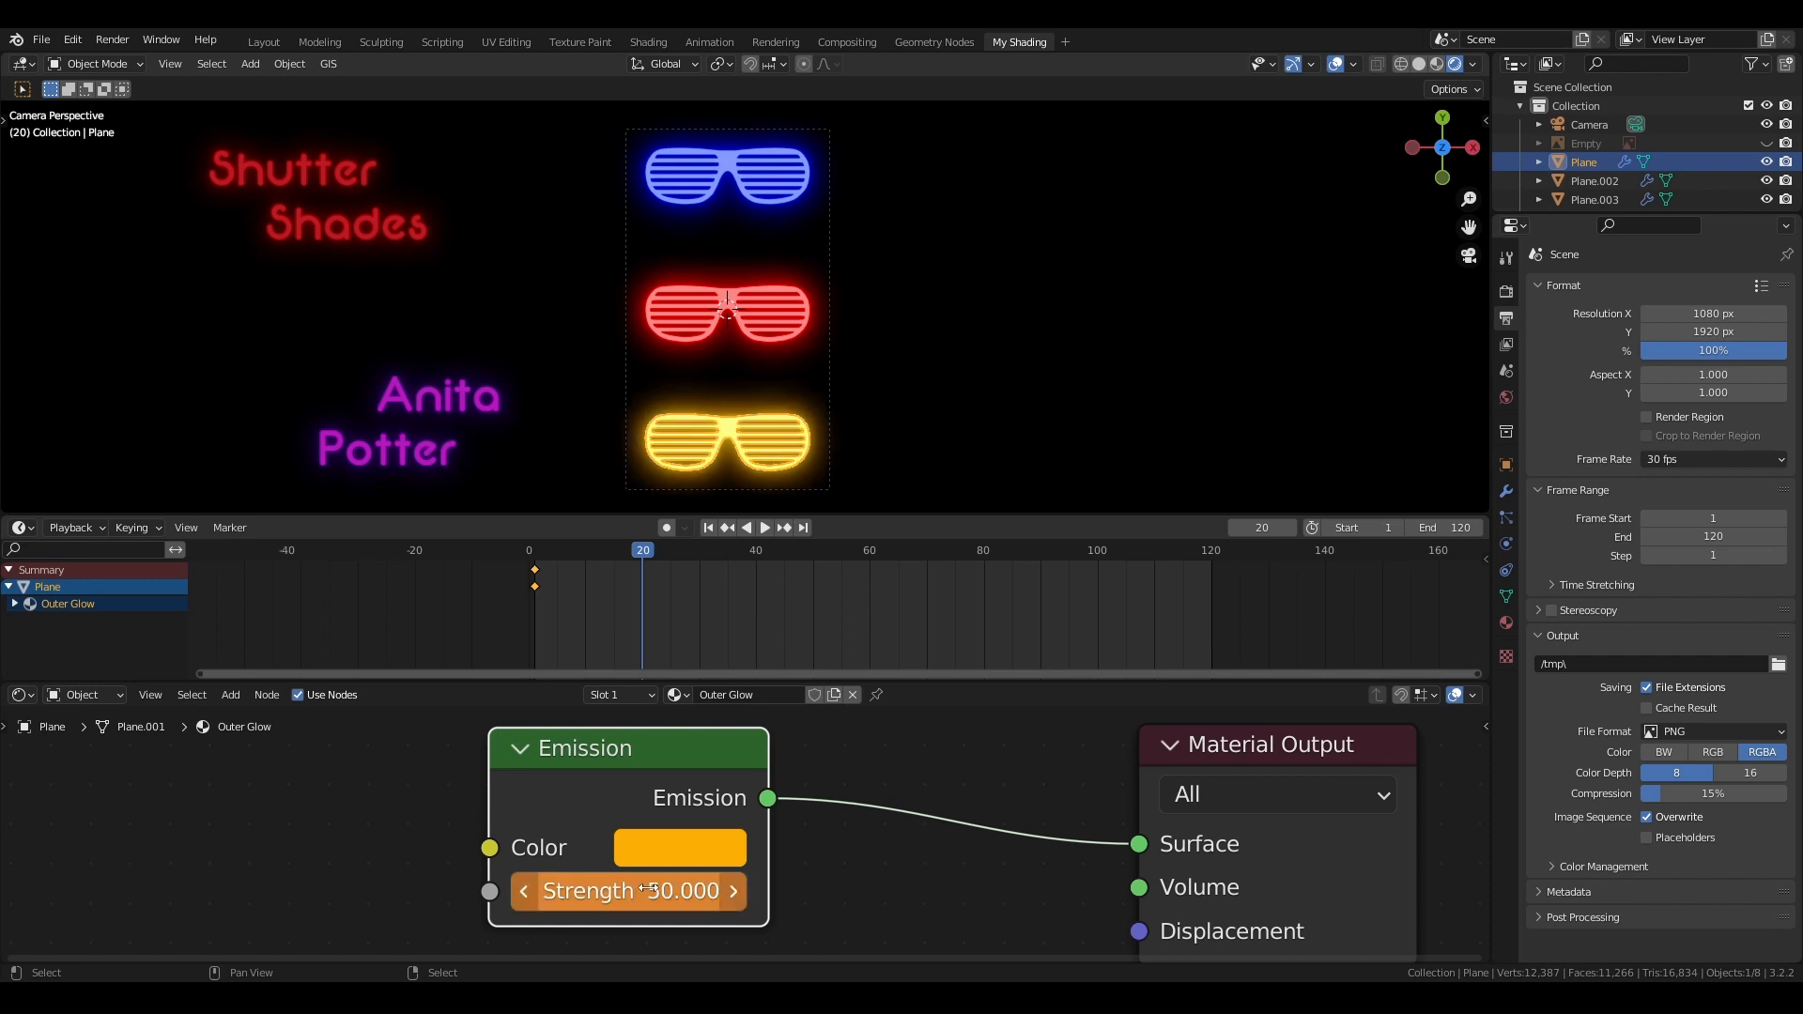
pyautogui.press('i')
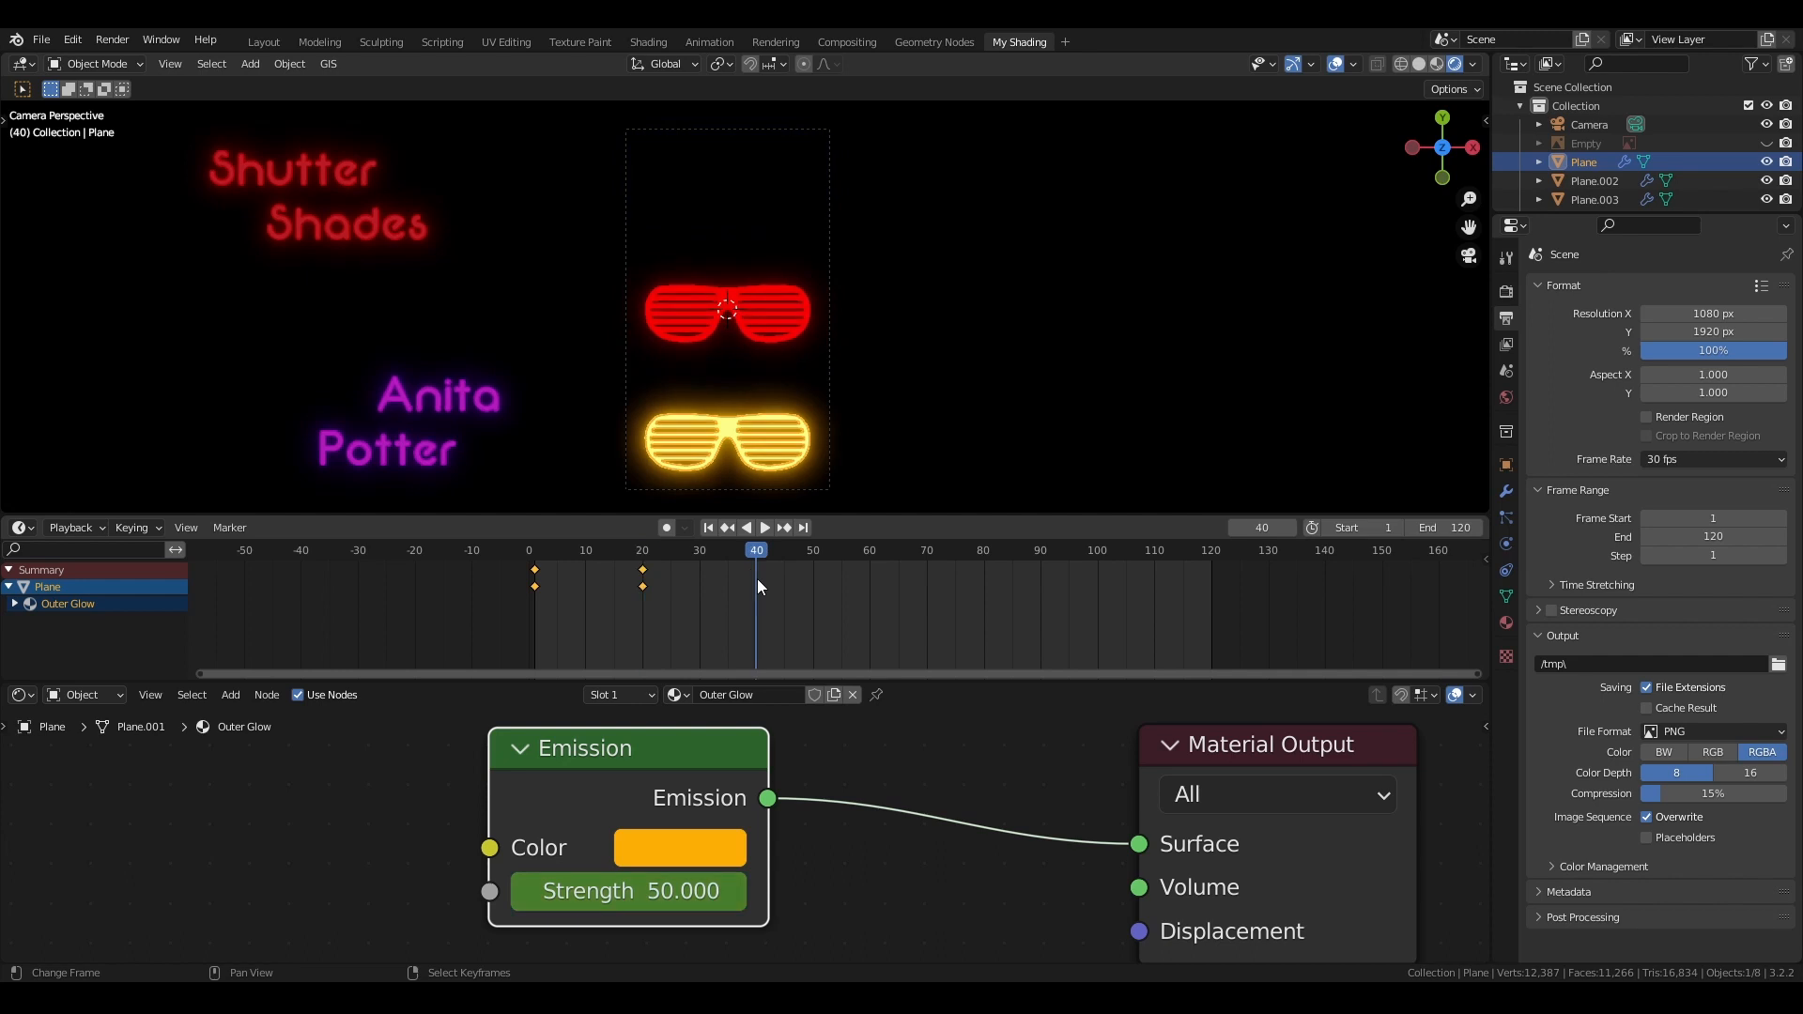
# Keyframe the yellow glasses' emission strength on frames 40, 60, 80 and 100, with 20 on frame 80, and check frame 79
pyautogui.moveTo(757, 578); pyautogui.dragTo(988, 554)
pyautogui.press('space')
pyautogui.press('space')
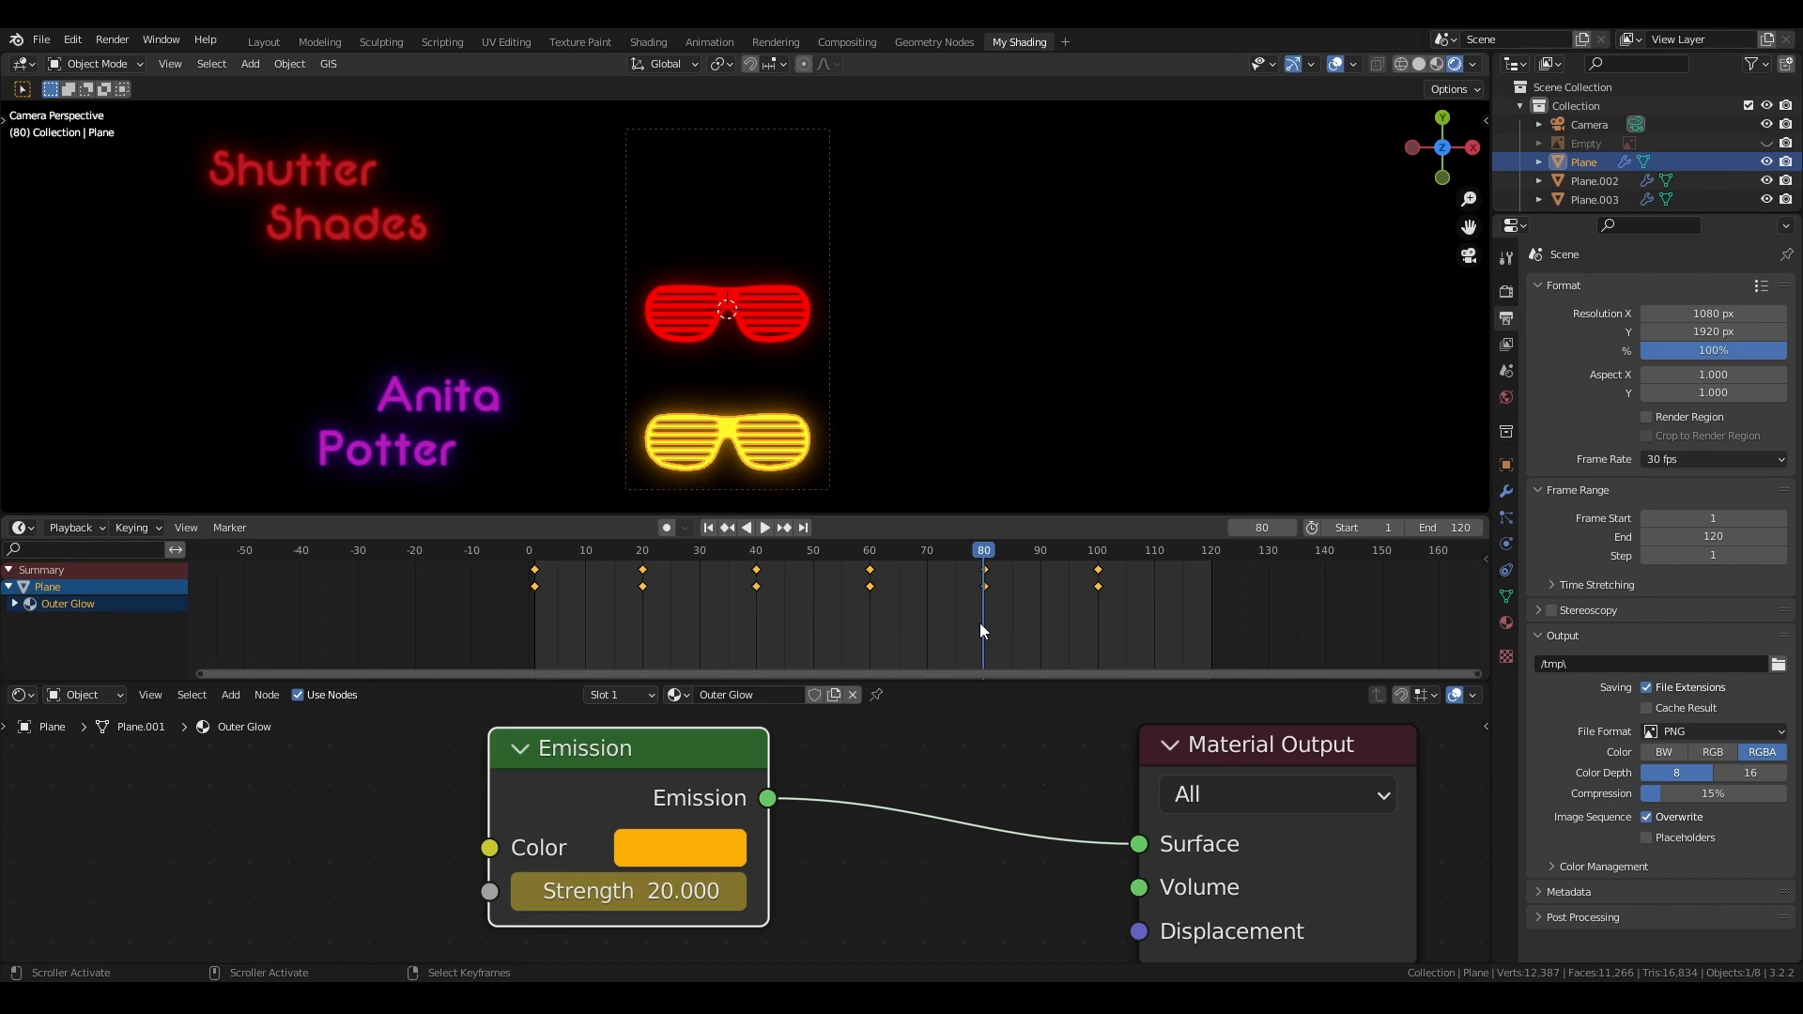
pyautogui.press('Left')
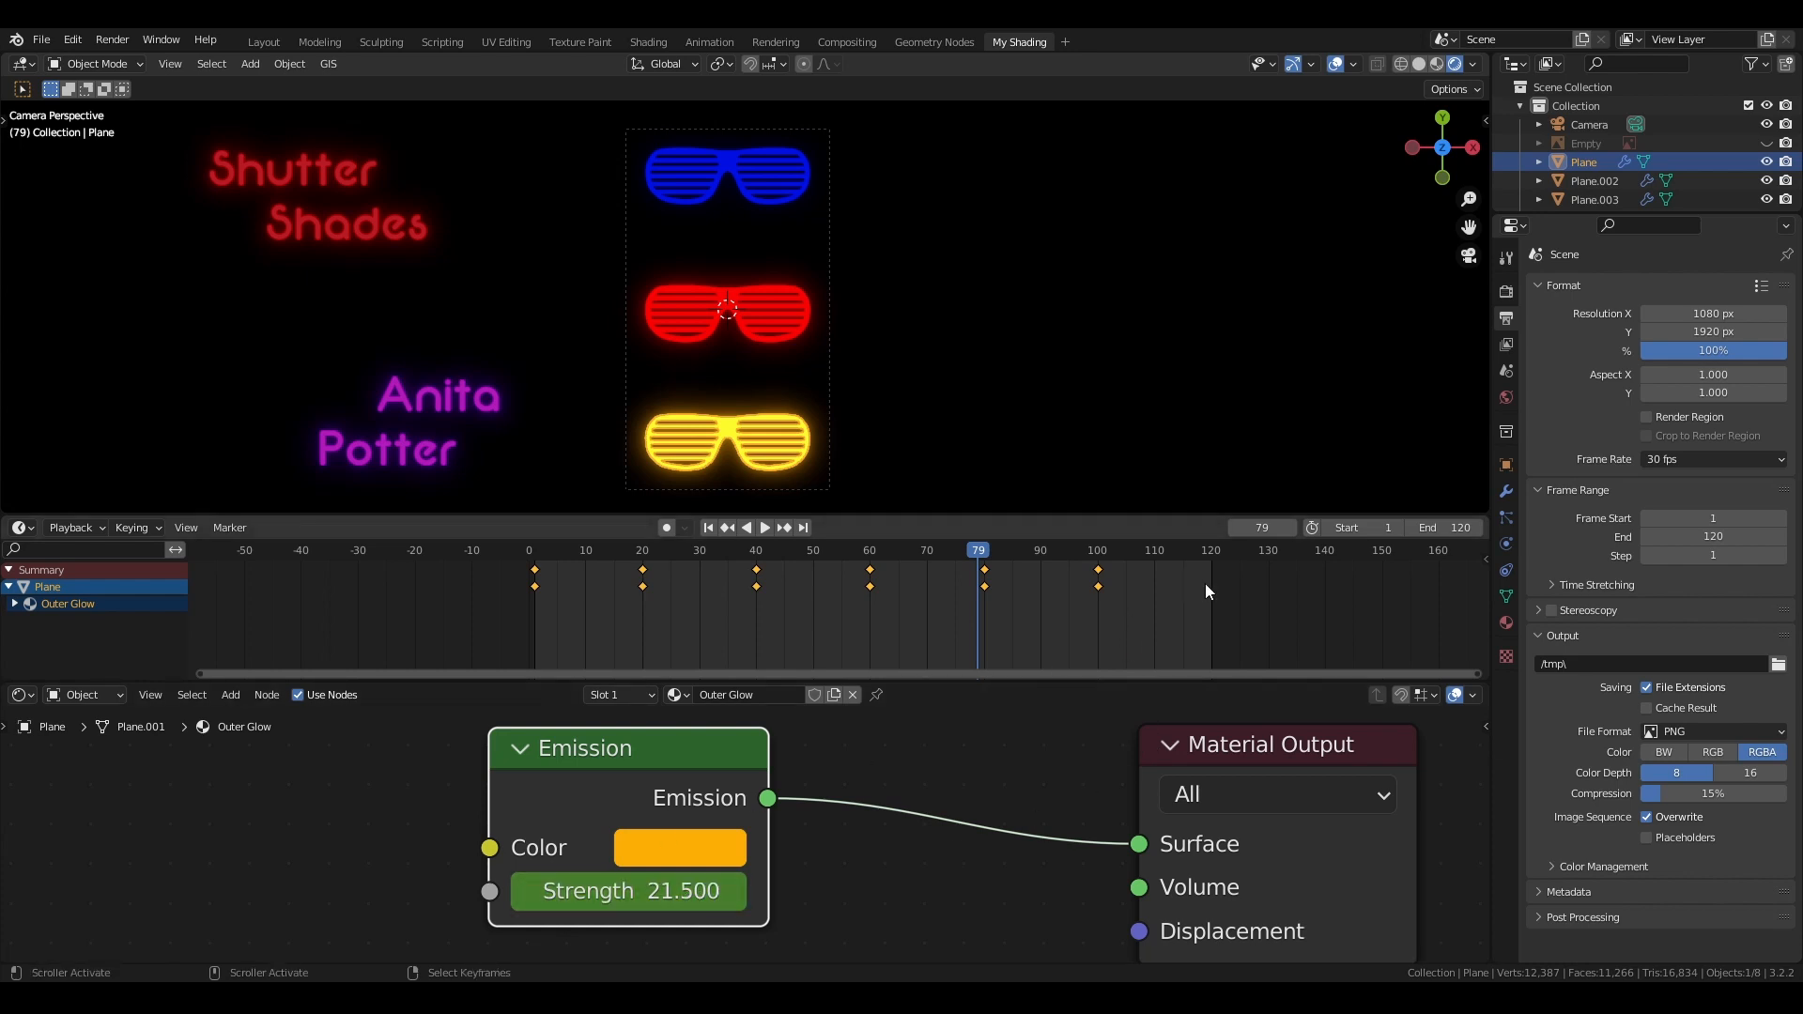
# Keyframe the yellow glasses' emission strength at 21.5 on frame 120 and return to the first frame
pyautogui.click(1209, 554)
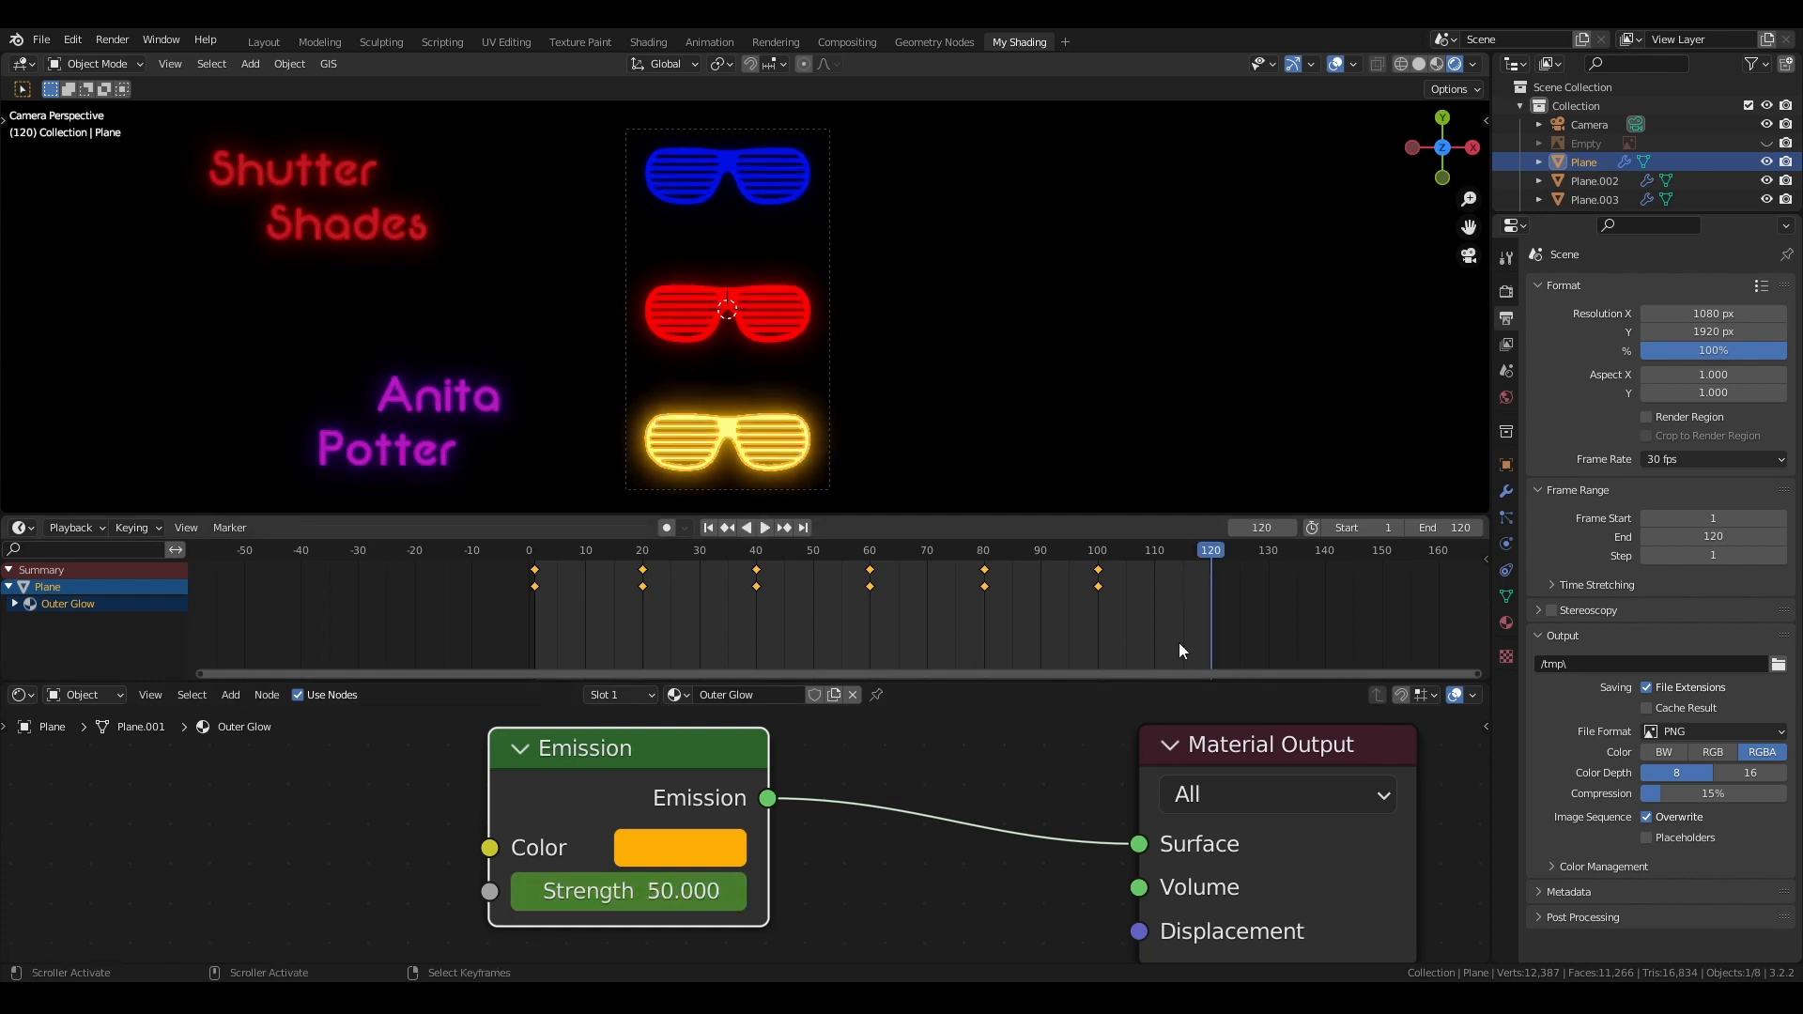
pyautogui.doubleClick(617, 896)
pyautogui.write('21.5')
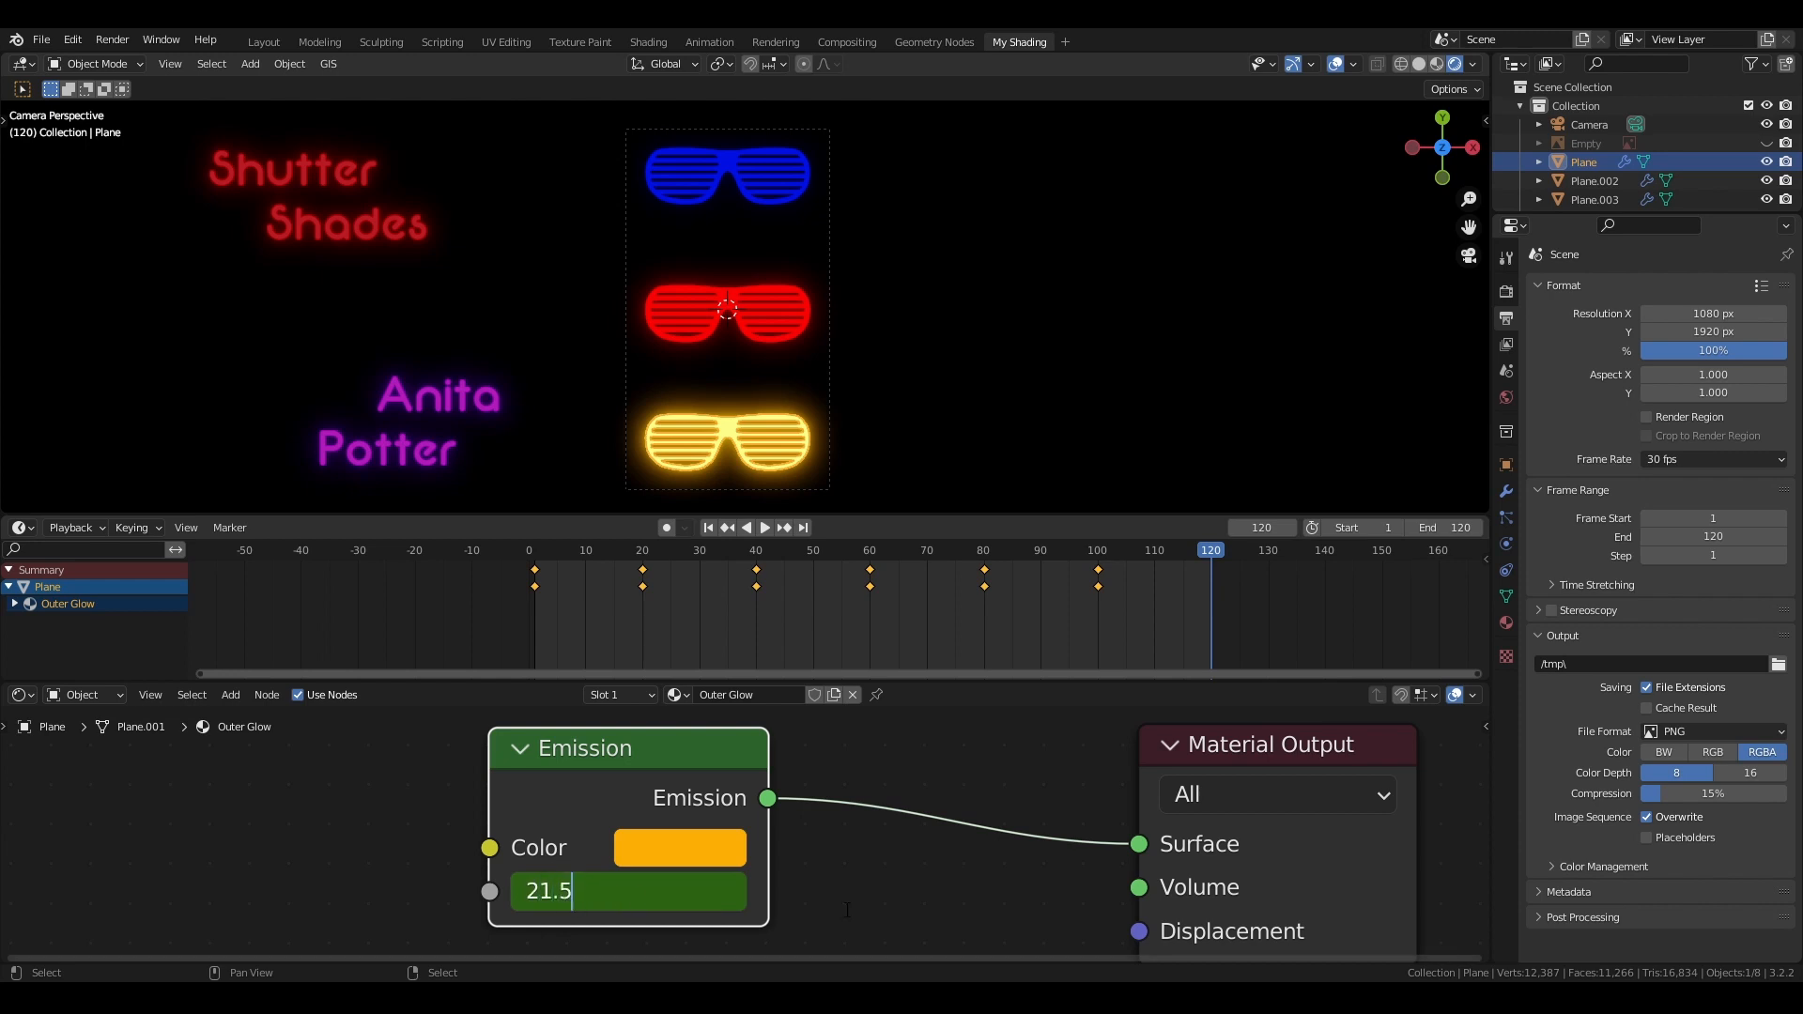
pyautogui.press('Return')
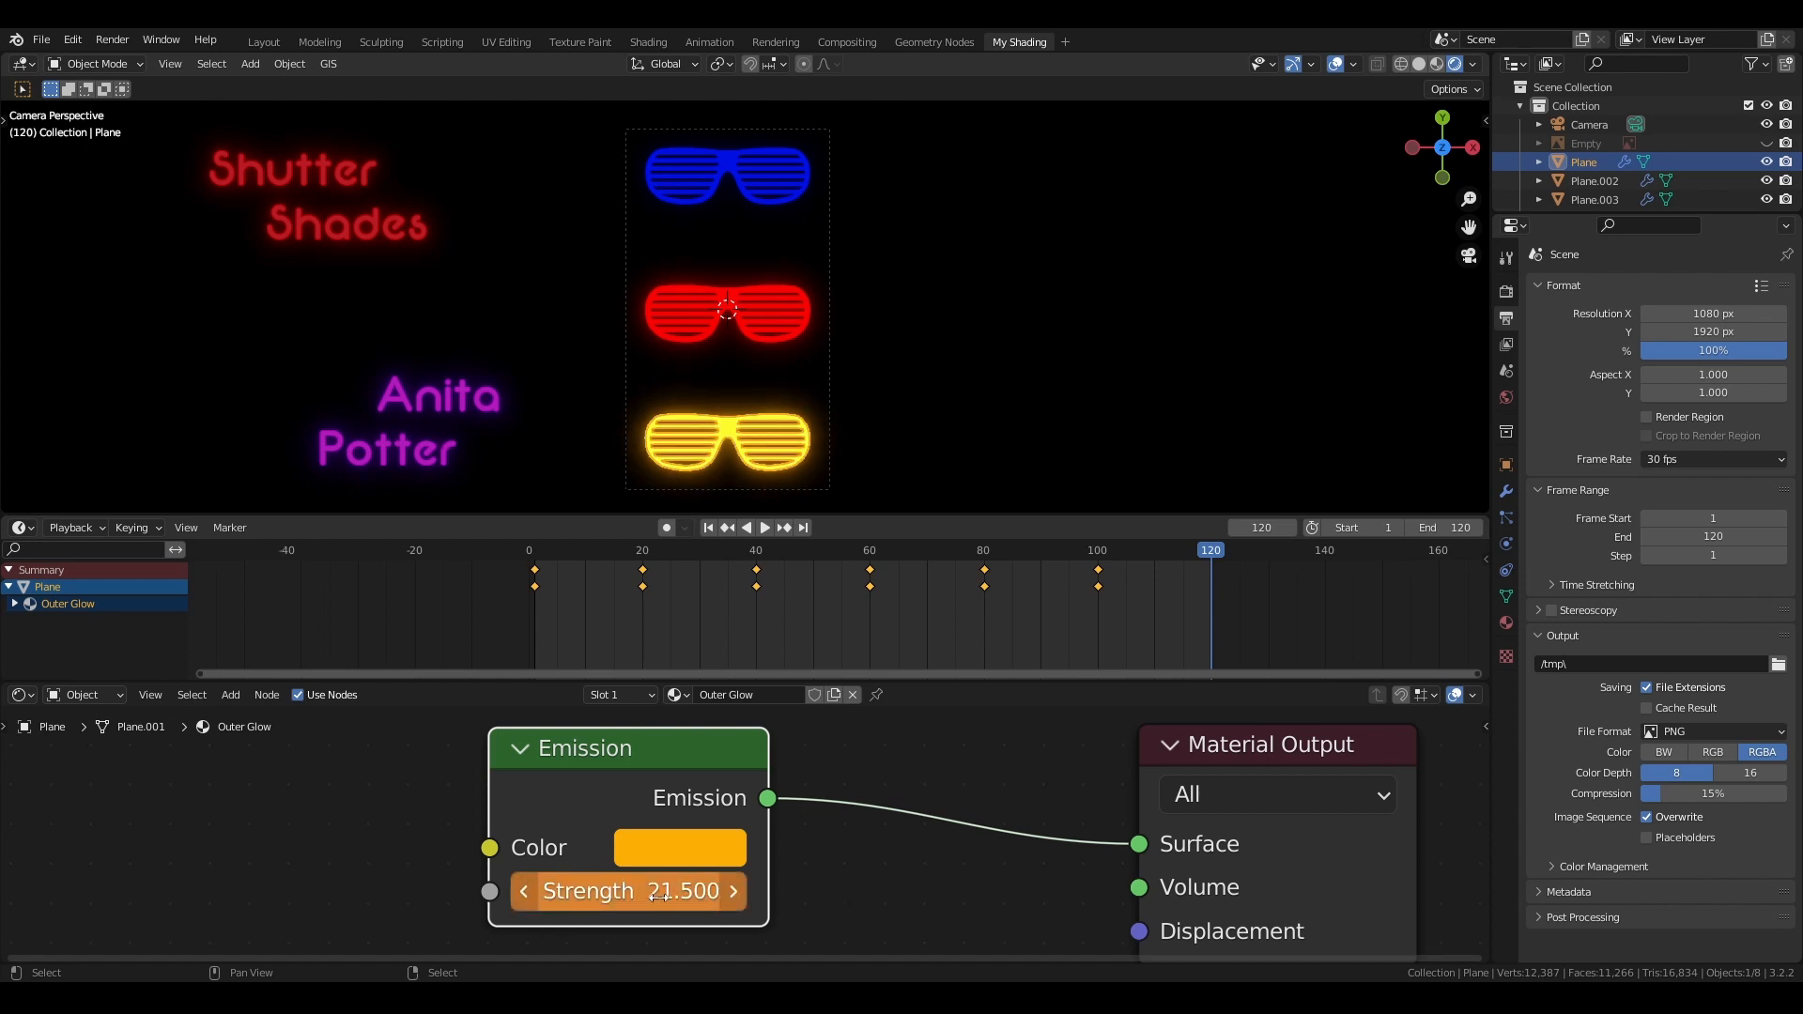
pyautogui.press('i')
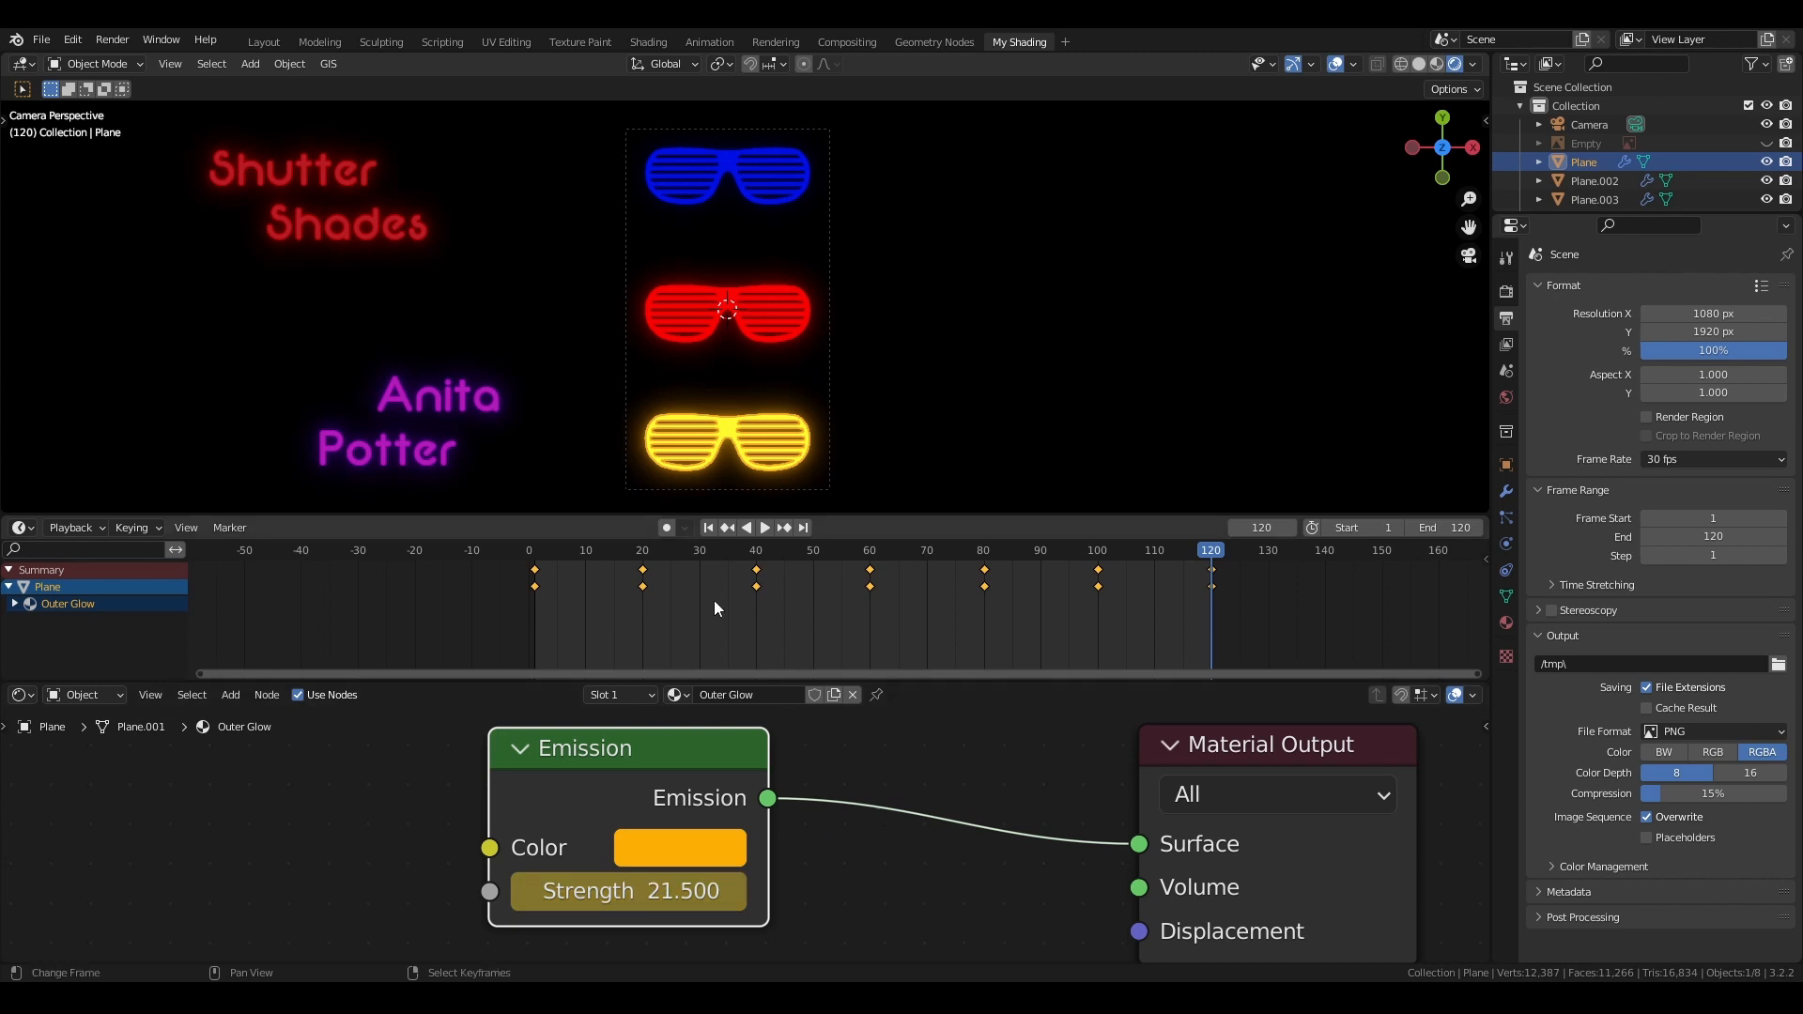
pyautogui.click(708, 528)
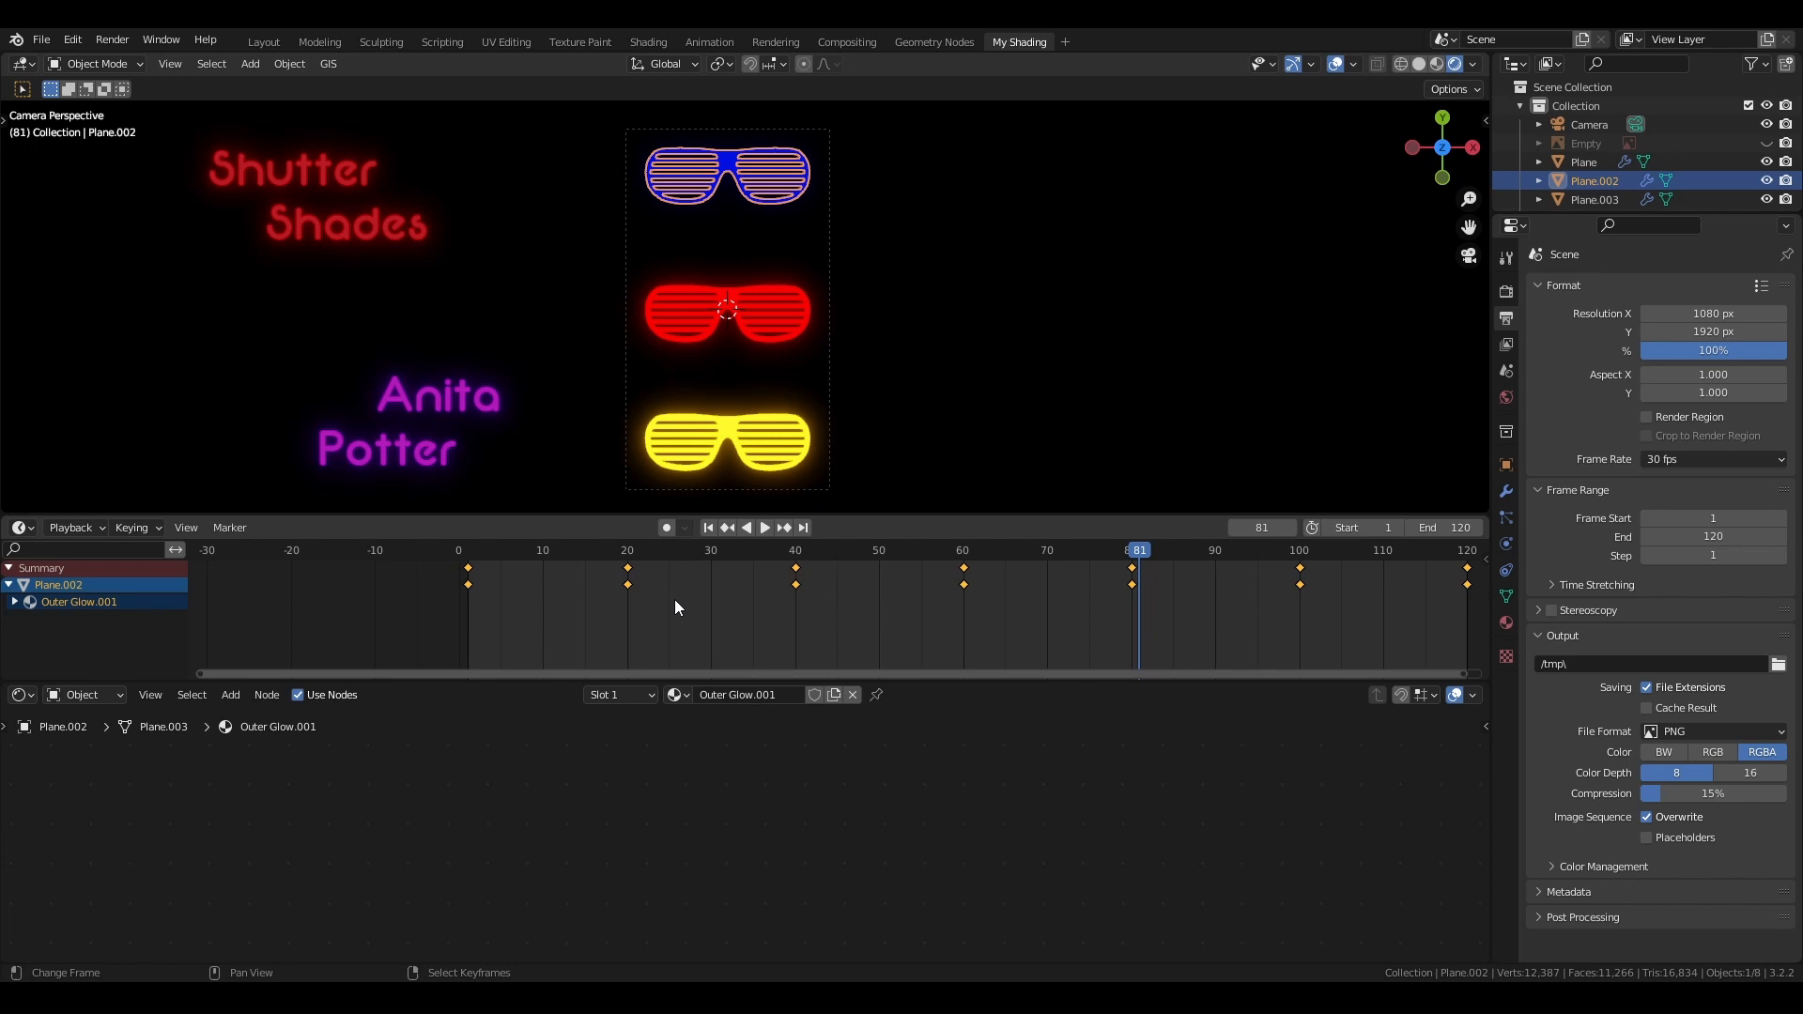
# Switch to the Layout workspace and enlarge the 3D viewport above the timeline
pyautogui.click(262, 43)
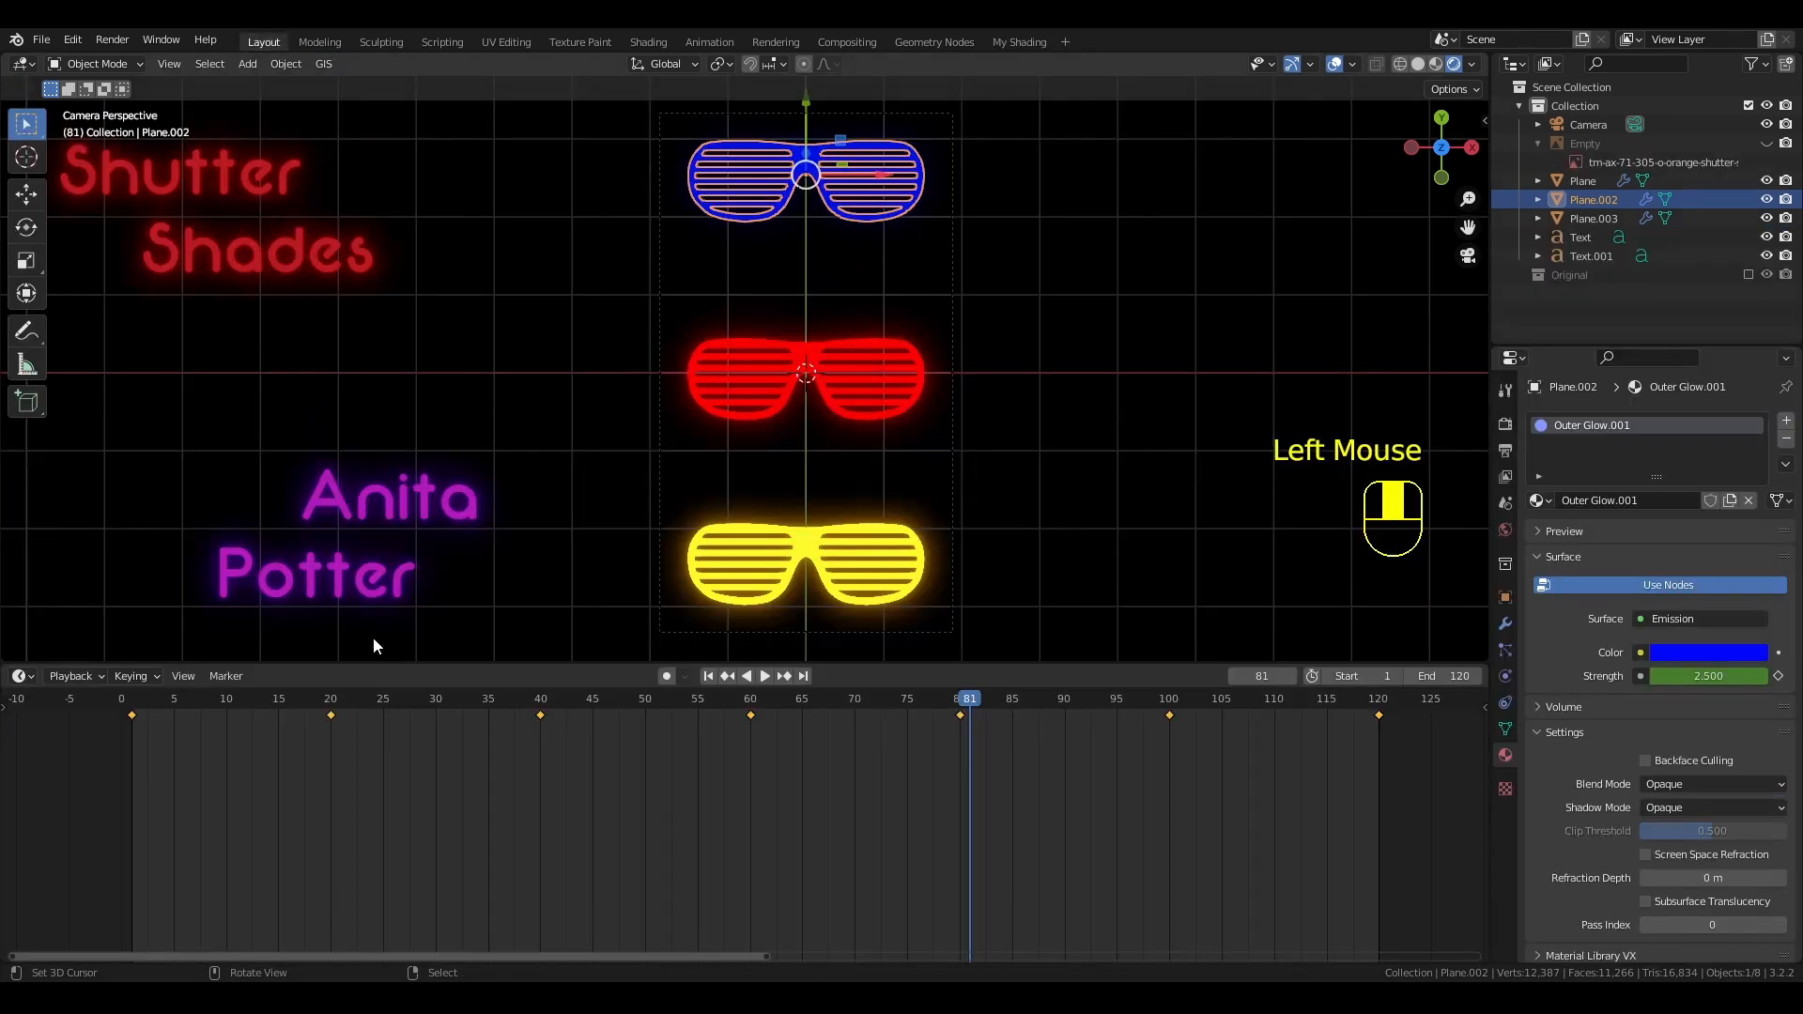
pyautogui.moveTo(381, 668); pyautogui.dragTo(385, 838)
pyautogui.moveTo(420, 892); pyautogui.dragTo(422, 950, button='middle')
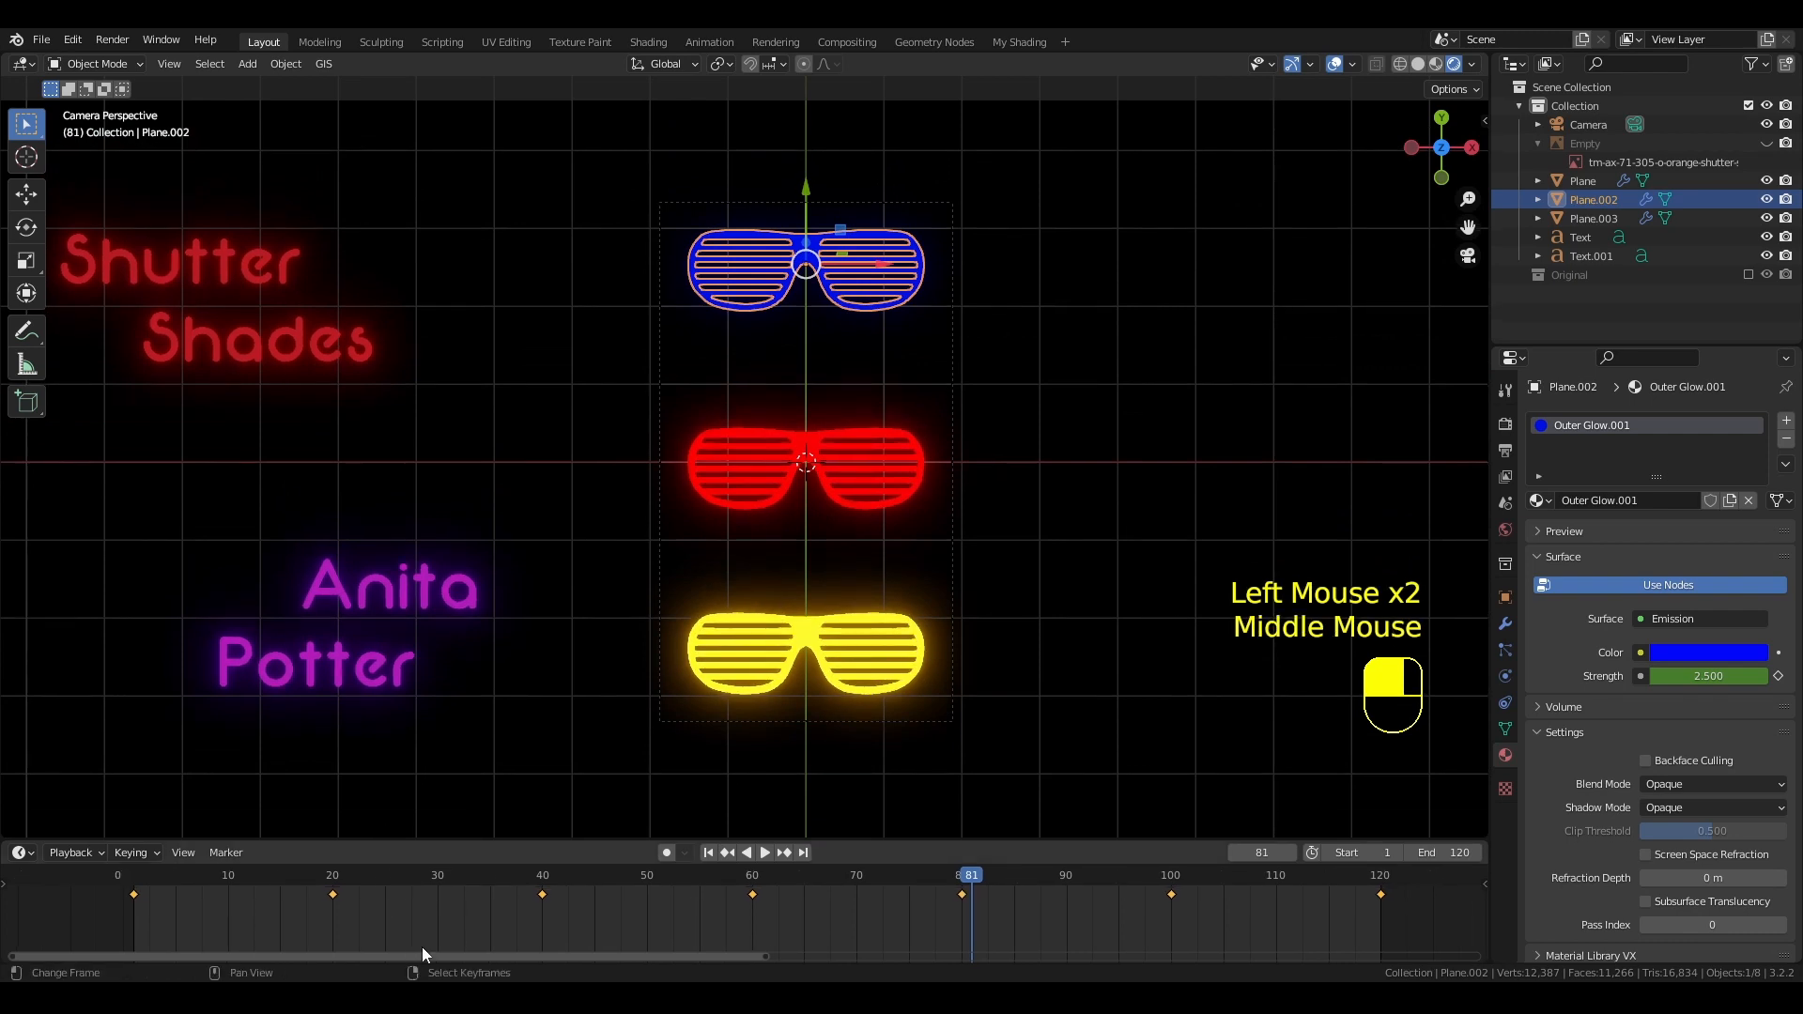
# Select the red glasses, preview the full glow animation from frame 1, stop playback and return to the first frame
pyautogui.rightClick(848, 307)
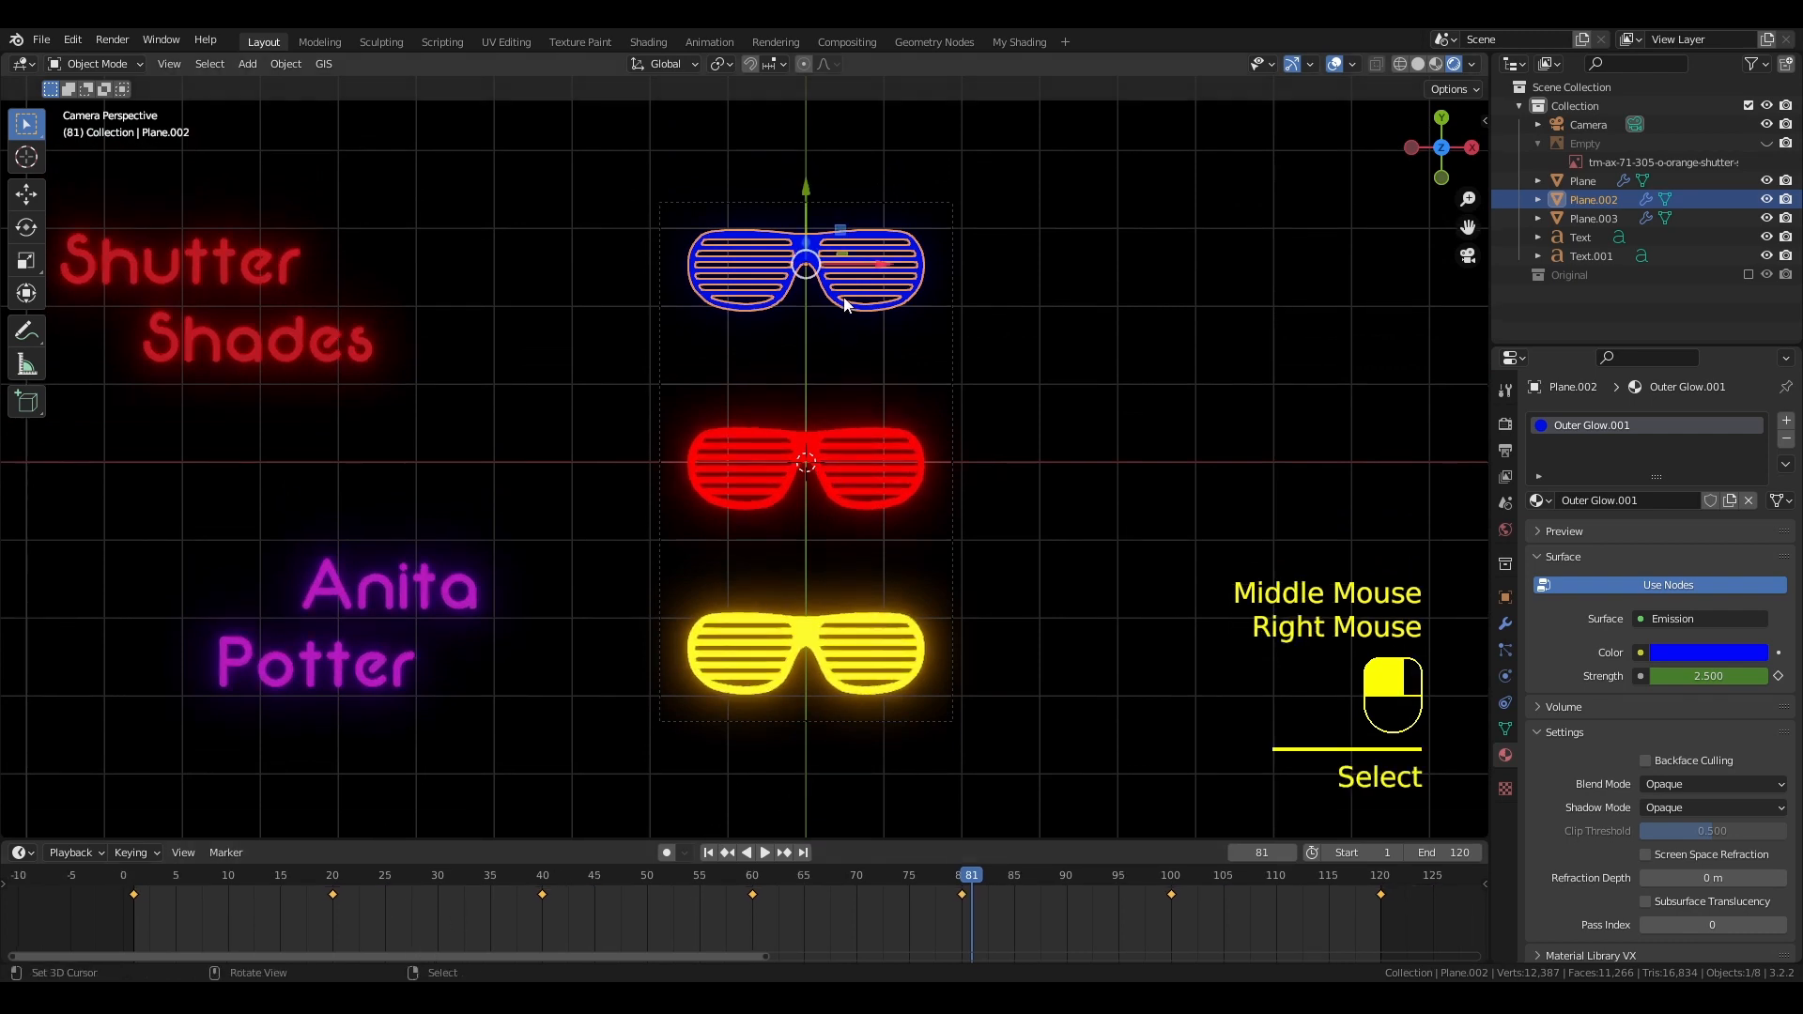
pyautogui.rightClick(817, 447)
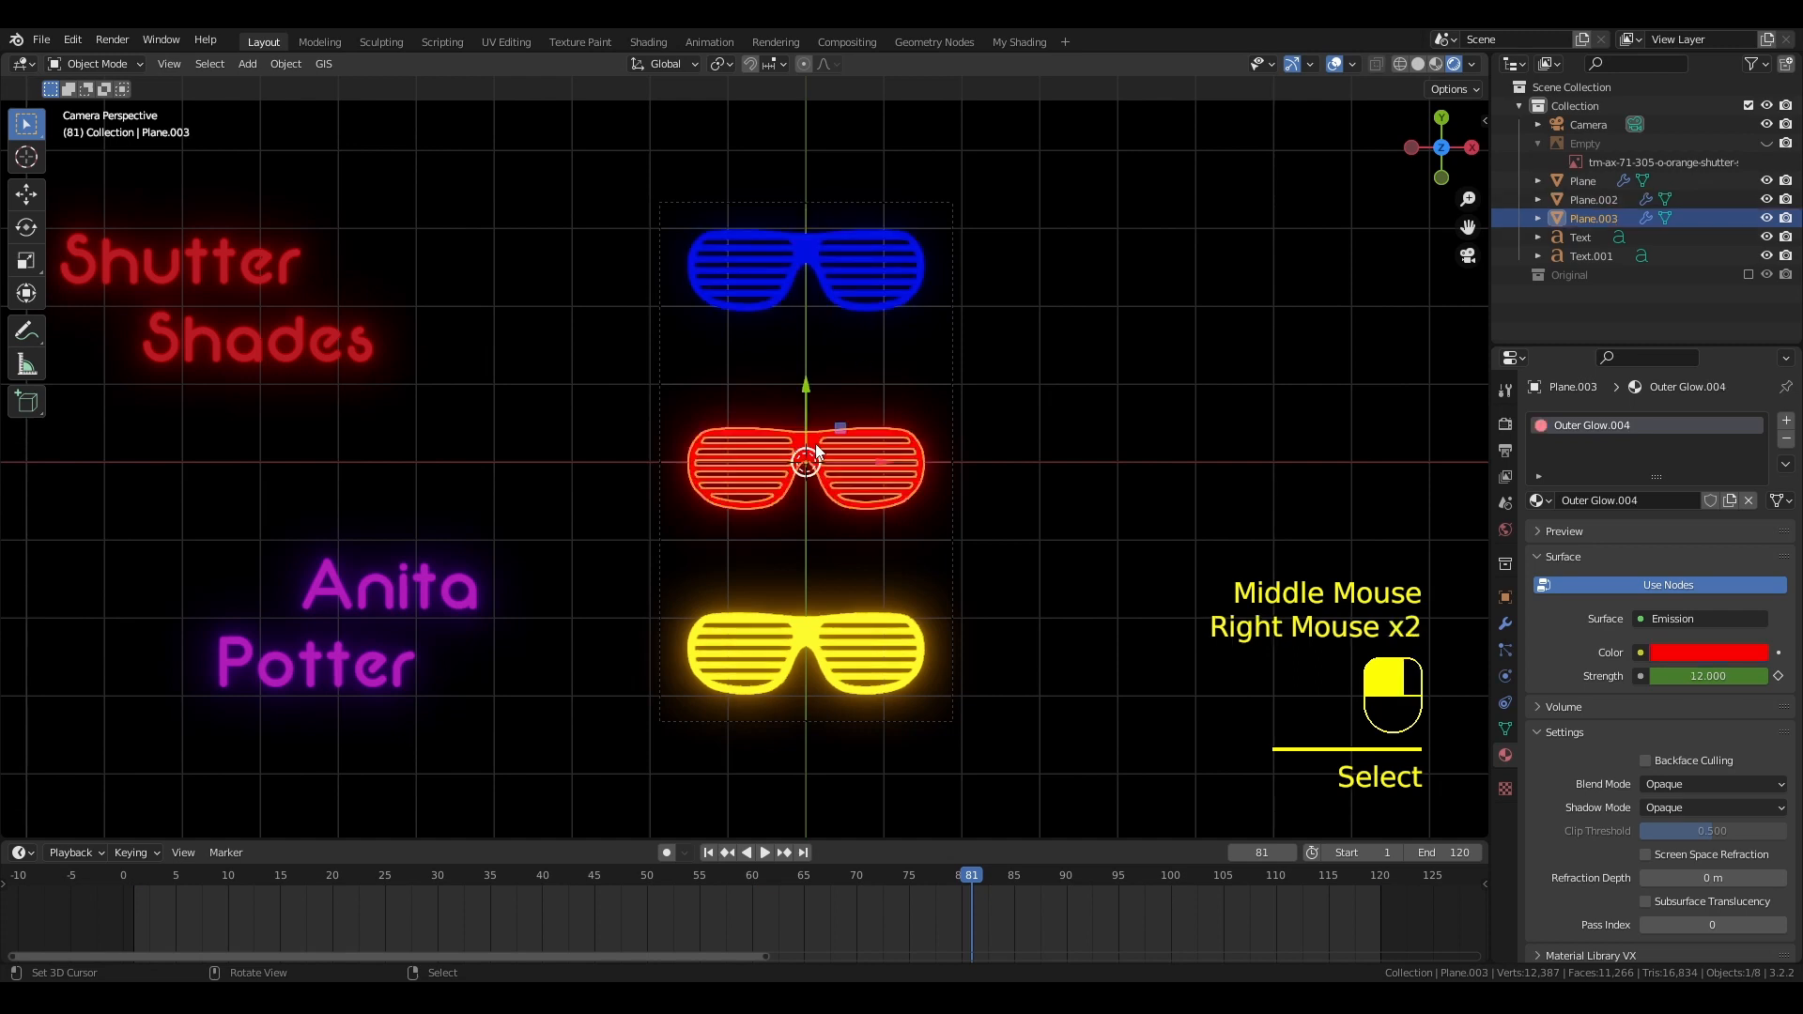
pyautogui.click(1482, 910)
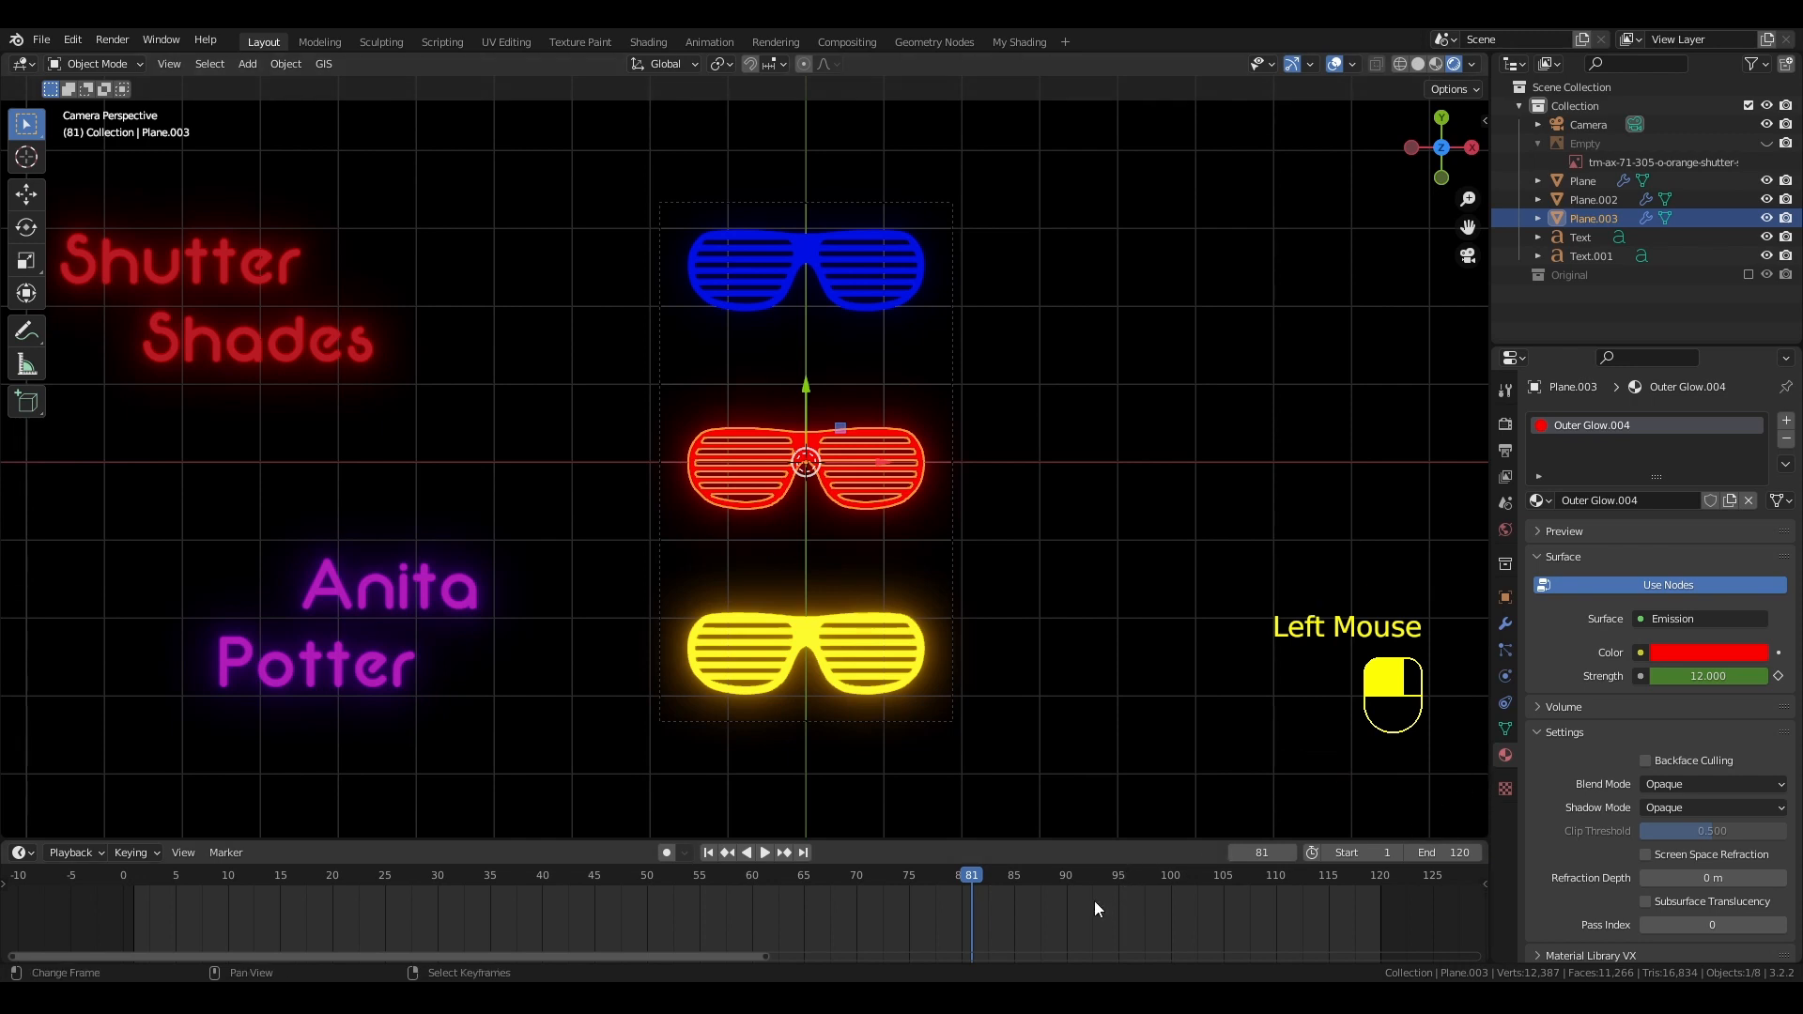
pyautogui.moveTo(1095, 900); pyautogui.dragTo(1179, 911, button='middle')
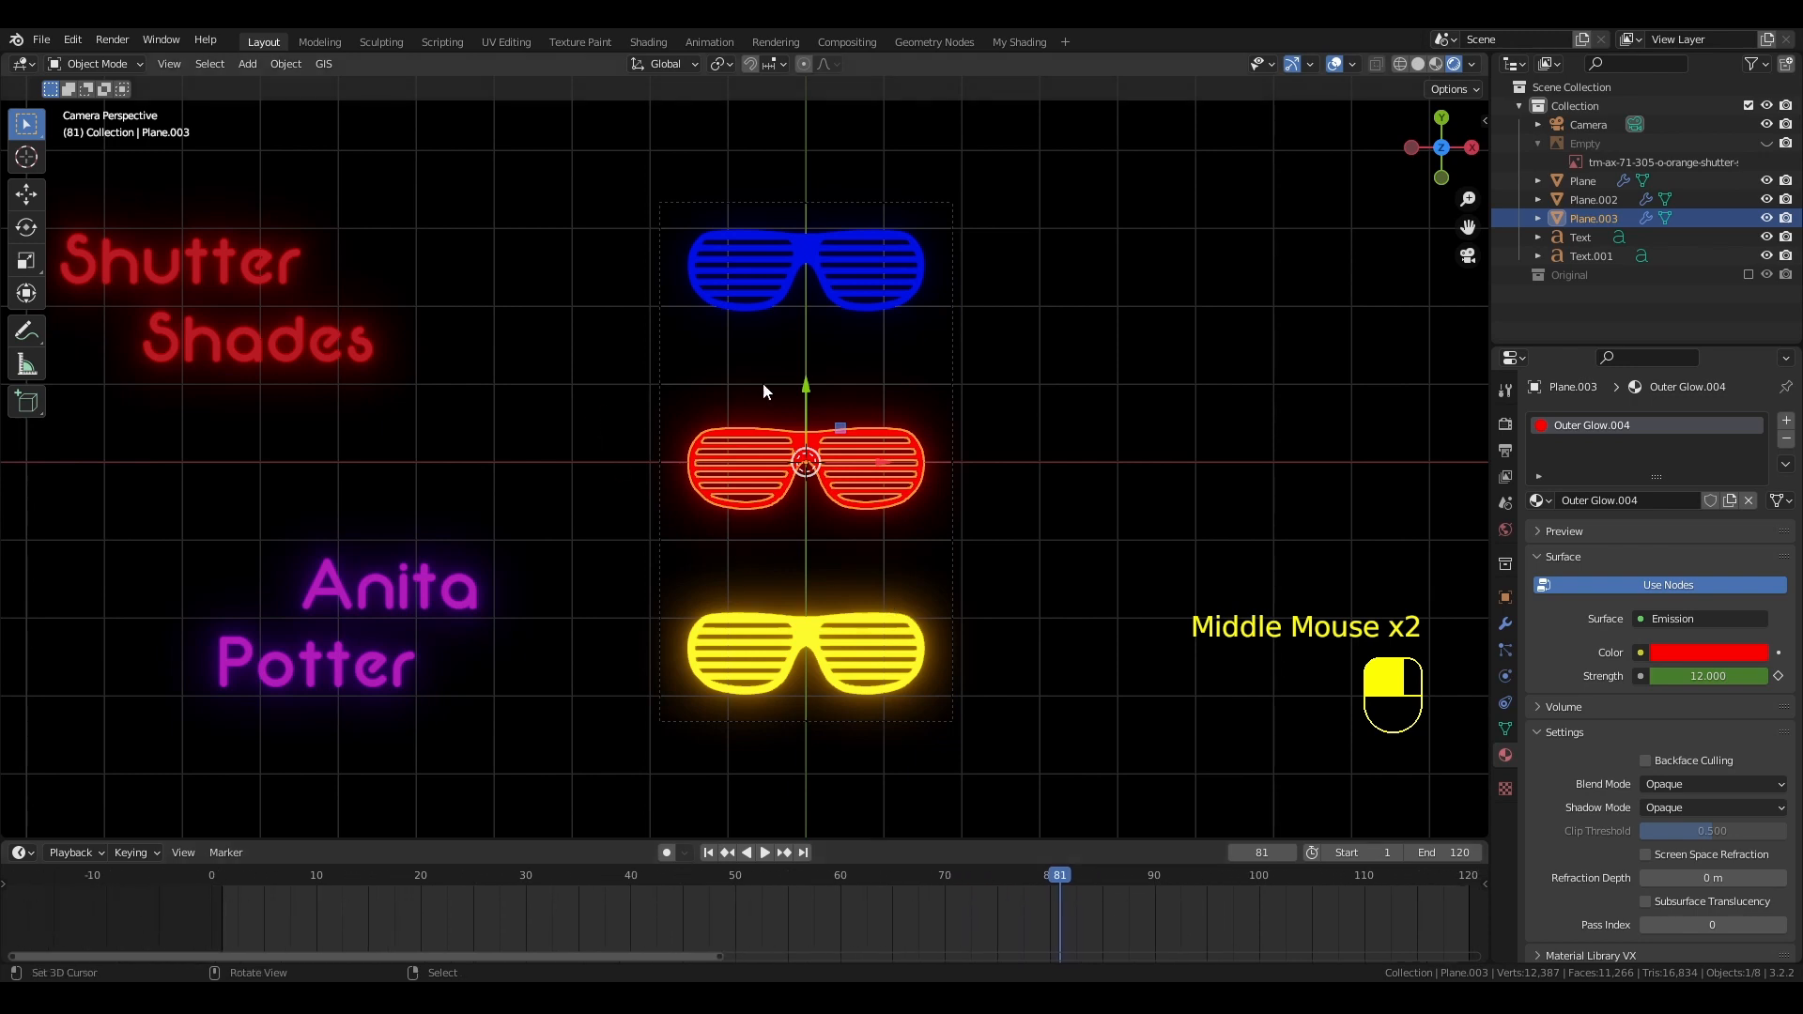
pyautogui.click(708, 852)
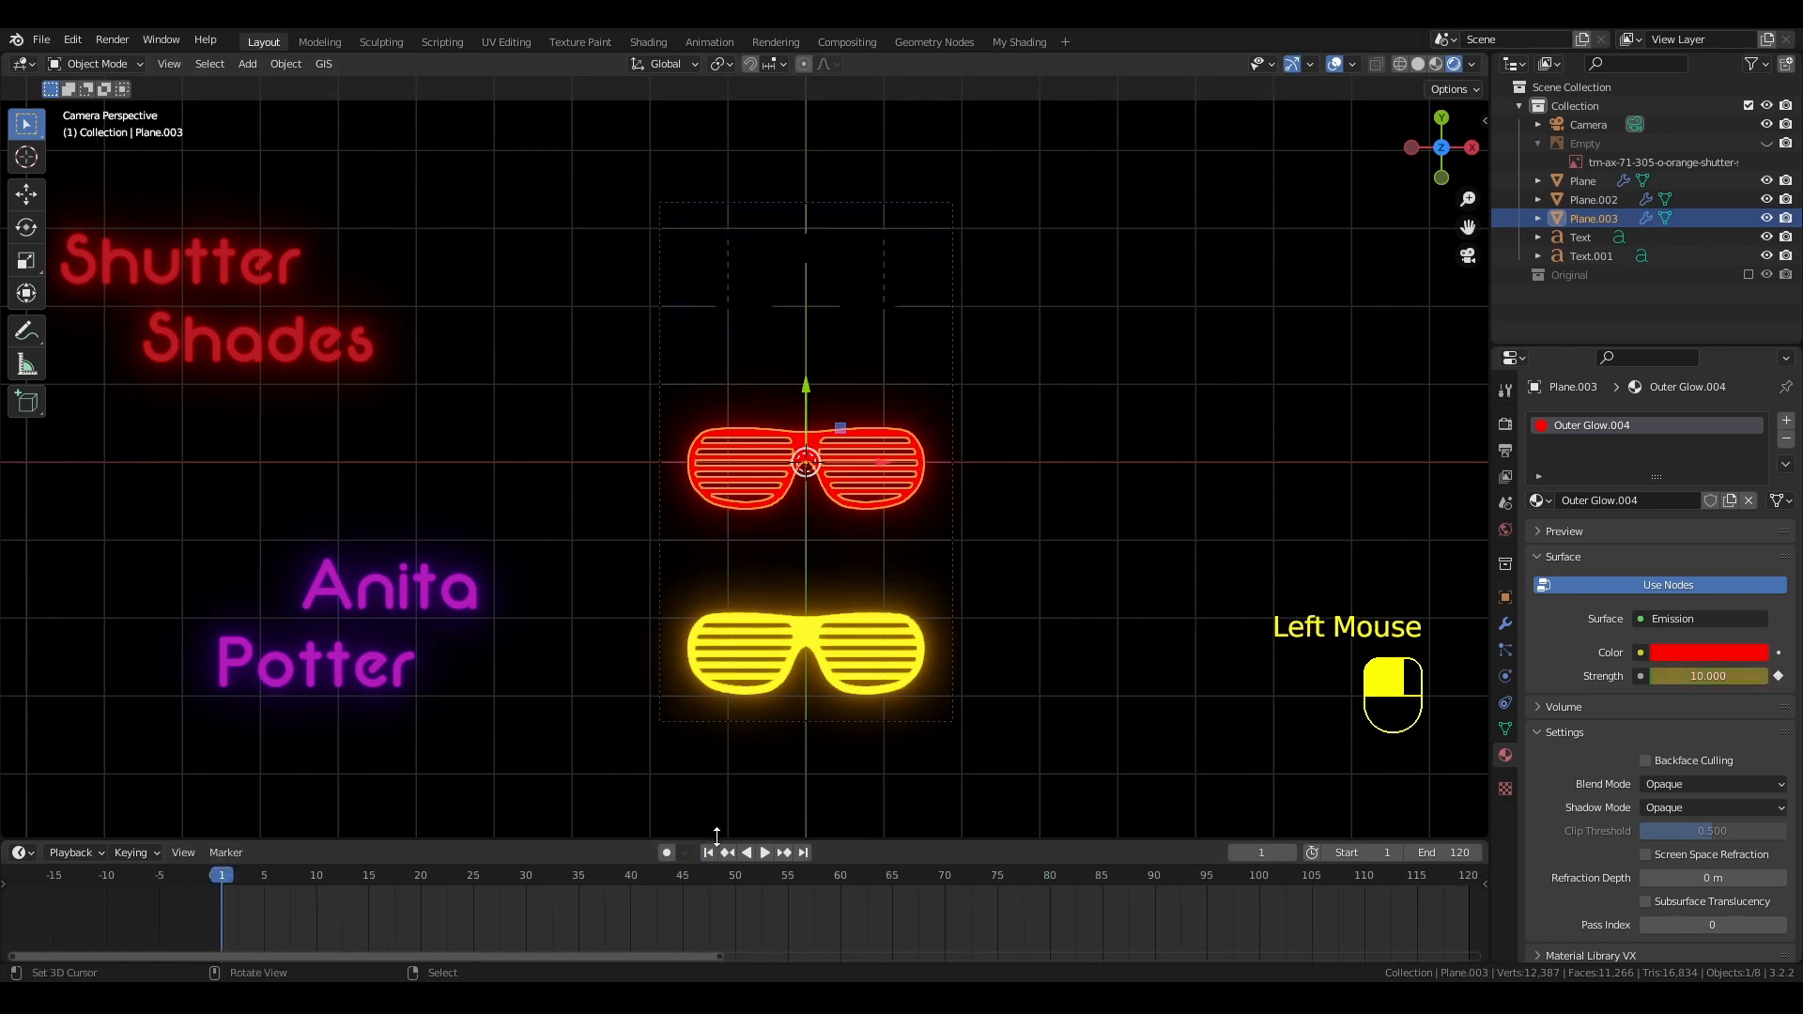
pyautogui.click(767, 852)
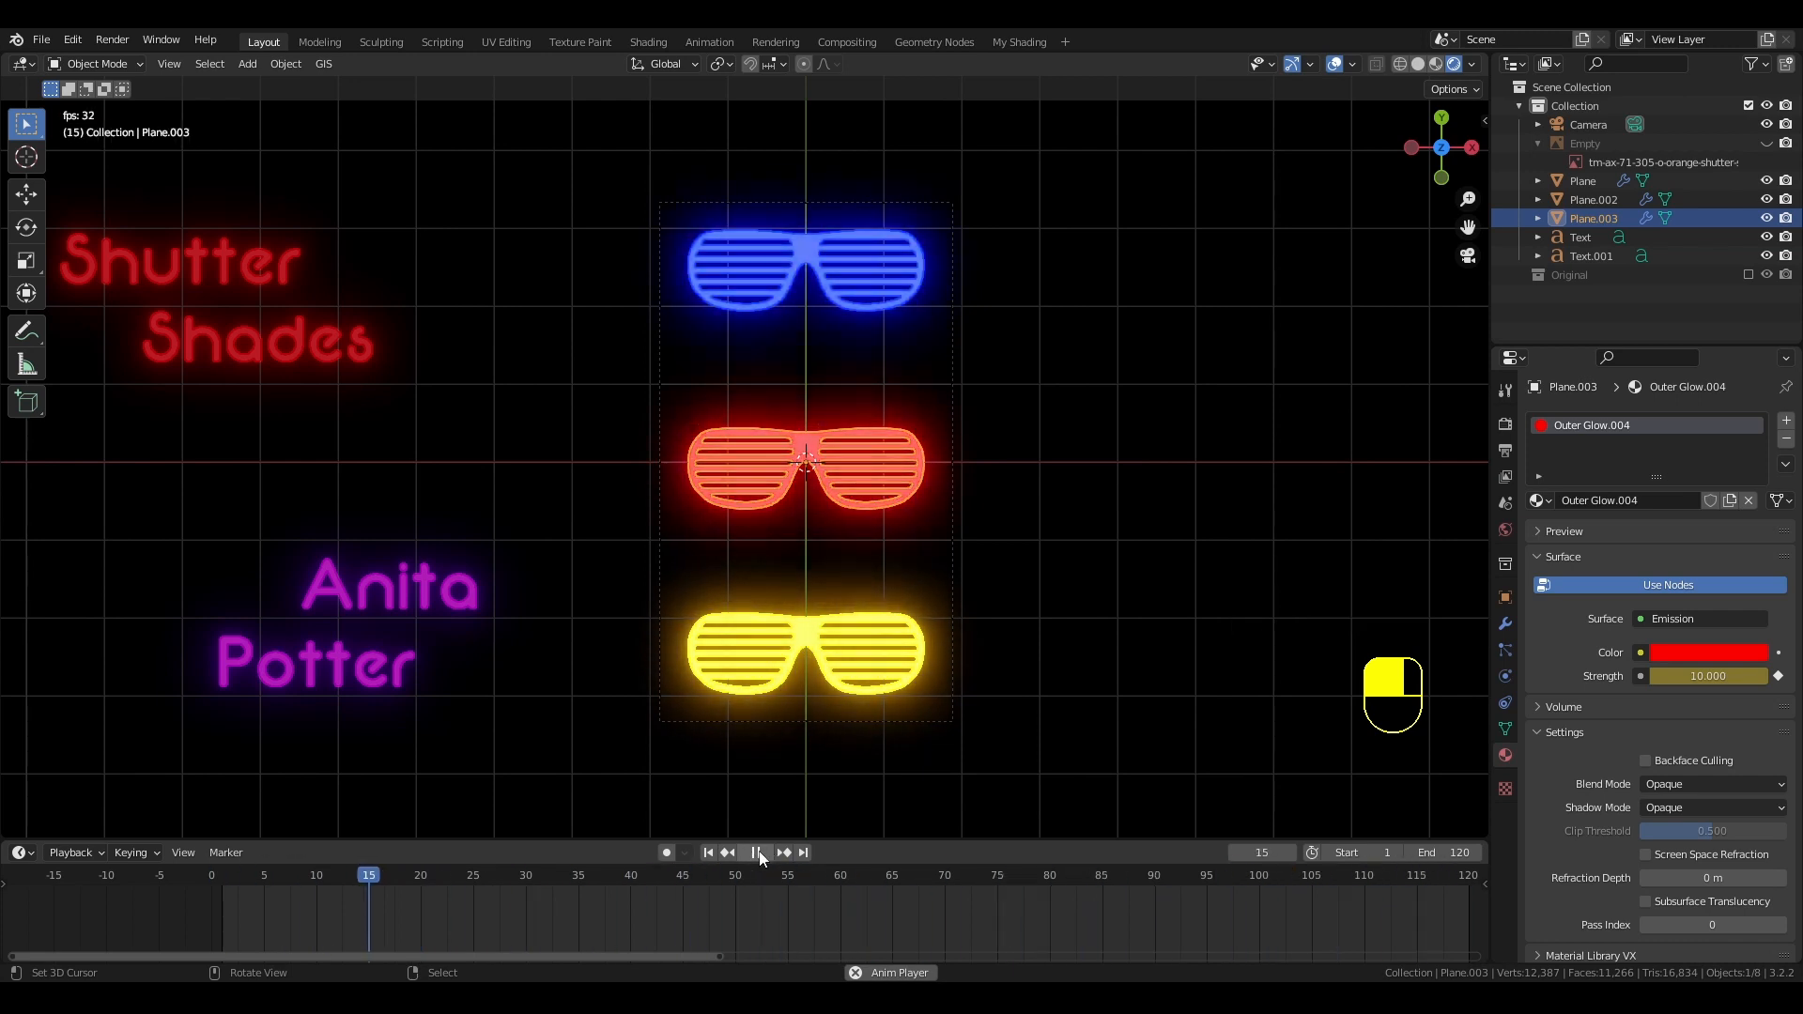
pyautogui.click(761, 855)
pyautogui.doubleClick(705, 853)
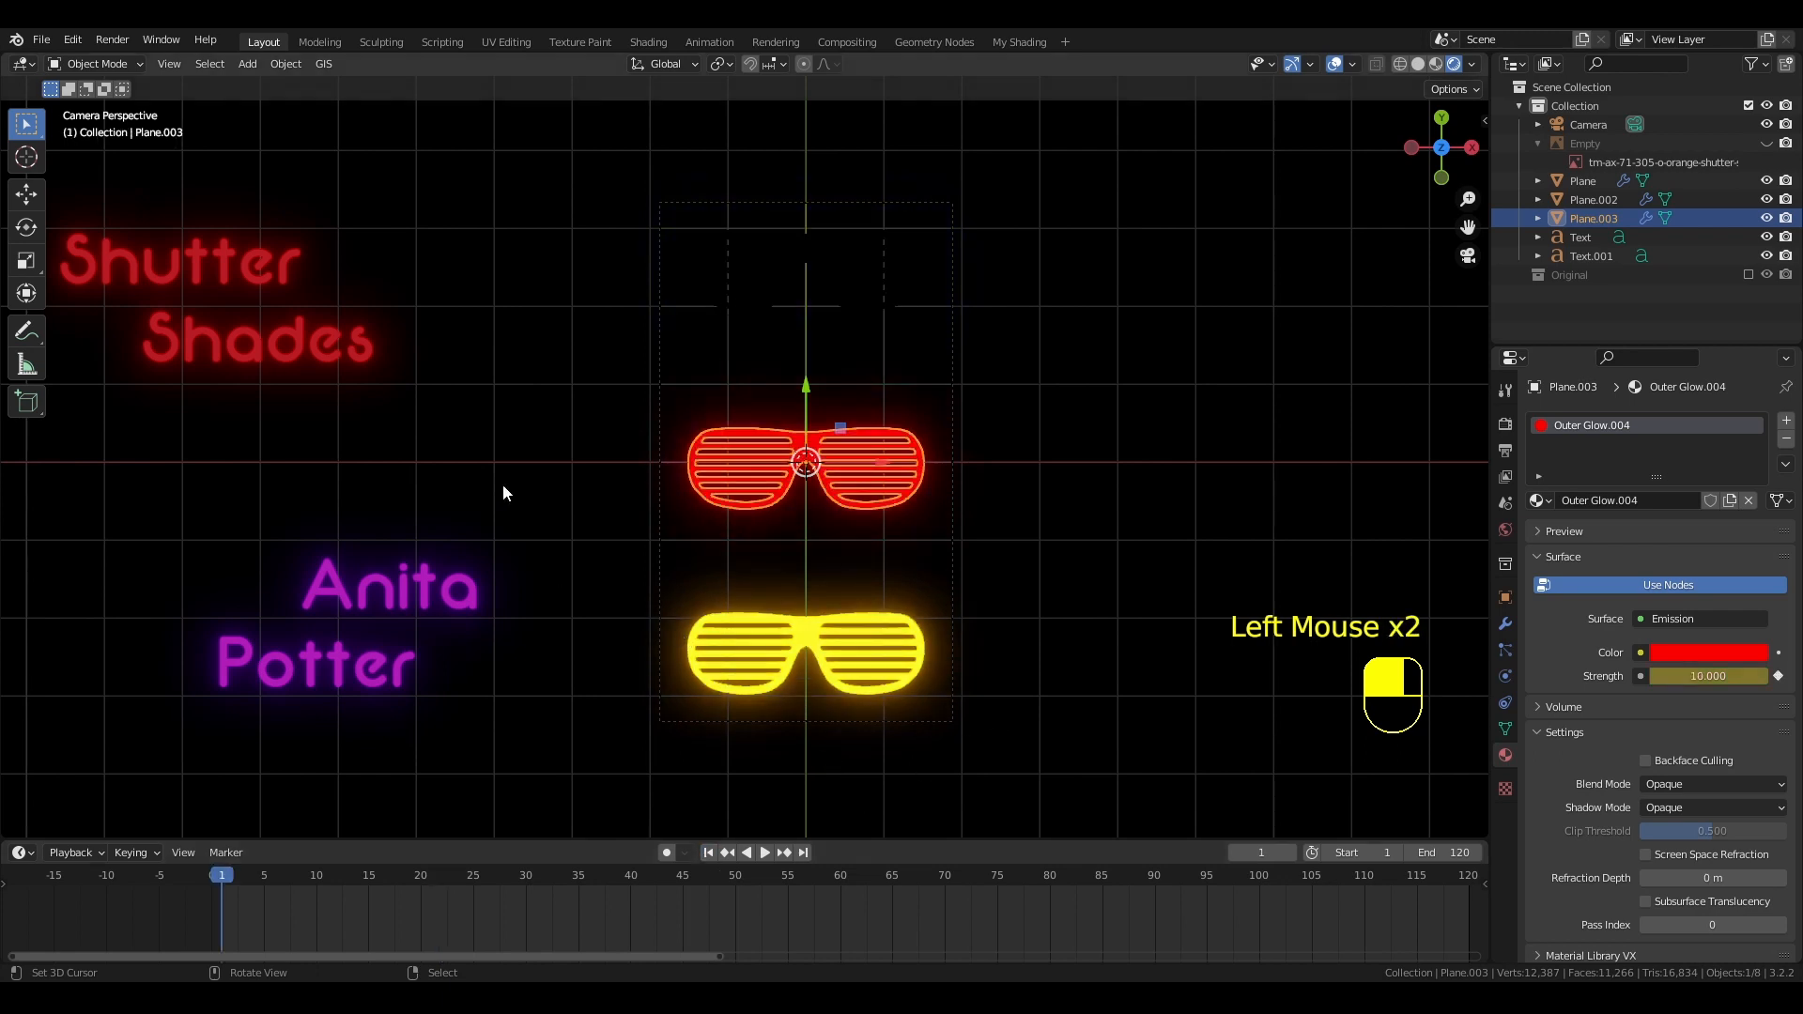
# Save the project and set the render output's file format to FFmpeg Video
pyautogui.hotkey('ctrl', 's')
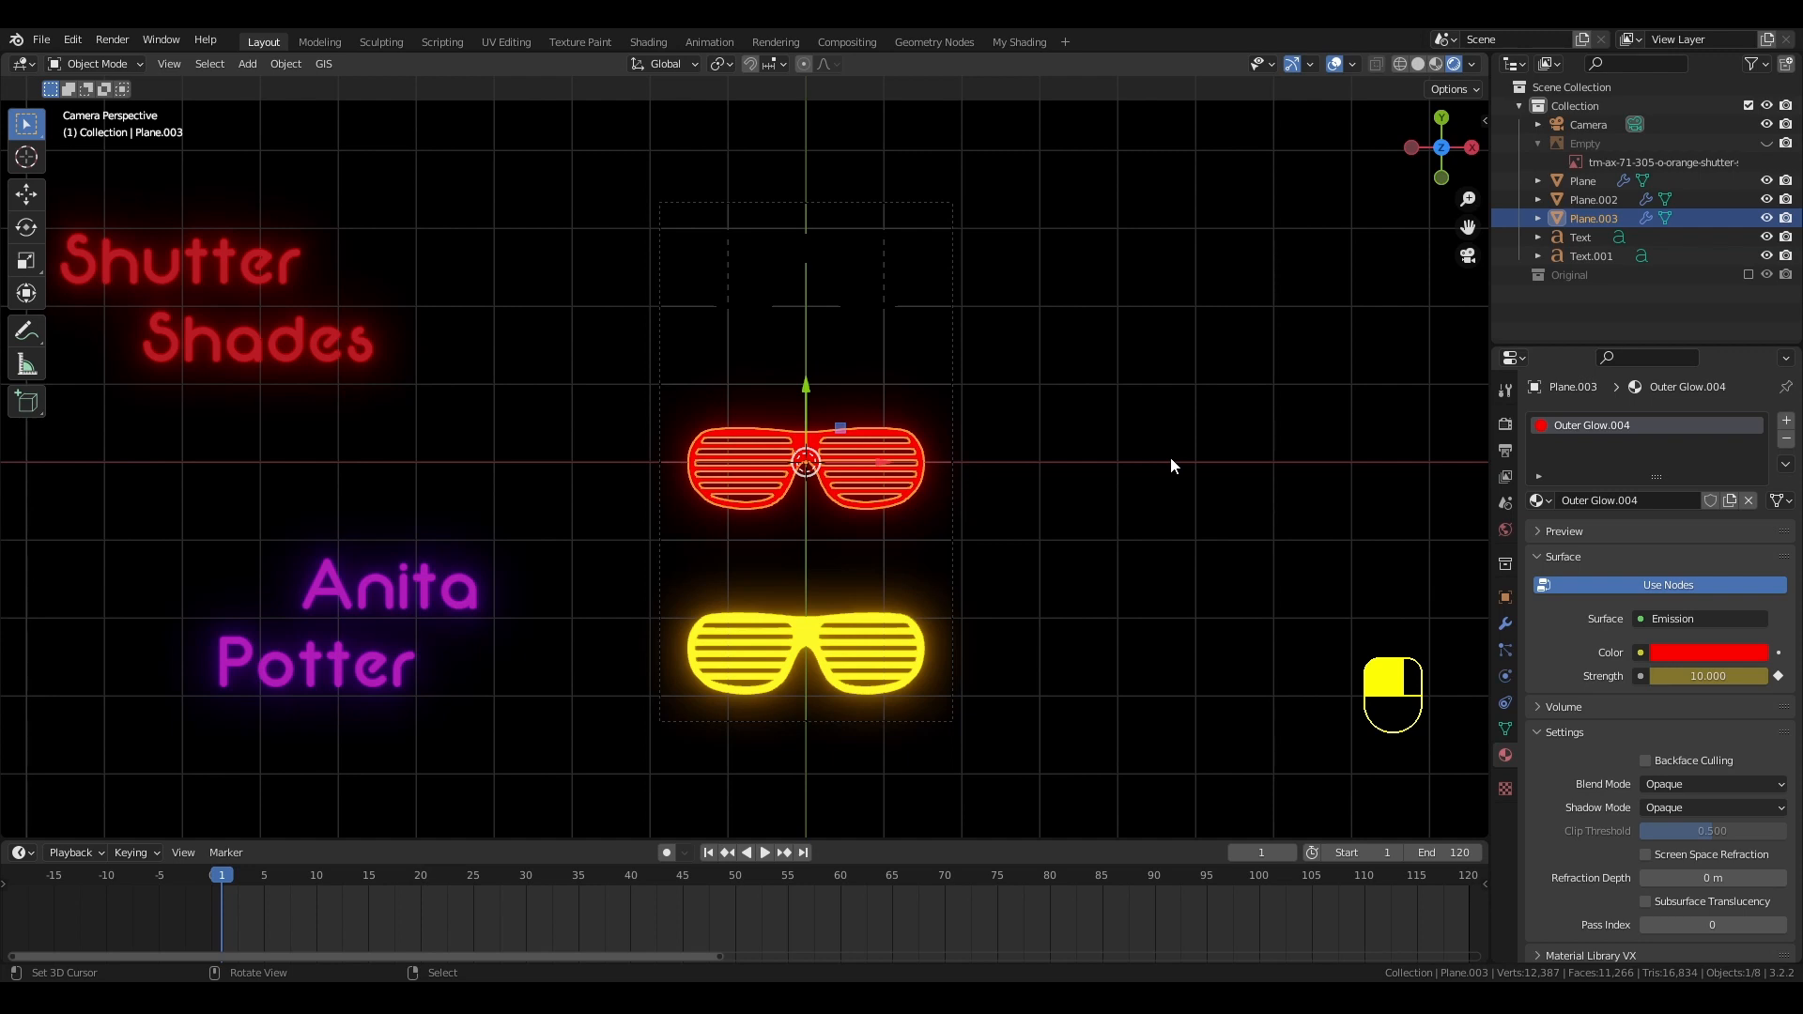
pyautogui.click(1505, 450)
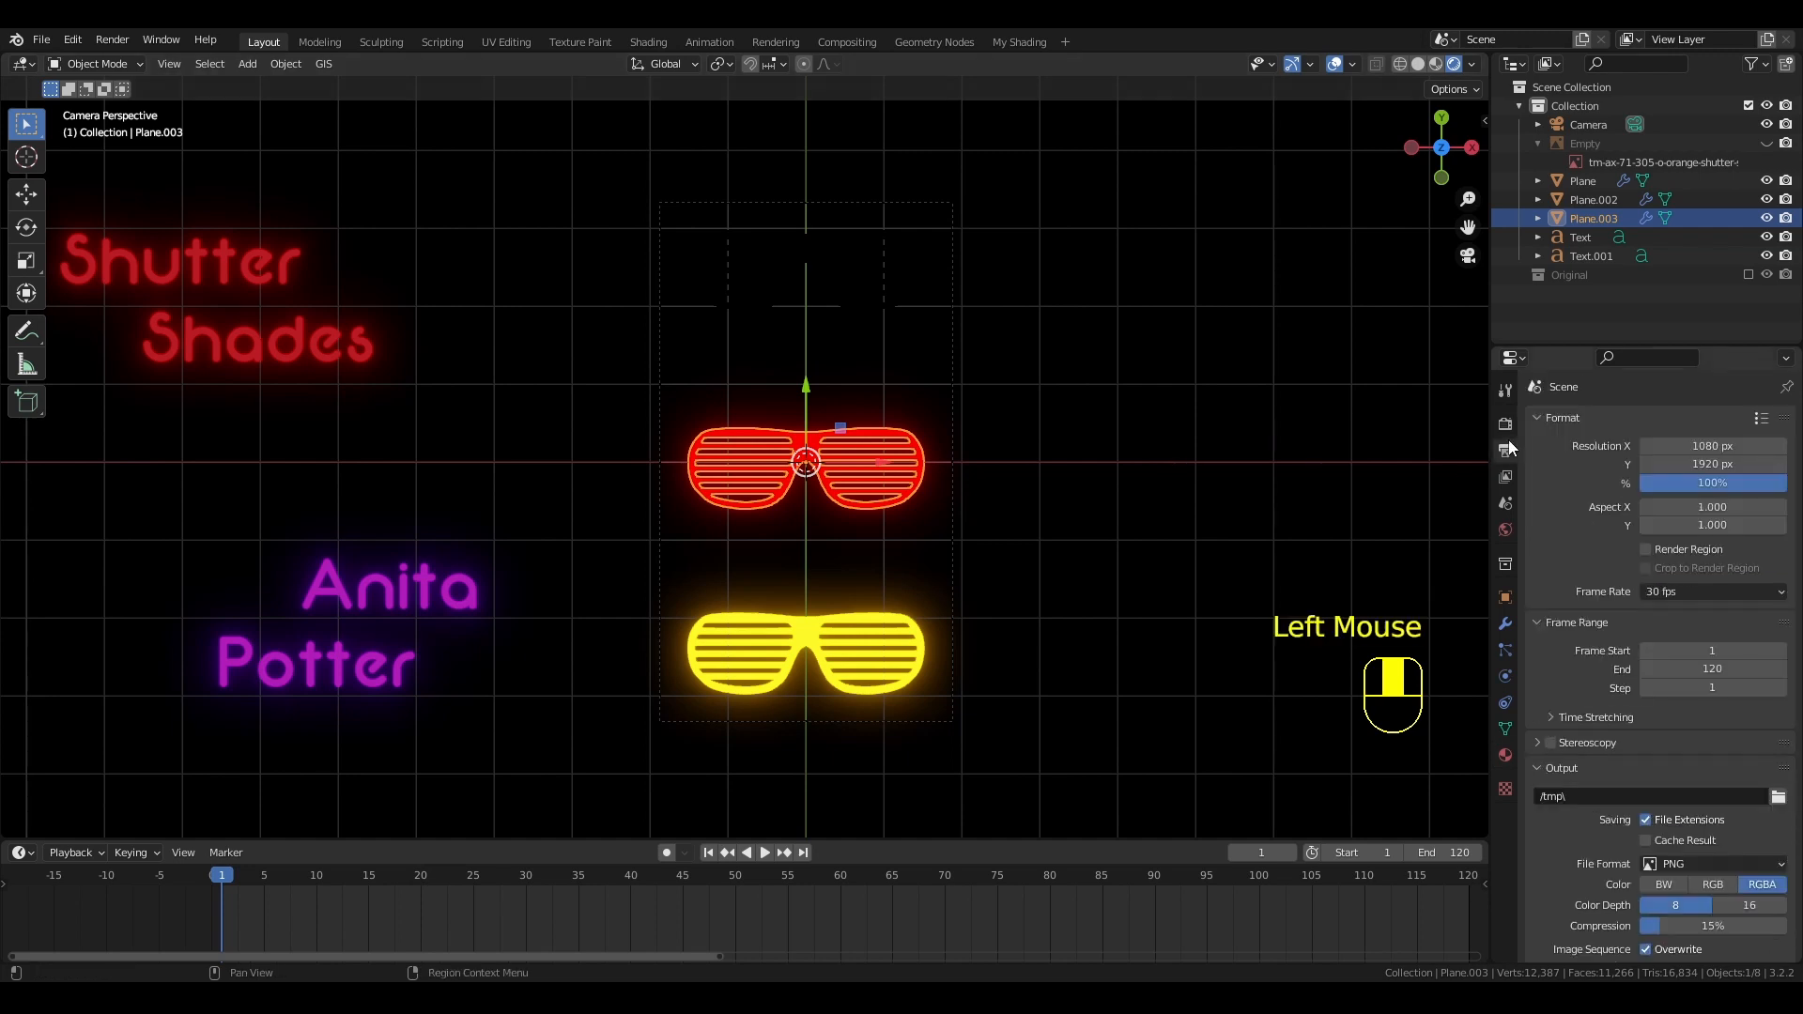
pyautogui.scroll(-2, 1625, 605)
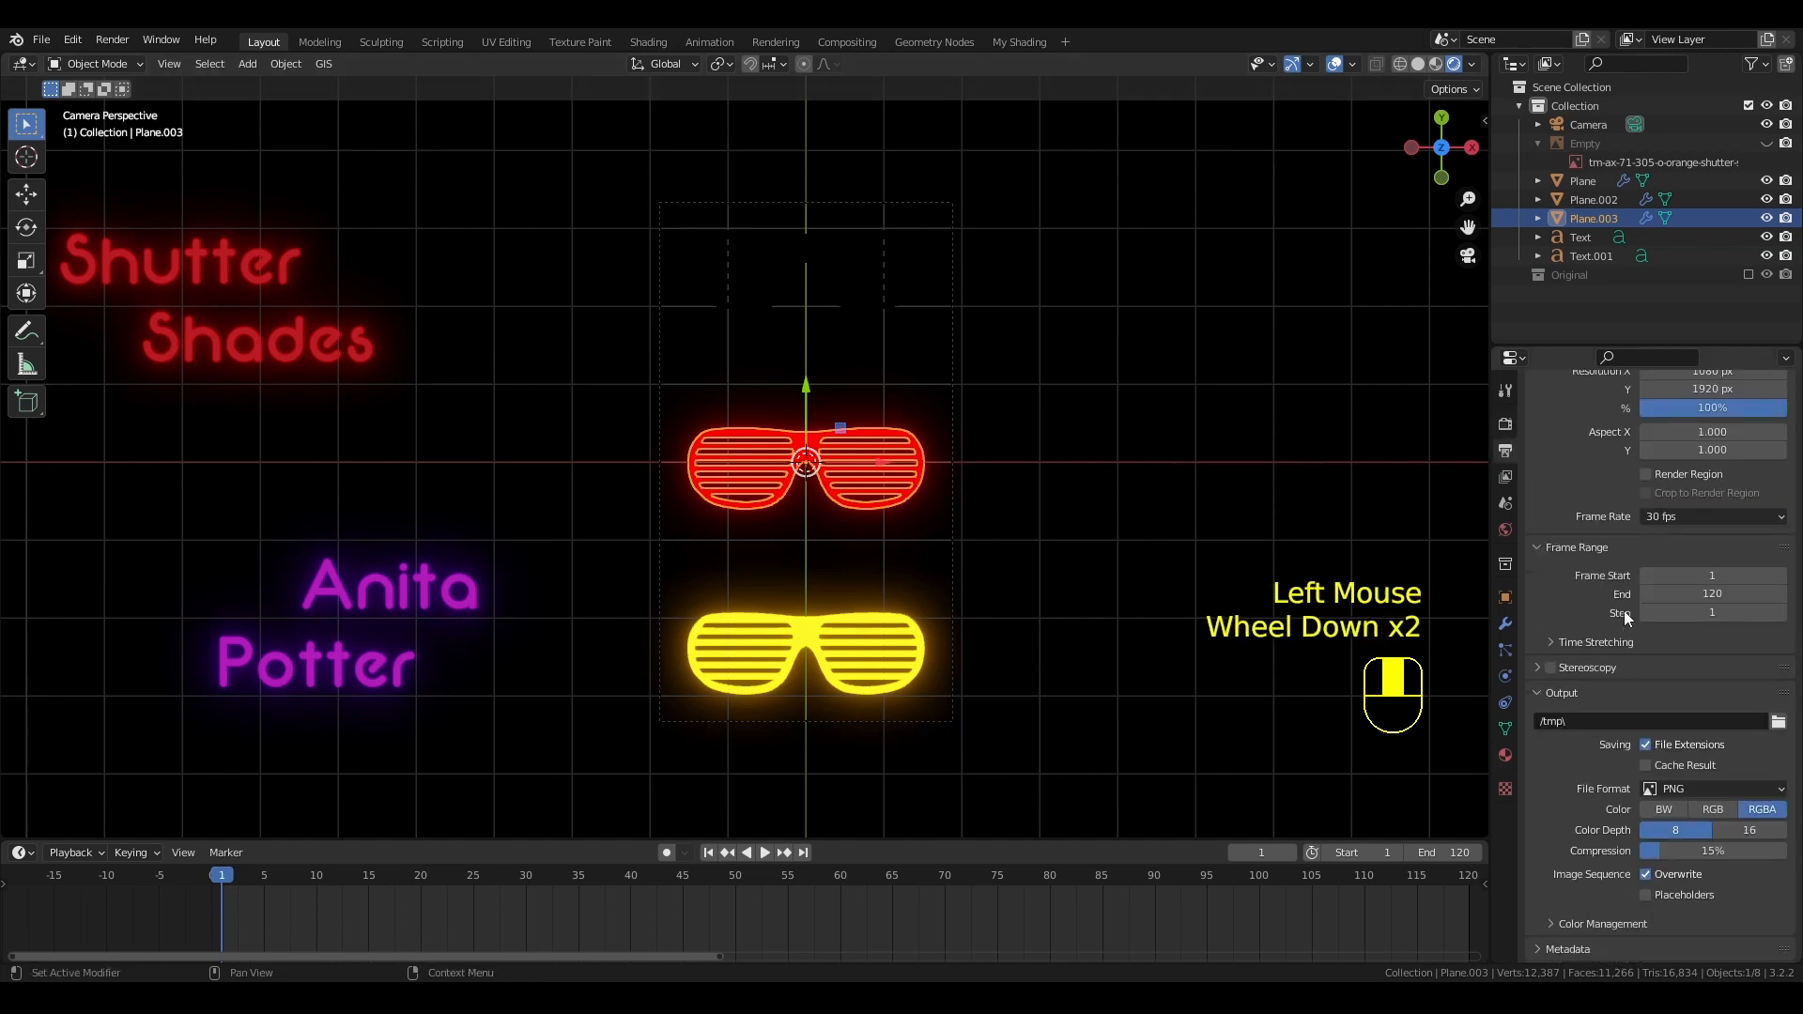
pyautogui.scroll(-1, 1624, 614)
pyautogui.click(1679, 763)
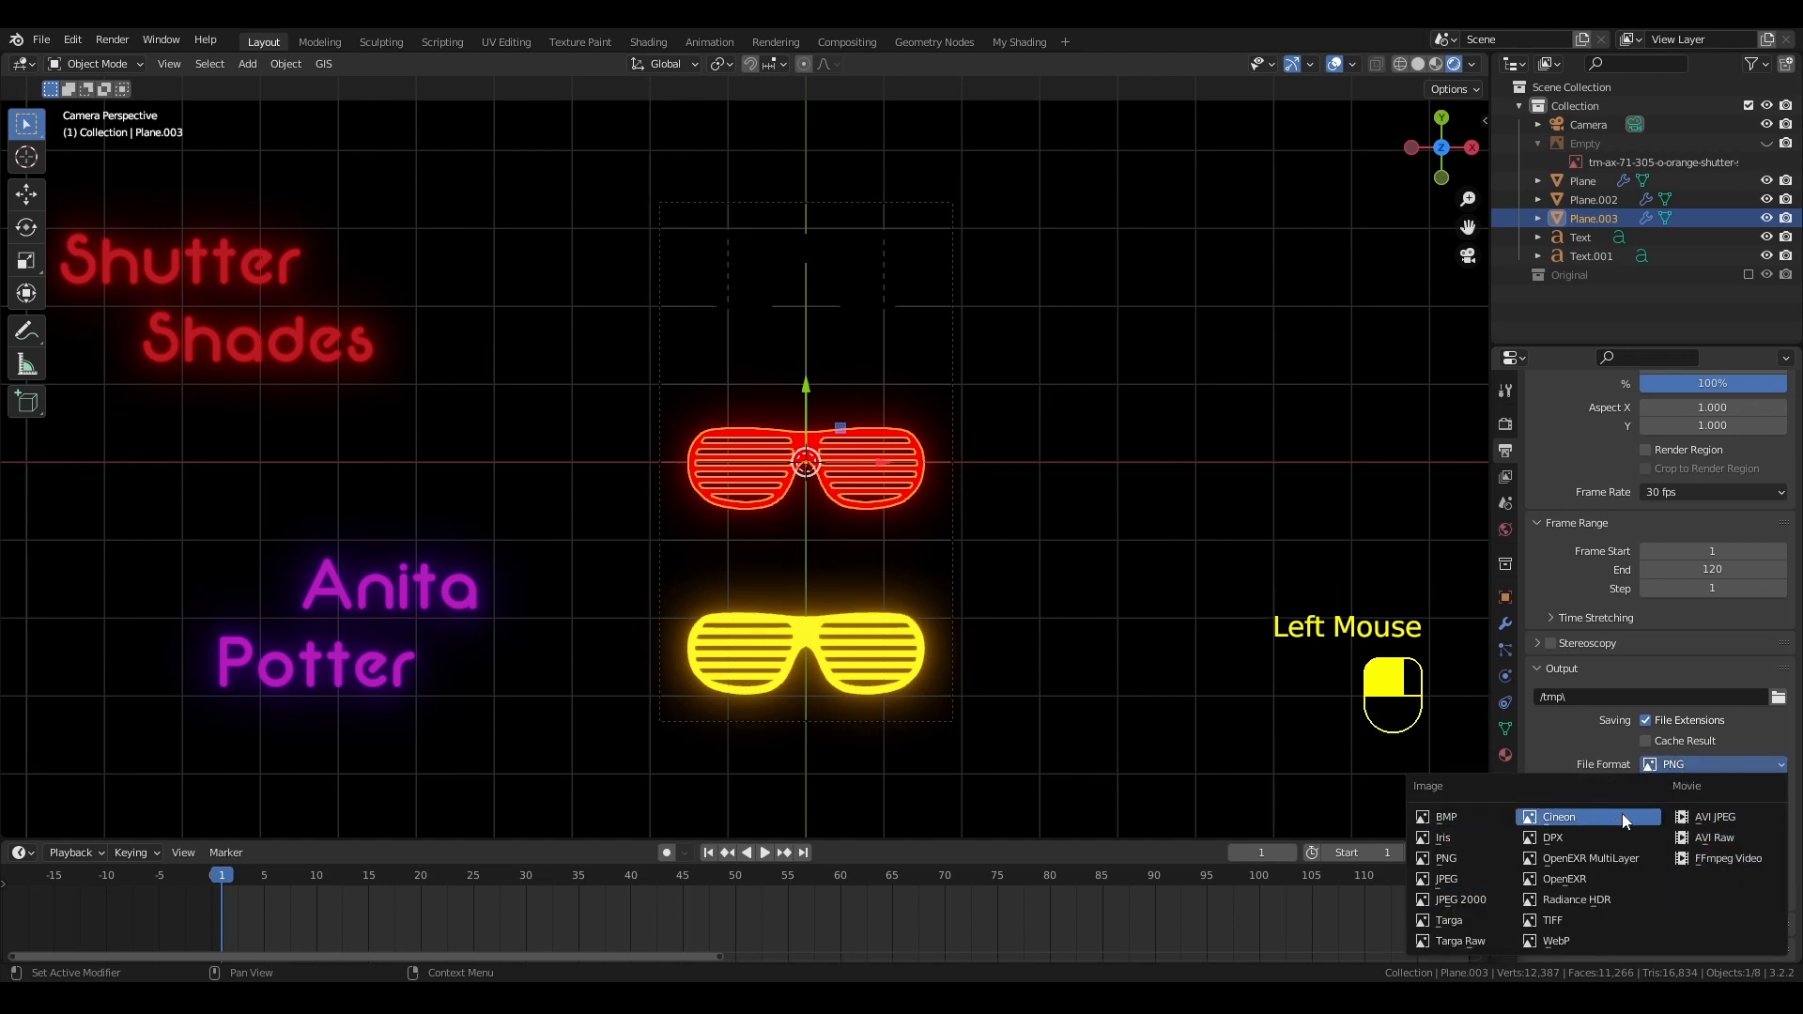
pyautogui.click(1686, 859)
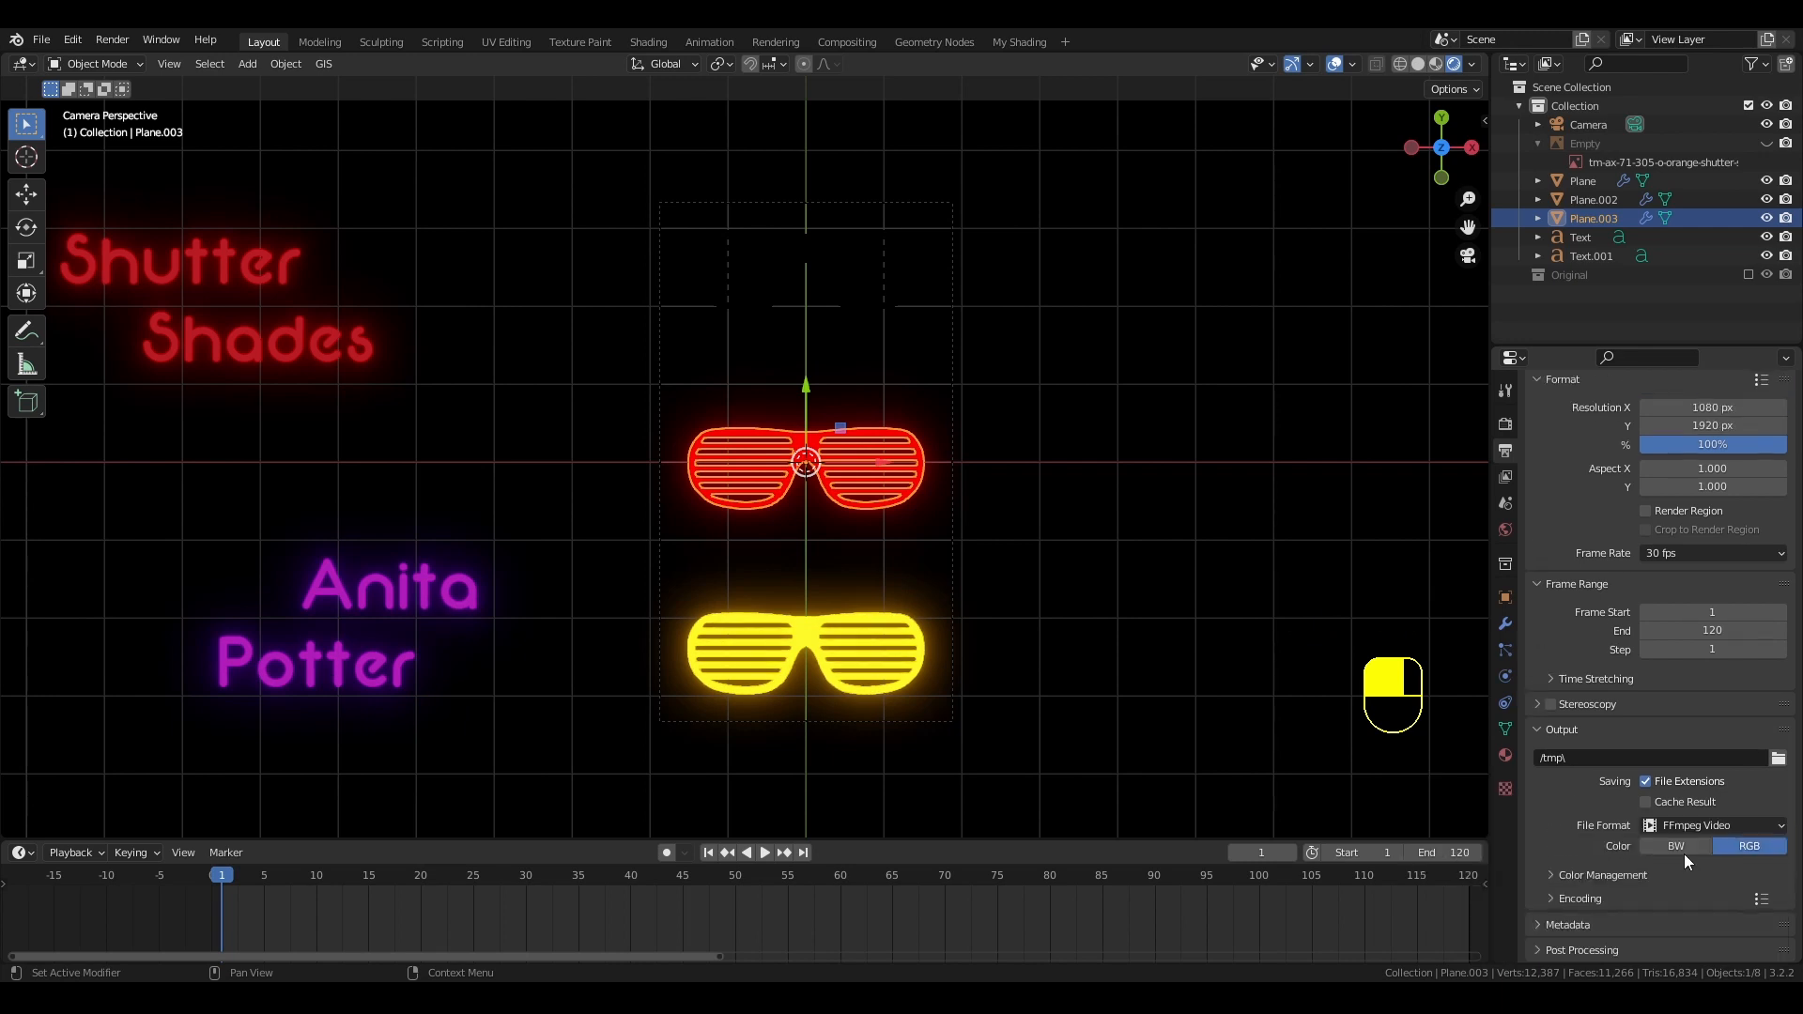
# Expand the output's encoding settings and set the video container to MPEG-4
pyautogui.scroll(-2, 1574, 695)
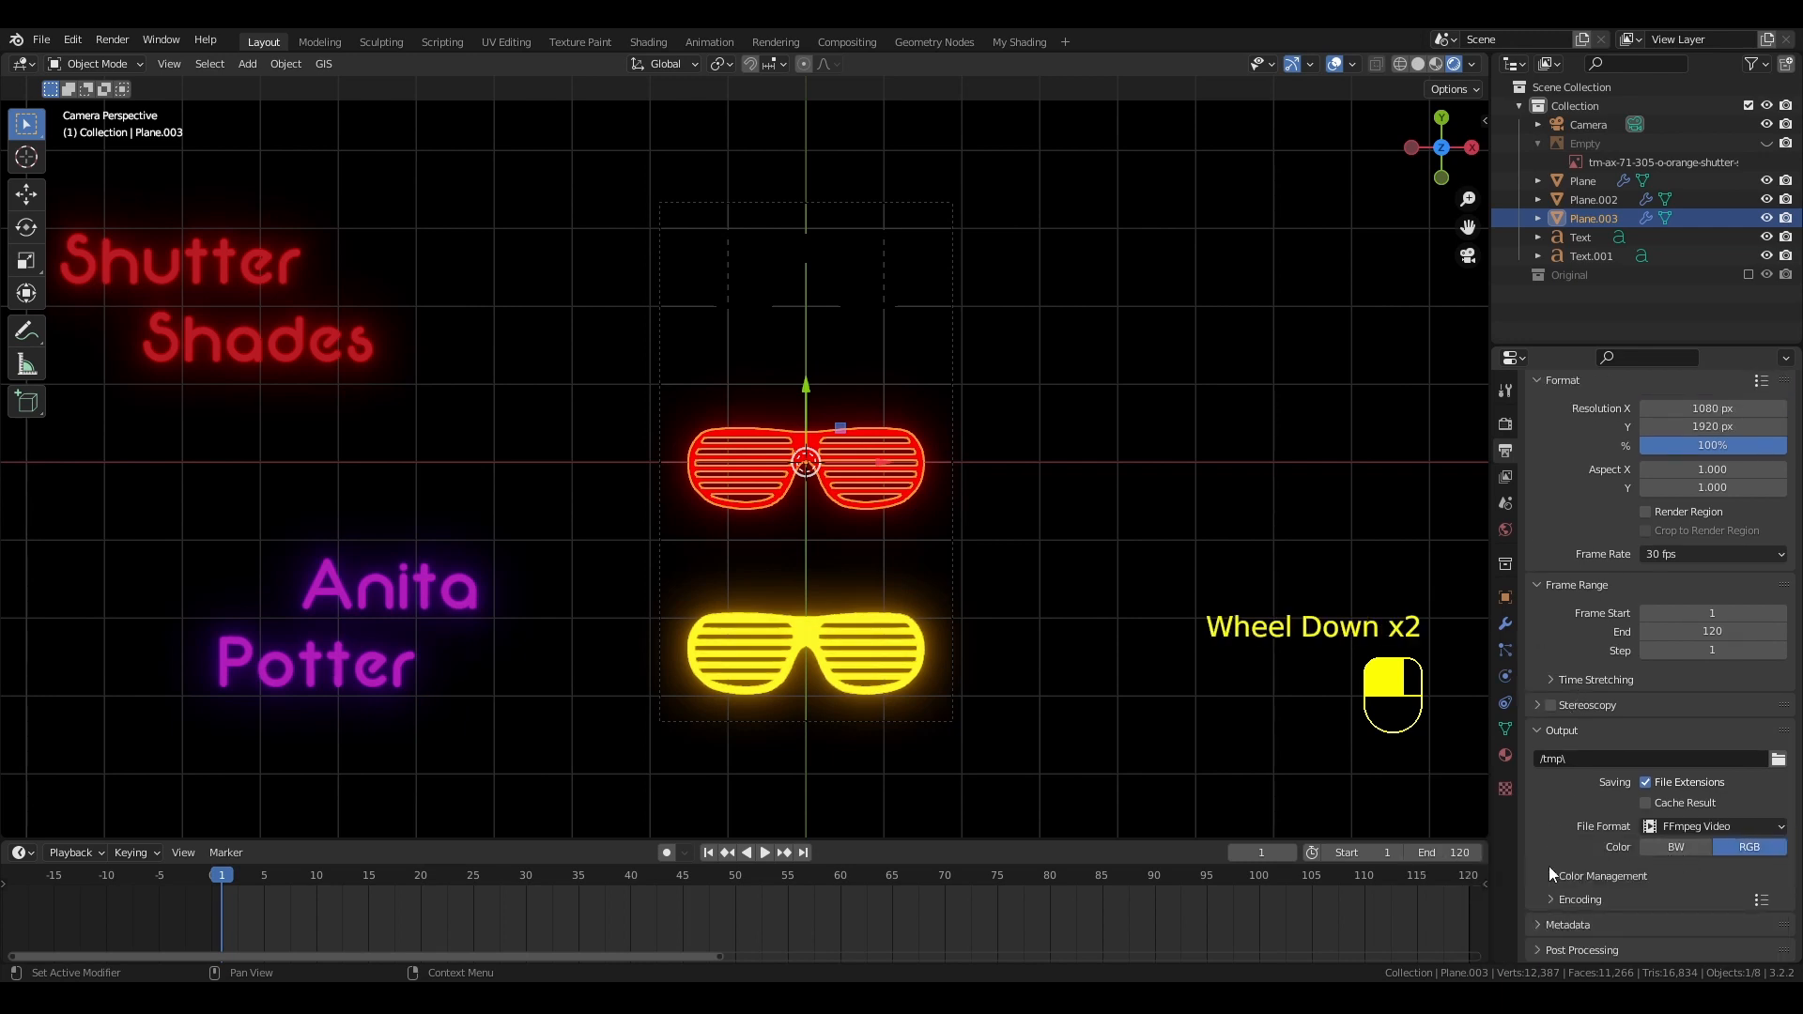
pyautogui.click(1552, 899)
pyautogui.scroll(-6, 1561, 800)
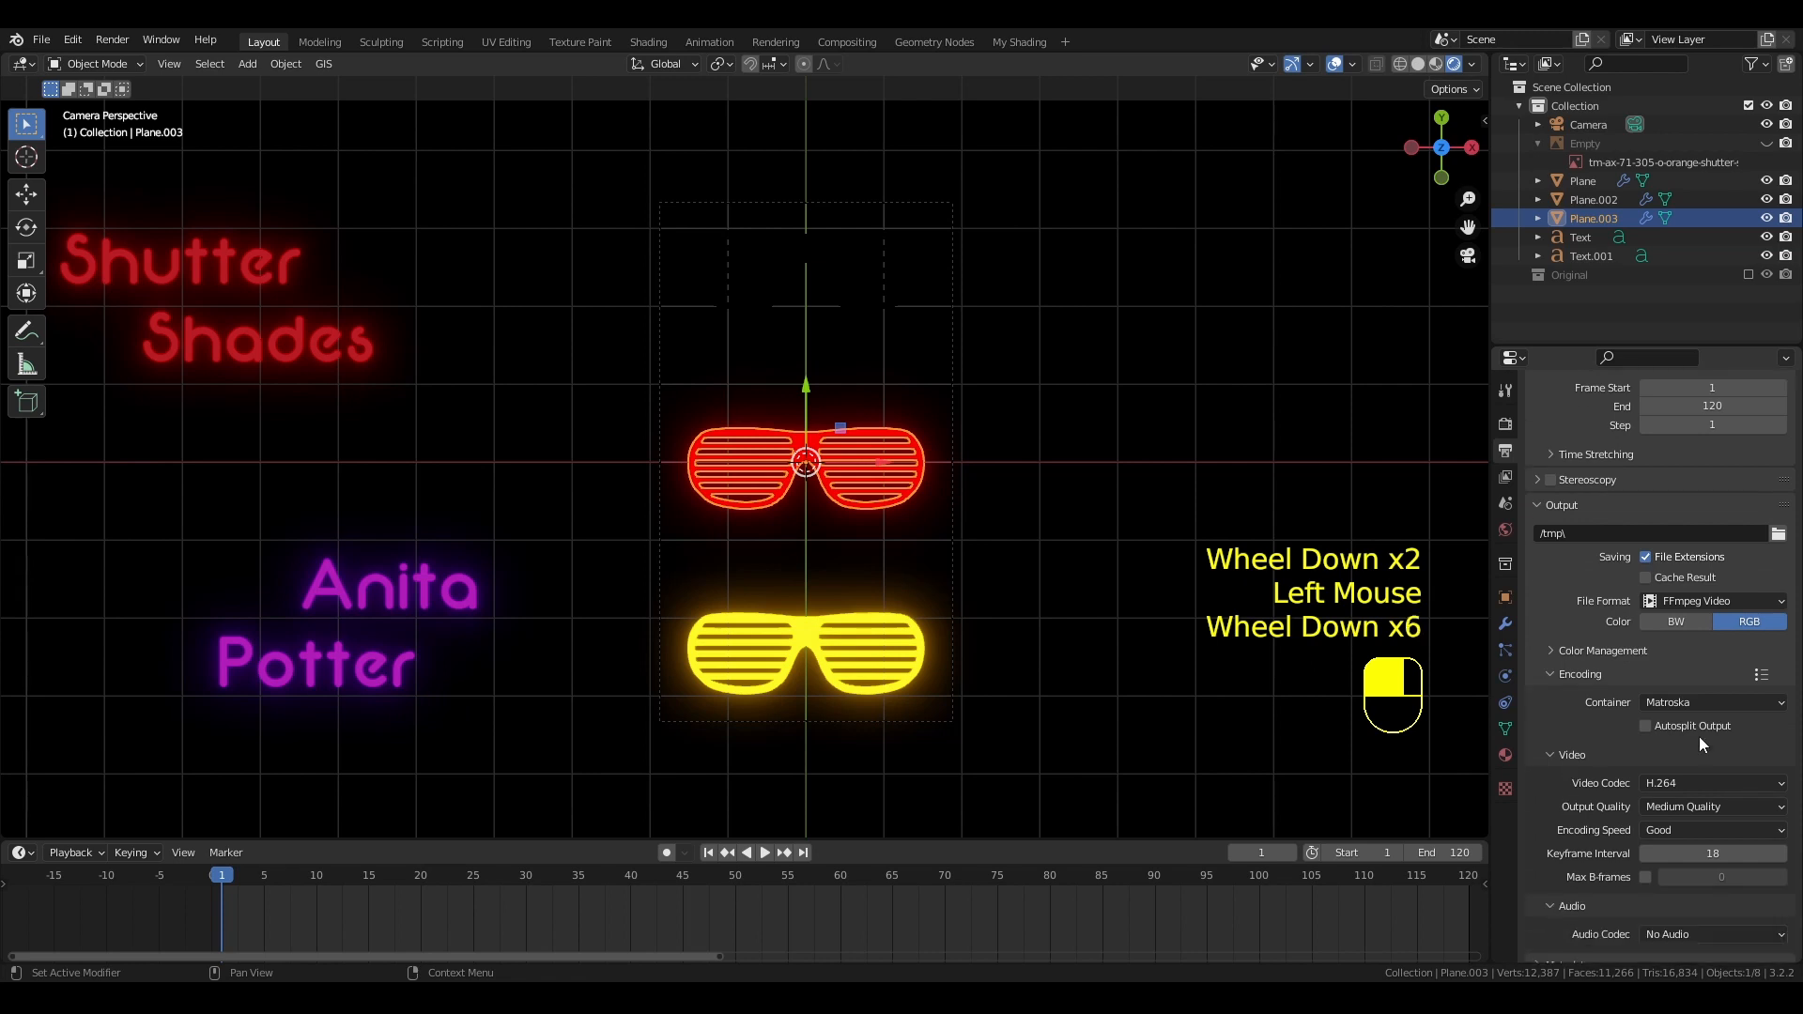
pyautogui.click(1703, 702)
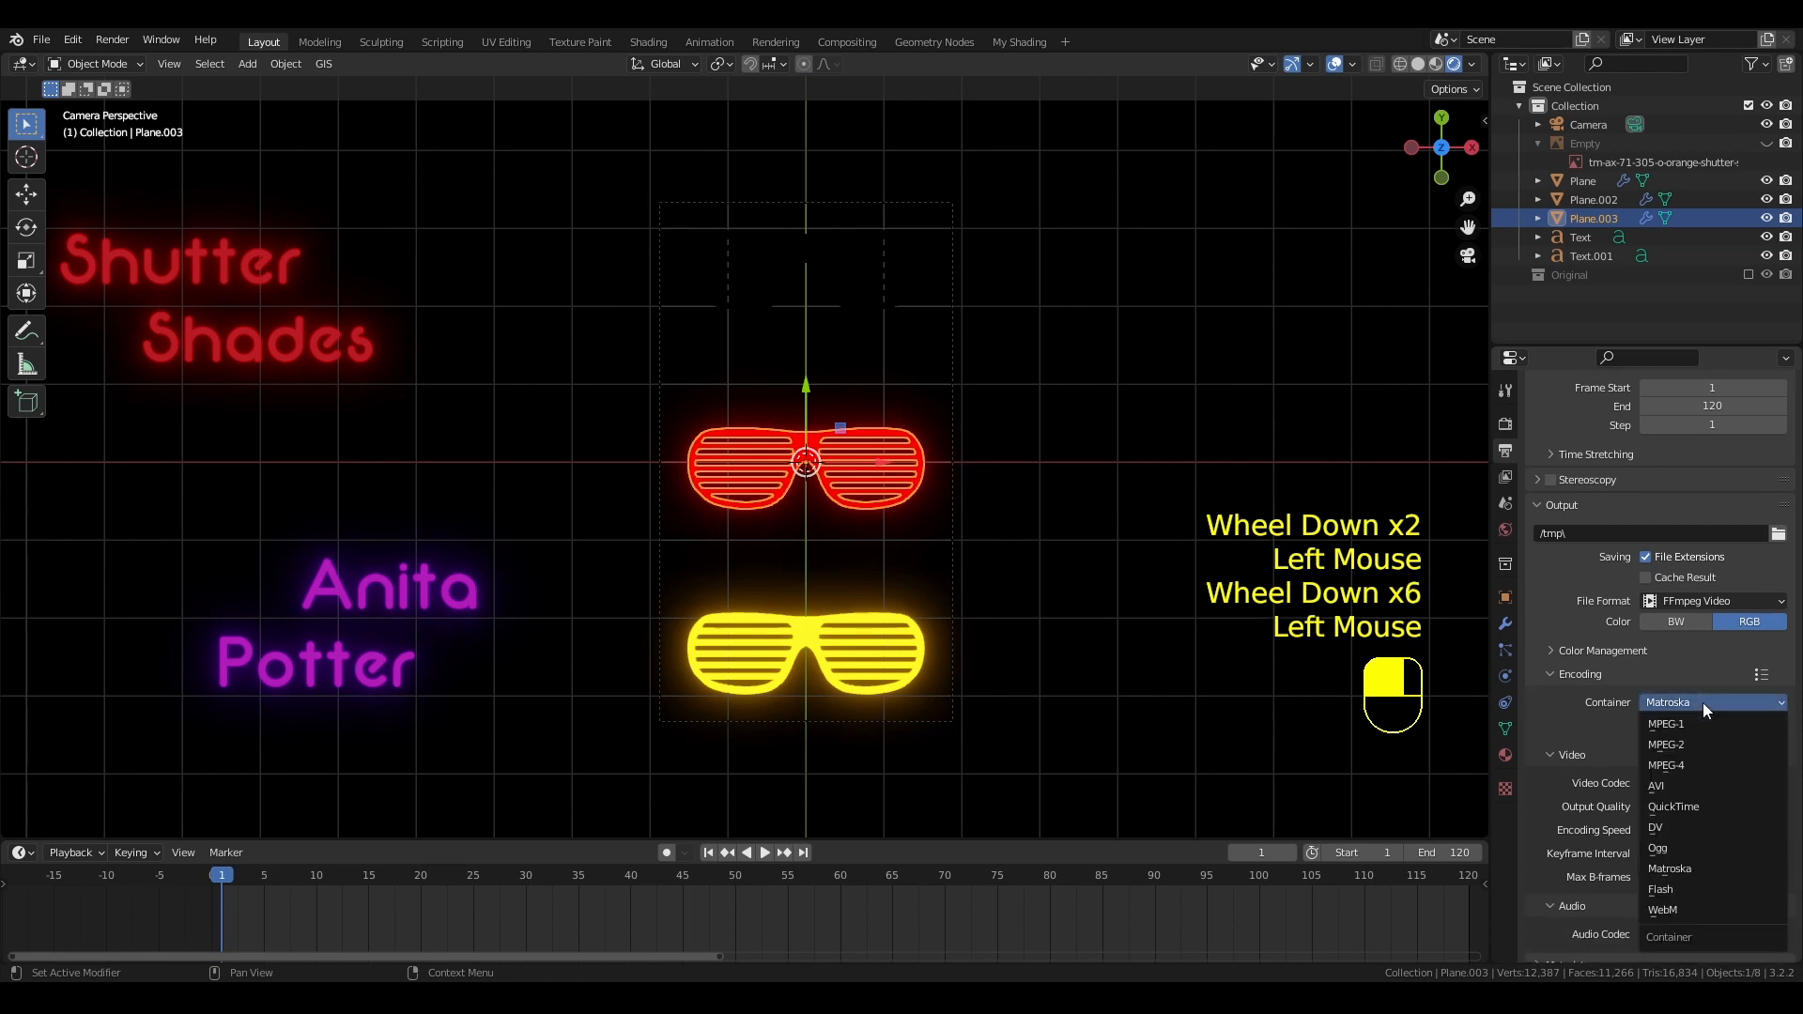
pyautogui.click(1688, 765)
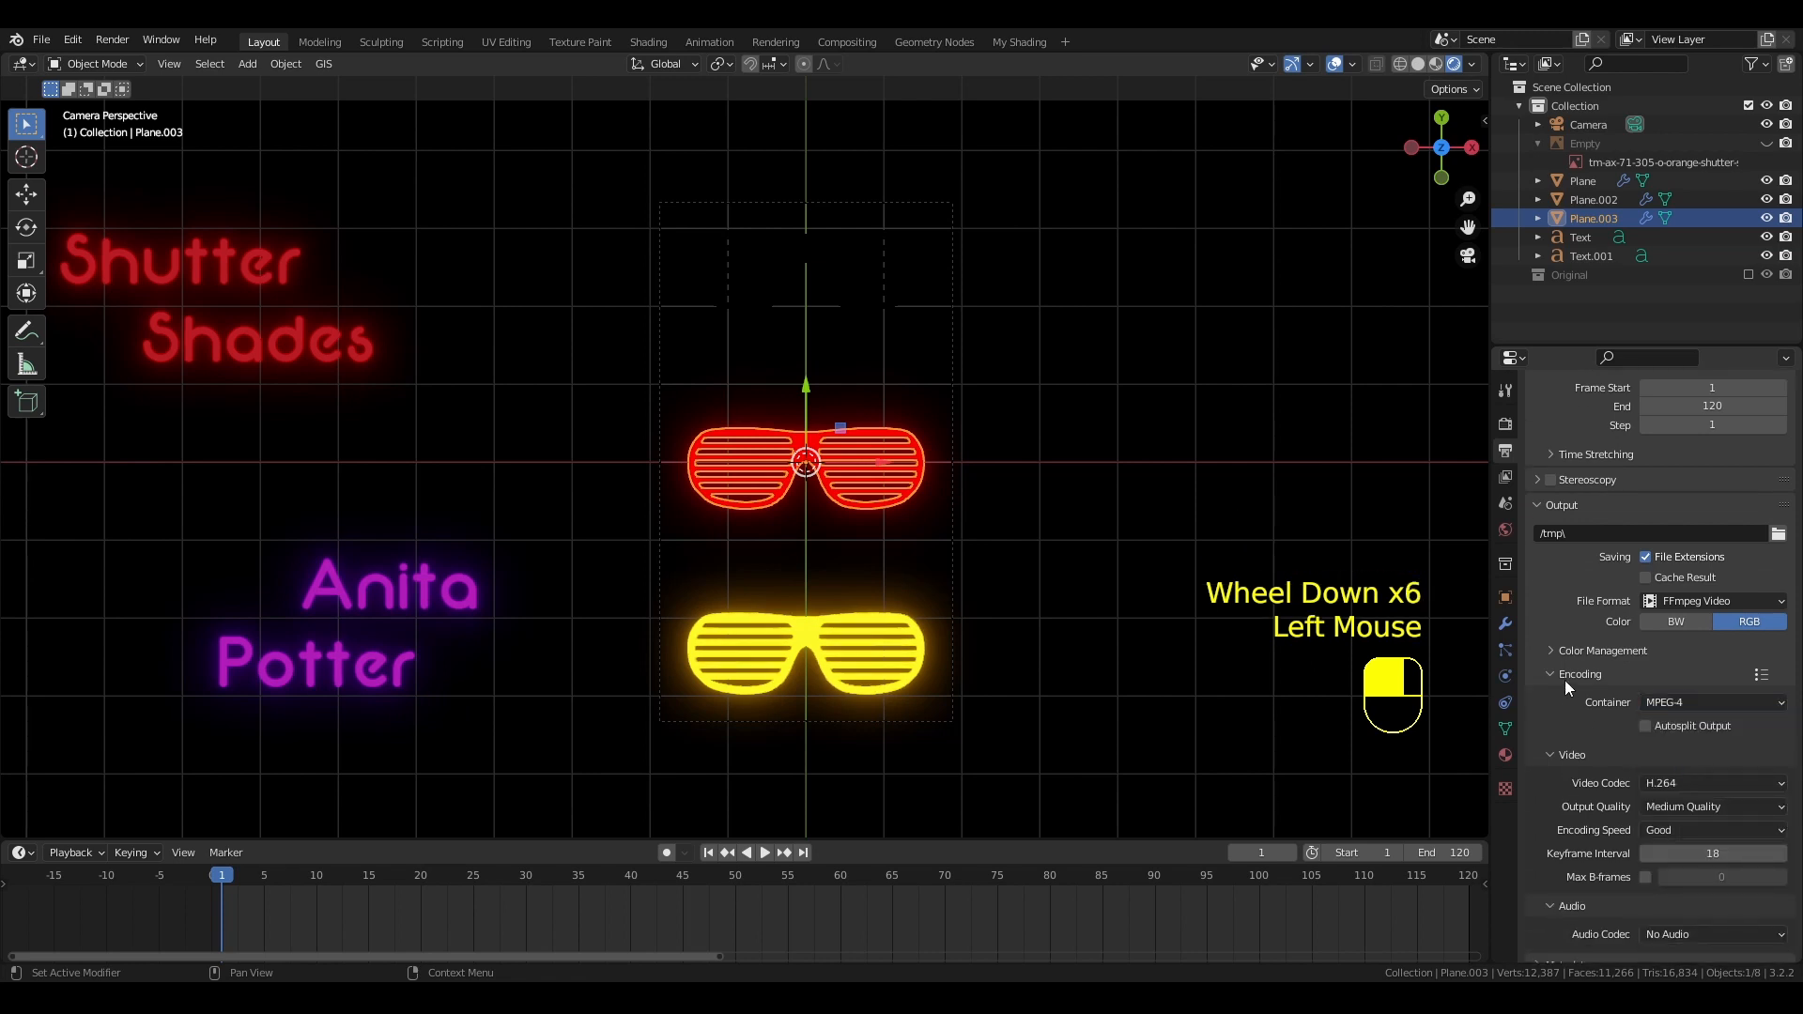
# Override the output's color management with the Standard view and Very High Contrast look, and save the project
pyautogui.click(1550, 650)
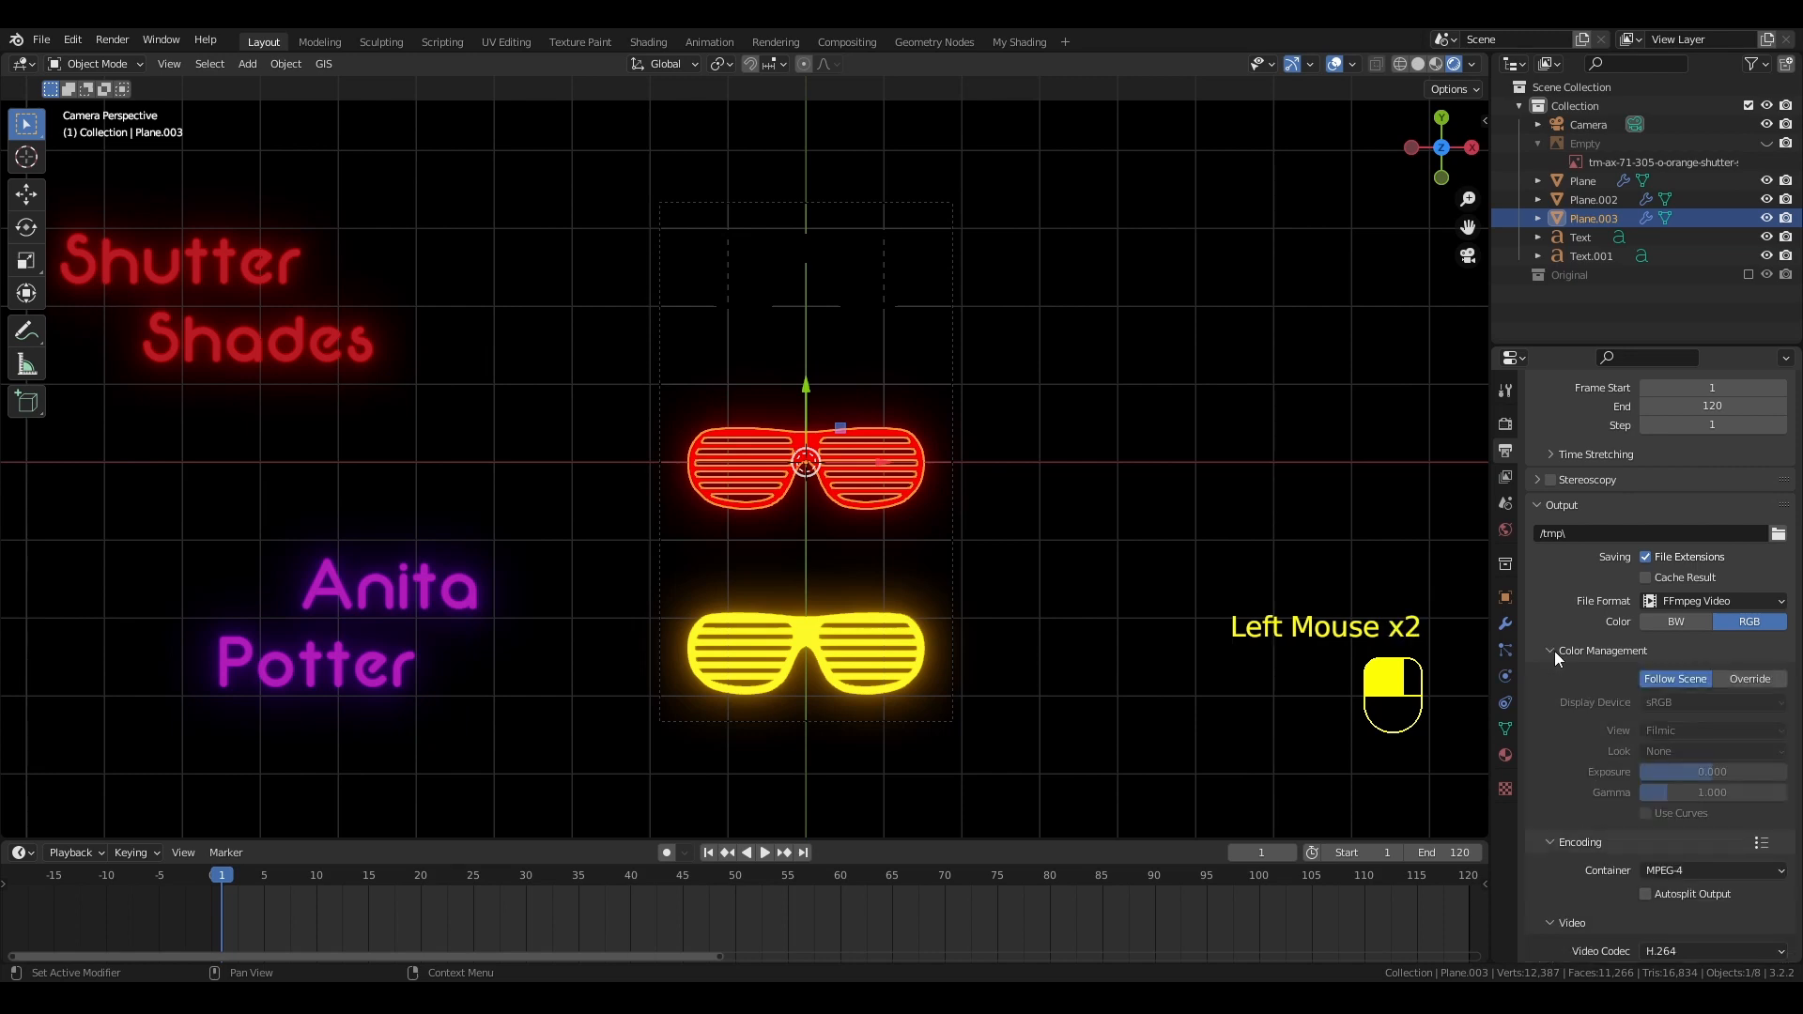
pyautogui.click(1749, 678)
pyautogui.moveTo(1662, 729); pyautogui.dragTo(1669, 752)
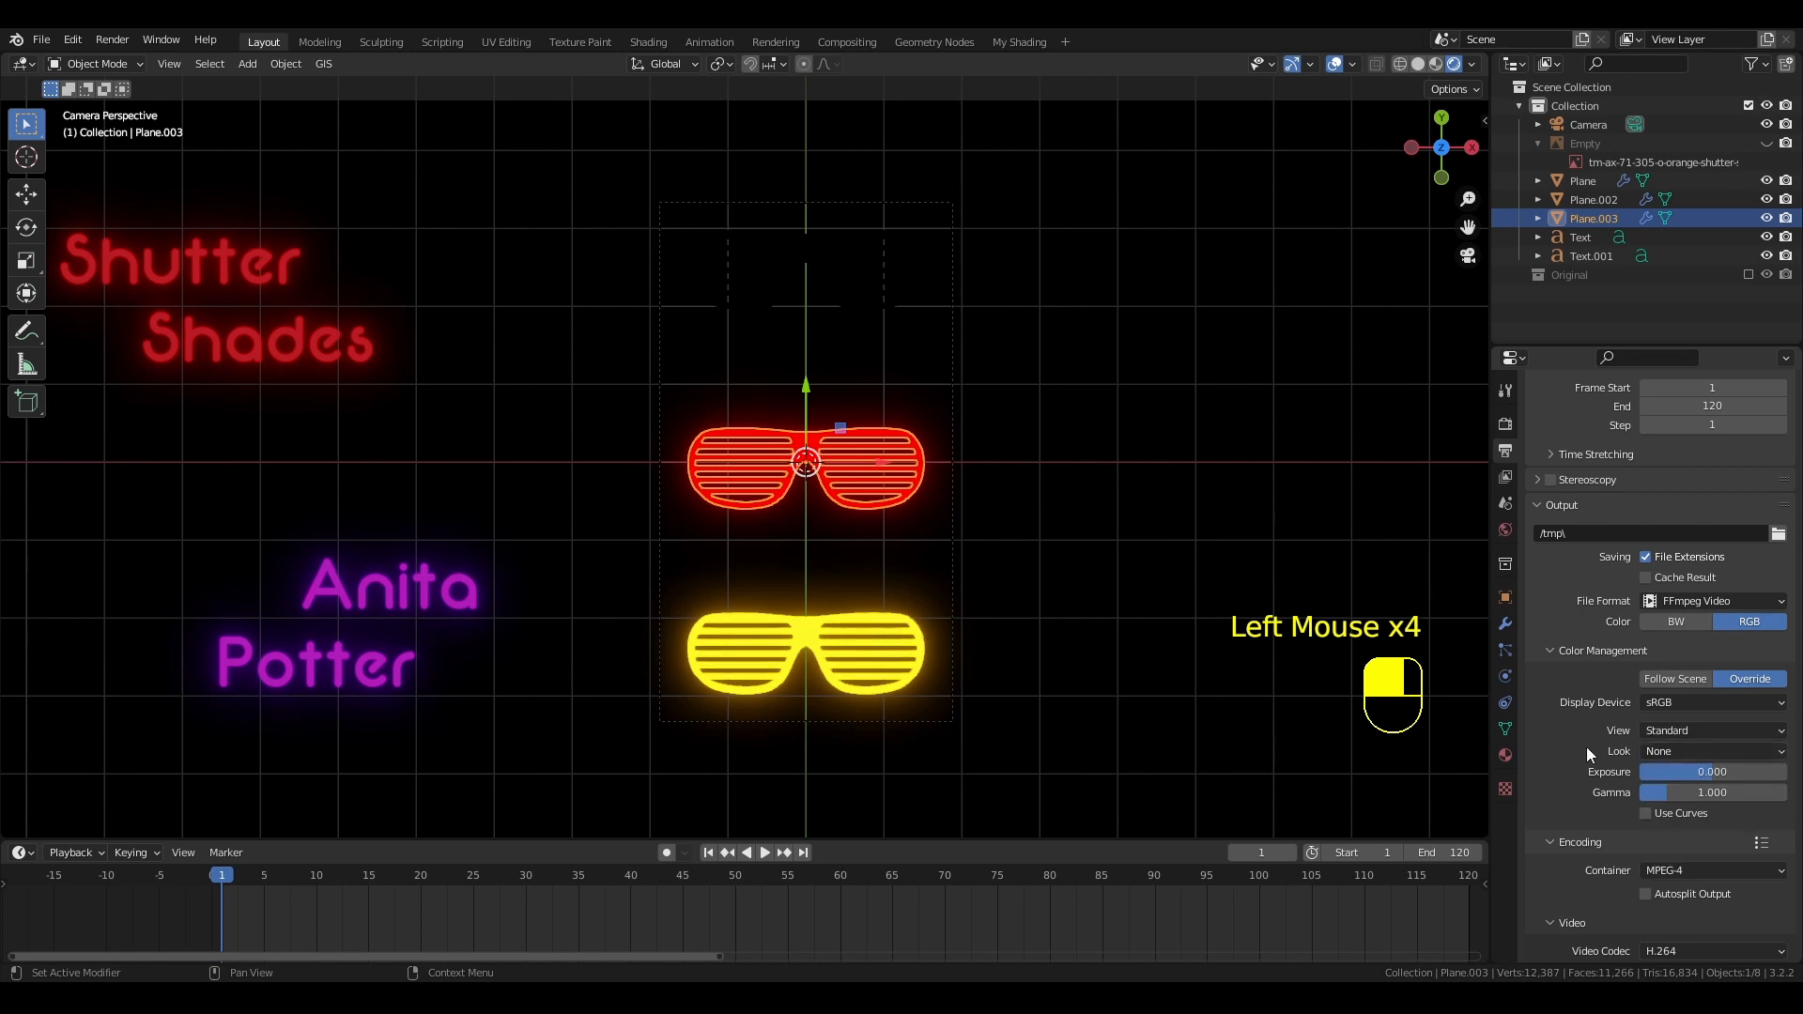
pyautogui.click(1673, 754)
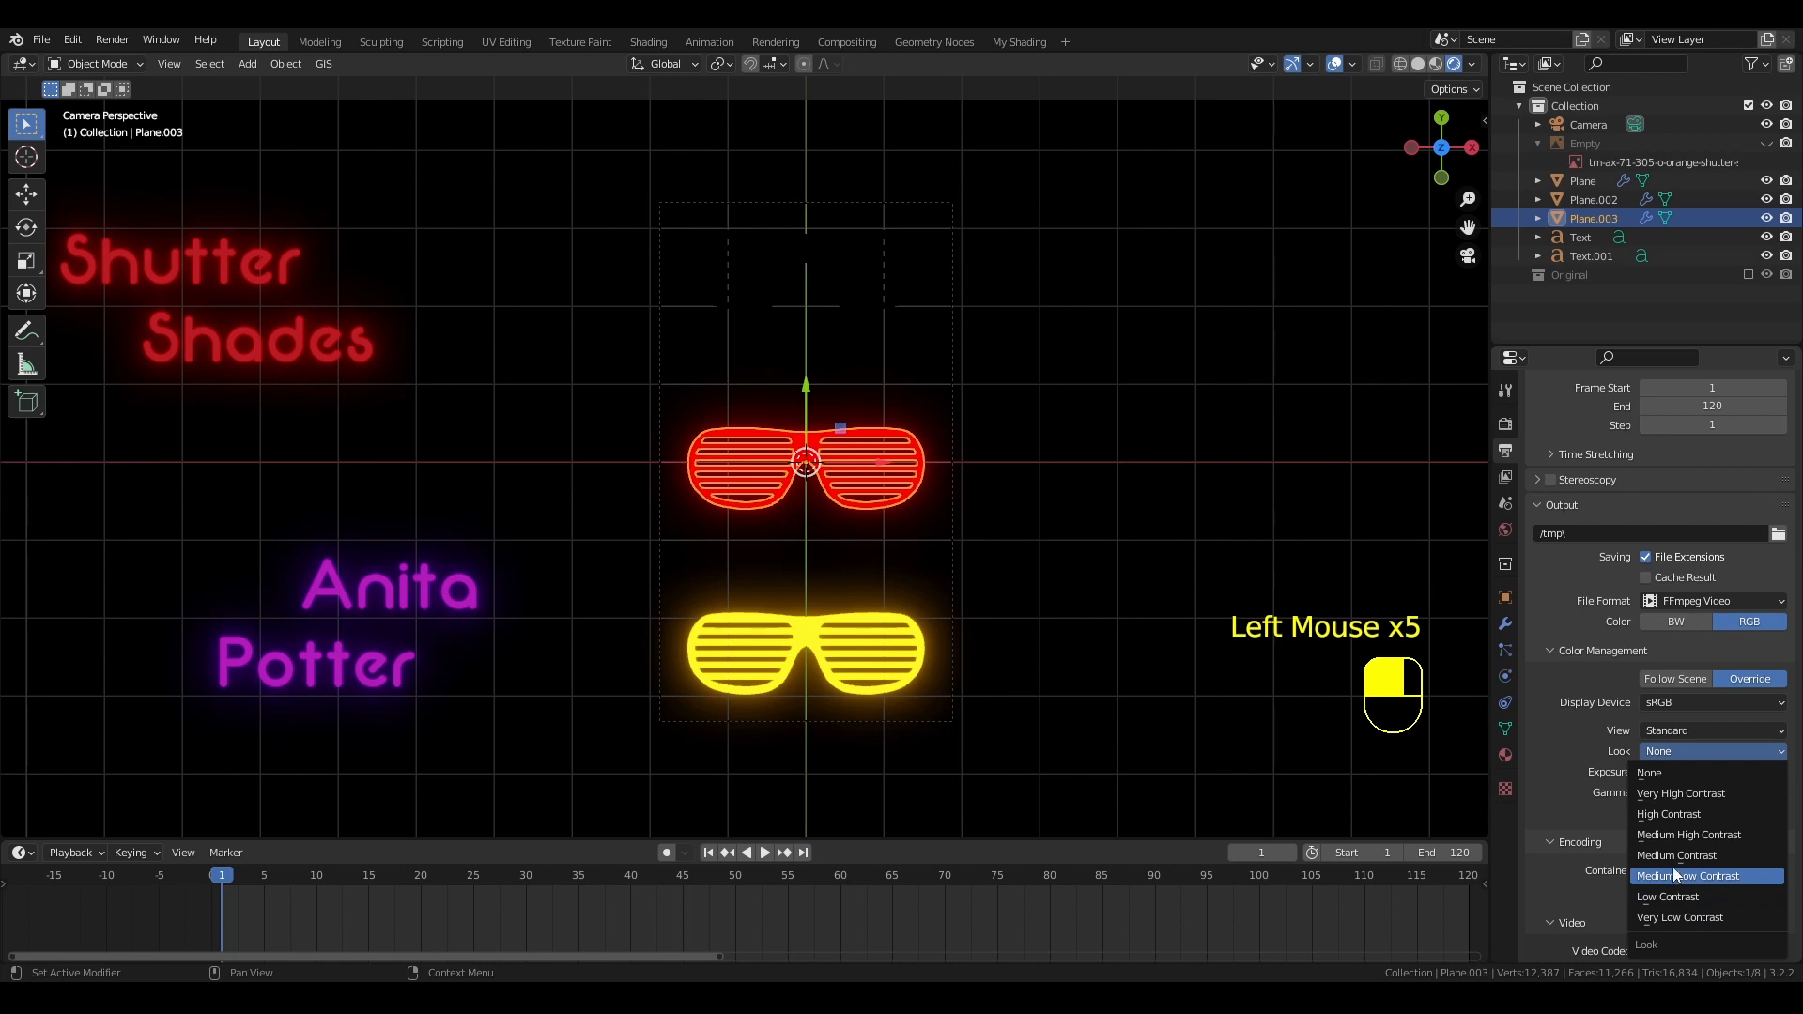
pyautogui.click(1679, 794)
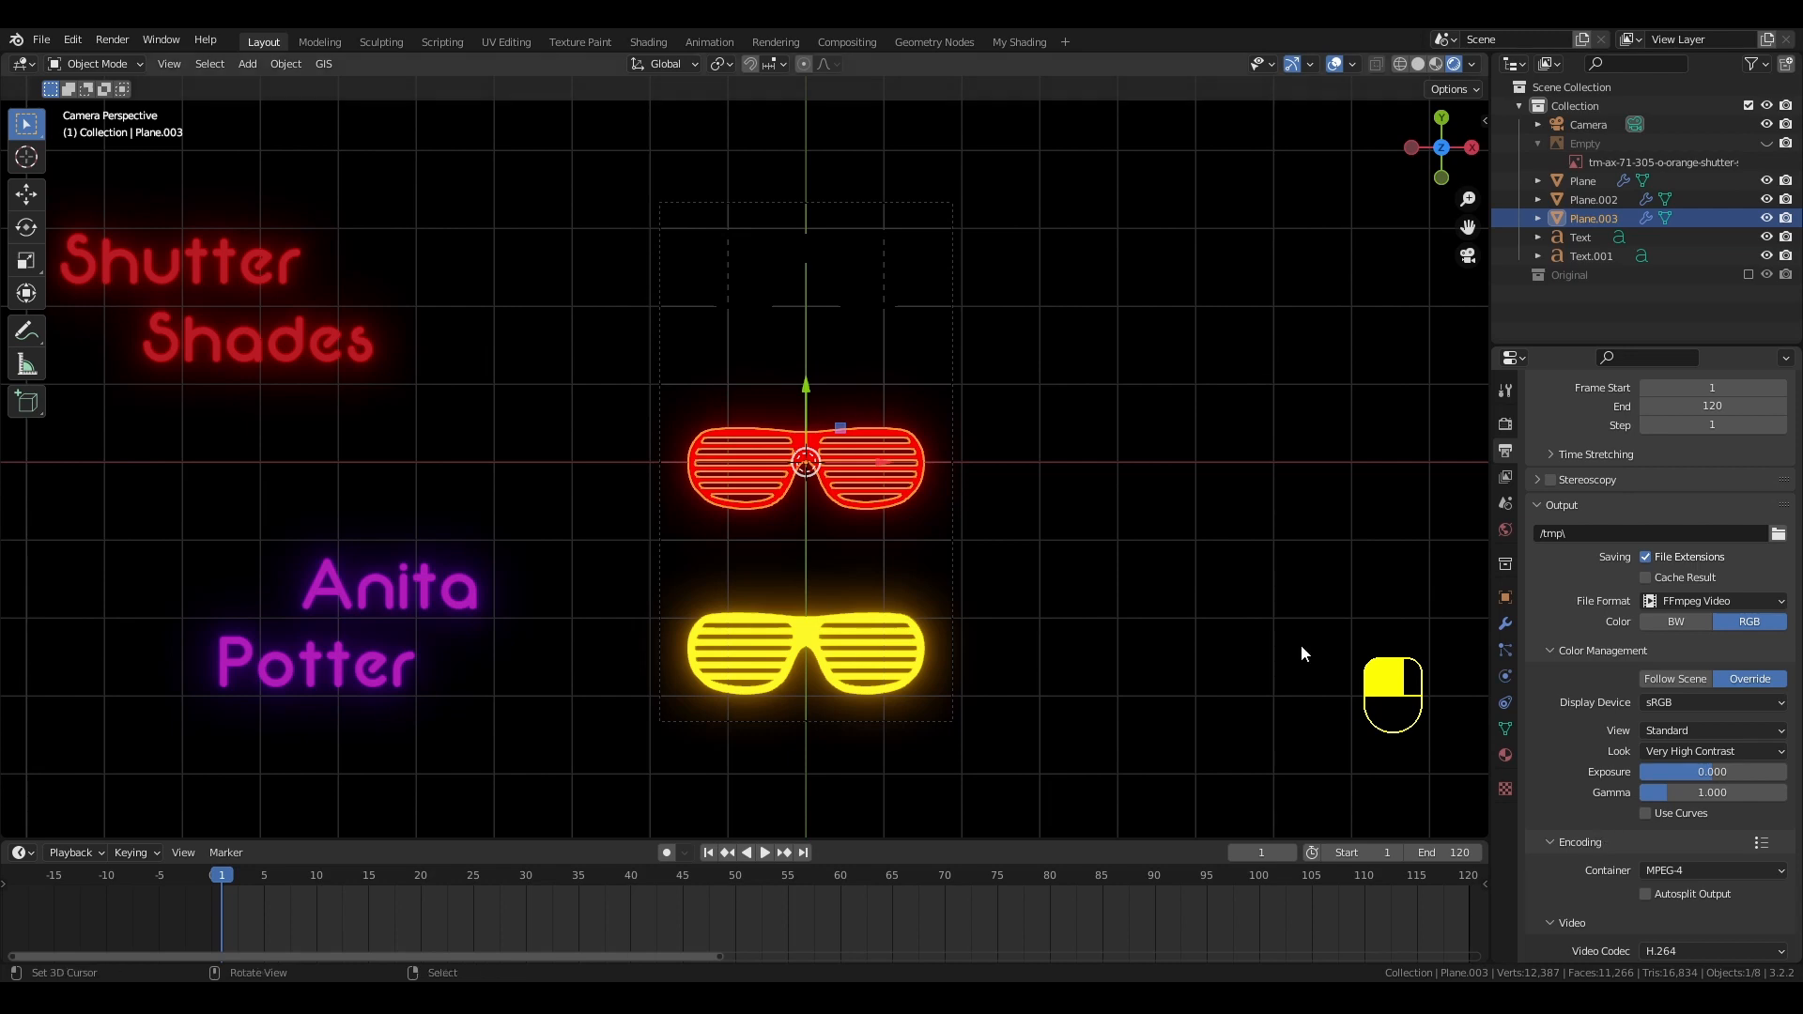
pyautogui.hotkey('ctrl', 's')
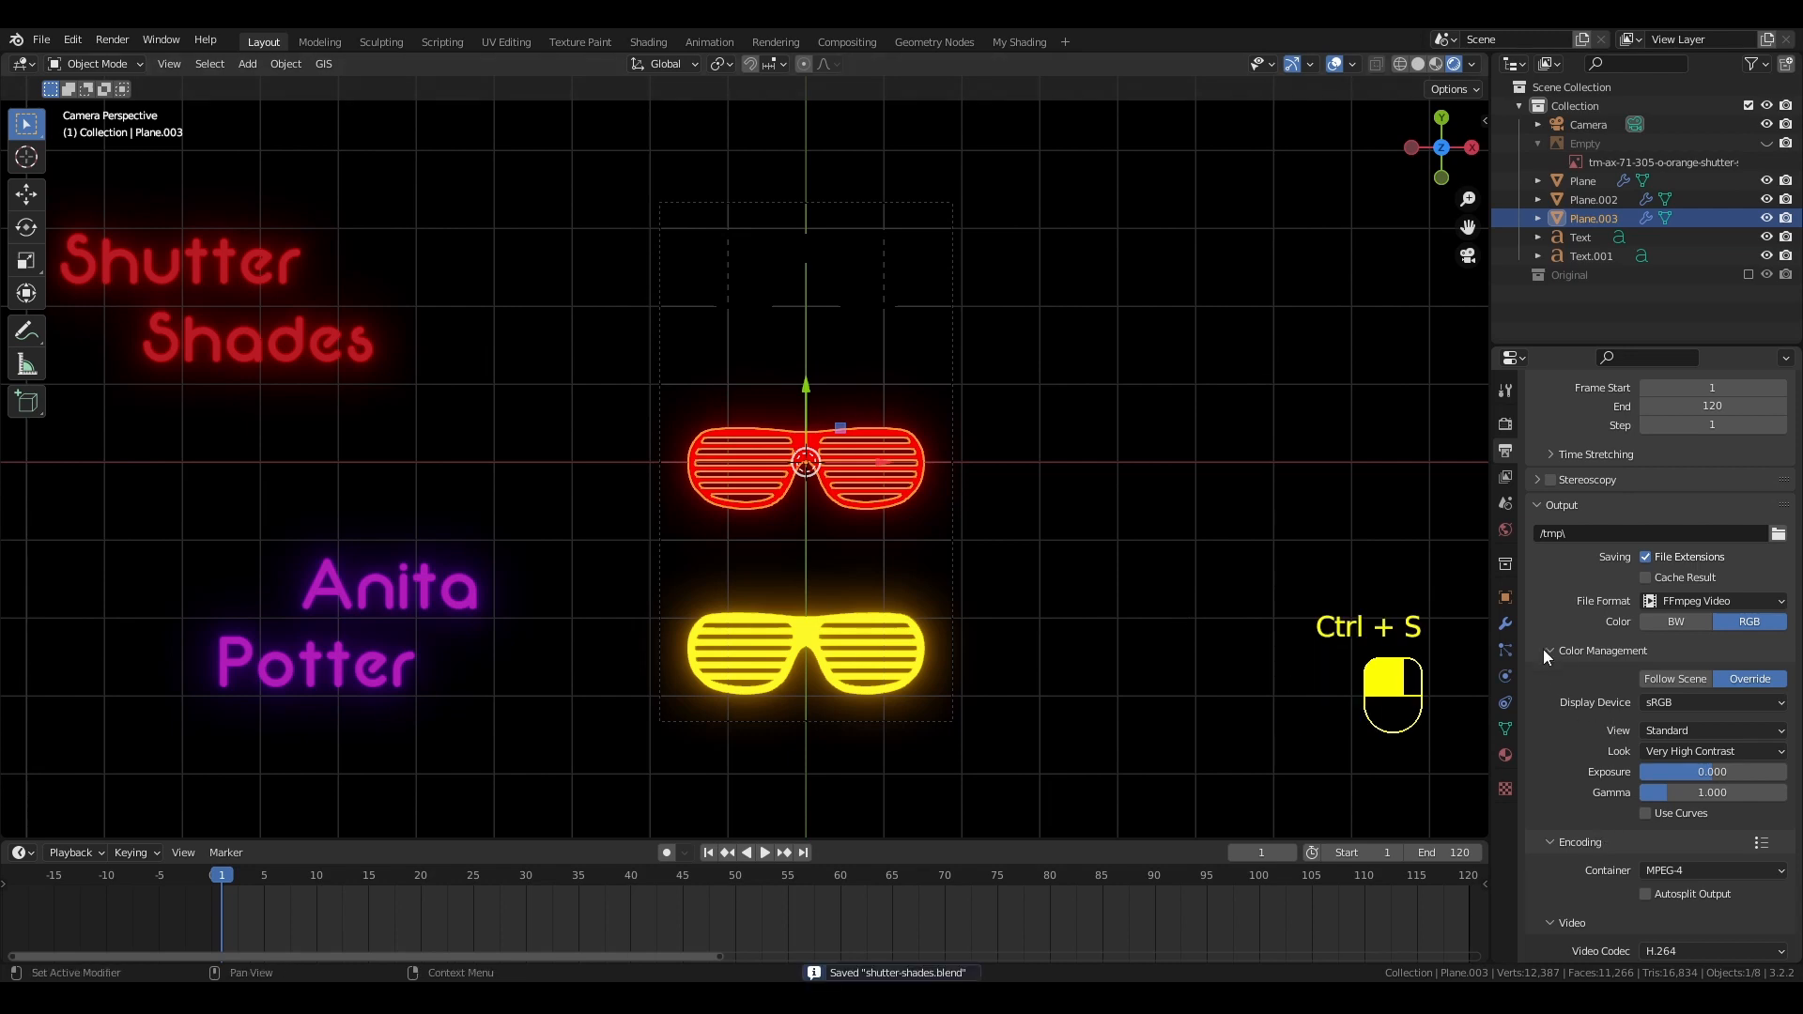
pyautogui.scroll(5, 1579, 722)
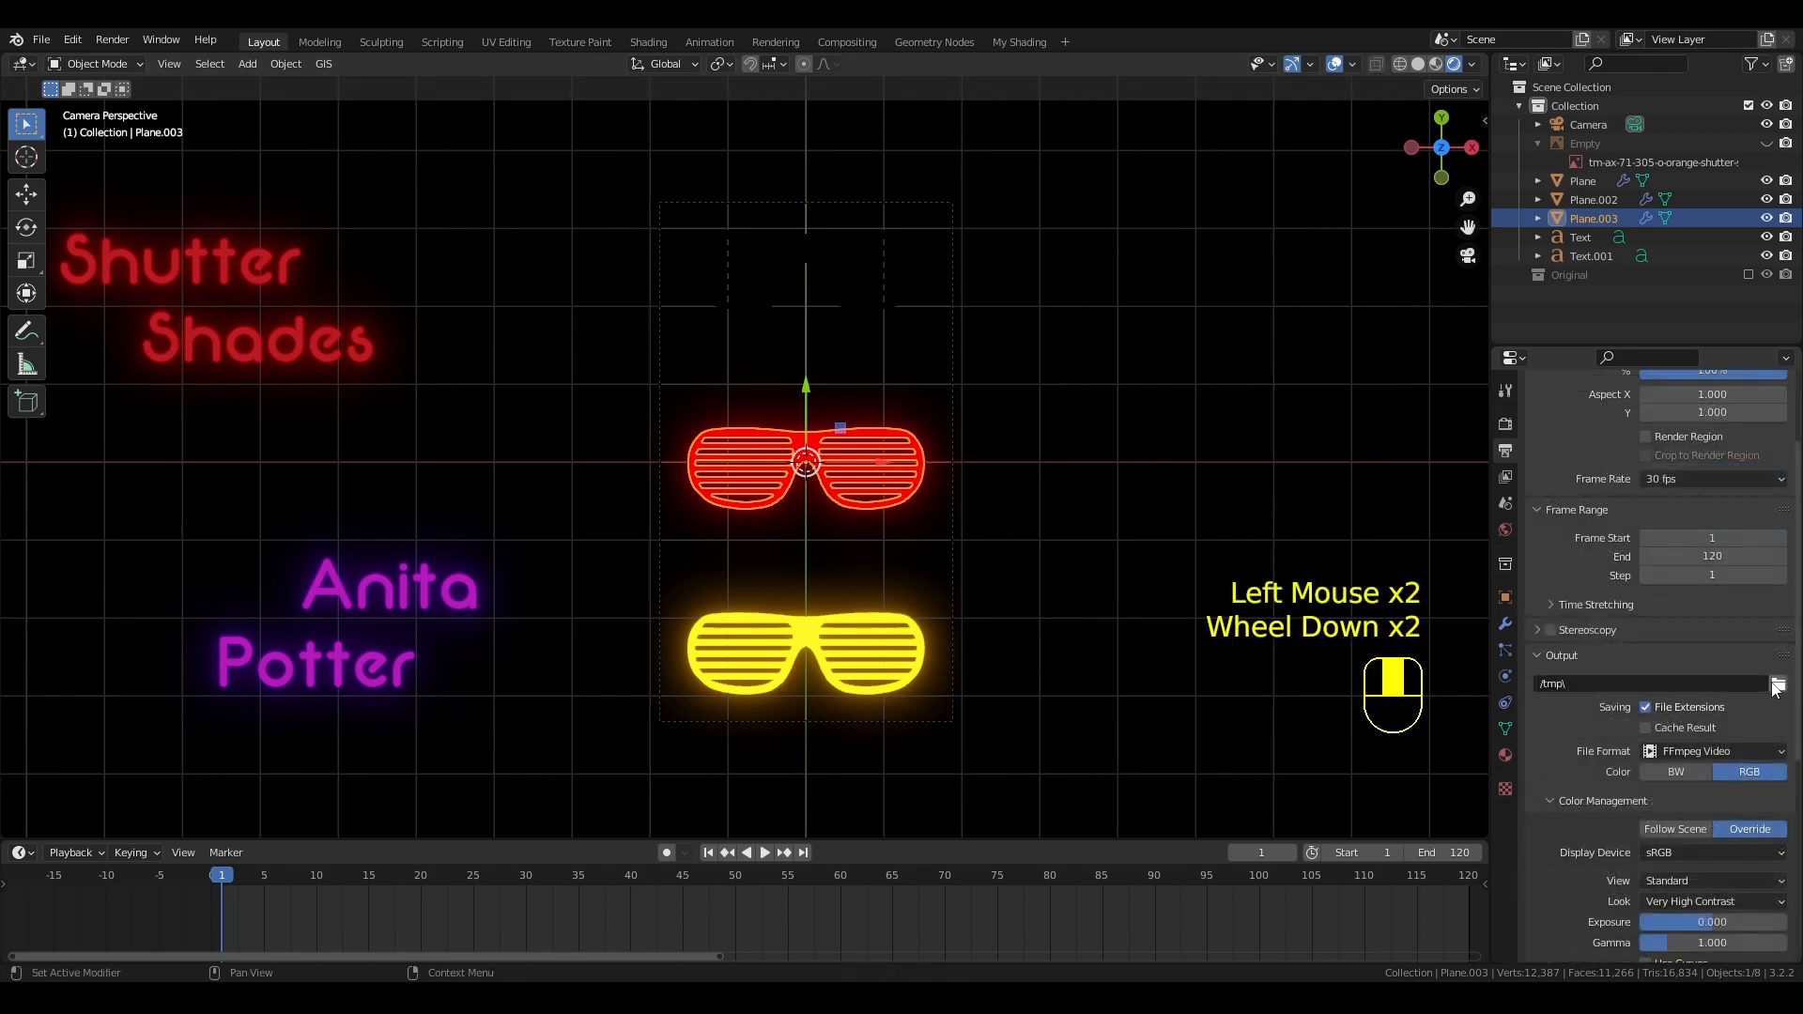
# Set the render output folder to D:\1YouTube Videos\Chance Composition\ and render the animation
pyautogui.click(1777, 686)
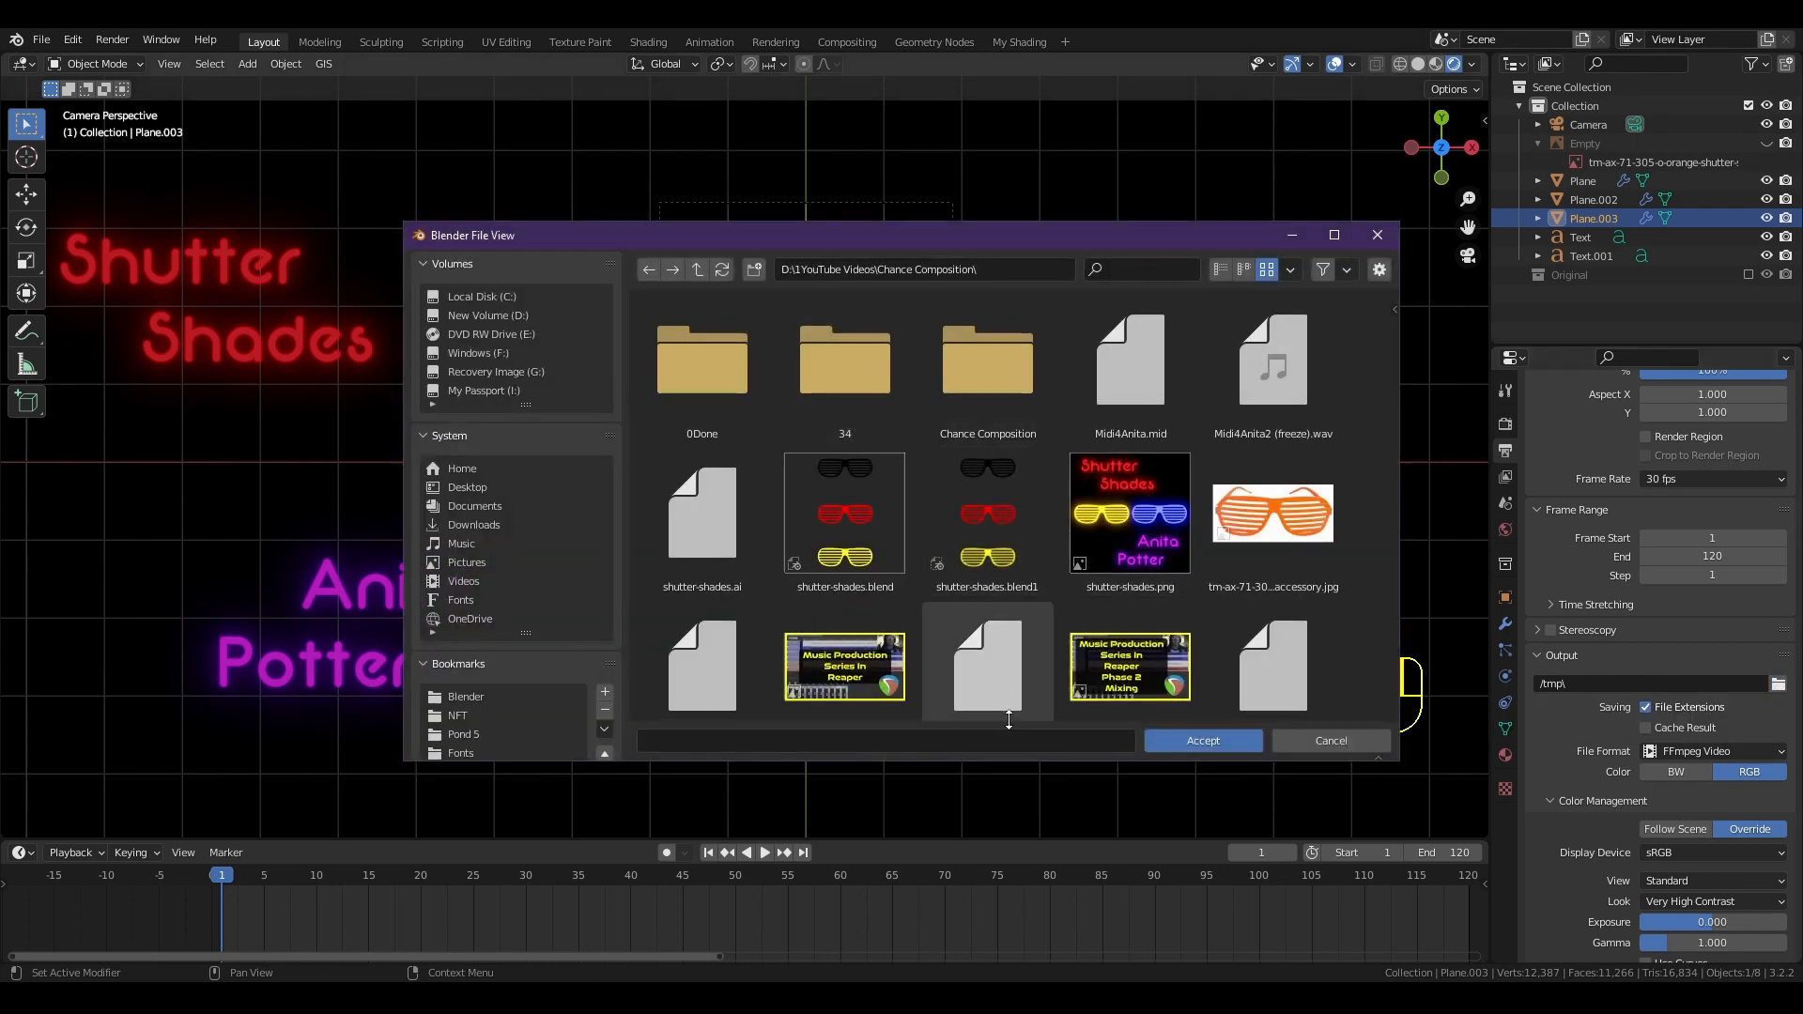
pyautogui.click(1202, 741)
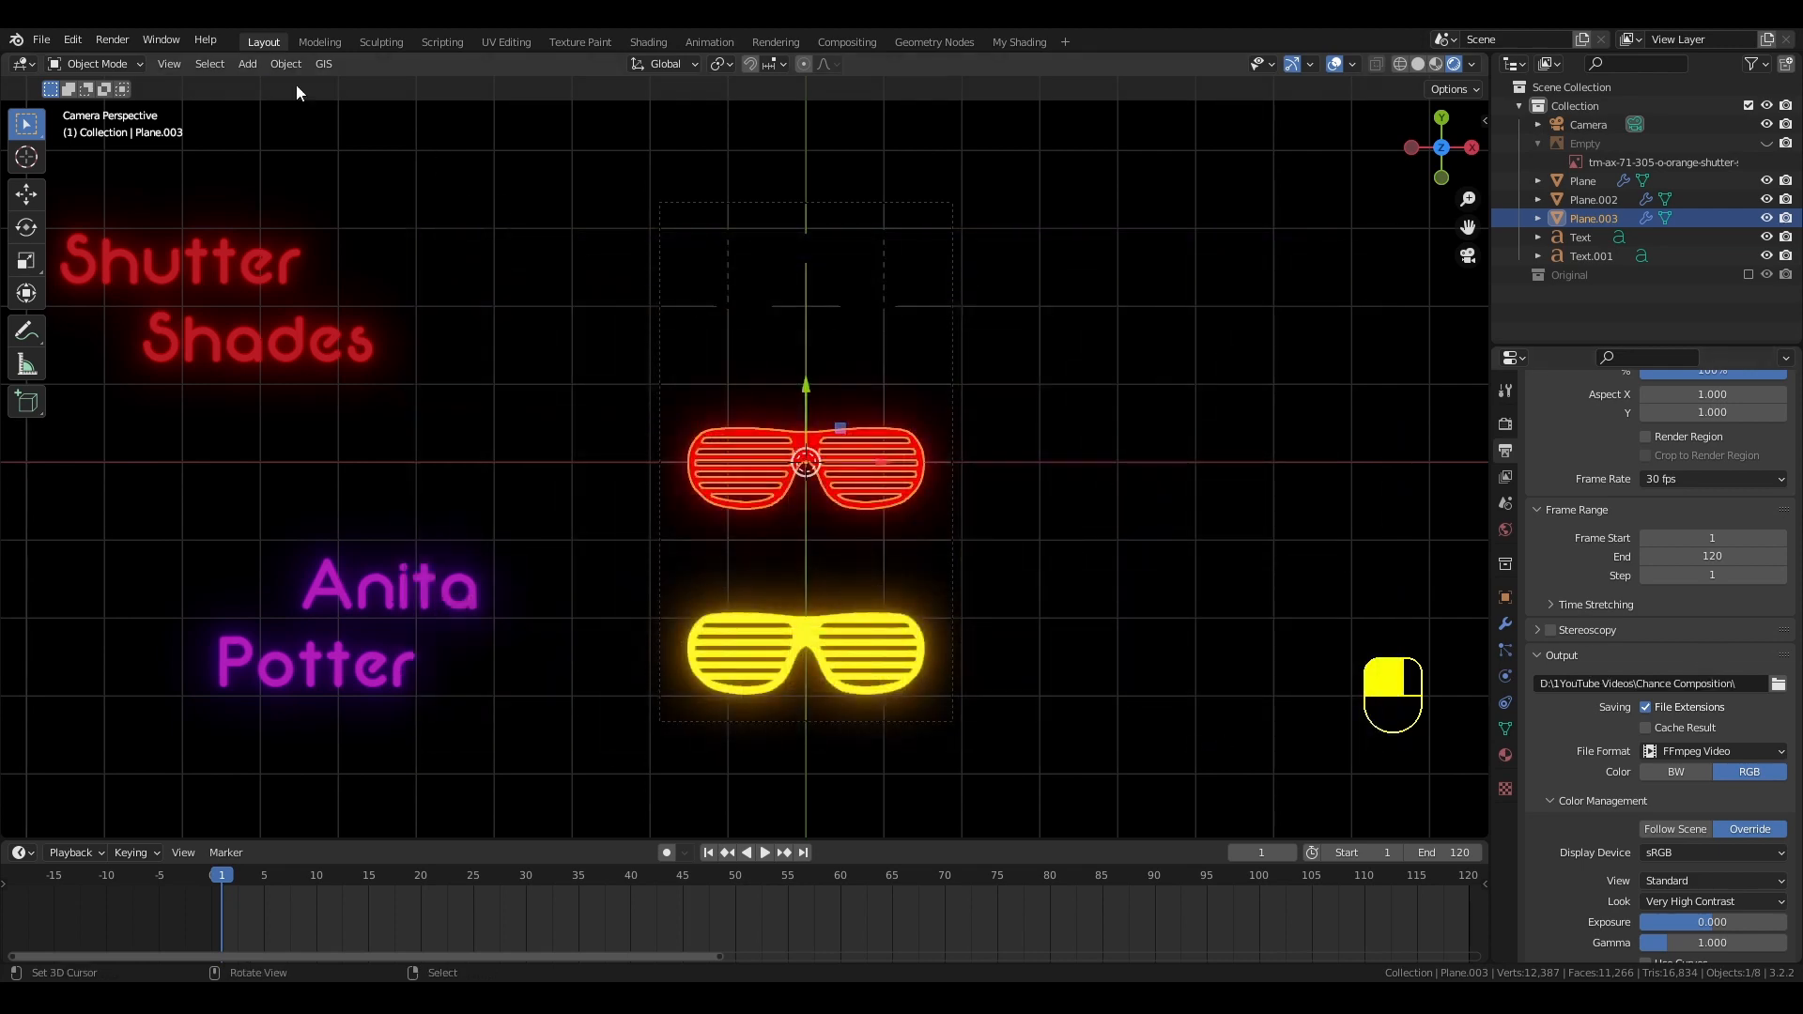
pyautogui.click(43, 41)
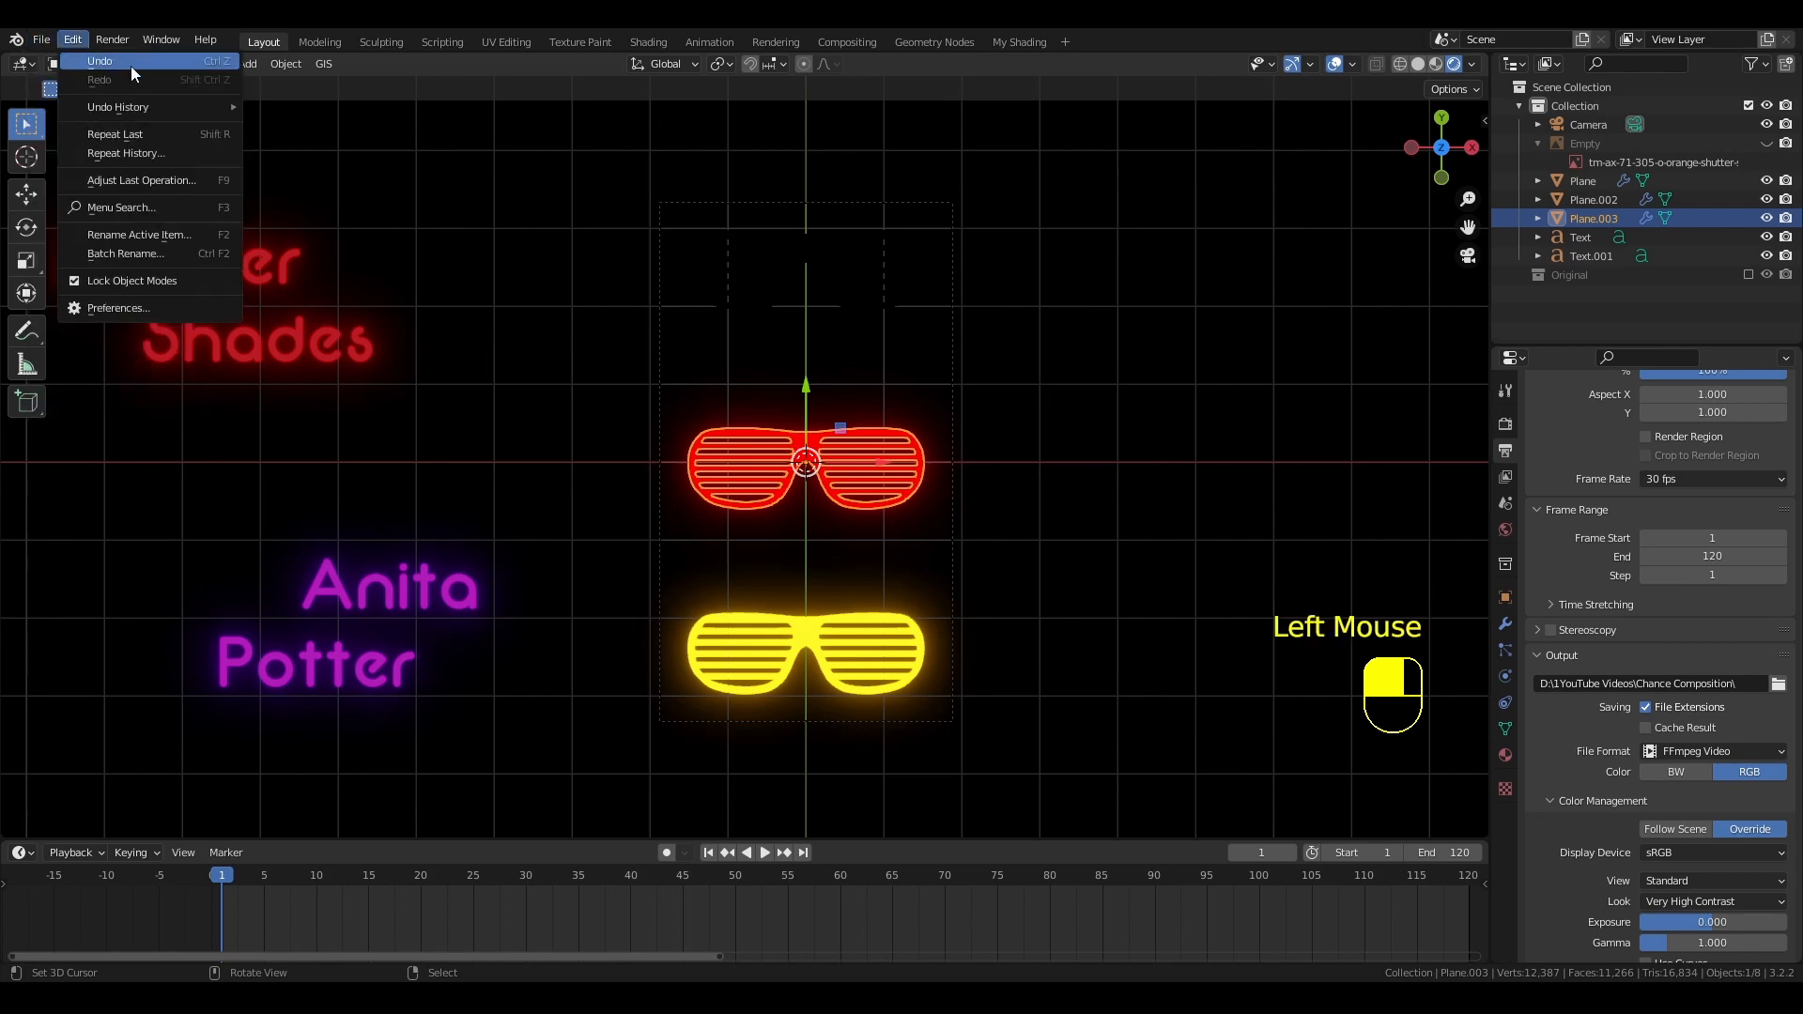
pyautogui.click(114, 42)
pyautogui.click(120, 41)
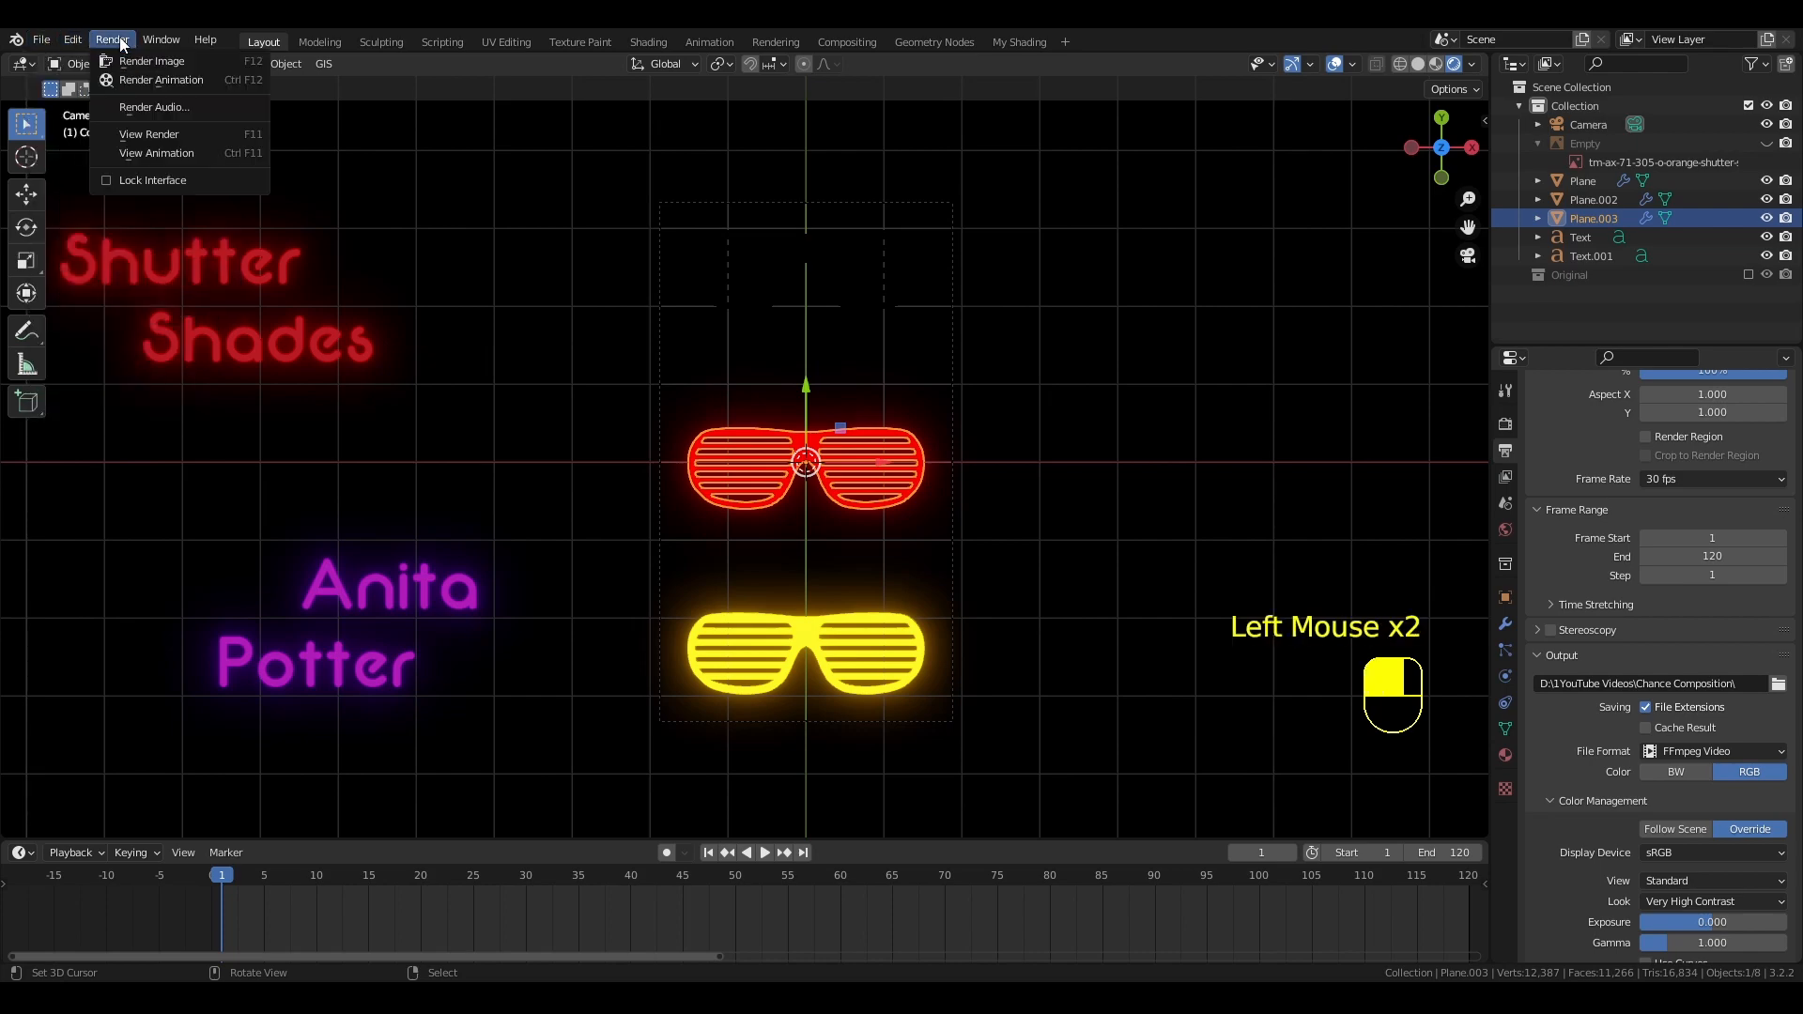
pyautogui.click(161, 80)
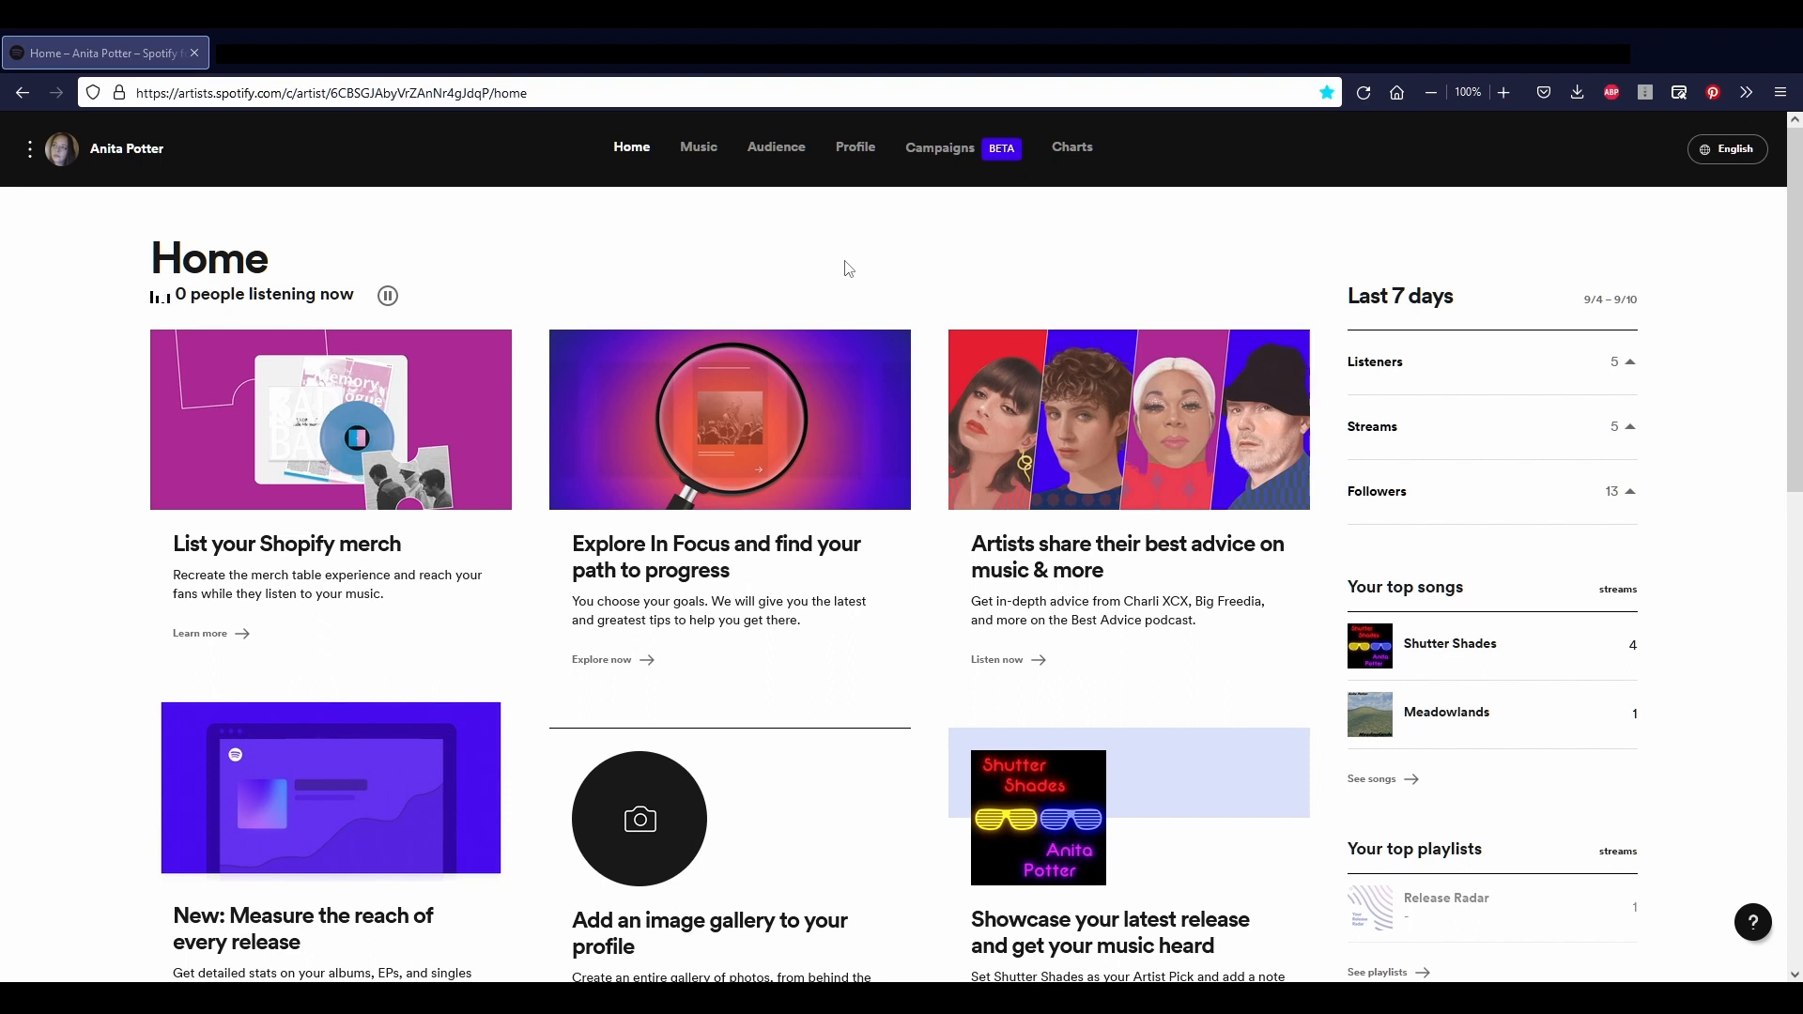
# Switch to Spotify for Artists, open the song Shutter Shades from the music list and start adding a Canvas to it
pyautogui.click(698, 150)
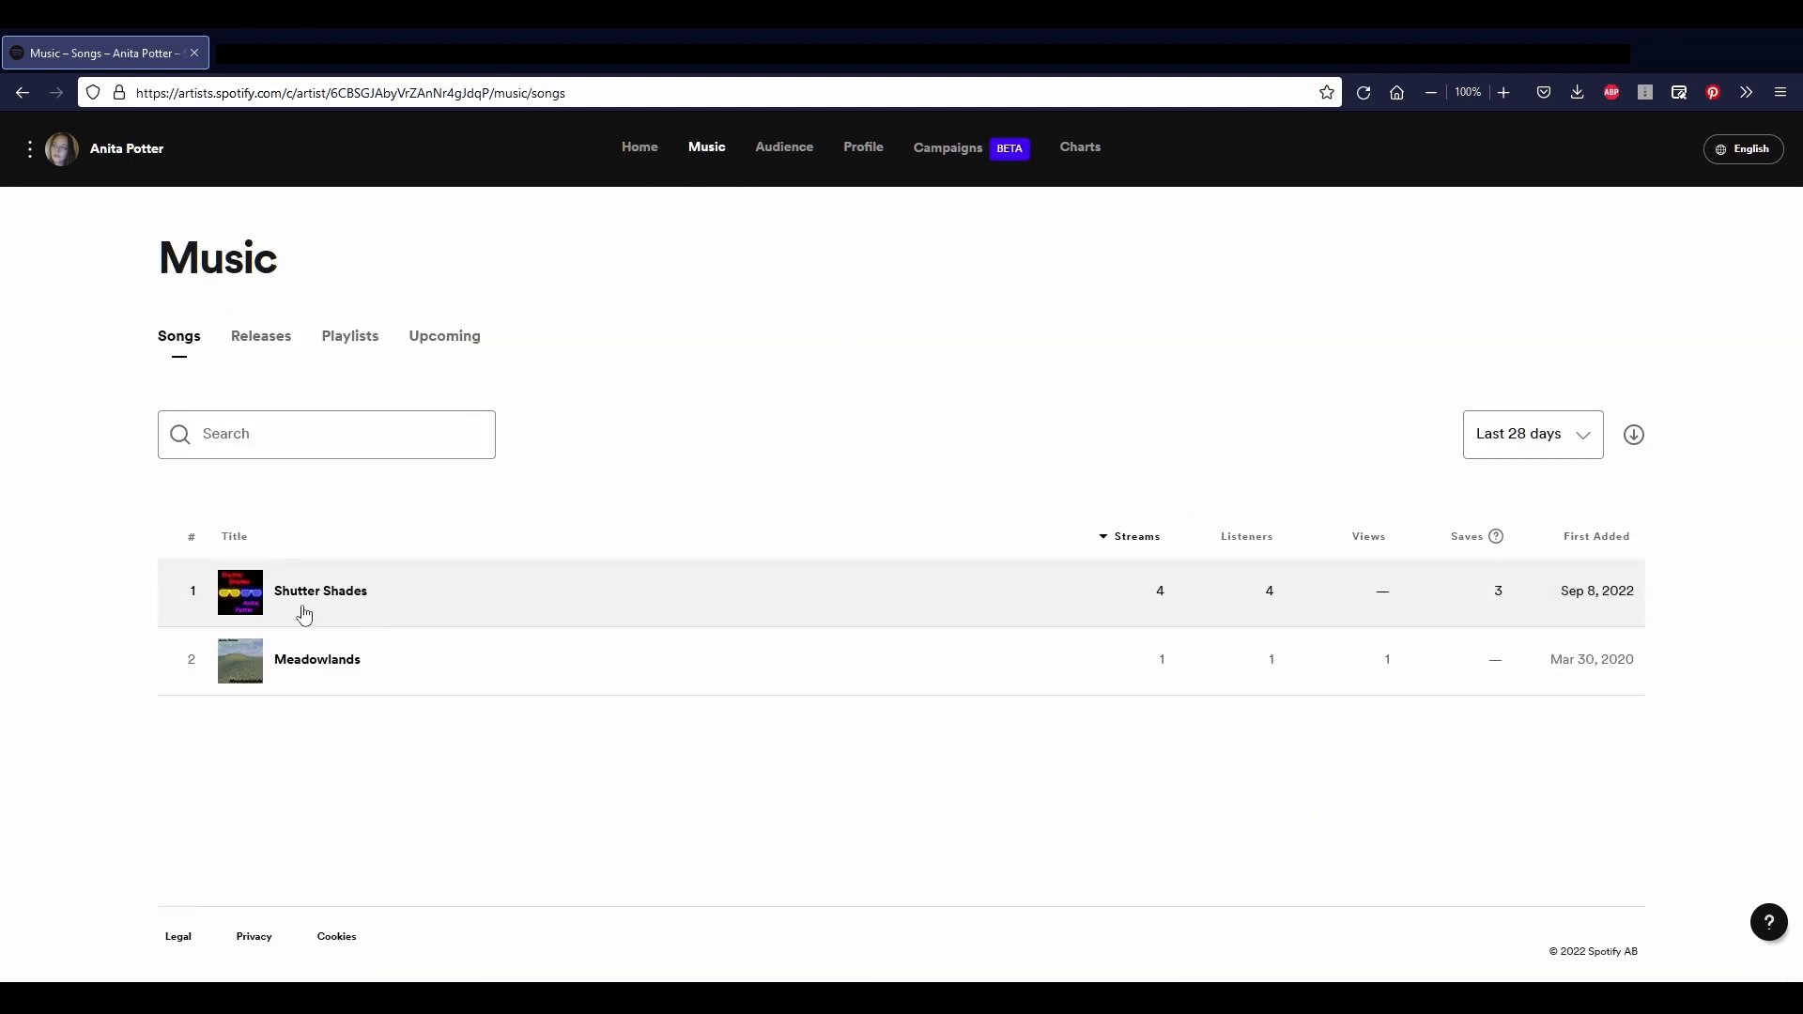
pyautogui.click(343, 602)
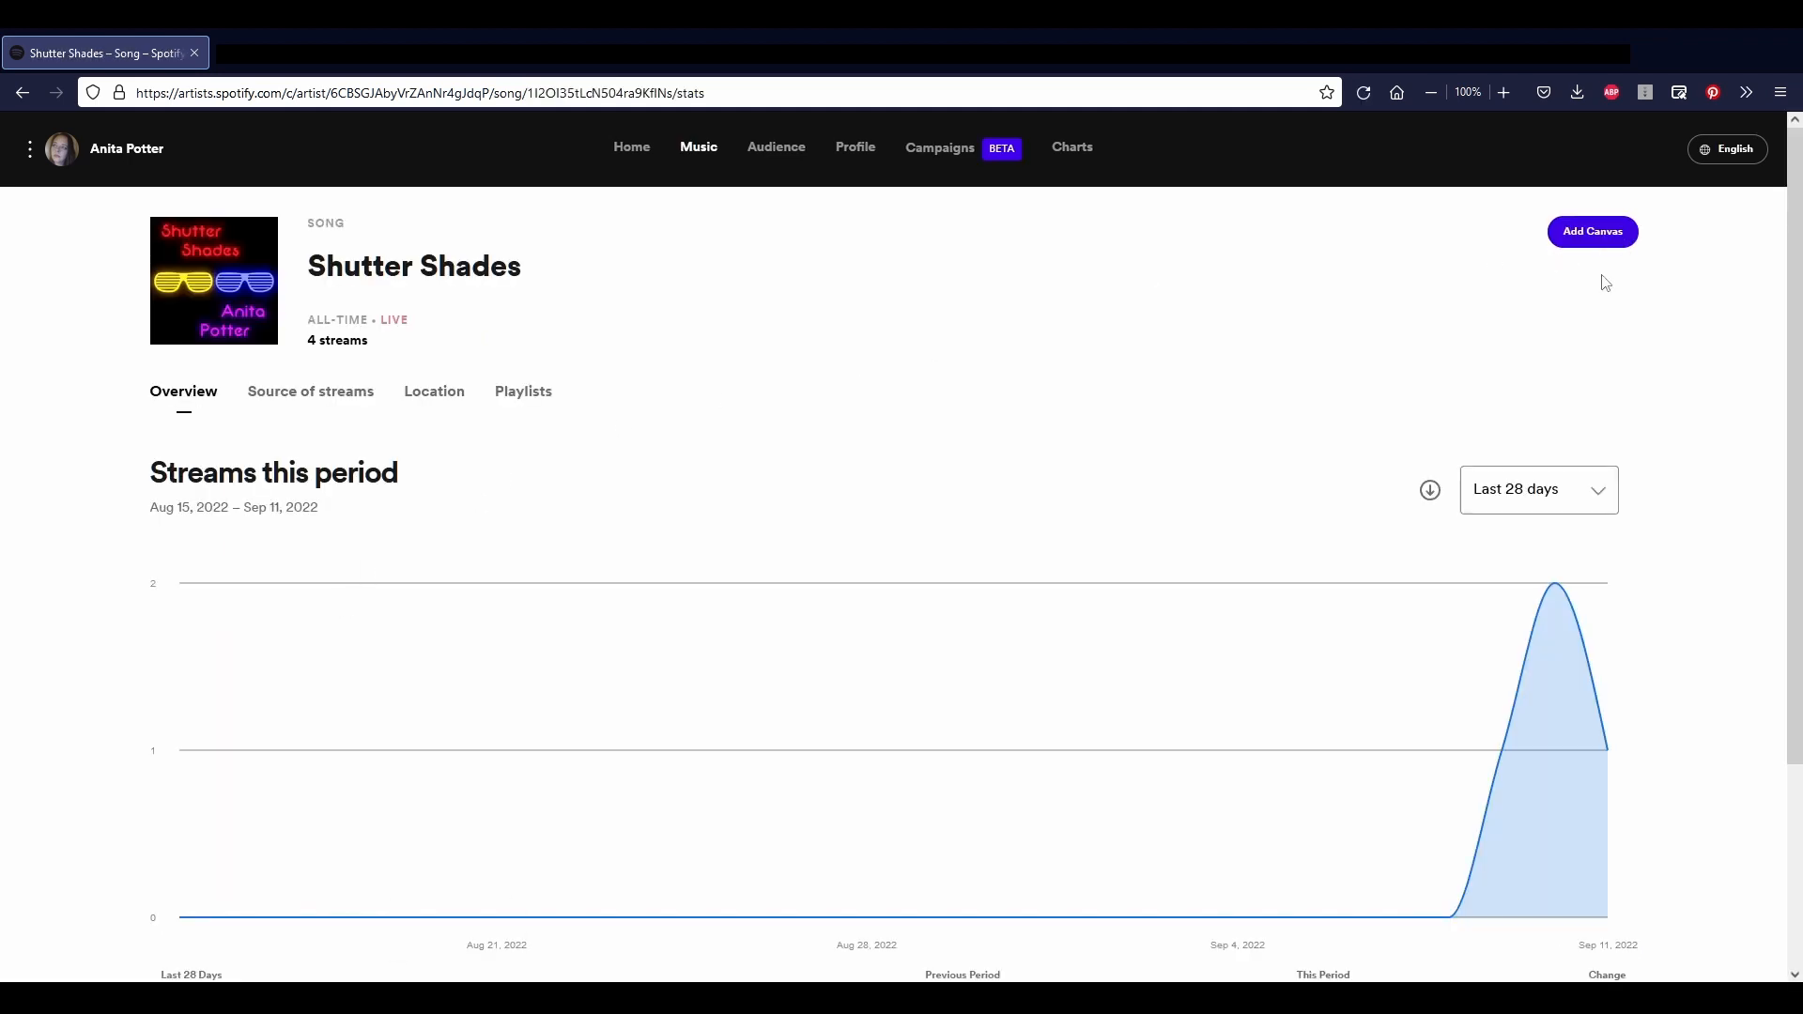
pyautogui.moveTo(1506, 613)
pyautogui.click(1596, 232)
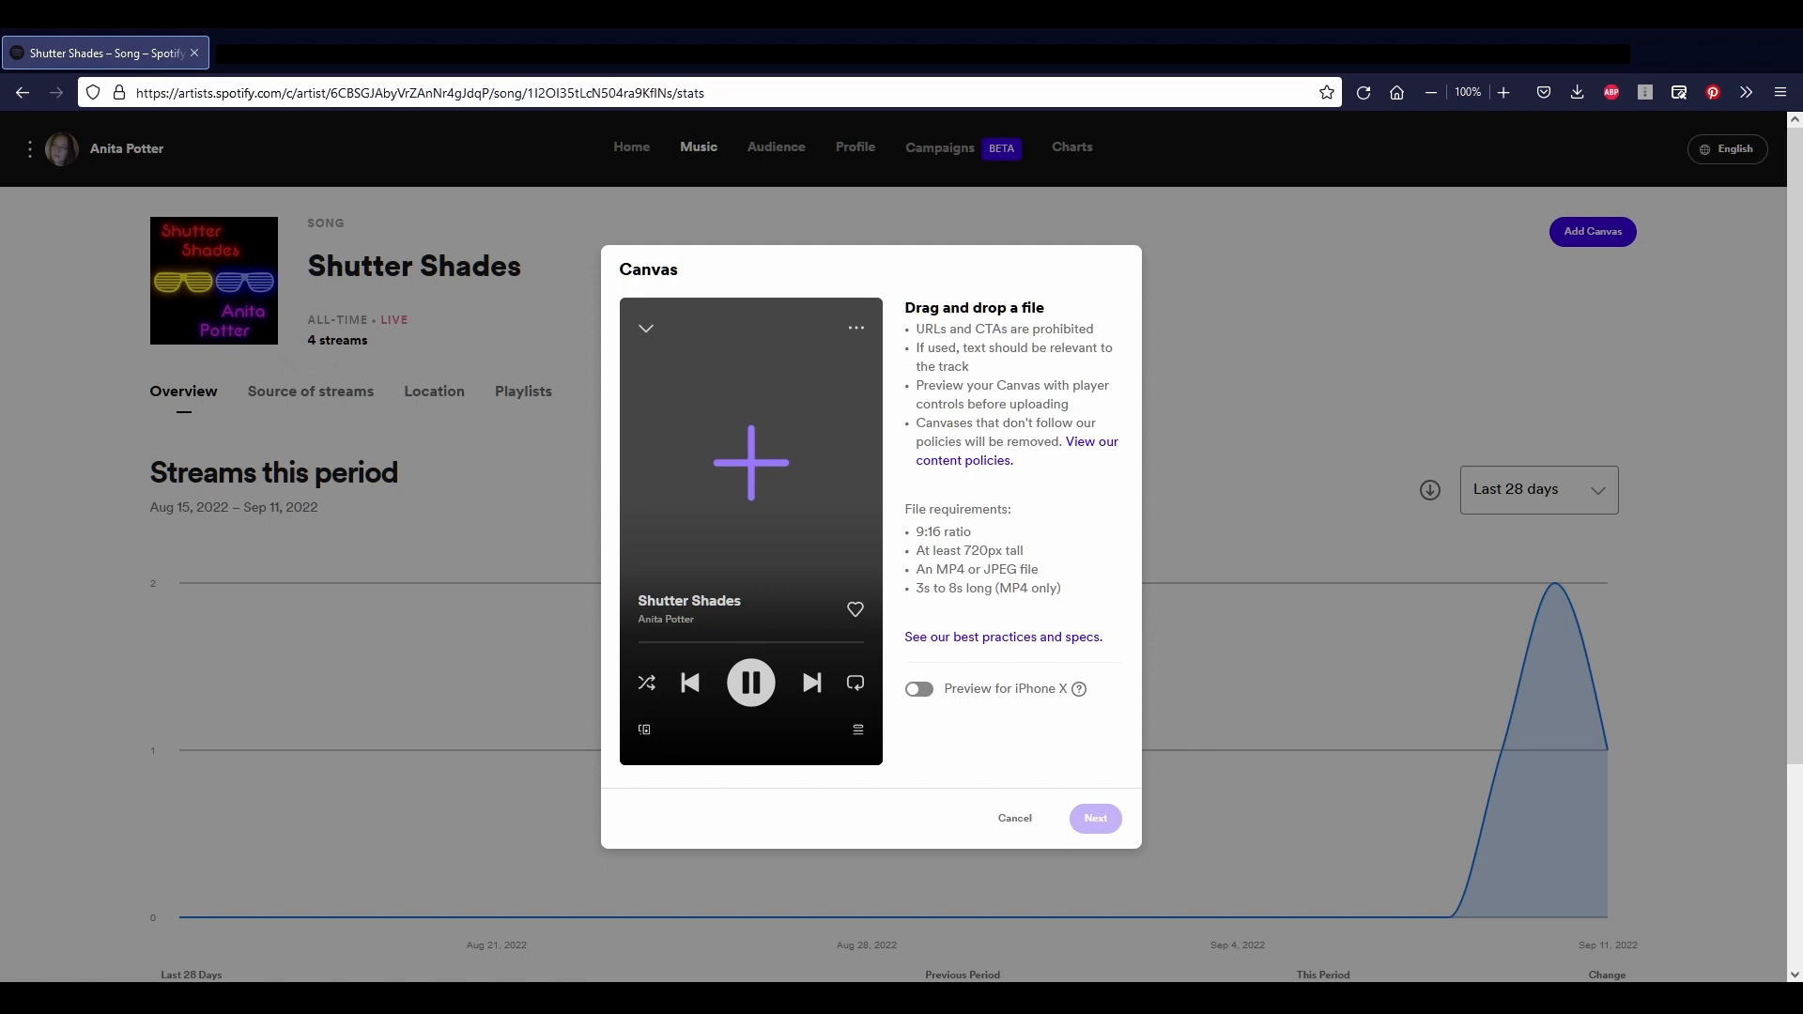
# Load the rendered video 0001-0120.mp4 from the Chance Composition folder as the song's Canvas
pyautogui.click(206, 997)
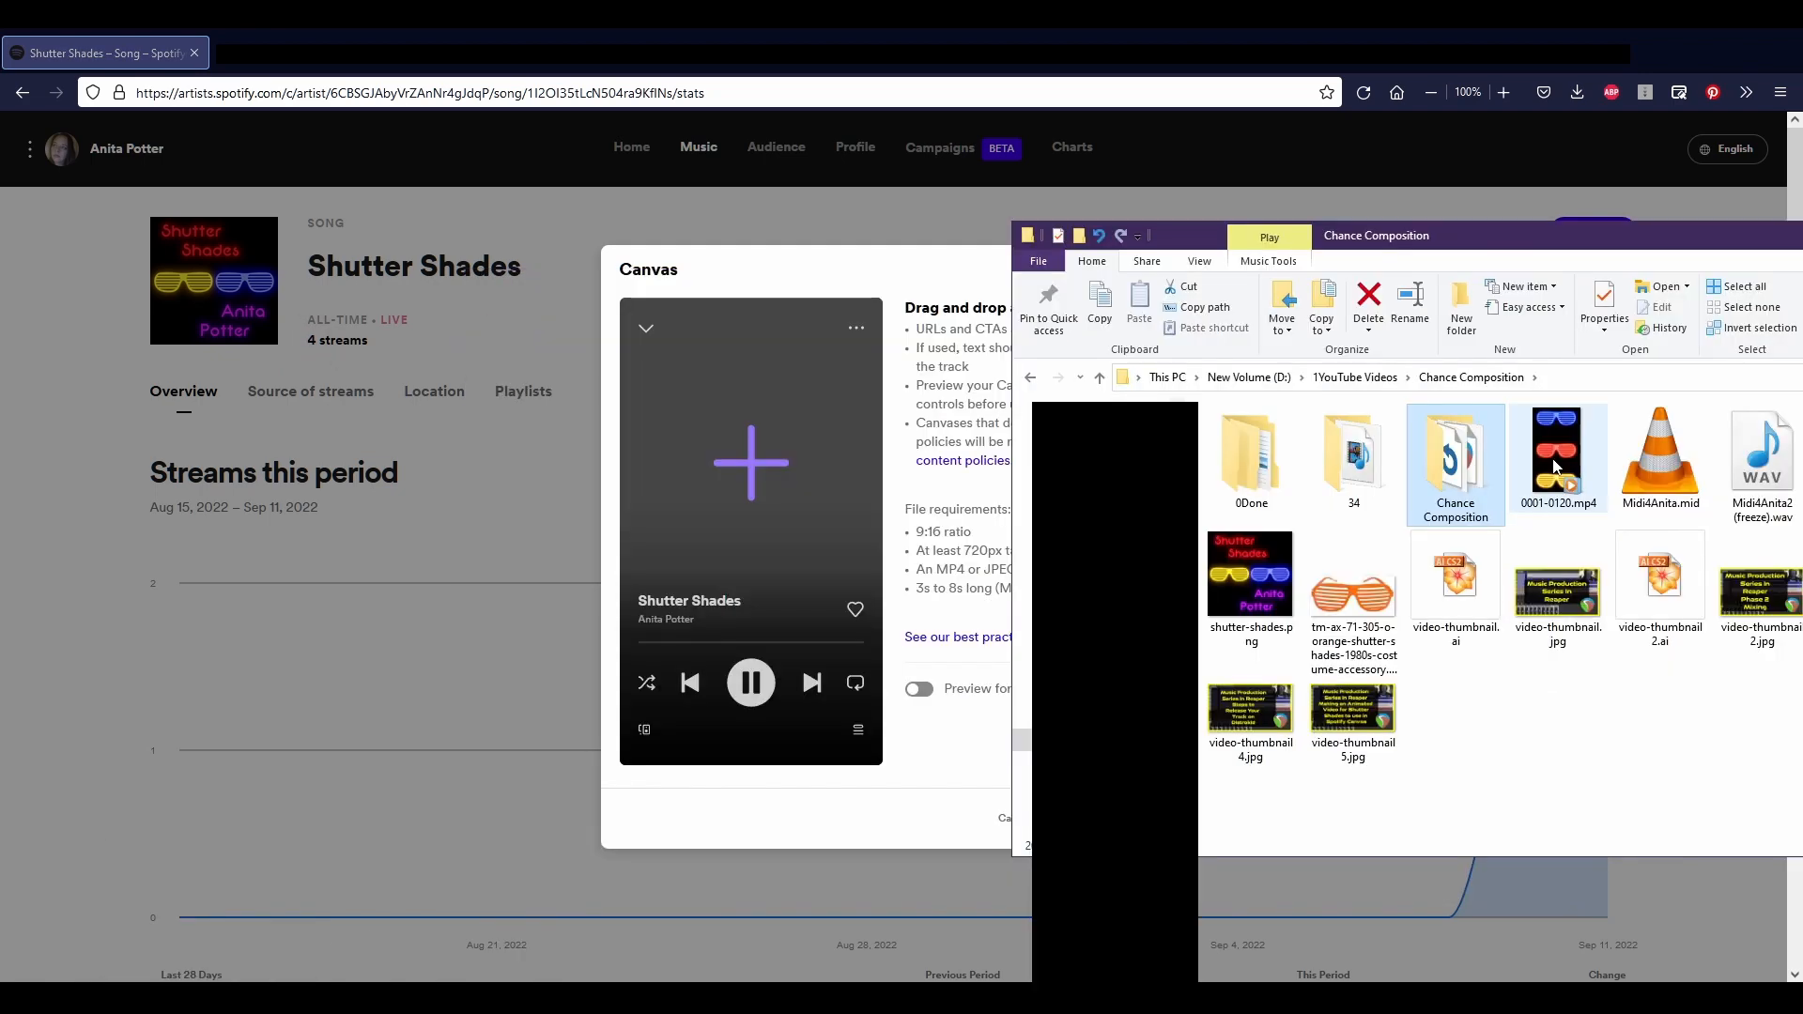
pyautogui.click(1554, 458)
pyautogui.moveTo(1554, 459); pyautogui.dragTo(745, 507)
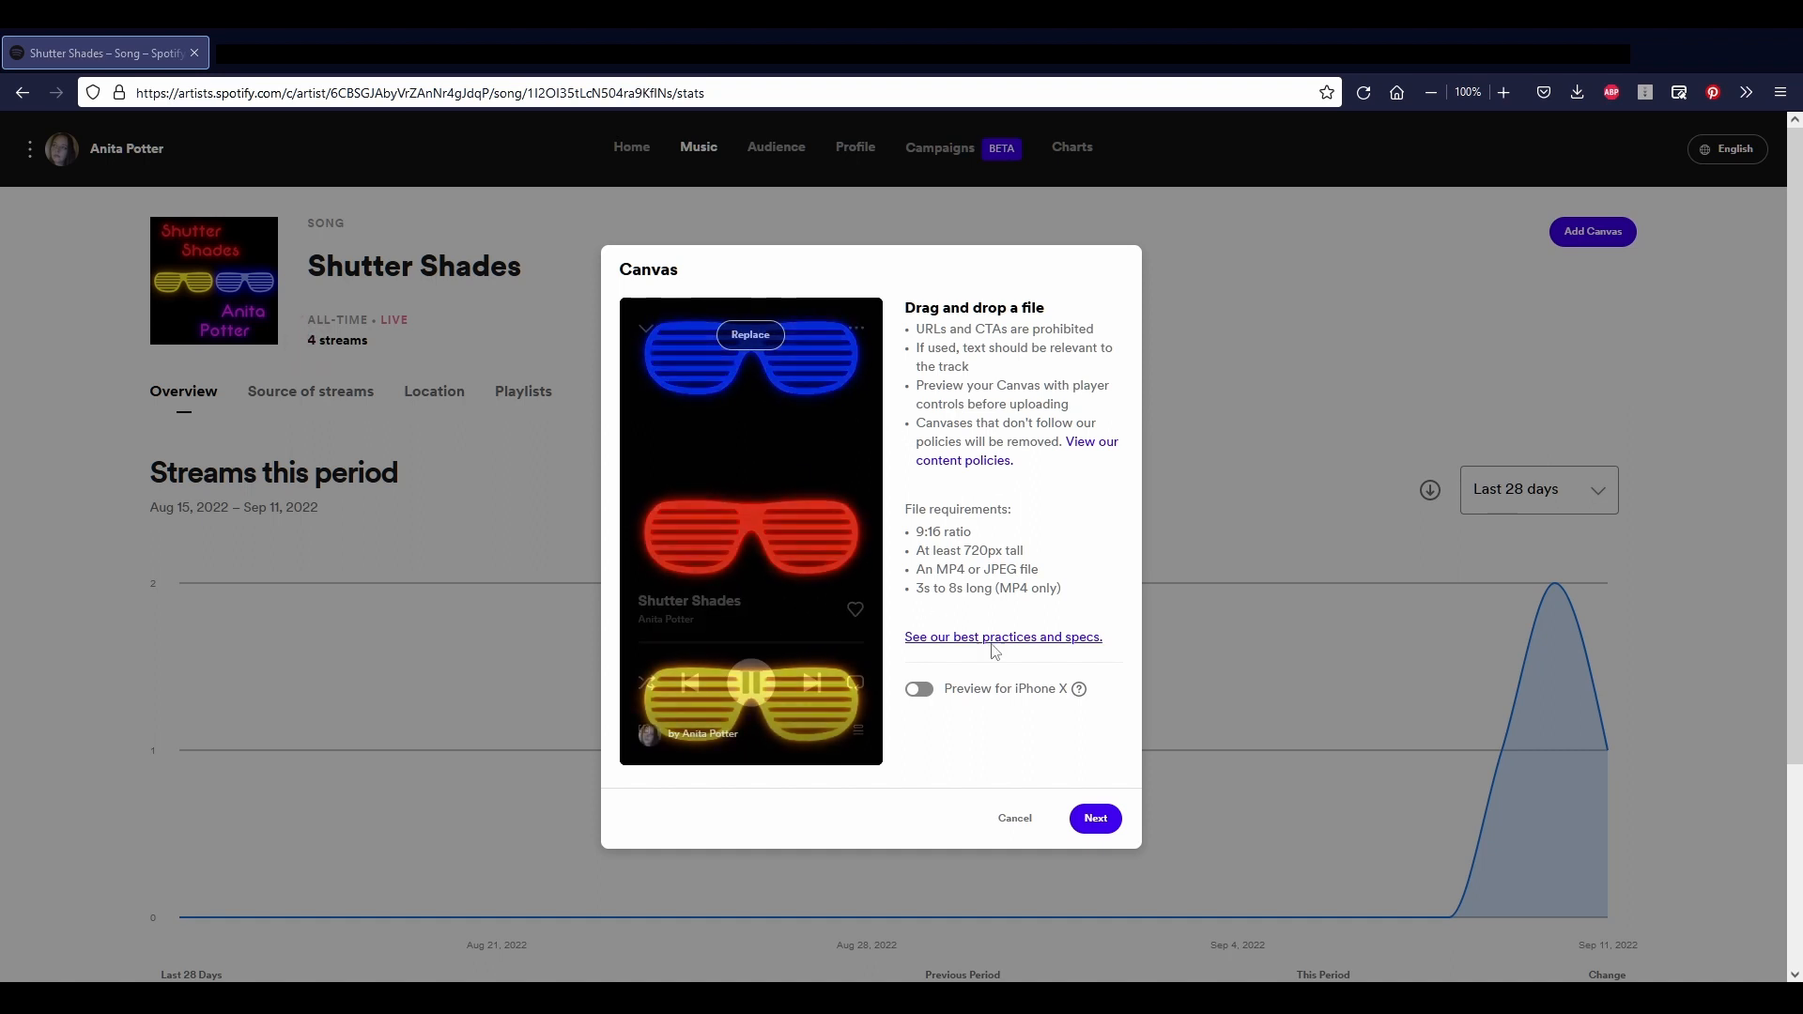
# Agree to the Canvas terms, post the Canvas for Shutter Shades and switch back to Blender
pyautogui.click(1095, 819)
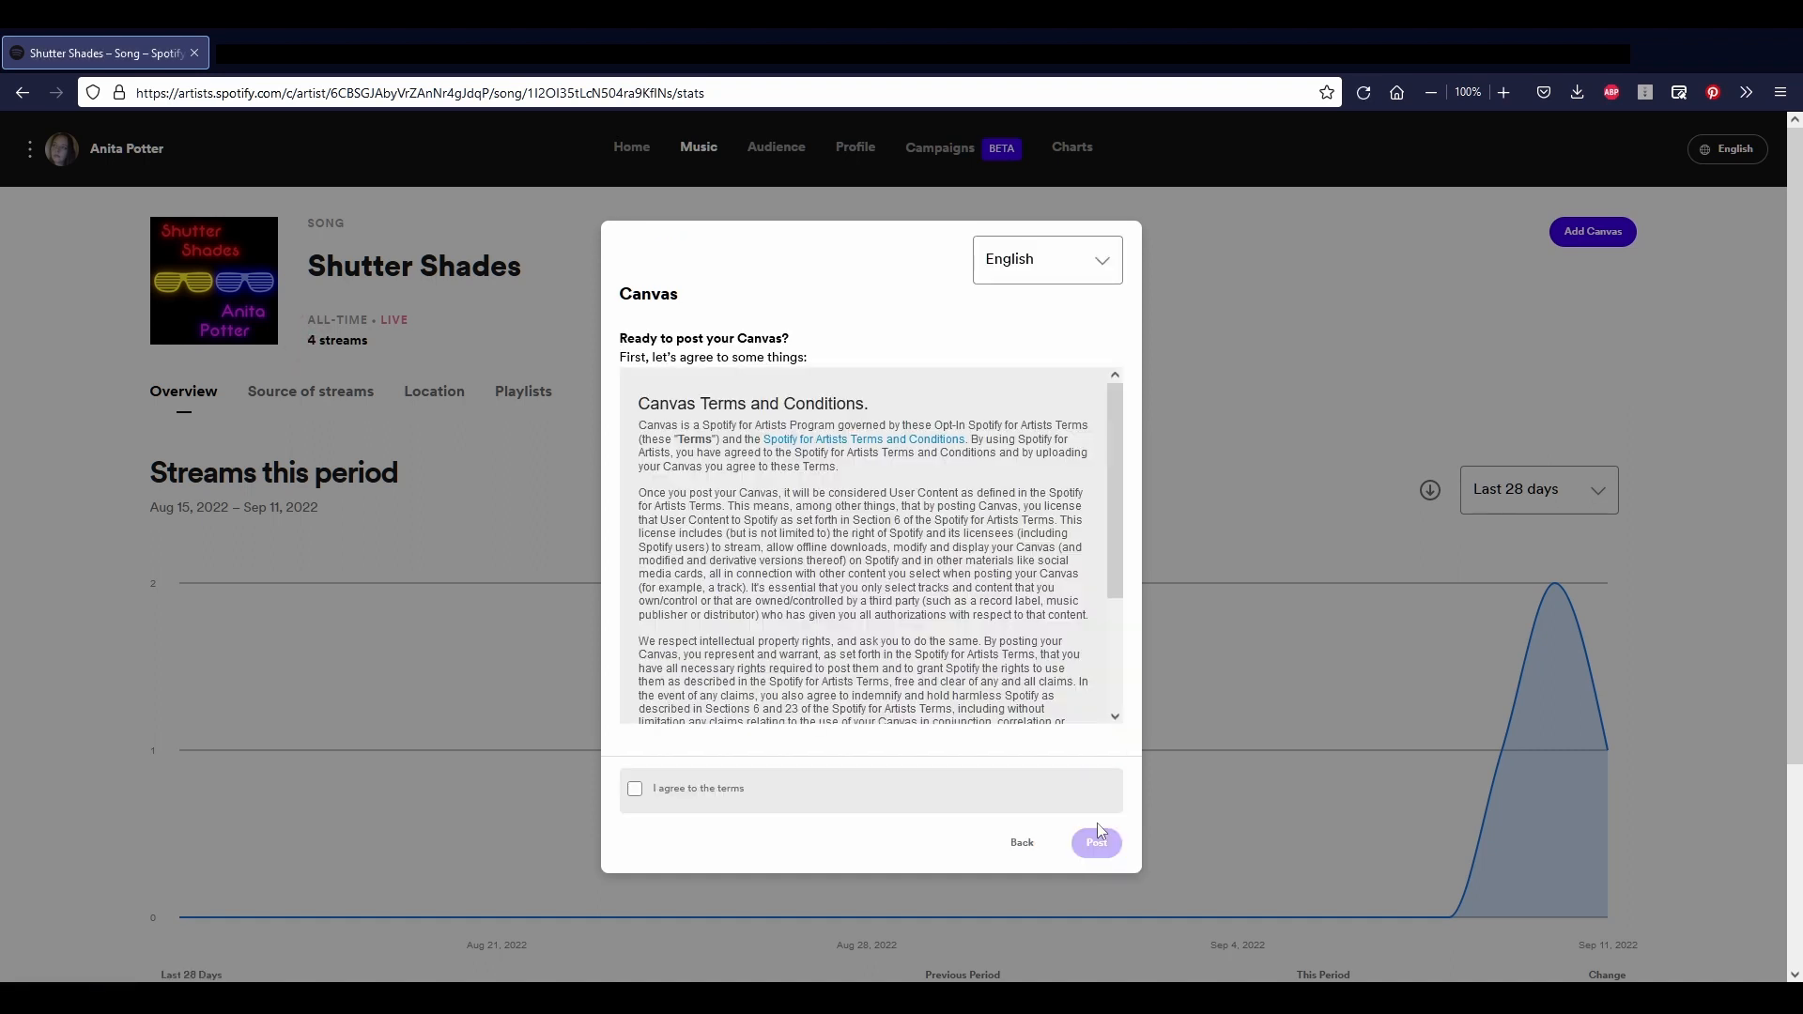
pyautogui.click(635, 789)
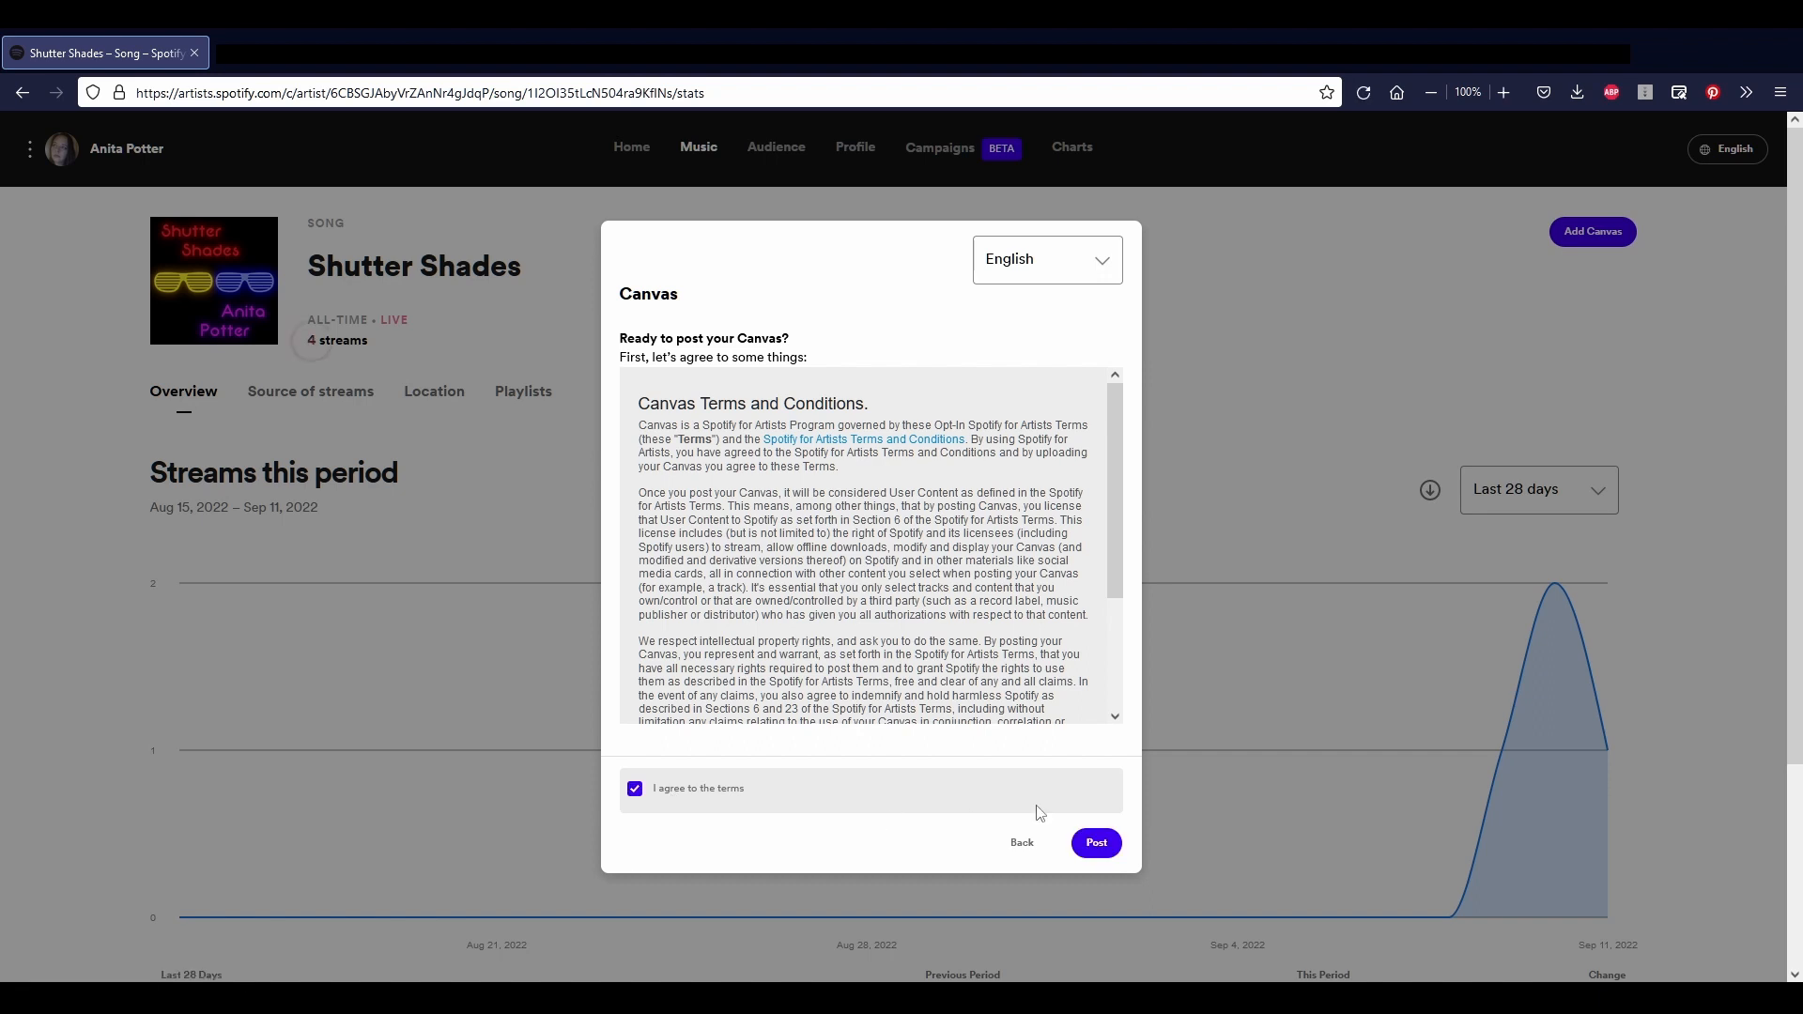
pyautogui.click(1103, 848)
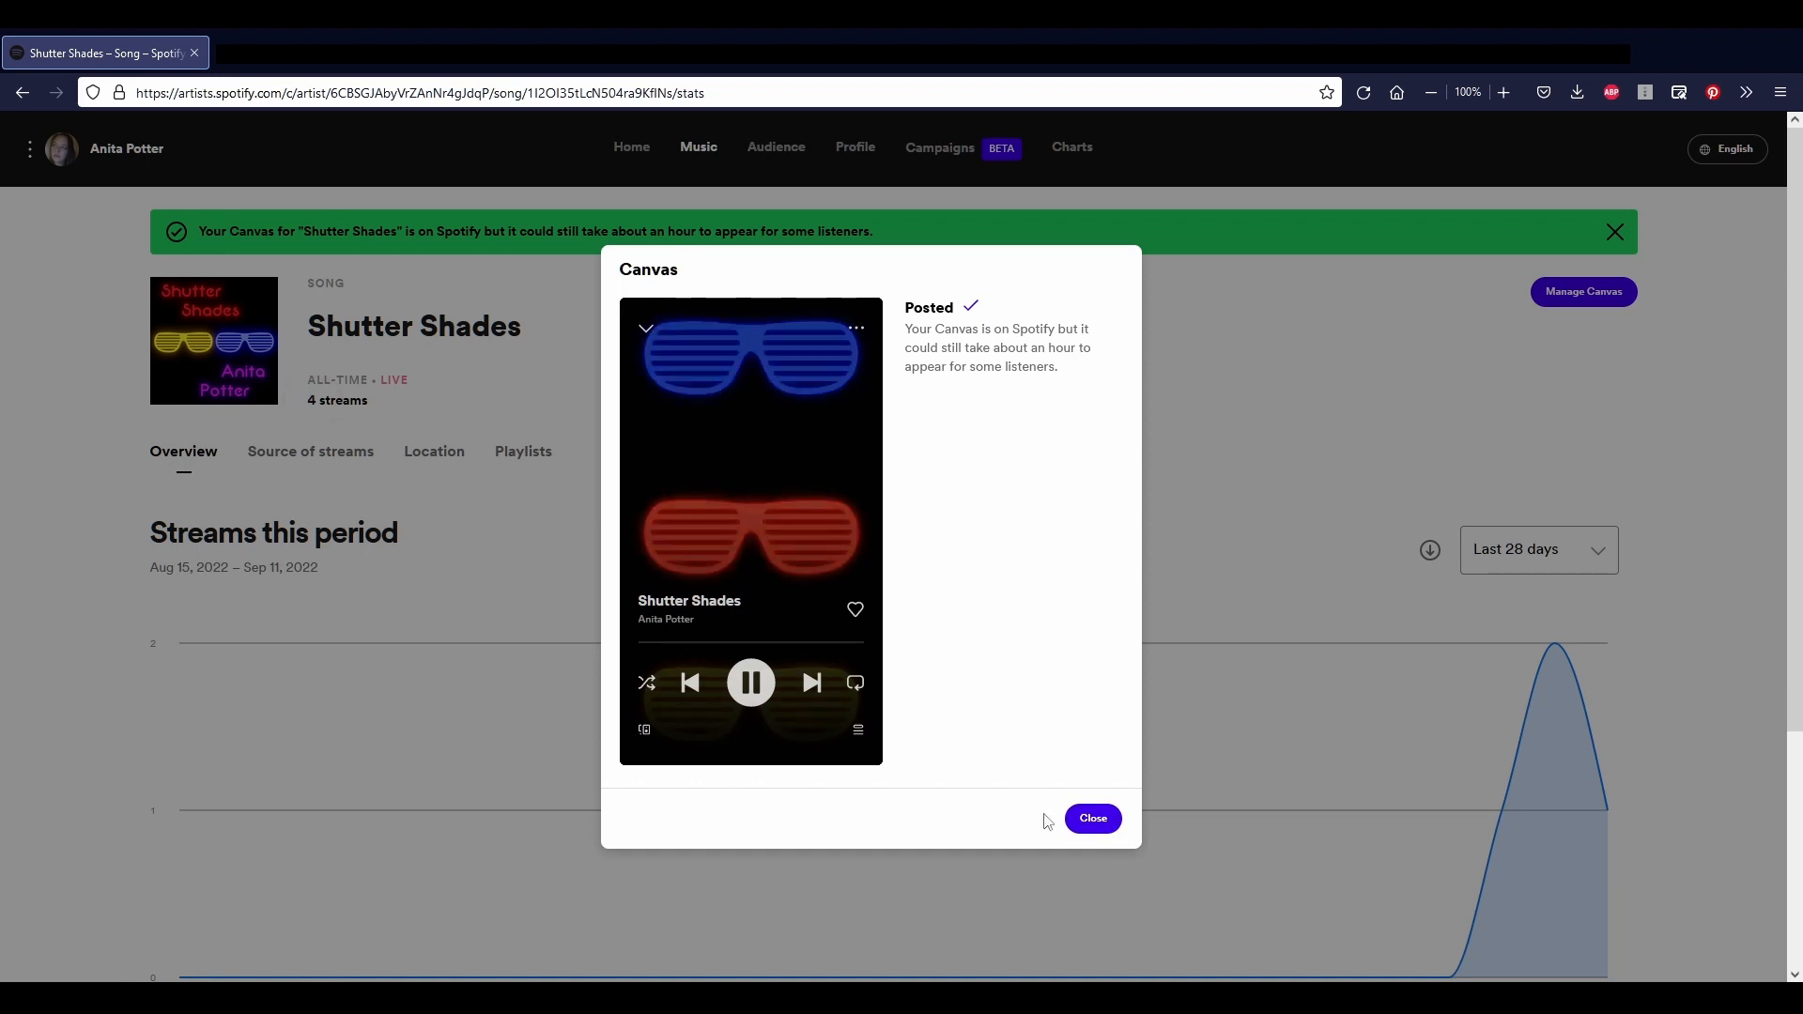
pyautogui.click(1096, 823)
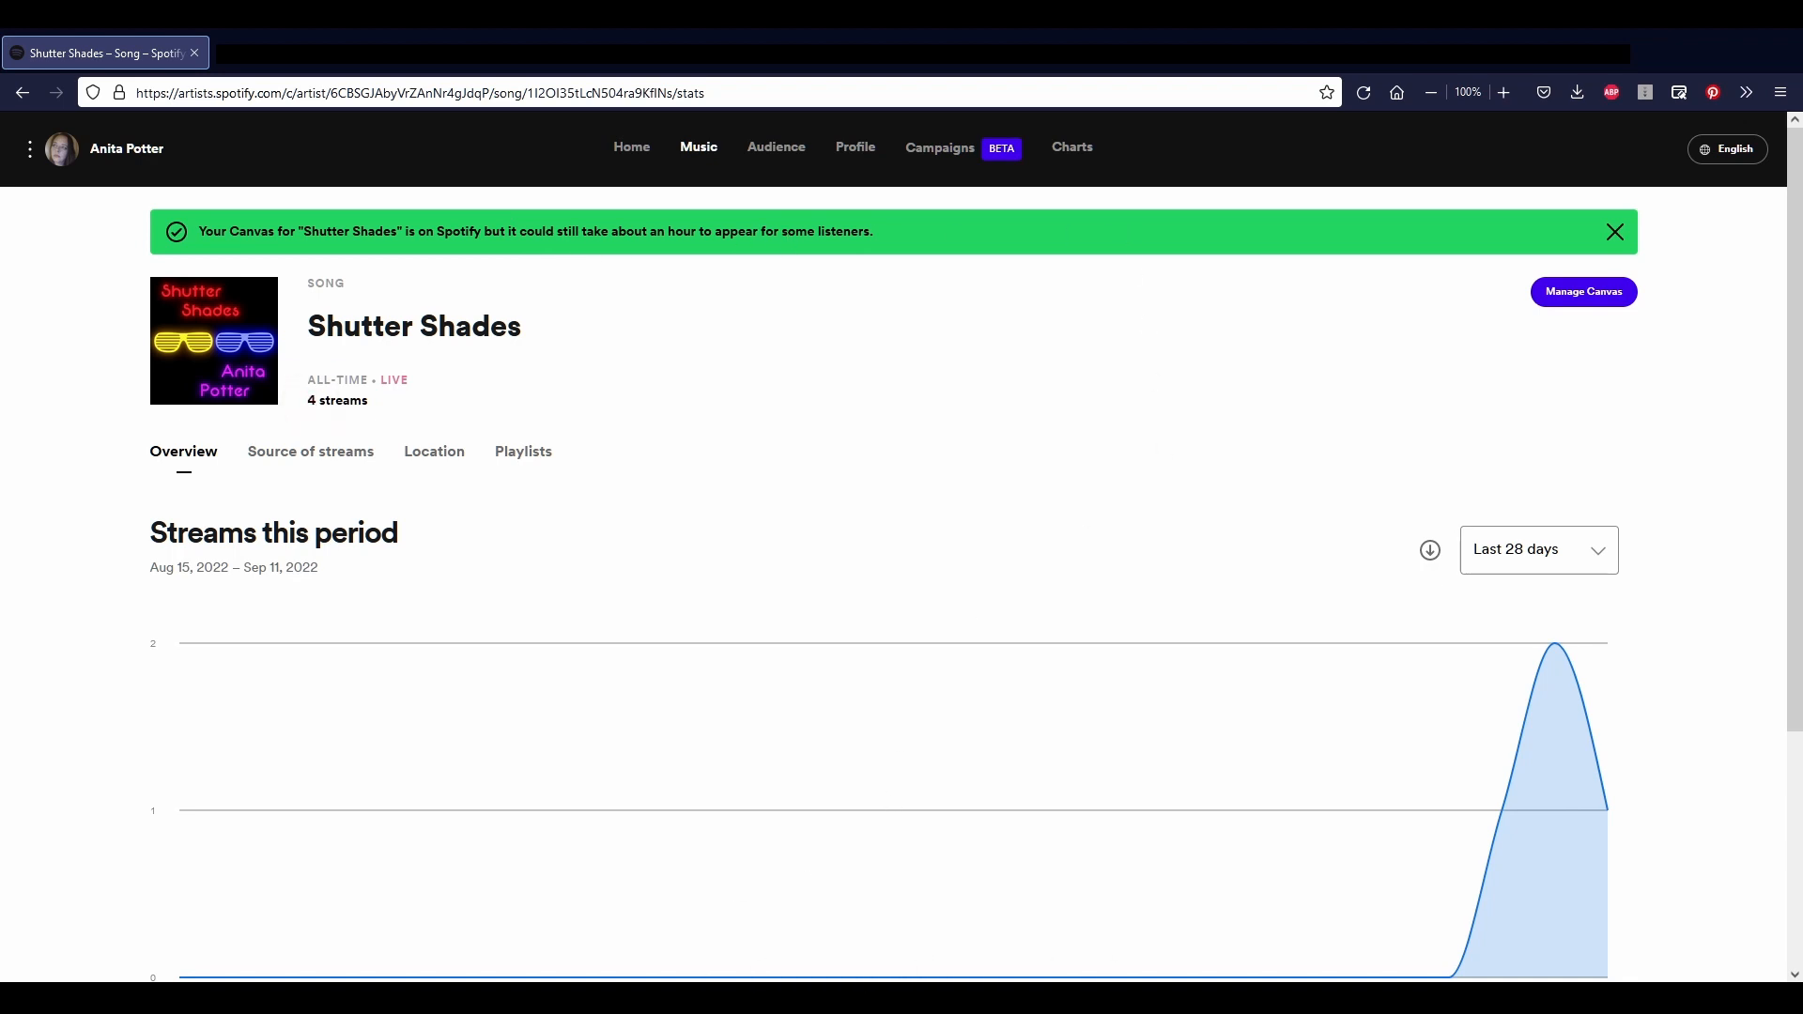
pyautogui.moveTo(664, 998)
pyautogui.click(614, 910)
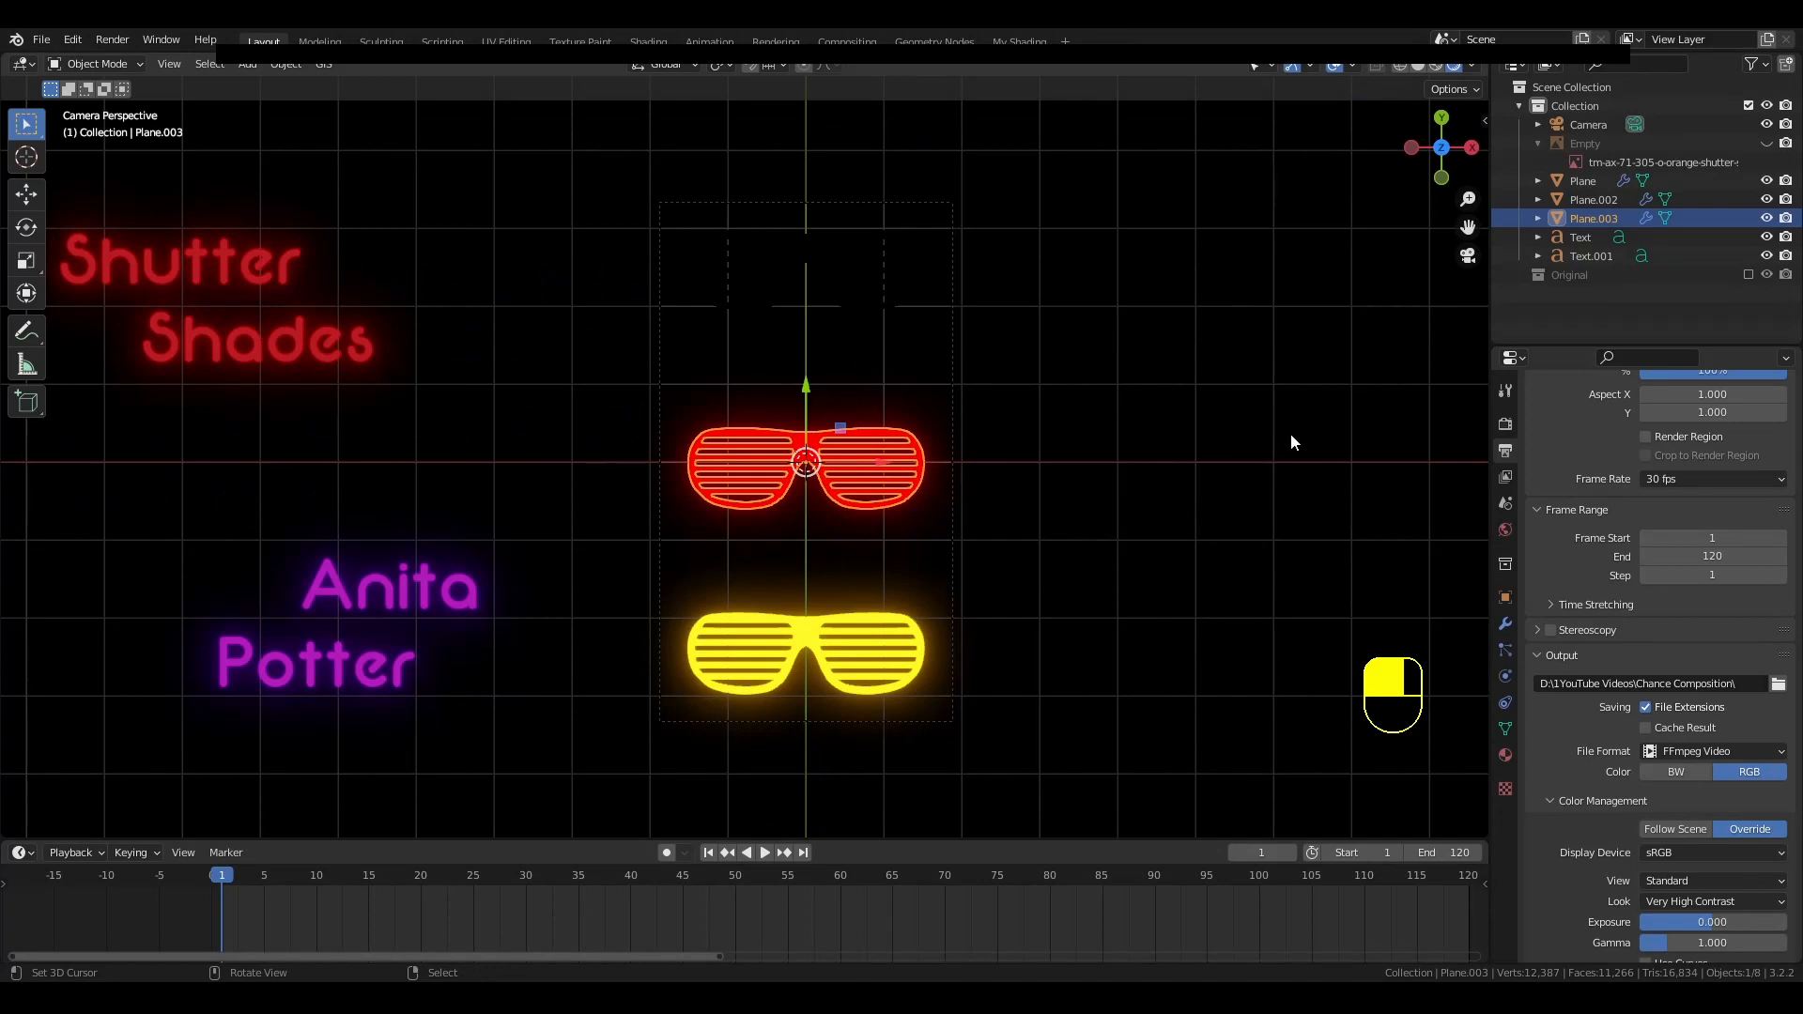